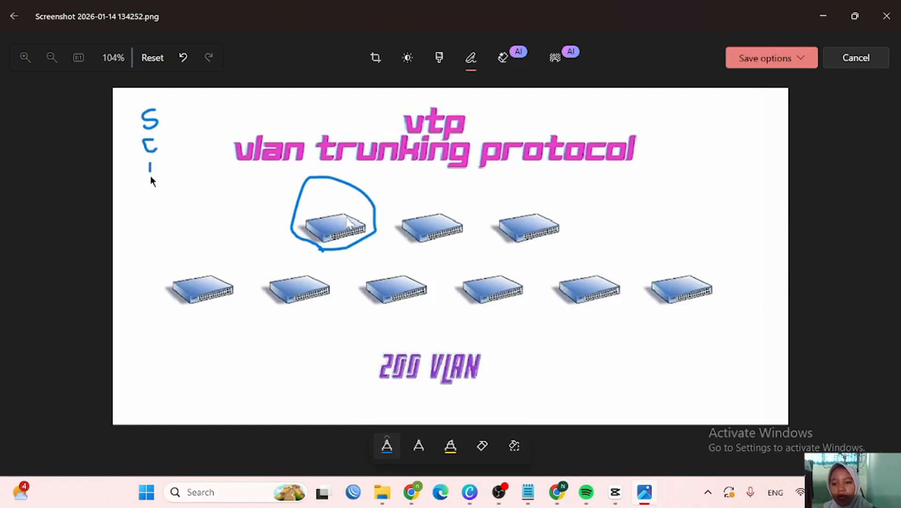
# - Finish the legend's T, label the circled switch S, circle two lower switches, and add C and another mark
pyautogui.moveTo(150, 176); pyautogui.dragTo(150, 178)
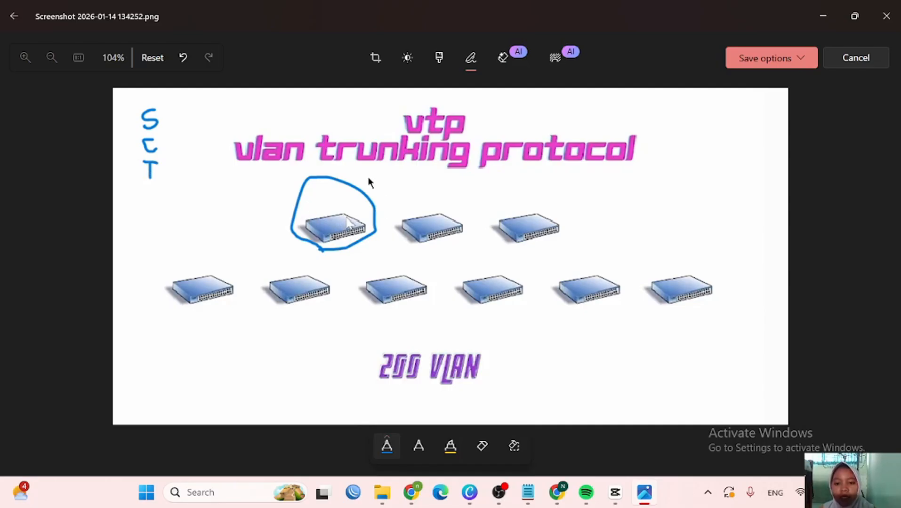
pyautogui.moveTo(371, 177); pyautogui.dragTo(362, 196)
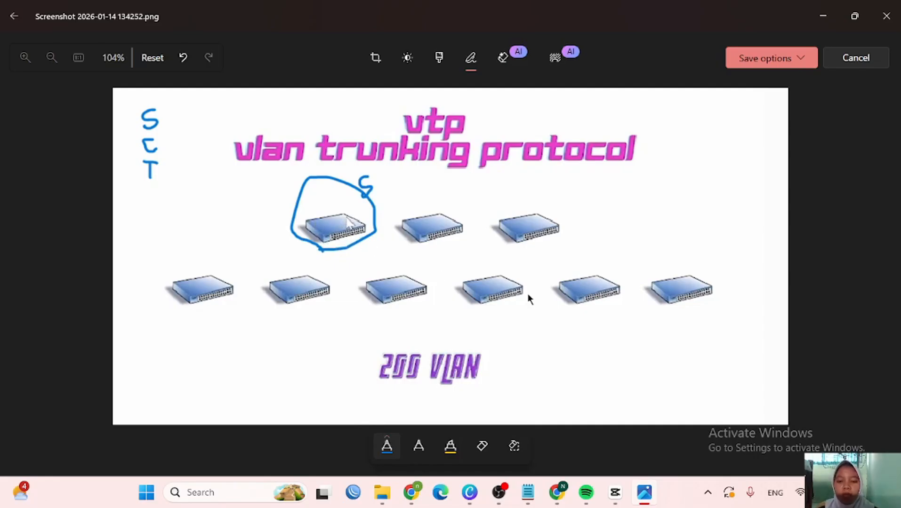
pyautogui.moveTo(522, 269)
pyautogui.mouseDown()
pyautogui.moveTo(460, 288)
pyautogui.moveTo(505, 308)
pyautogui.moveTo(518, 278)
pyautogui.mouseUp()
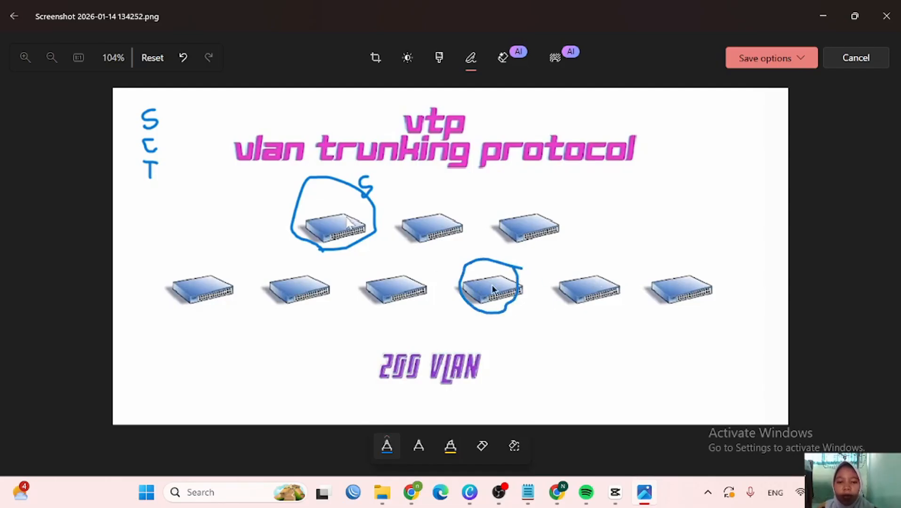
pyautogui.moveTo(571, 253)
pyautogui.mouseDown()
pyautogui.moveTo(612, 308)
pyautogui.moveTo(602, 262)
pyautogui.mouseUp()
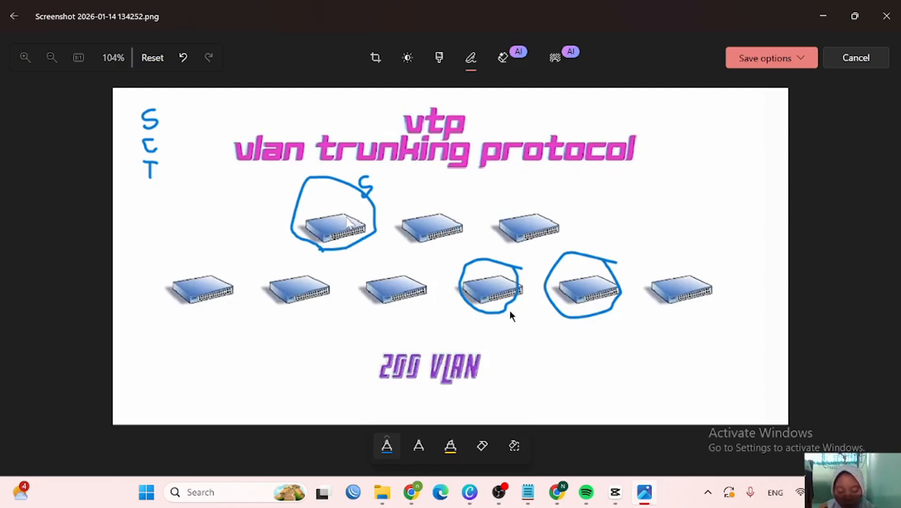
pyautogui.moveTo(541, 260); pyautogui.dragTo(542, 276)
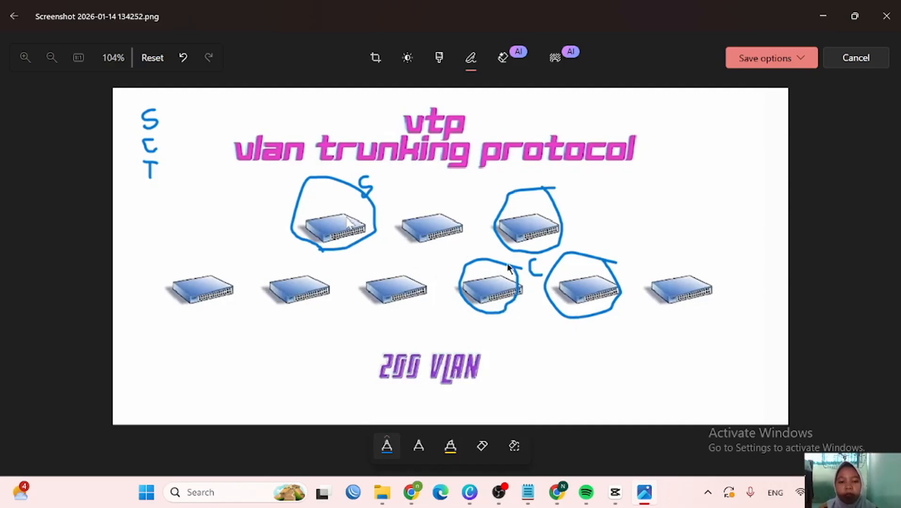
pyautogui.moveTo(564, 182); pyautogui.dragTo(566, 212)
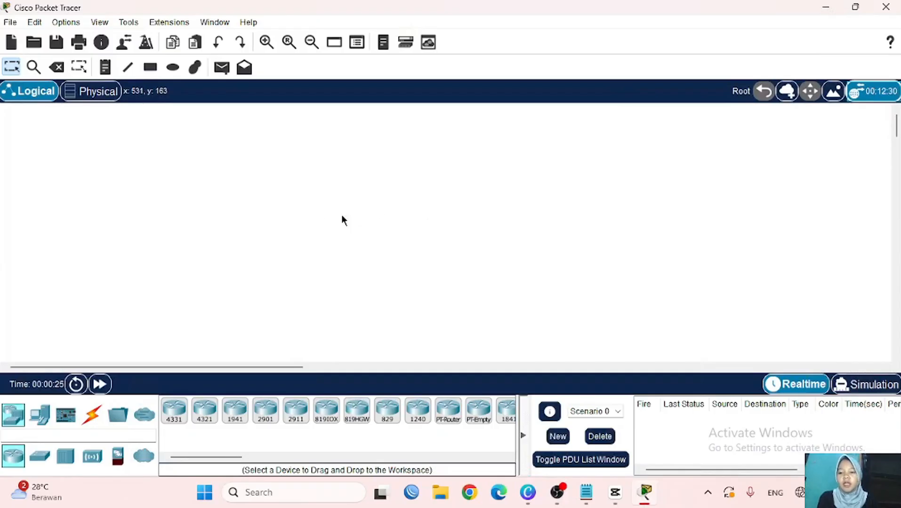
# - Place five 2950-24 switches, Switch0 to Switch4, in a zigzag on the workspace
pyautogui.click(42, 462)
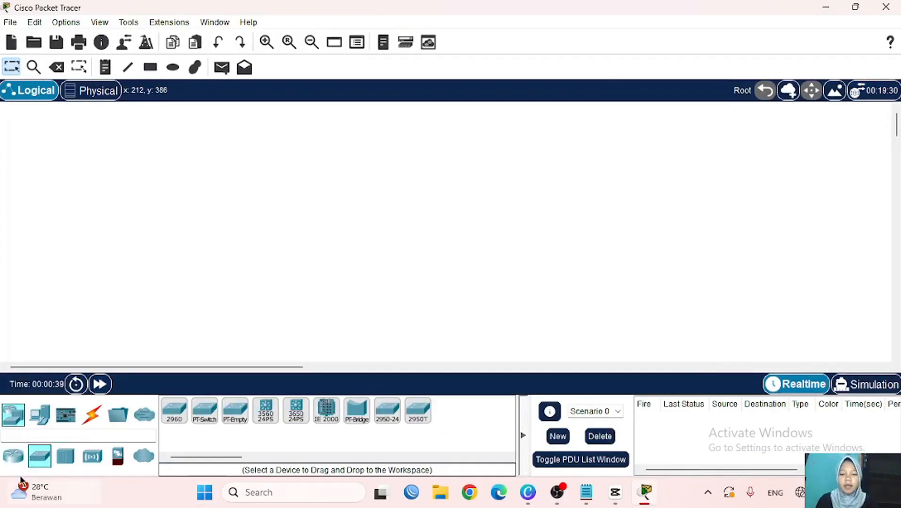
pyautogui.click(388, 417)
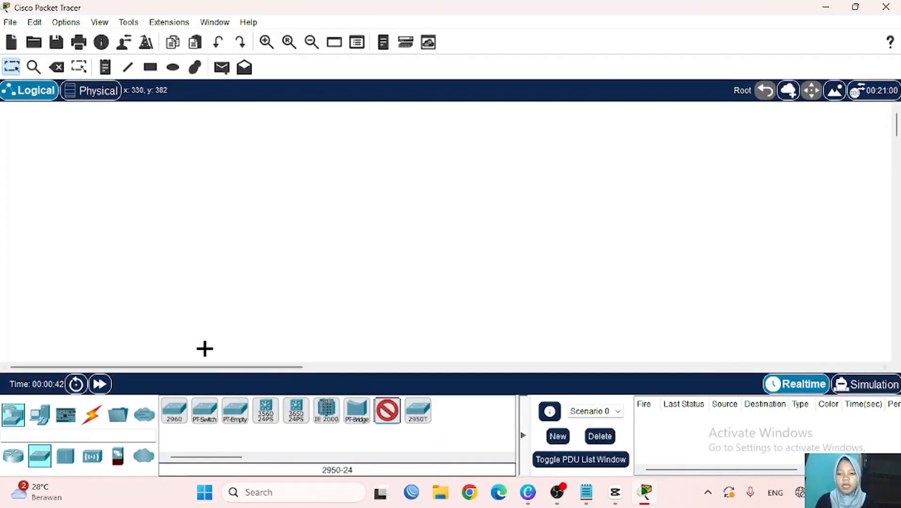
pyautogui.click(190, 305)
pyautogui.click(389, 414)
pyautogui.click(263, 195)
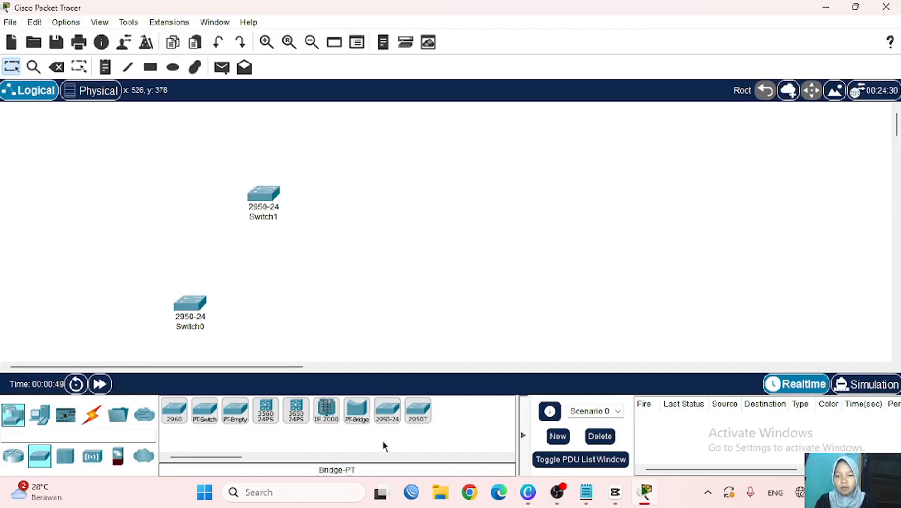
pyautogui.click(388, 415)
pyautogui.click(324, 310)
pyautogui.click(389, 414)
pyautogui.click(411, 196)
pyautogui.click(388, 414)
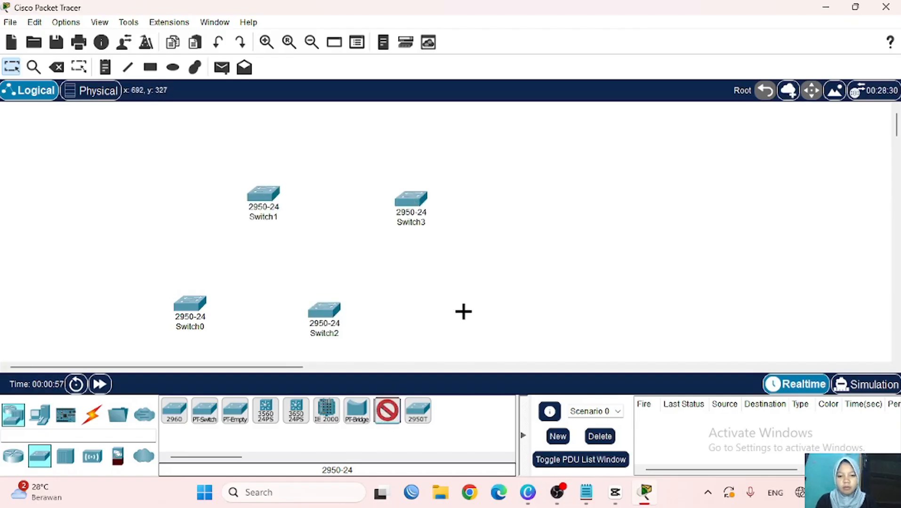
pyautogui.click(487, 322)
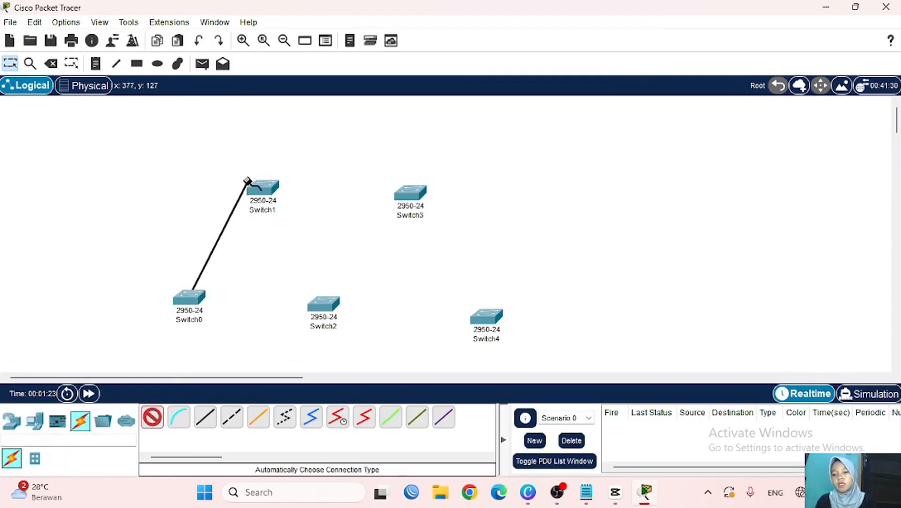
# - Chain the switches with automatic cables: Switch0→1→2→3→4
pyautogui.click(247, 181)
pyautogui.click(152, 416)
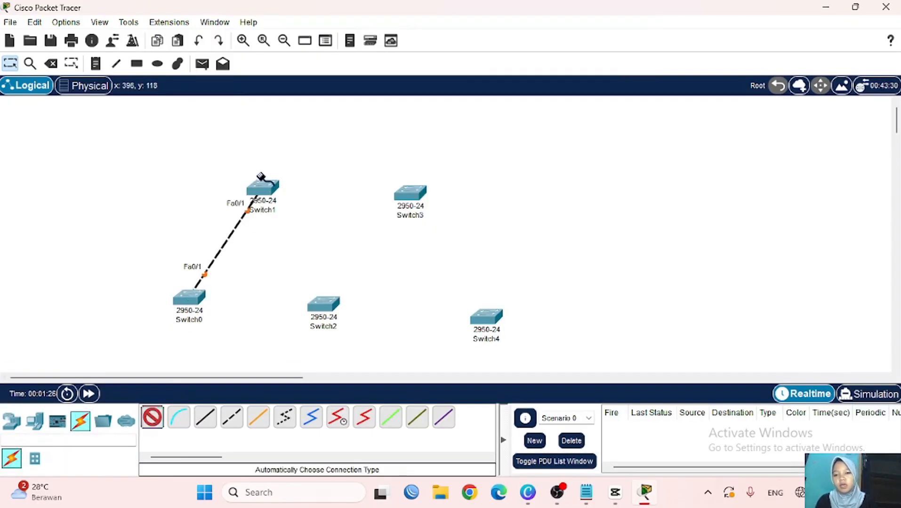
pyautogui.click(261, 181)
pyautogui.click(331, 312)
pyautogui.click(152, 417)
pyautogui.click(329, 306)
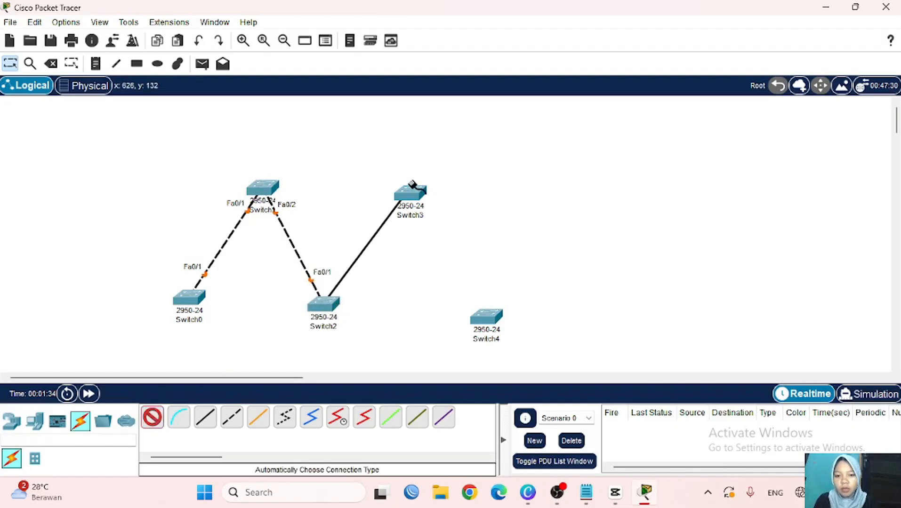
pyautogui.click(412, 192)
pyautogui.click(152, 418)
pyautogui.click(412, 192)
pyautogui.click(485, 316)
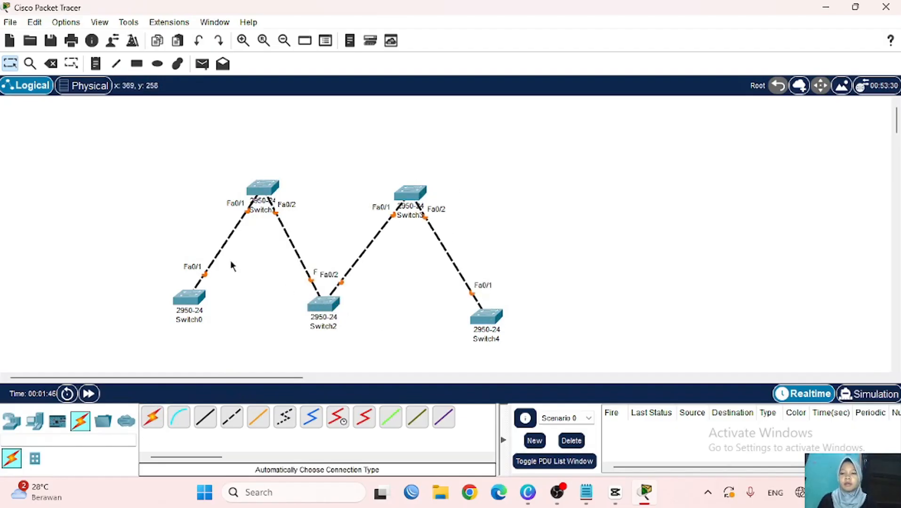
pyautogui.click(94, 63)
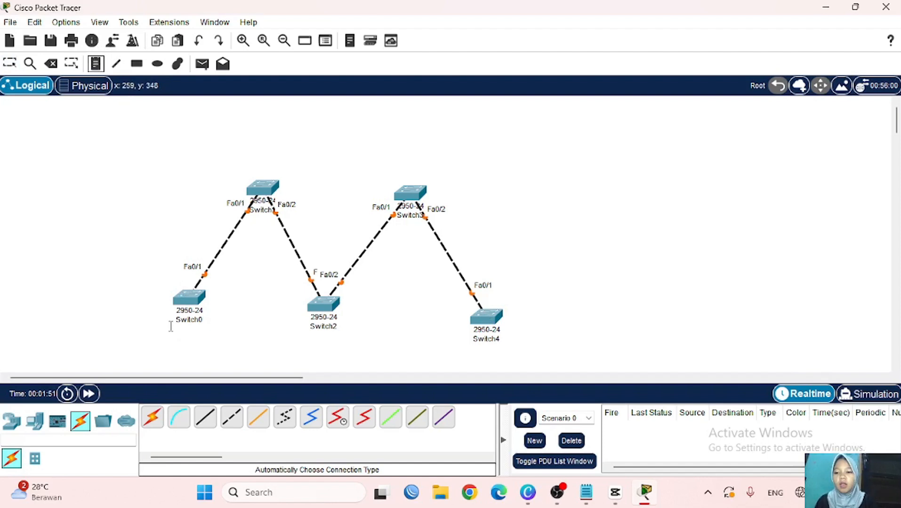
# - Add notes 'server 1', 'client 1', 'client 2', 'cransparent' and 'server 2' beside Switch0–Switch4
pyautogui.click(171, 326)
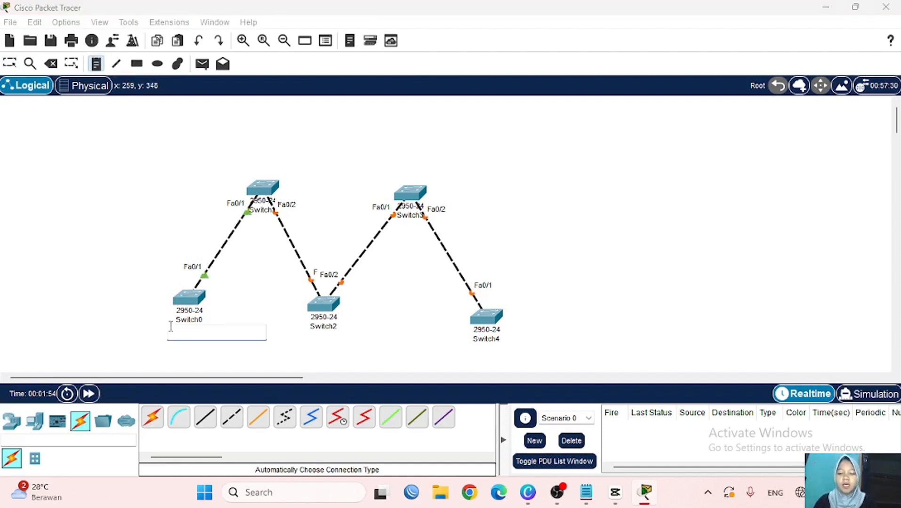
pyautogui.write('ser')
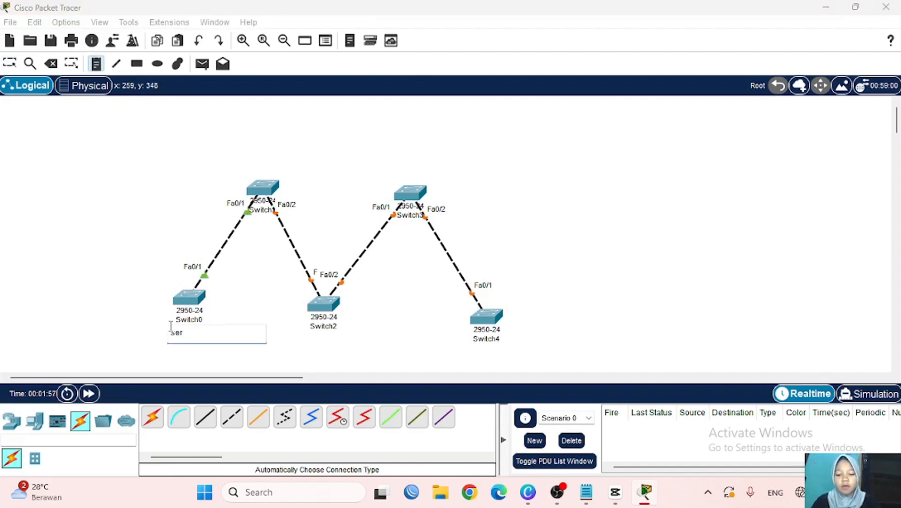
pyautogui.write('ver 1')
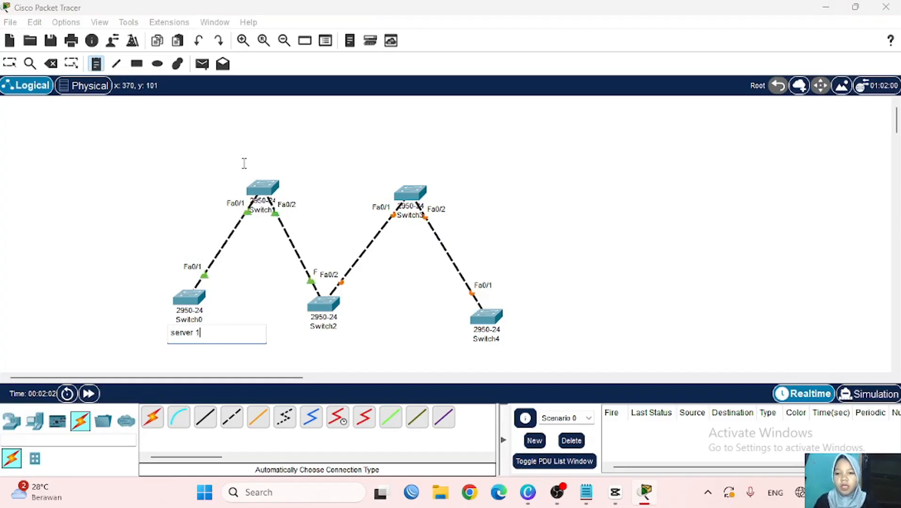
pyautogui.click(243, 172)
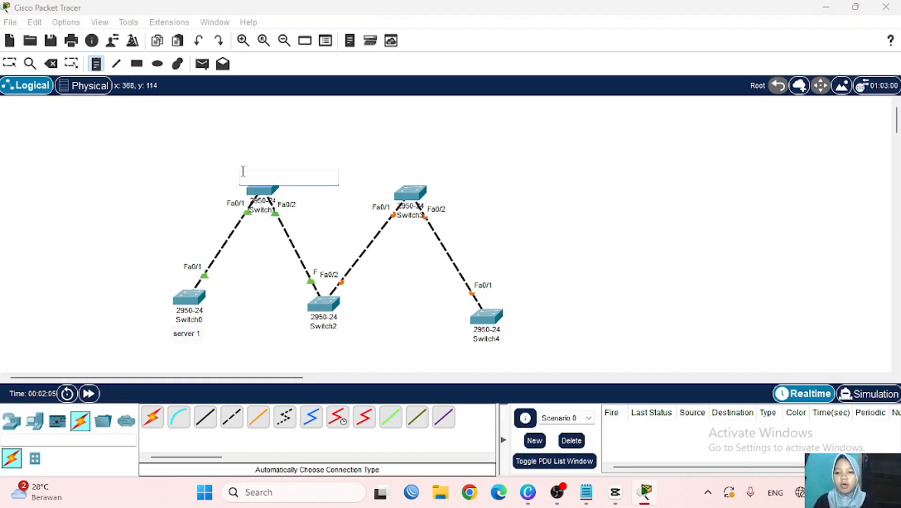
pyautogui.click(240, 169)
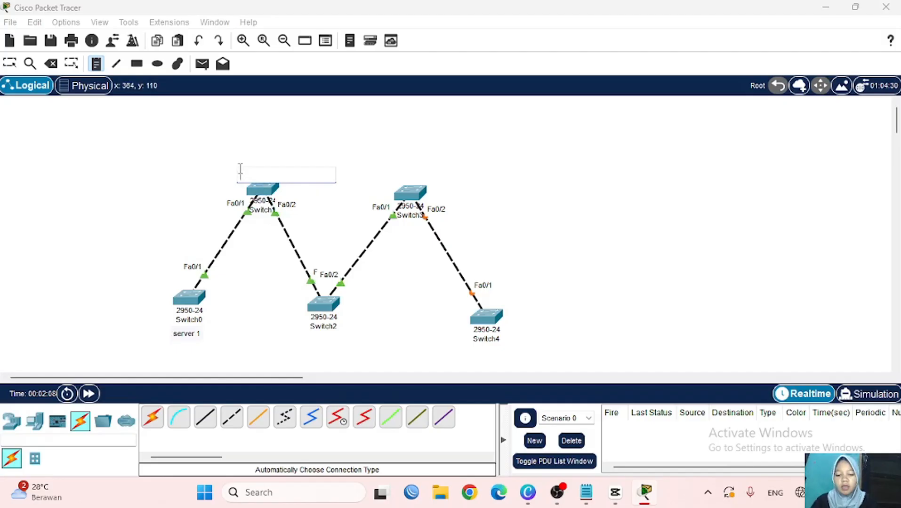
pyautogui.write('client 1')
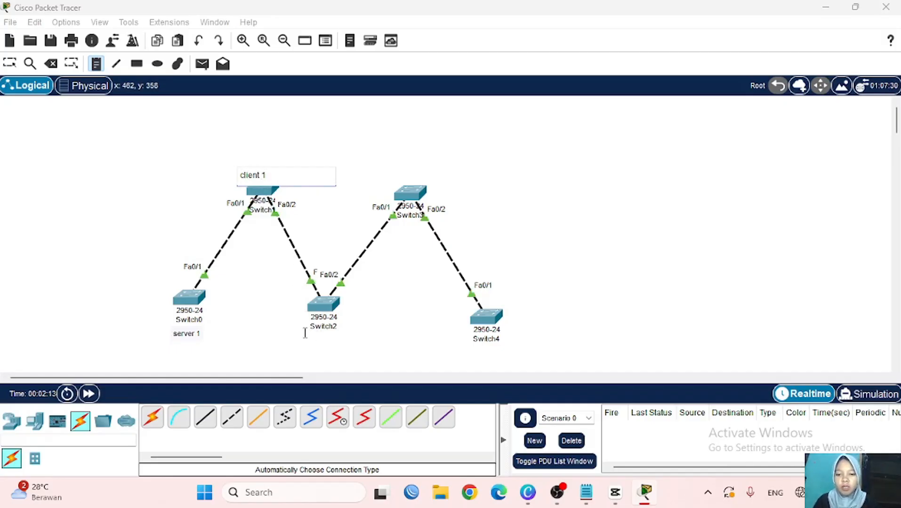
pyautogui.click(305, 333)
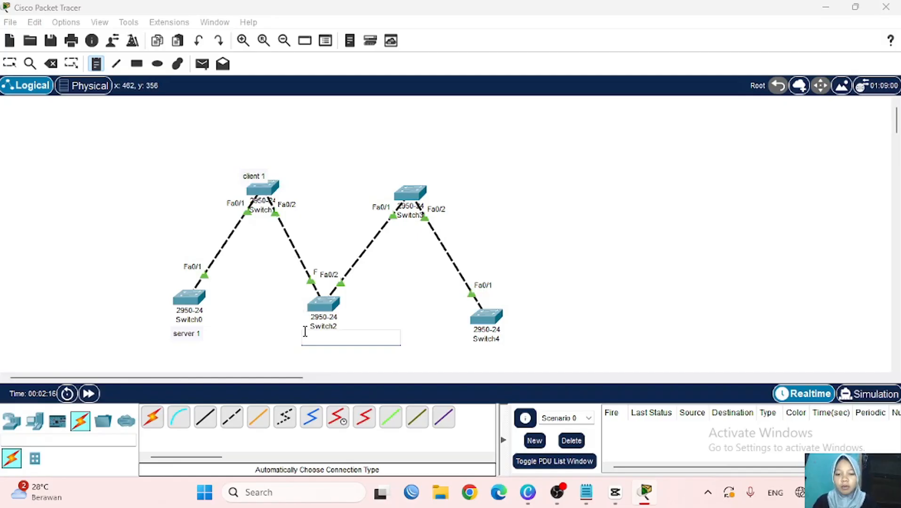
pyautogui.write('client 2')
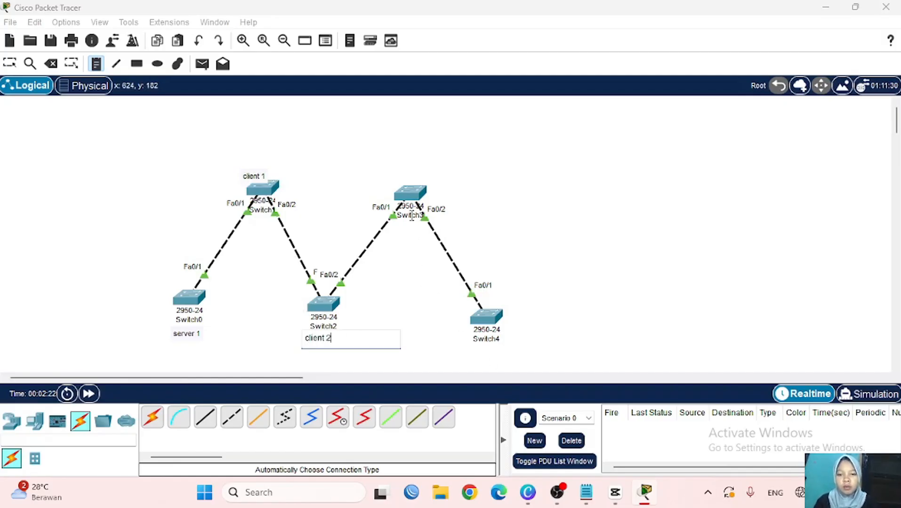
pyautogui.click(393, 179)
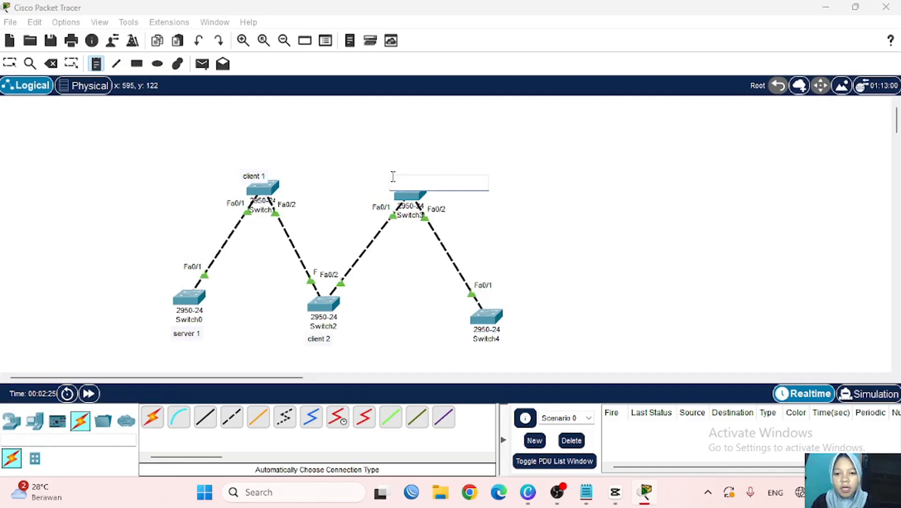
pyautogui.click(391, 174)
pyautogui.write('cranspar')
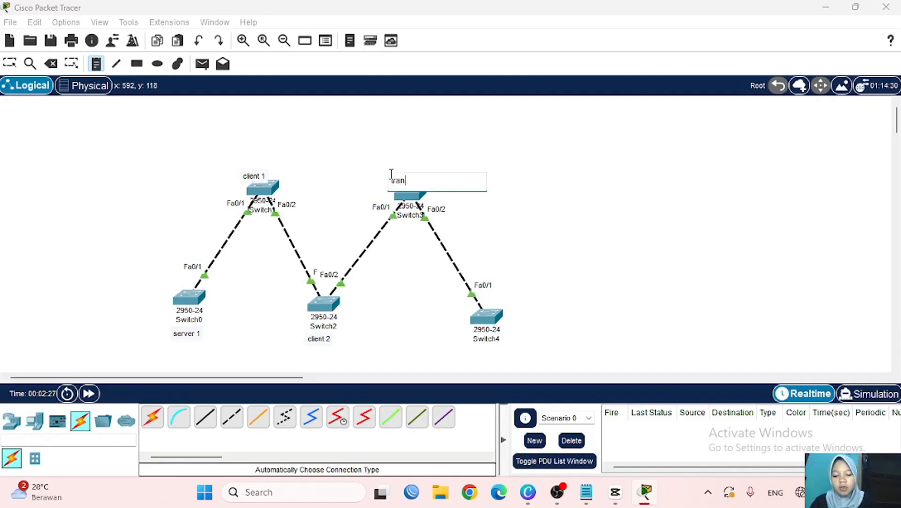
pyautogui.write('ent')
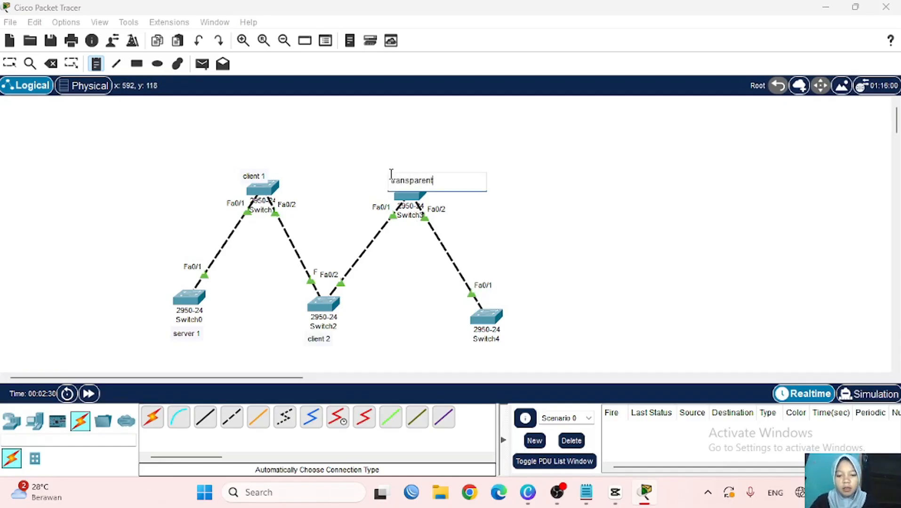
pyautogui.click(470, 350)
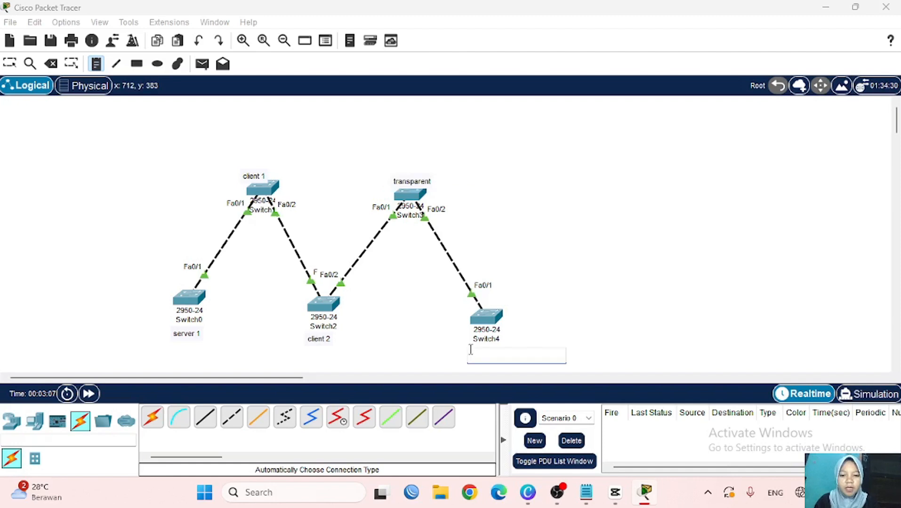
pyautogui.write('server 2')
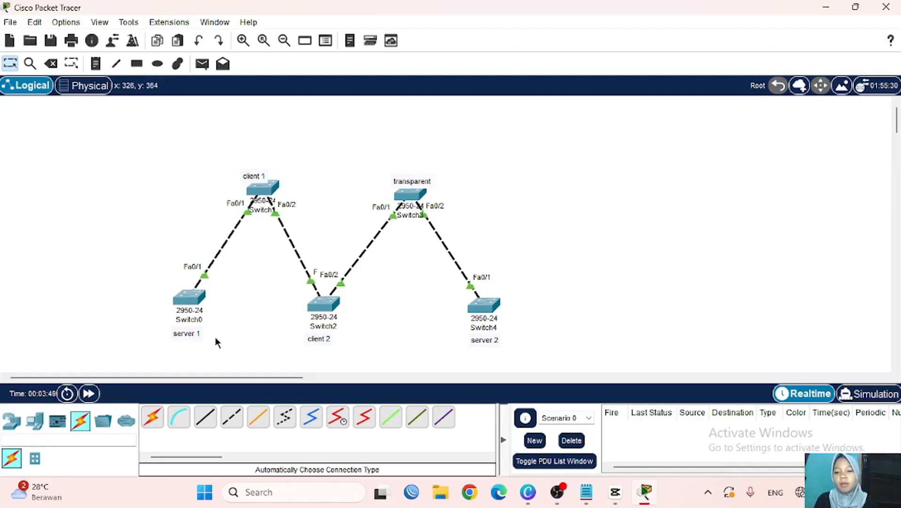
# - Open Switch0's CLI and enter global configuration mode with en and conf t
pyautogui.click(187, 301)
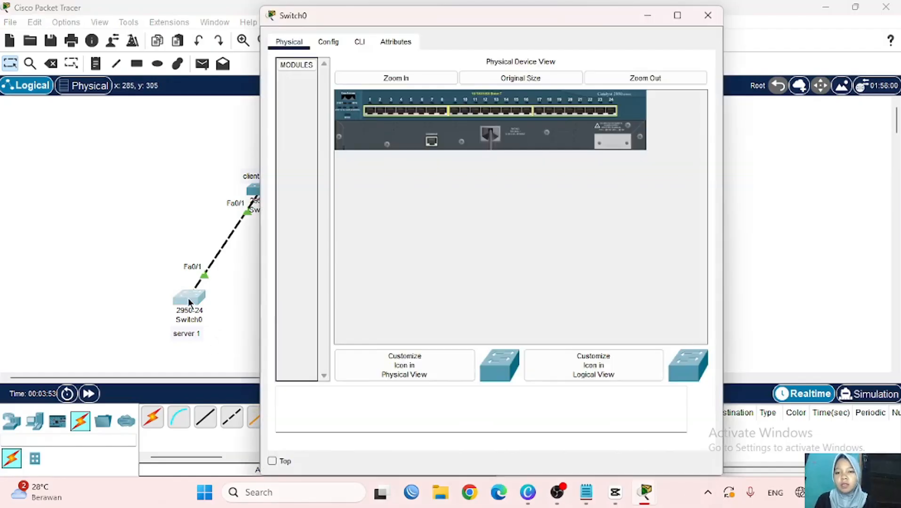
pyautogui.click(360, 43)
pyautogui.hscroll(2, 211, 183)
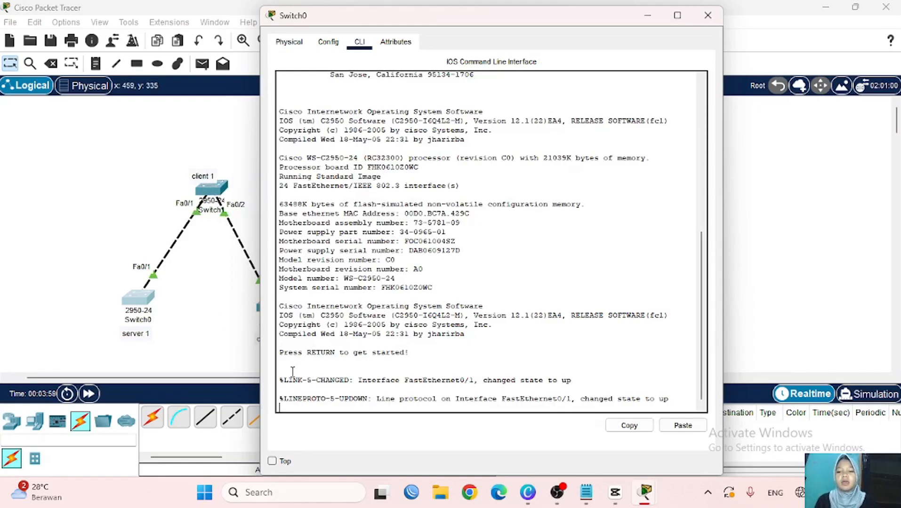
pyautogui.press('Return')
pyautogui.write('en')
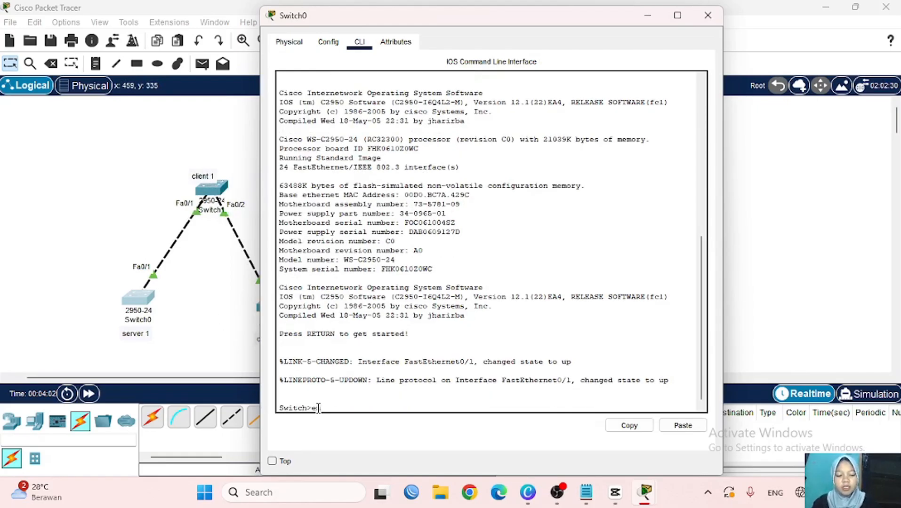
pyautogui.press('Return')
pyautogui.write('conf t')
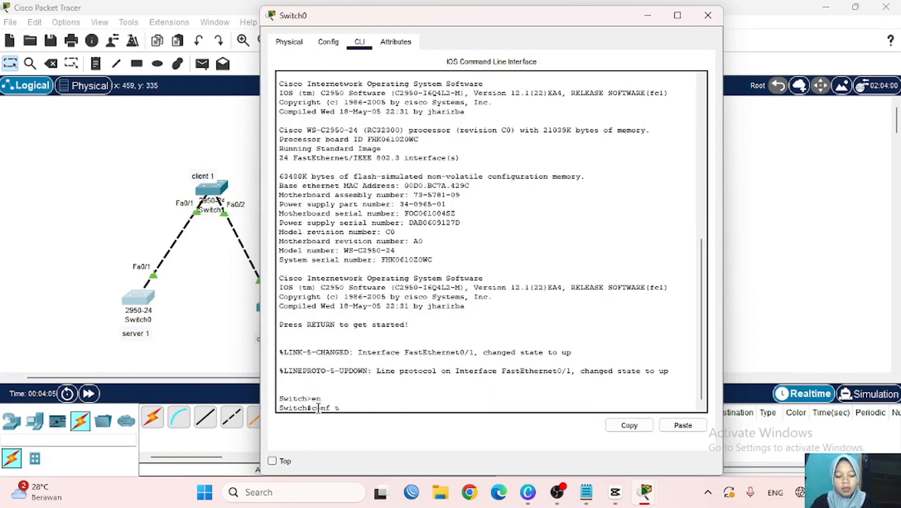
pyautogui.press('Return')
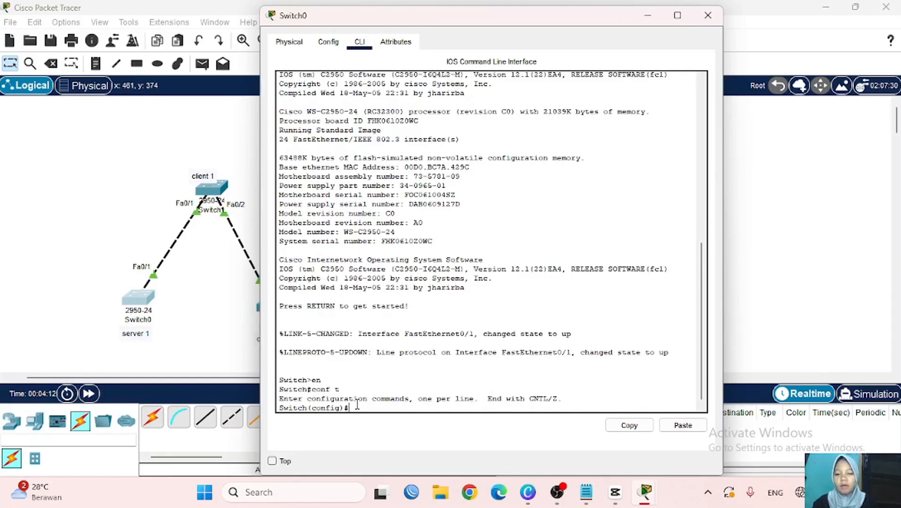
# - Set interface fa0/1 to switchport mode trunk and return to the topology
pyautogui.write('int ')
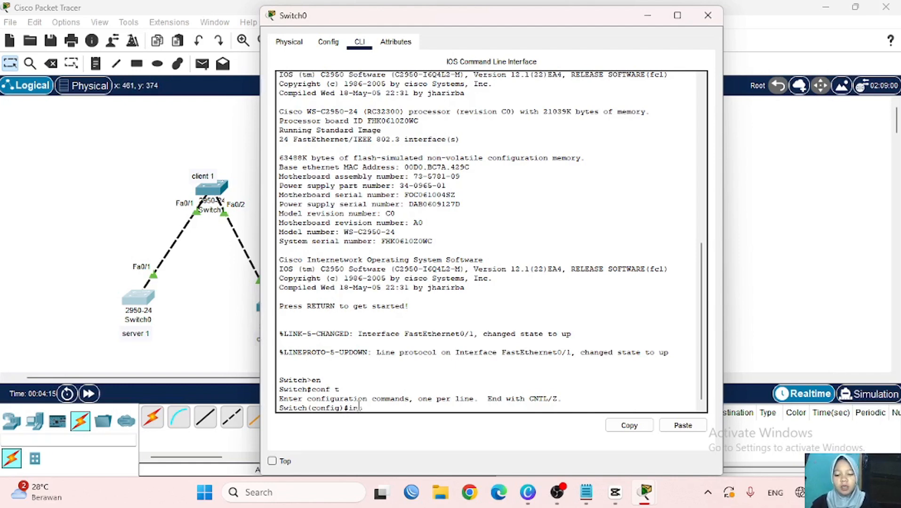
pyautogui.write('fa0/')
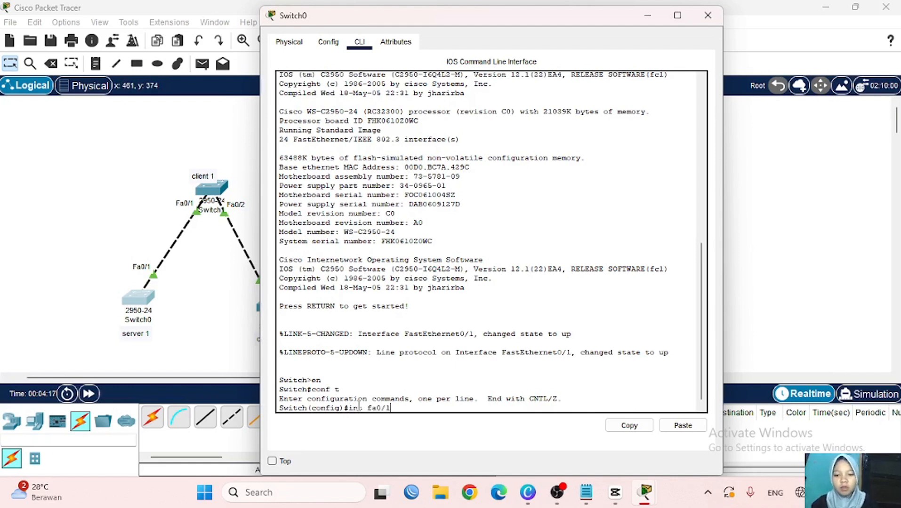
pyautogui.write('1')
pyautogui.press('Return')
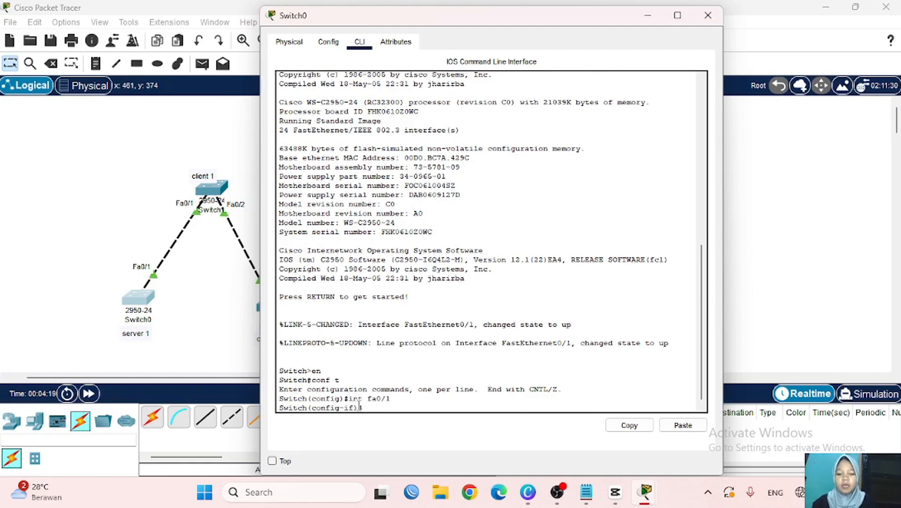
pyautogui.write('switc')
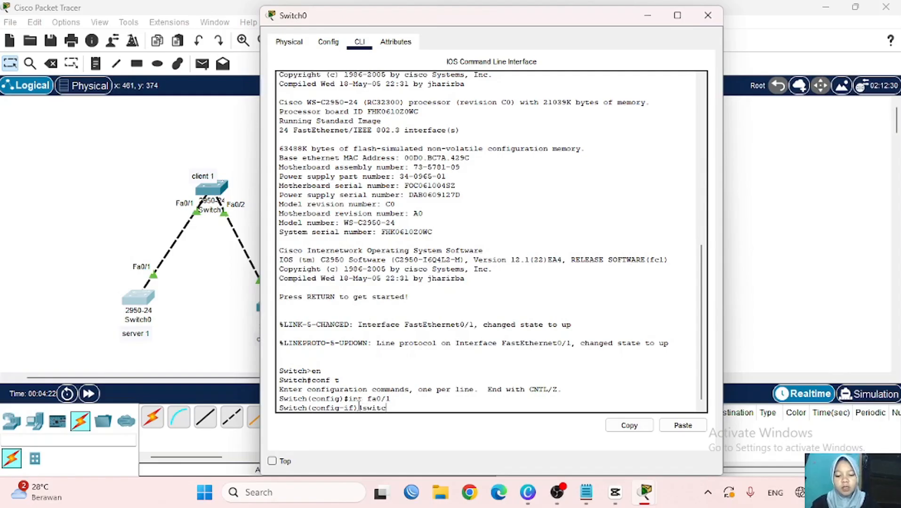
pyautogui.write('hport')
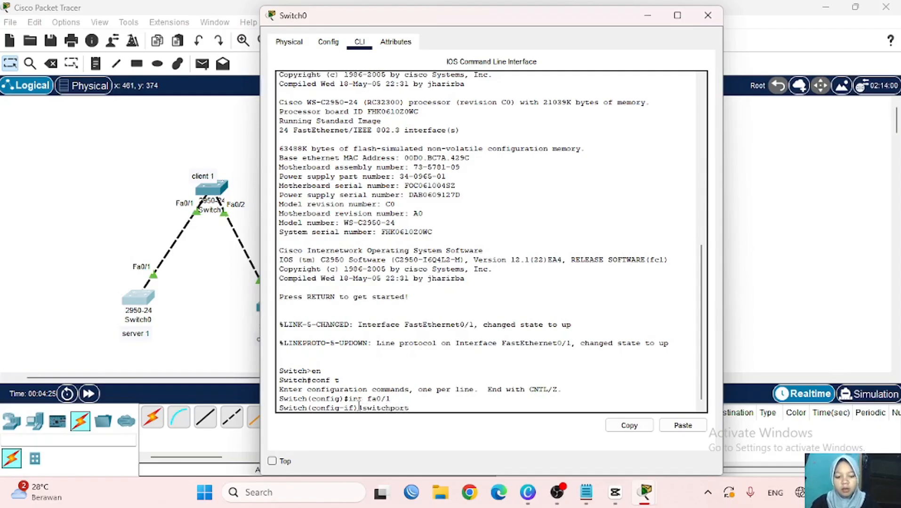
pyautogui.write(' mode trunk')
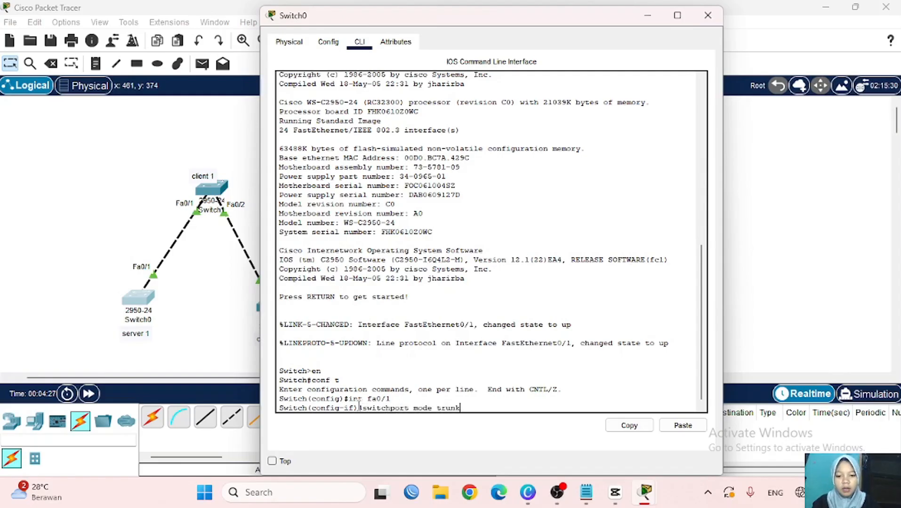
pyautogui.press('Return')
pyautogui.click(233, 299)
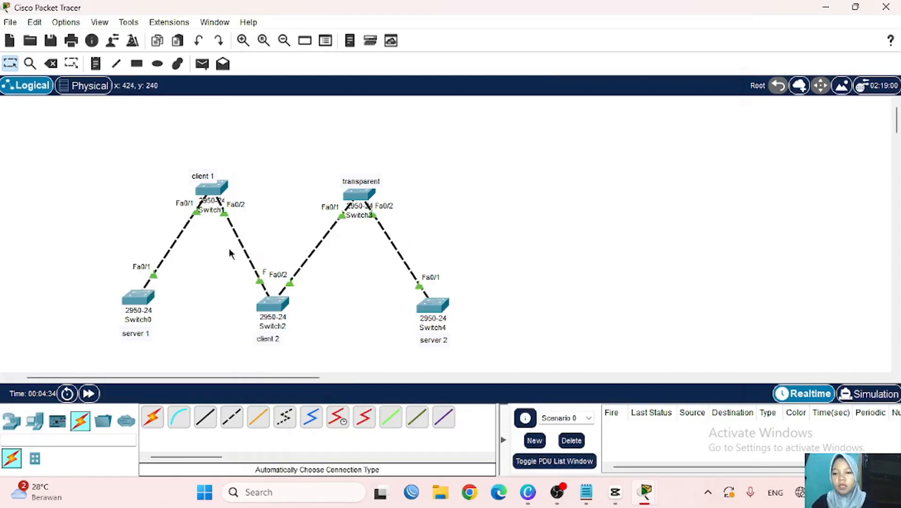
# - Open Switch1's CLI and enter global configuration mode with en and conf t
pyautogui.click(220, 191)
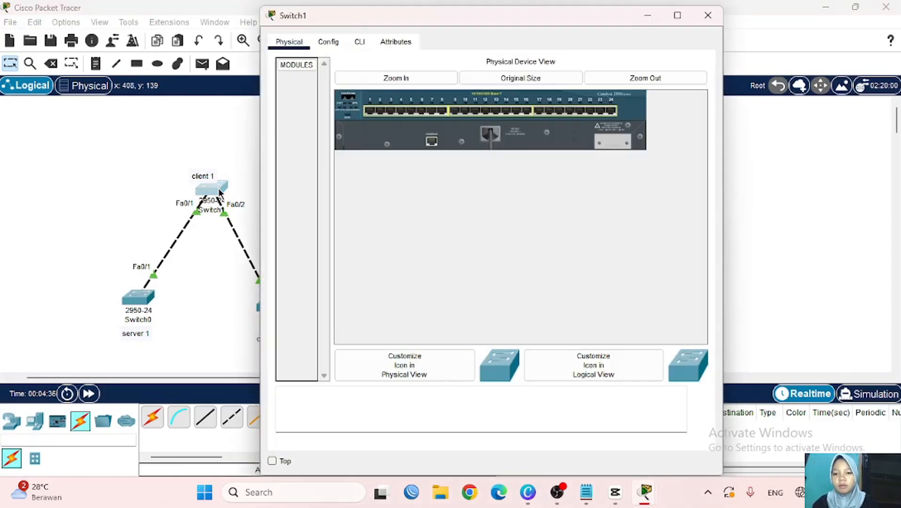
pyautogui.click(360, 41)
pyautogui.press('Return')
pyautogui.write('en')
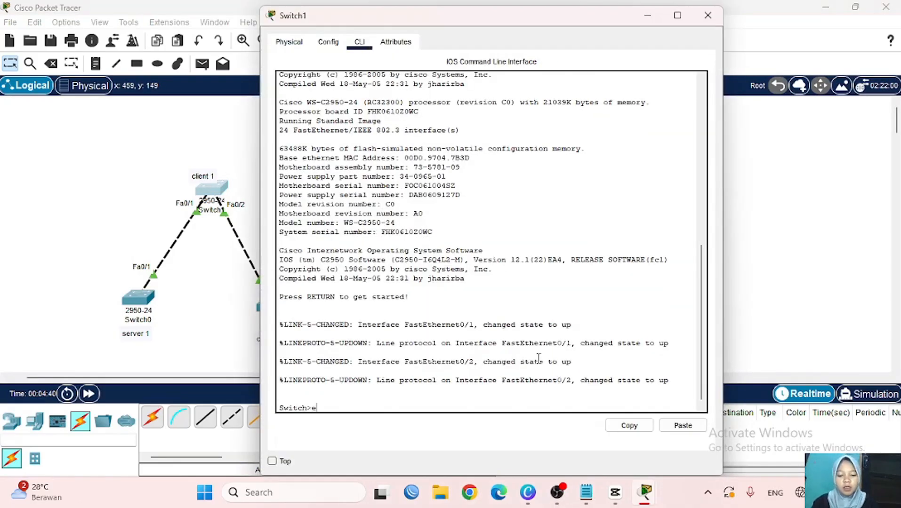
pyautogui.press('Return')
pyautogui.write('conf t')
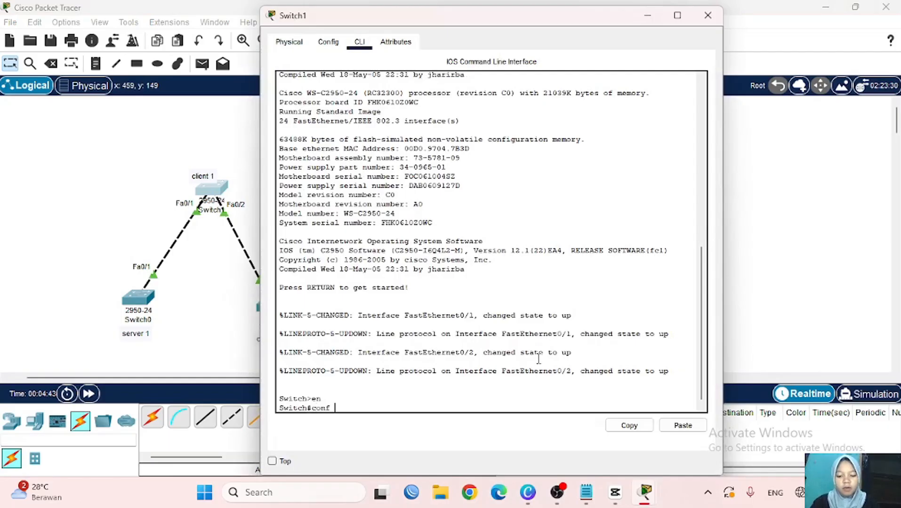
pyautogui.press('Return')
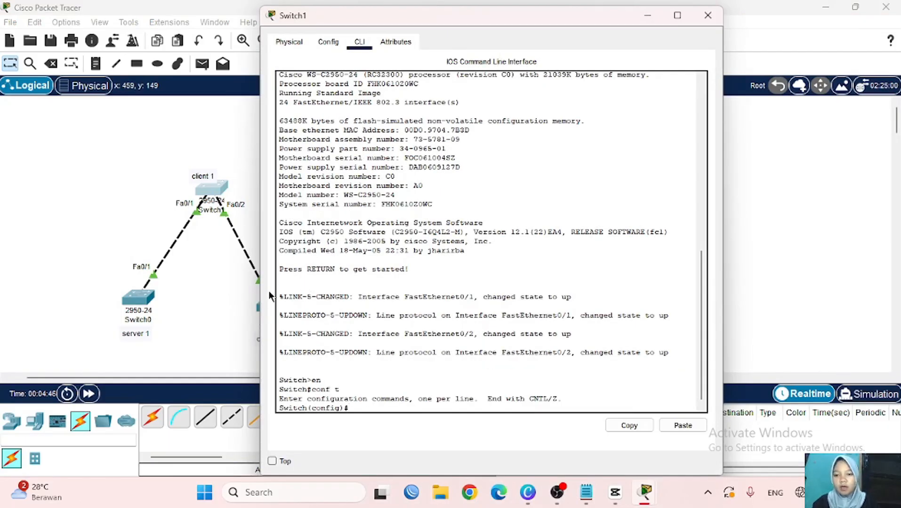
# - Select interface range fa0/1-2 and set switchport mode trunk
pyautogui.hscroll(3, 208, 289)
pyautogui.hscroll(-1, 208, 289)
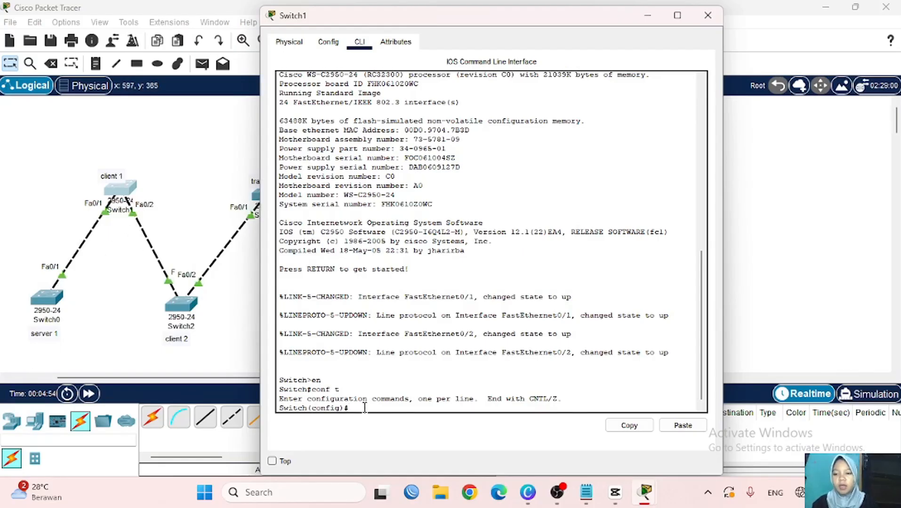
pyautogui.write('int')
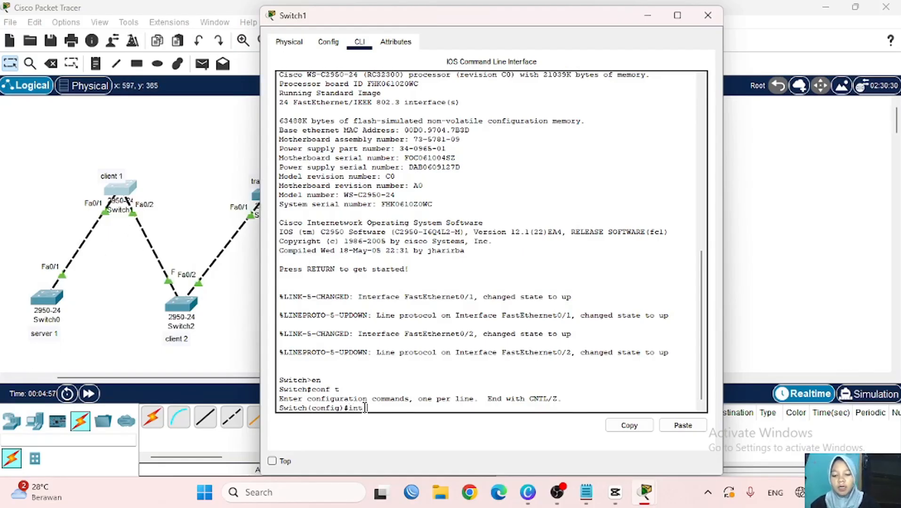
pyautogui.write(' range')
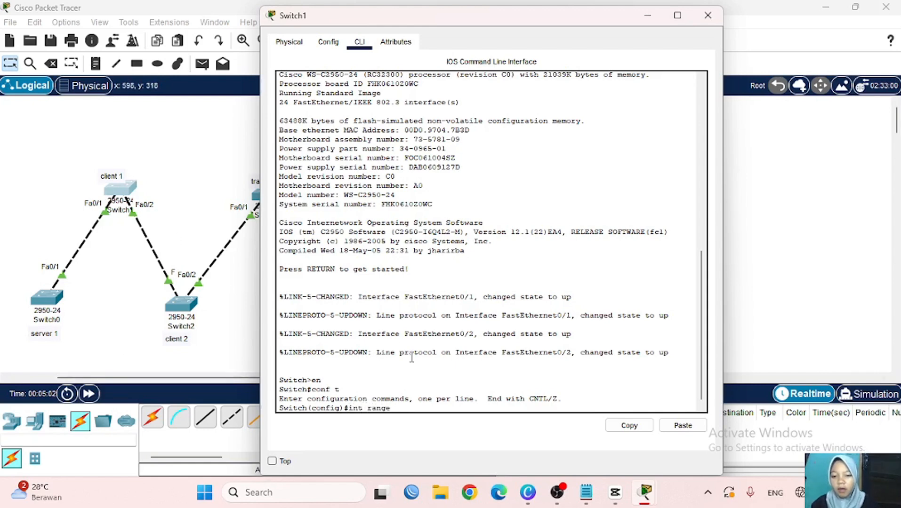
pyautogui.write('fa0/')
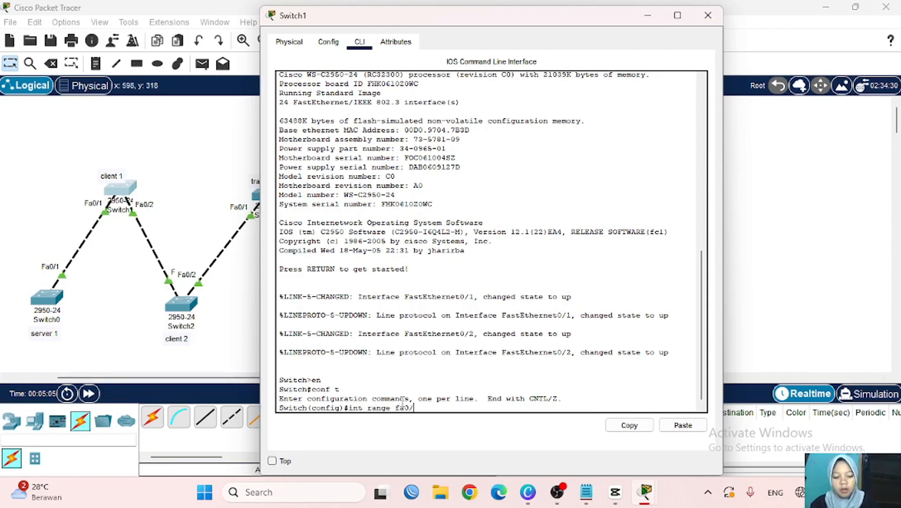
pyautogui.write('1-2')
pyautogui.press('Return')
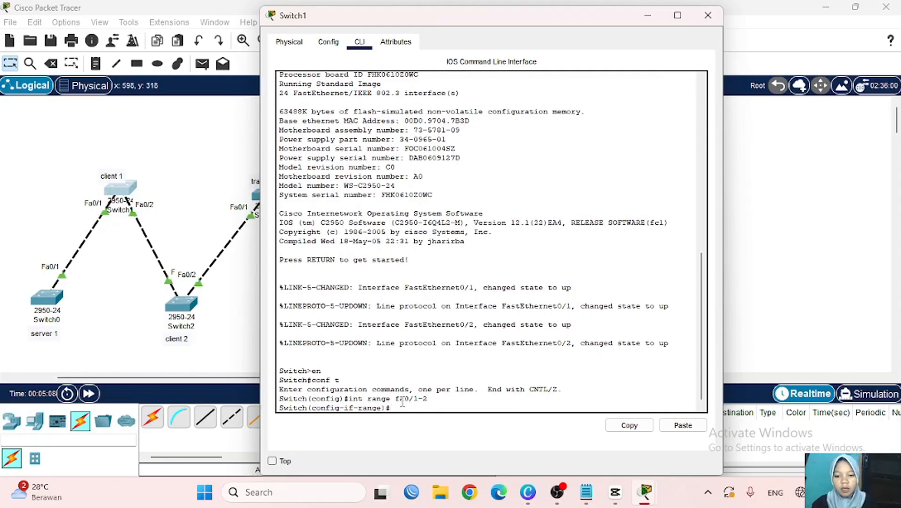
pyautogui.write('switc')
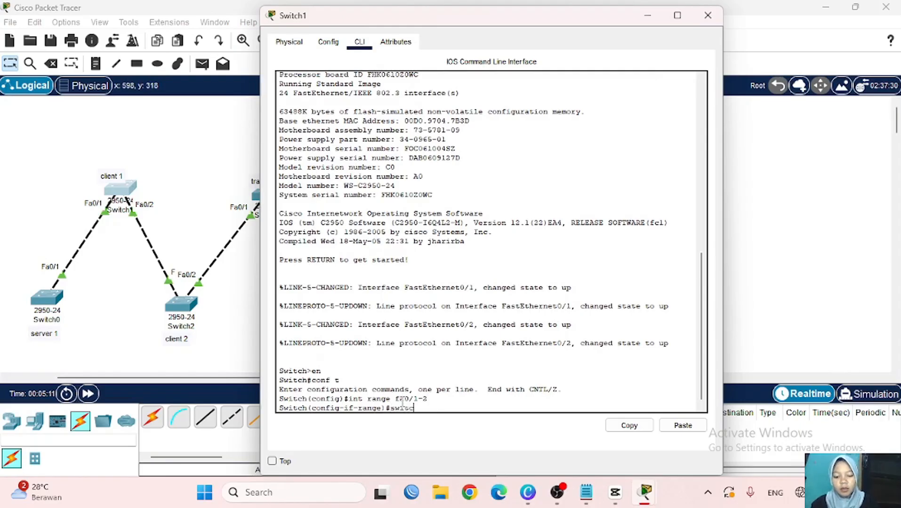
pyautogui.write('hport mode trunk')
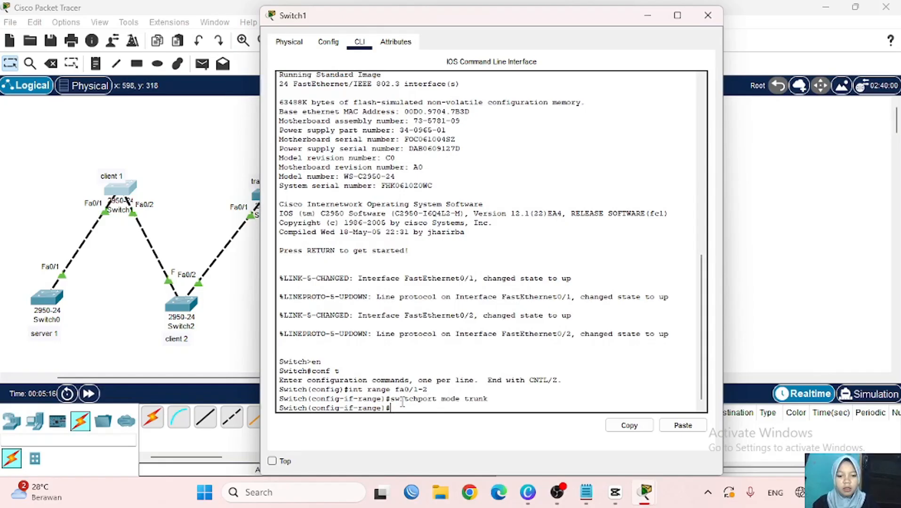
pyautogui.press('Return')
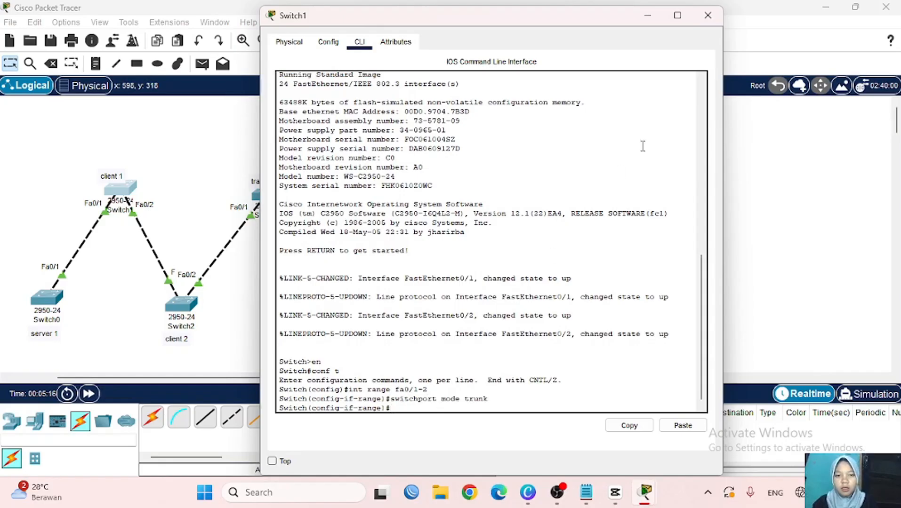
# - Minimize Switch1, open Switch2's CLI and enter global configuration mode
pyautogui.click(648, 15)
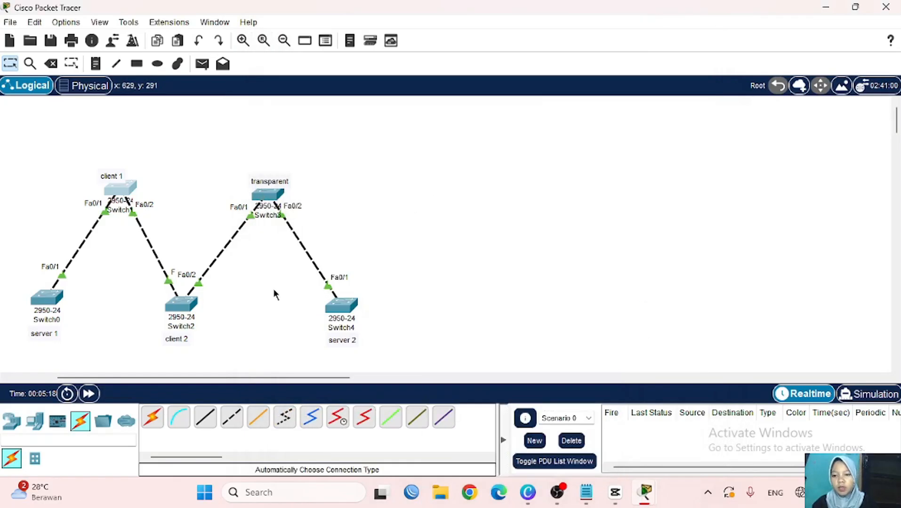
pyautogui.click(181, 305)
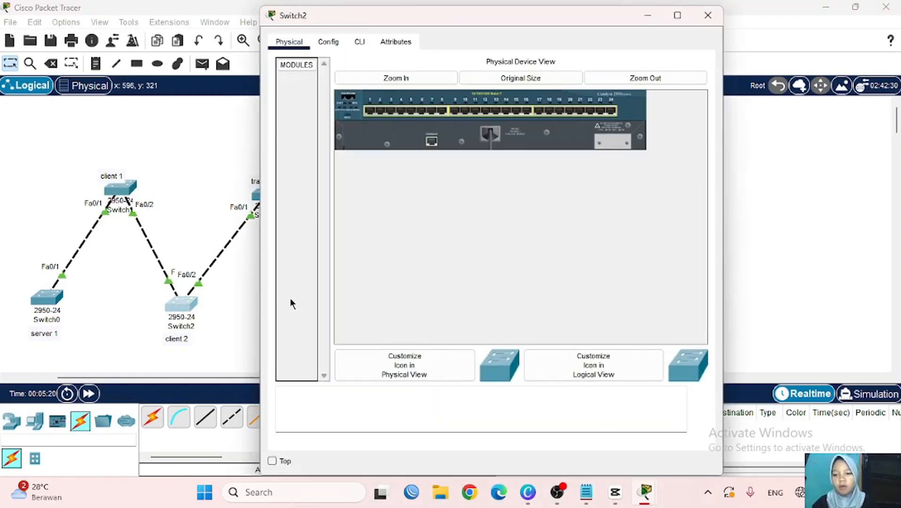
pyautogui.click(359, 41)
pyautogui.press('Return')
pyautogui.write('e')
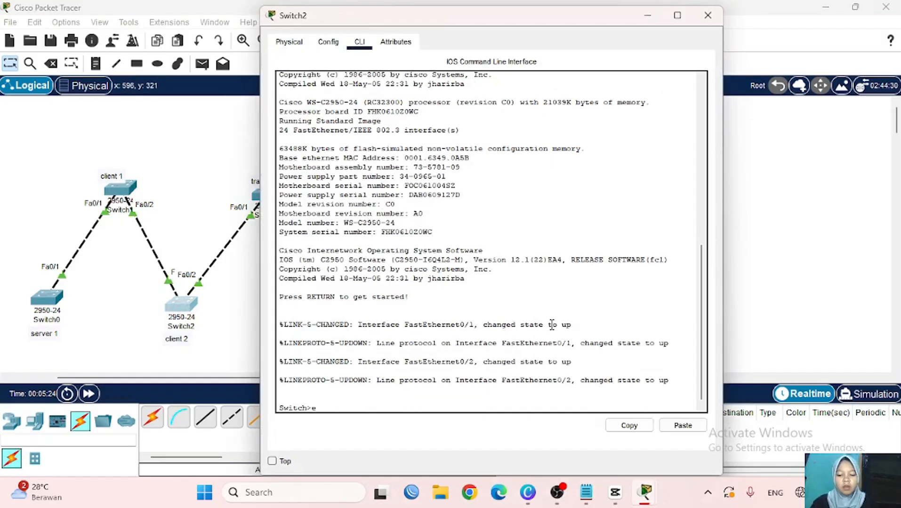
pyautogui.write('n')
pyautogui.press('Return')
pyautogui.write('c')
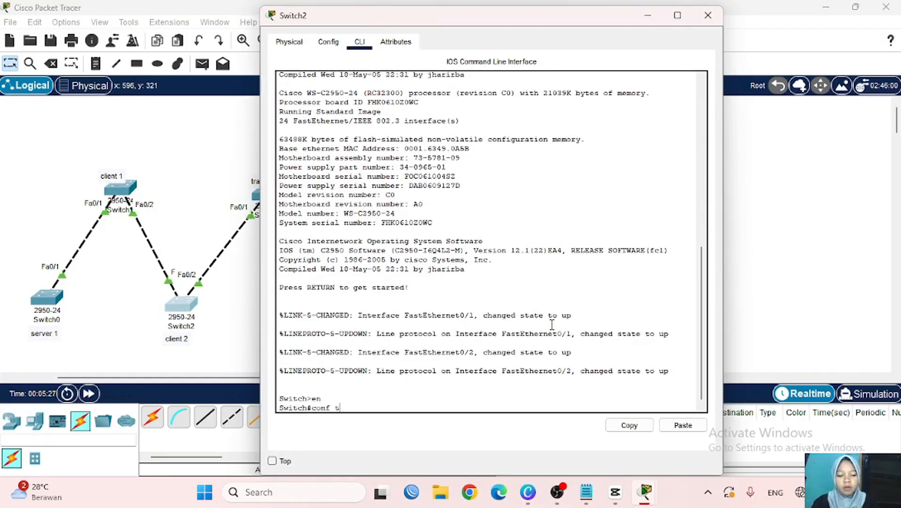
pyautogui.write('onf t')
pyautogui.press('Return')
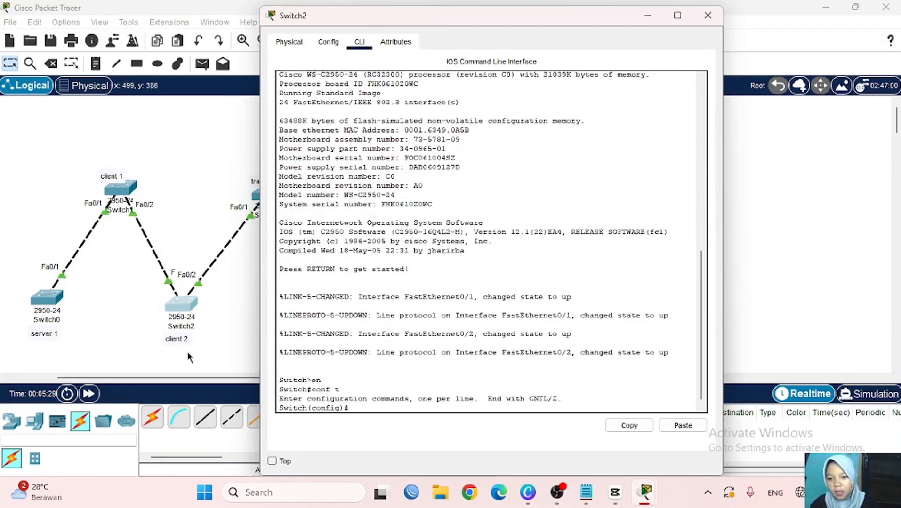
# - Set Switch2's int range fa0/1-2 to switchport mode trunk and minimize its window
pyautogui.hscroll(3, 187, 352)
pyautogui.moveTo(132, 306)
pyautogui.mouseDown()
pyautogui.moveTo(140, 222)
pyautogui.moveTo(120, 322)
pyautogui.moveTo(127, 308)
pyautogui.mouseUp()
pyautogui.write('int range')
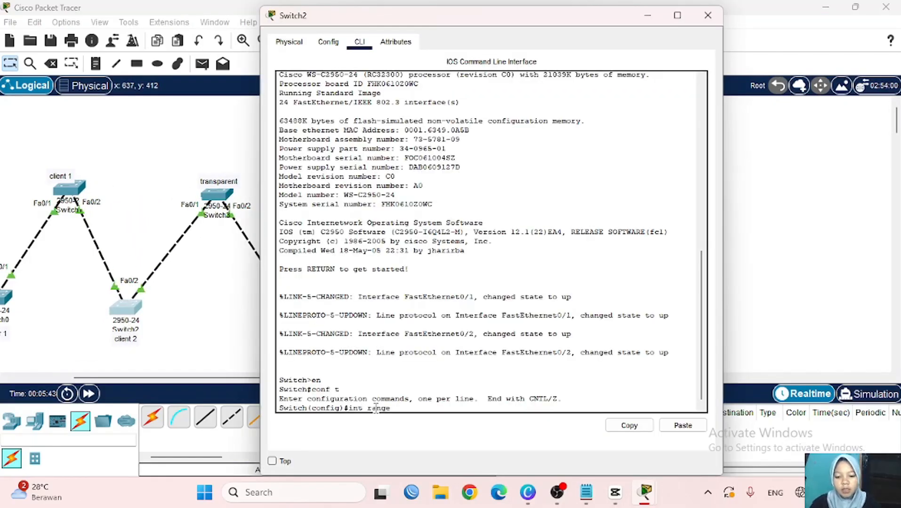
pyautogui.write(' fa0/1')
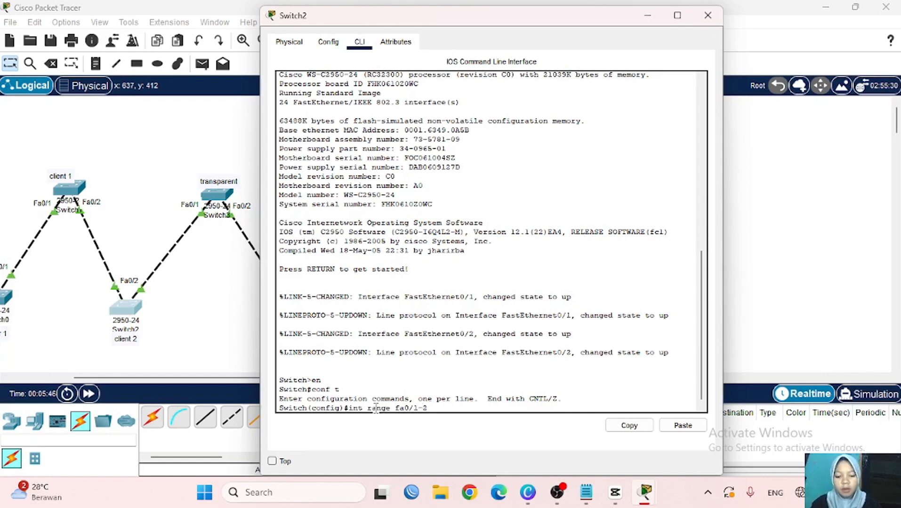
pyautogui.write('-2')
pyautogui.press('Return')
pyautogui.write('s')
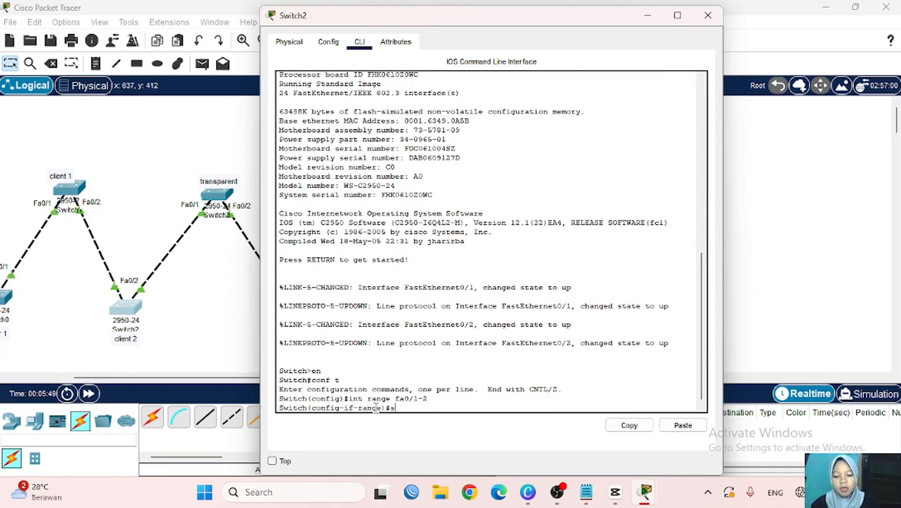
pyautogui.write('witchport mo')
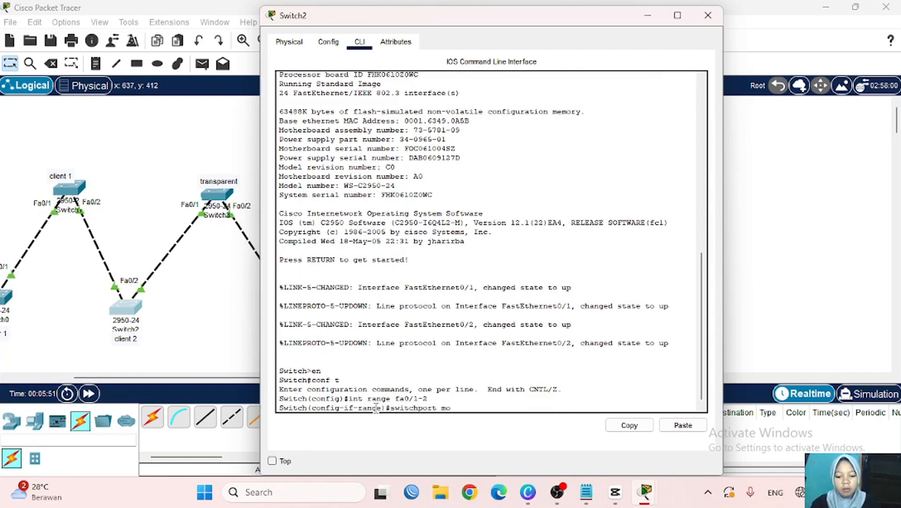
pyautogui.write('de trunk')
pyautogui.press('Return')
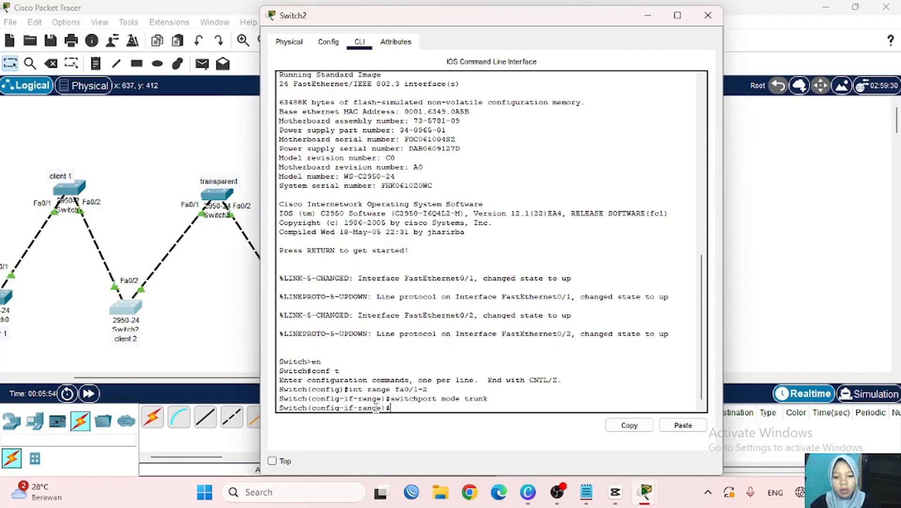
pyautogui.click(651, 12)
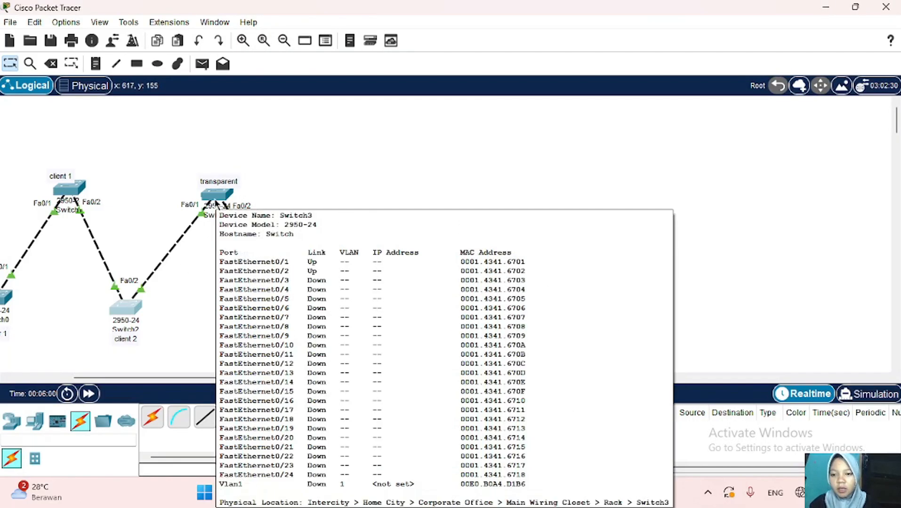
# - Open Switch3's CLI and enter global configuration mode with en and conf t
pyautogui.click(219, 202)
pyautogui.click(358, 43)
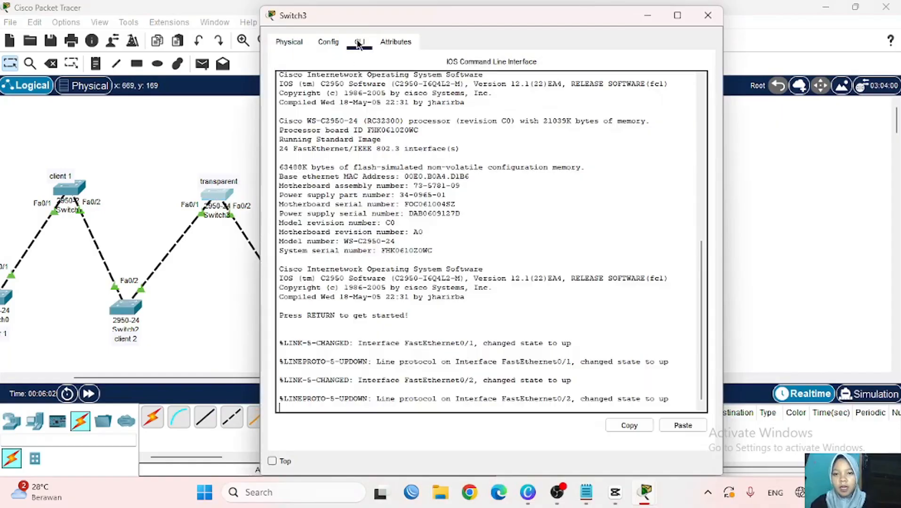
pyautogui.press('Return')
pyautogui.write('e')
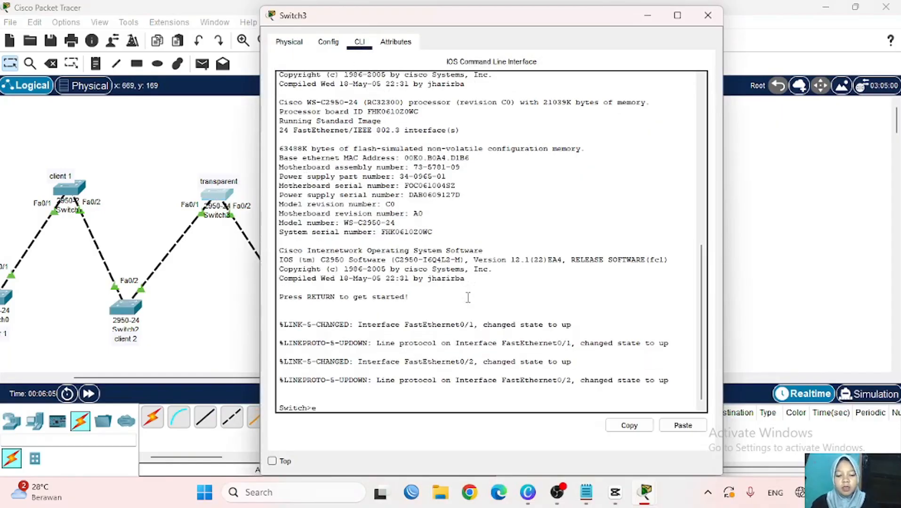
pyautogui.write('n')
pyautogui.press('Return')
pyautogui.write('conf t')
pyautogui.press('Return')
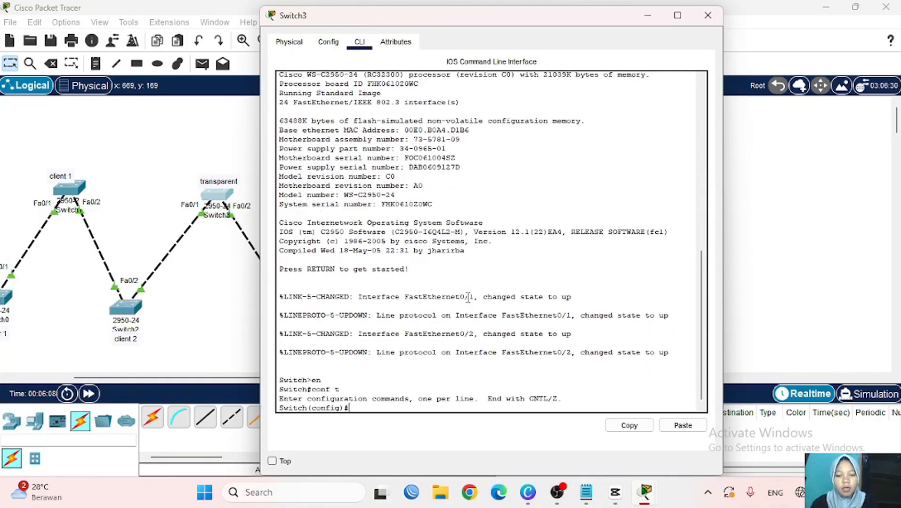
# - Set int range fa0/1-2 on Switch3 to switchport mode trunk
pyautogui.hscroll(5, 240, 254)
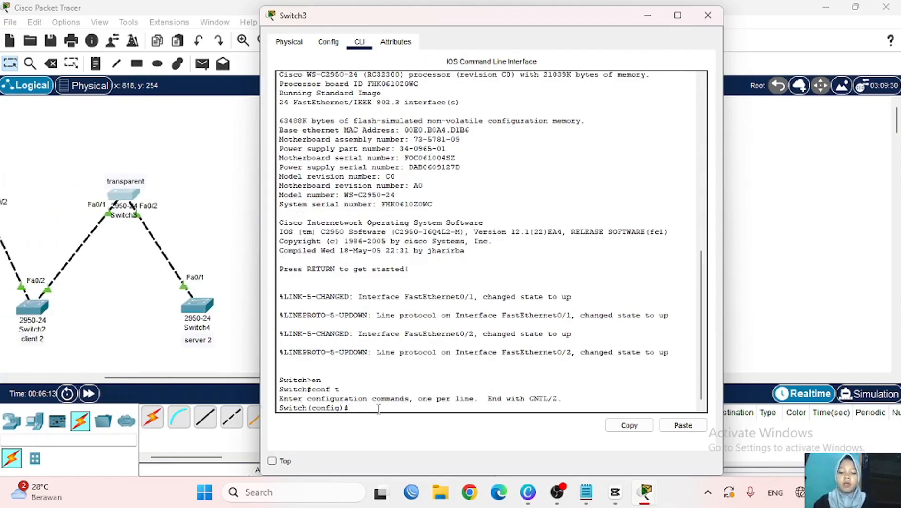
pyautogui.write('int ra')
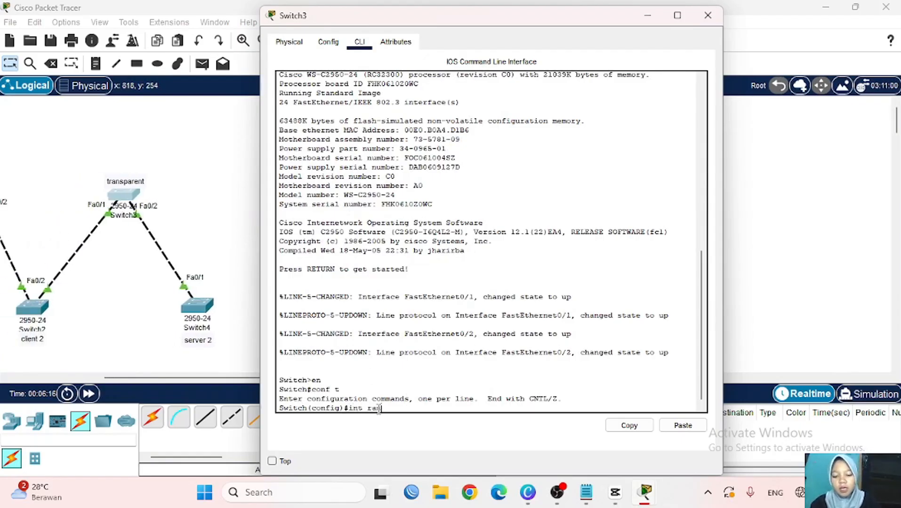
pyautogui.write('nge fa0/1-')
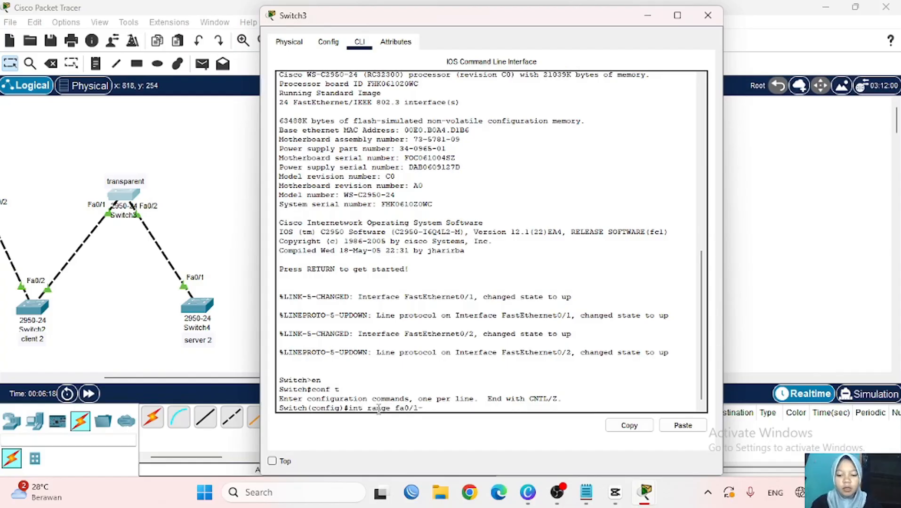
pyautogui.write('2')
pyautogui.press('Return')
pyautogui.write('s')
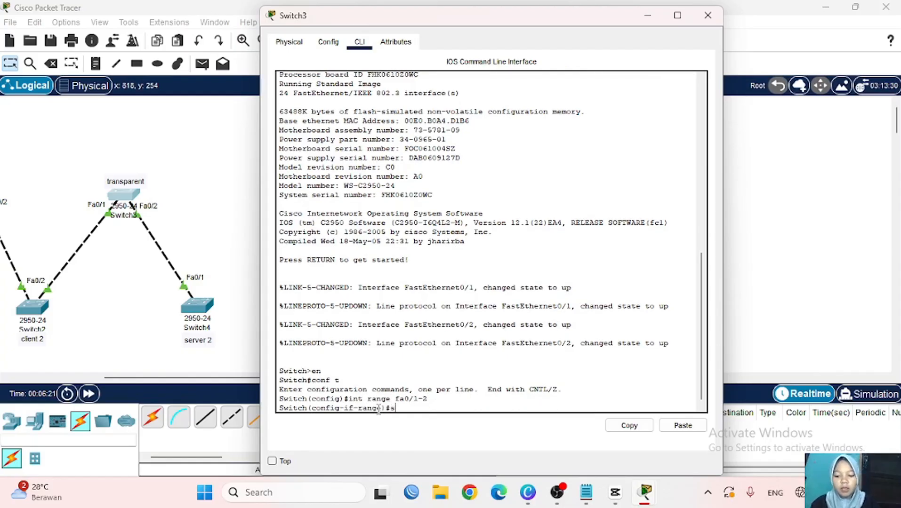
pyautogui.write('witchport mod')
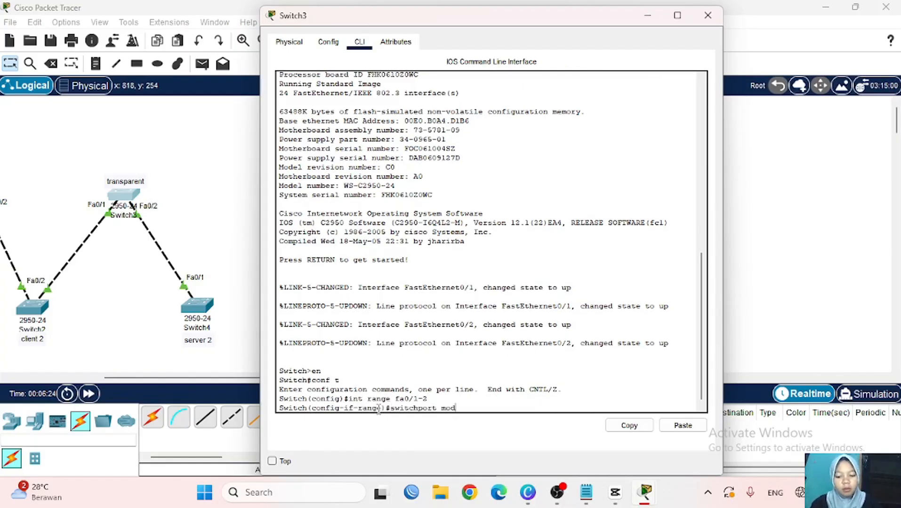
pyautogui.write('e trunk')
pyautogui.press('Return')
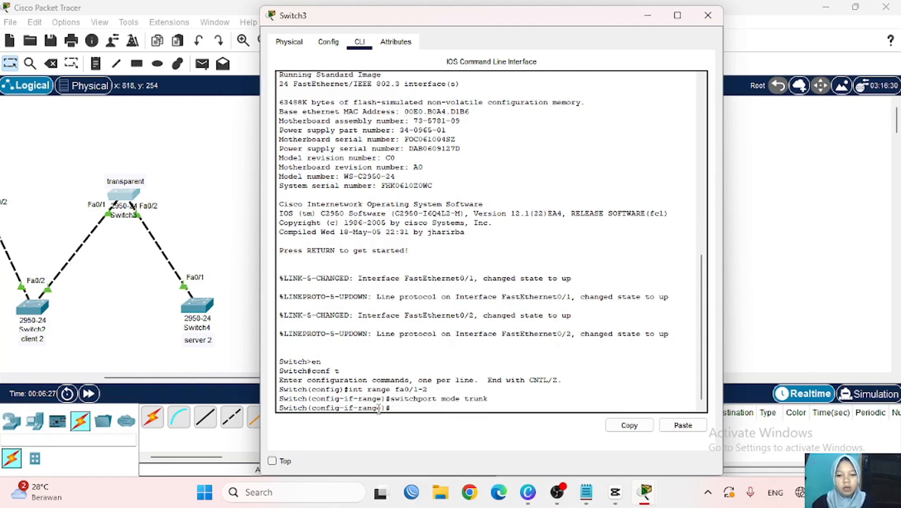
# - Minimize Switch3, open Switch4's CLI and enter global configuration mode
pyautogui.click(646, 16)
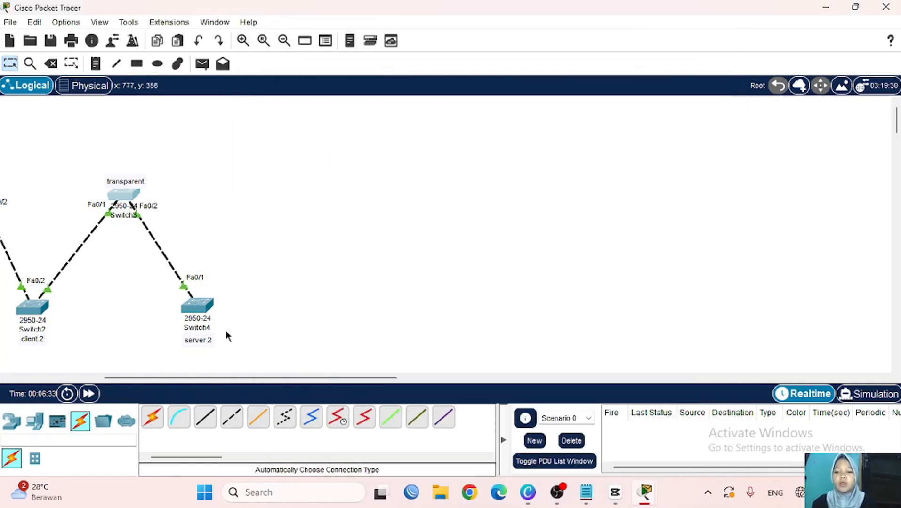
pyautogui.hscroll(-3, 226, 316)
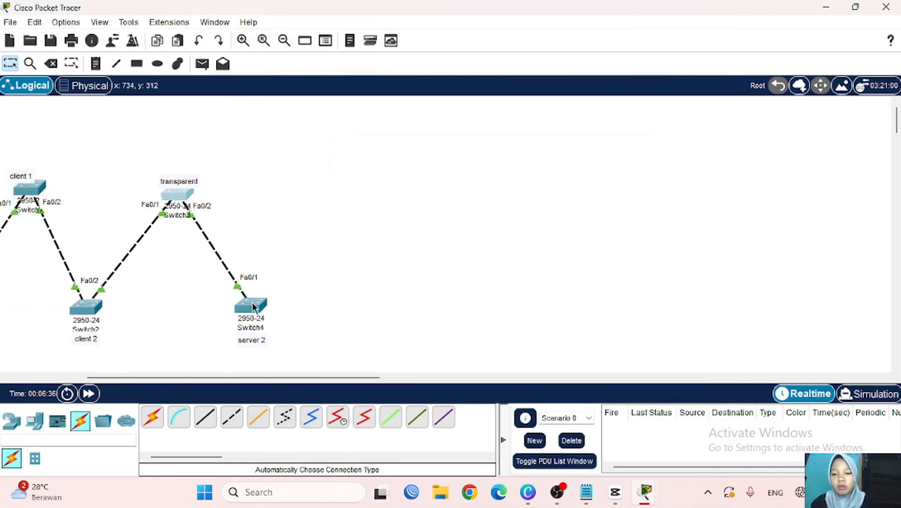
pyautogui.click(253, 306)
pyautogui.click(350, 43)
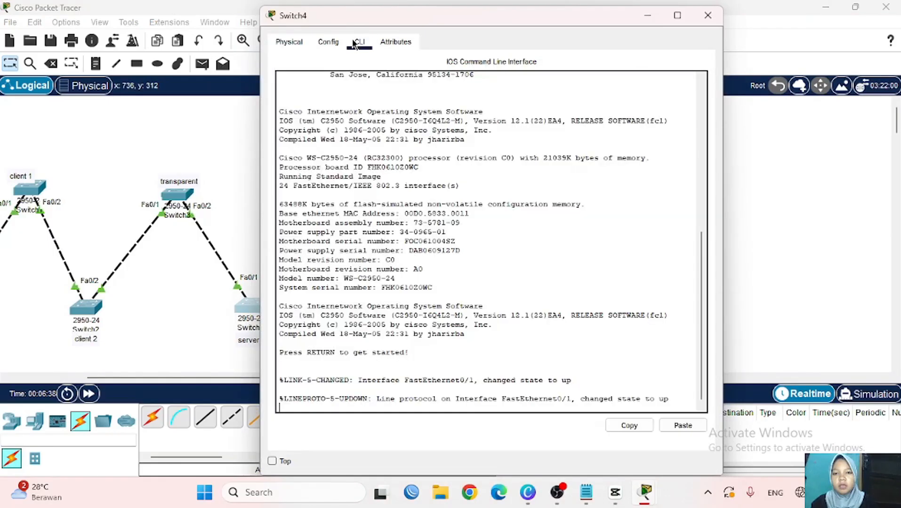
pyautogui.press('Return')
pyautogui.write('en')
pyautogui.press('Return')
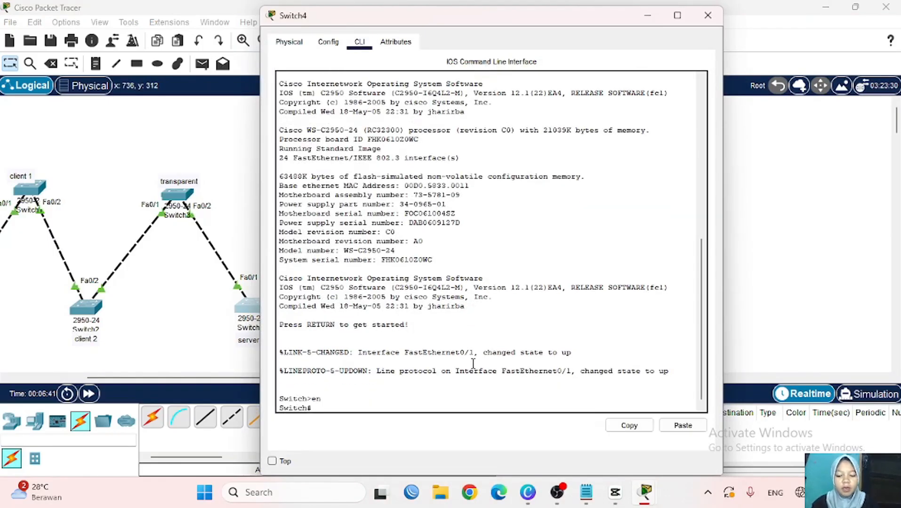
pyautogui.write('conf t')
pyautogui.press('Return')
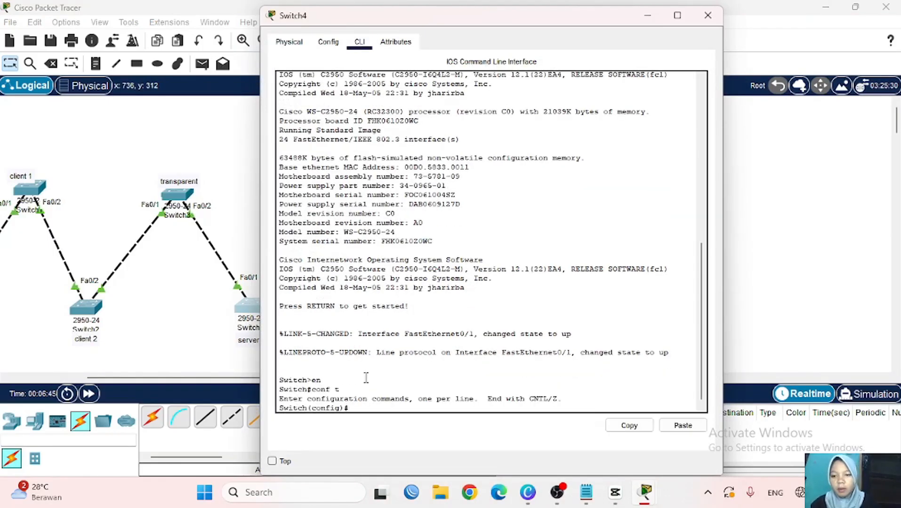
# - Set Switch4's interface fa0/1 to switchport mode trunk and return to the topology
pyautogui.hscroll(3, 192, 333)
pyautogui.click(192, 336)
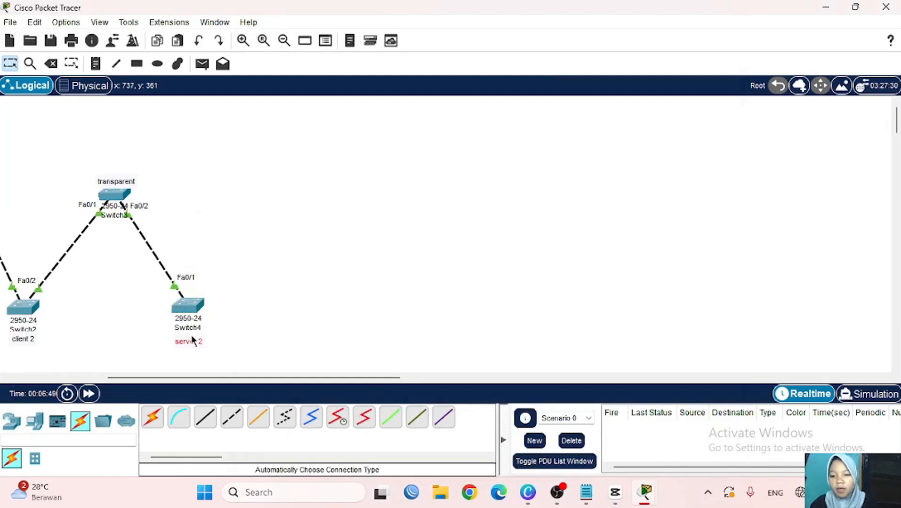
pyautogui.click(194, 305)
pyautogui.write('int fa0')
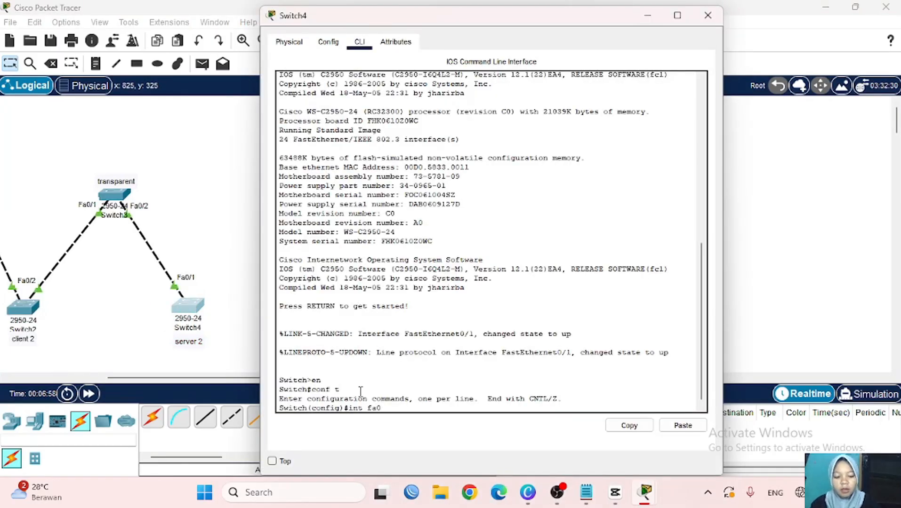
pyautogui.write('/1')
pyautogui.press('Return')
pyautogui.write('swit')
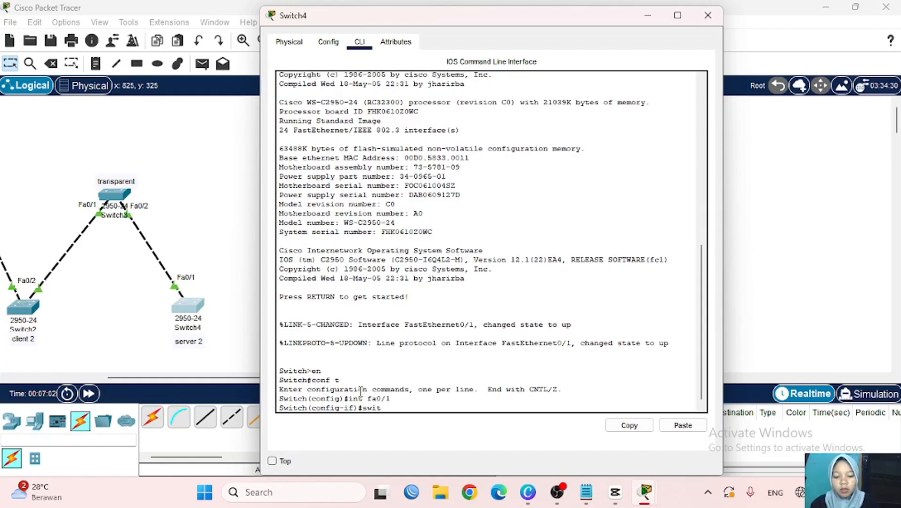
pyautogui.write('chport mode tru')
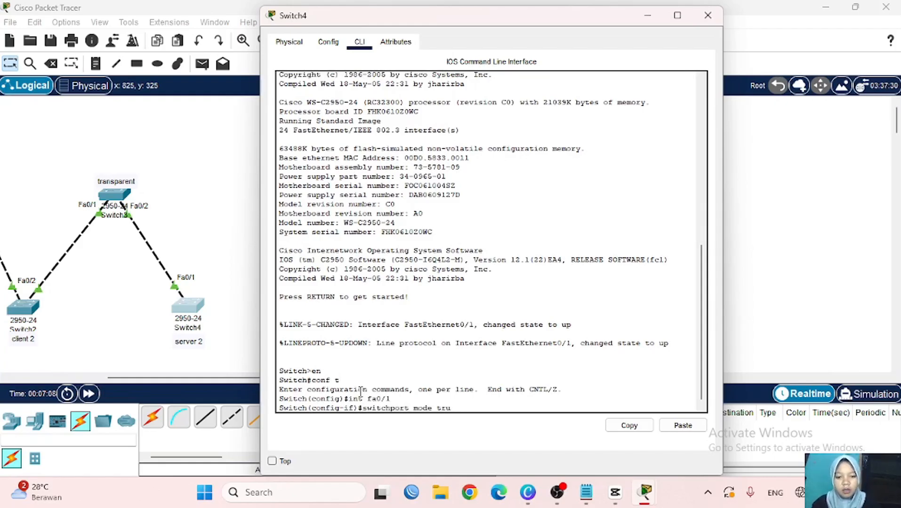
pyautogui.write('nk')
pyautogui.press('Return')
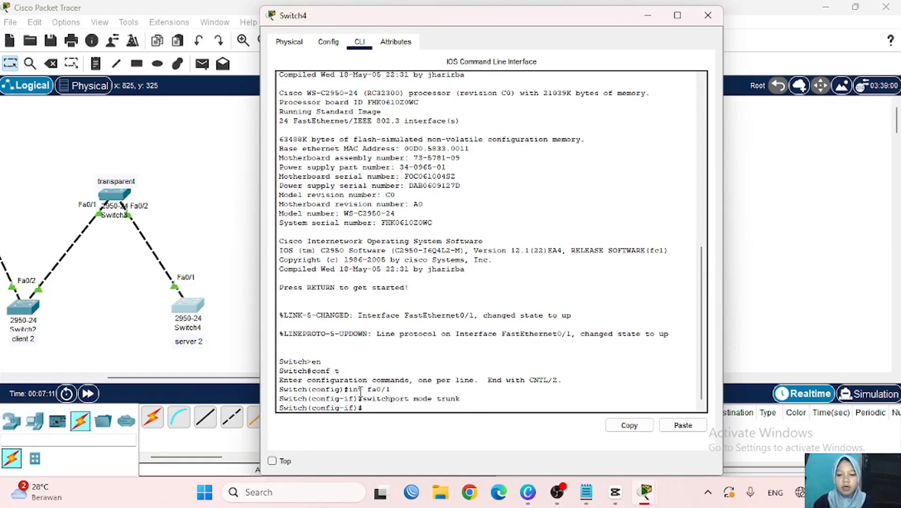
pyautogui.click(644, 19)
pyautogui.hscroll(-5, 320, 214)
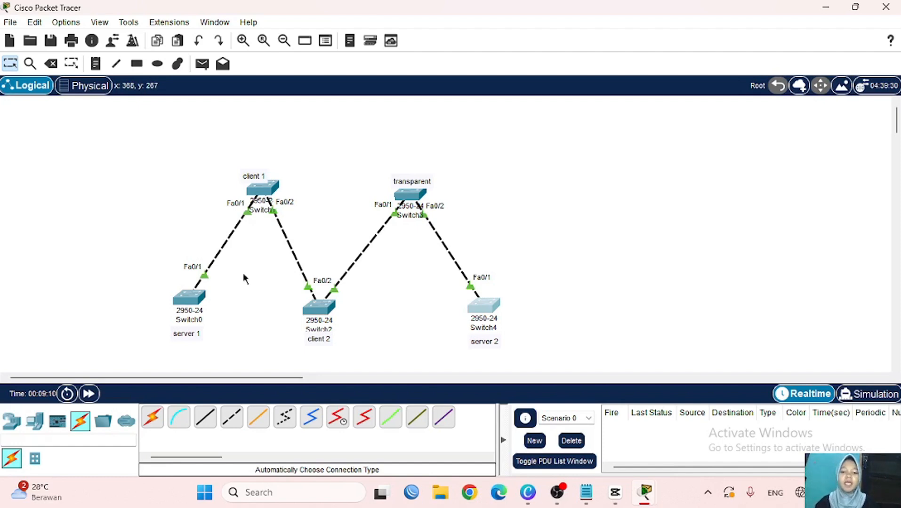
# - In Switch0's CLI, exit interface configuration and set vtp mode server
pyautogui.click(188, 301)
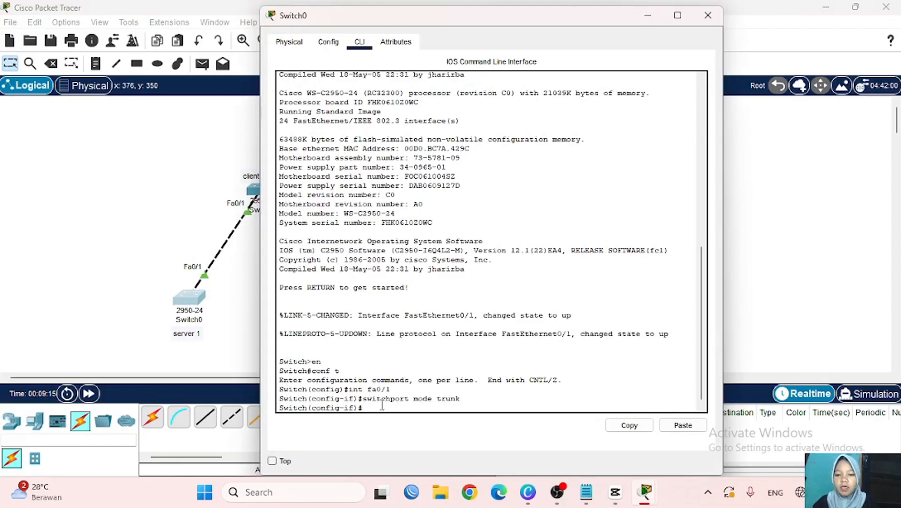
pyautogui.press('Return')
pyautogui.write('ex')
pyautogui.press('Return')
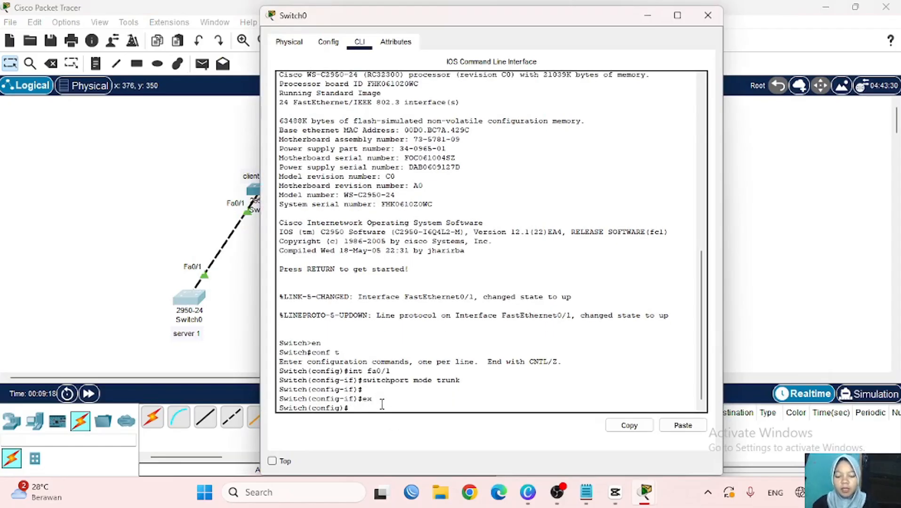
pyautogui.press('Return')
pyautogui.write('v')
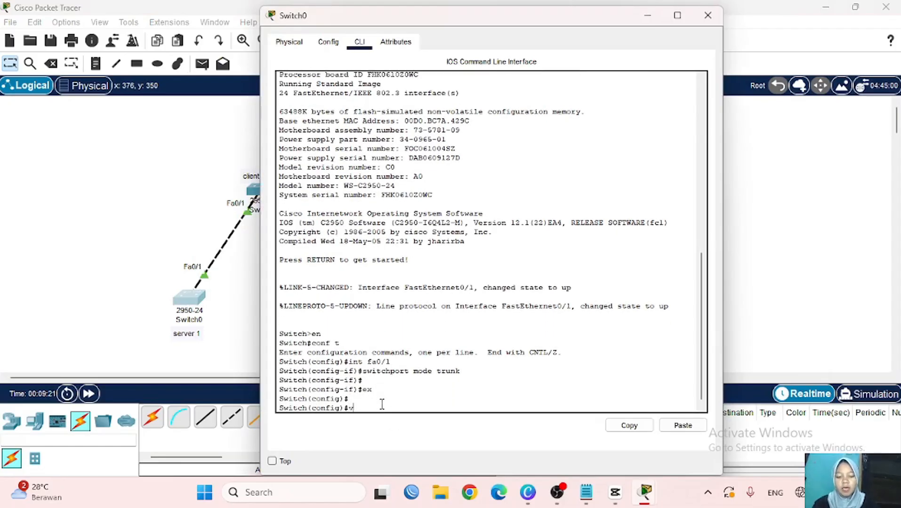
pyautogui.write('tp mode')
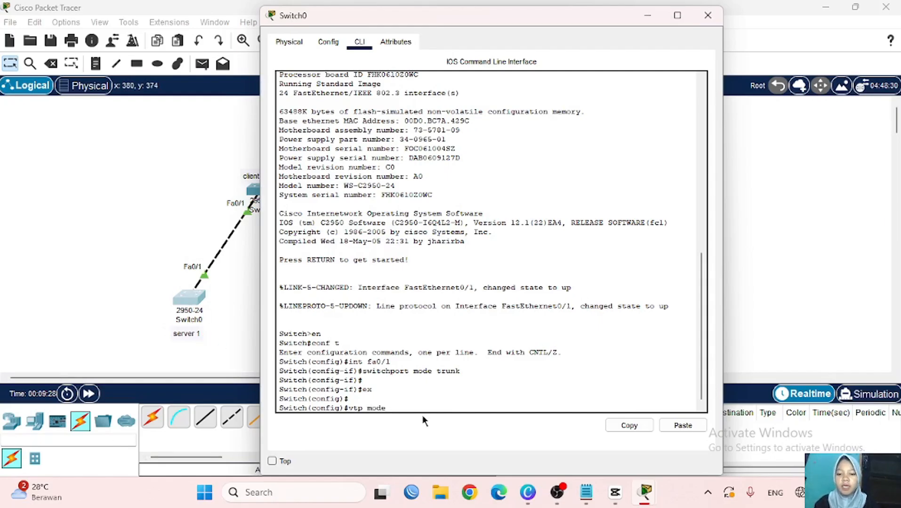
pyautogui.write('server')
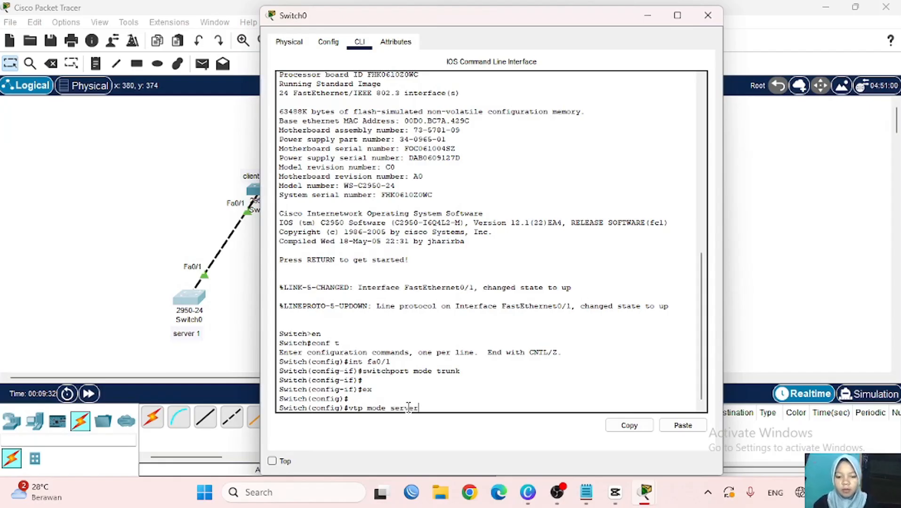
pyautogui.press('Return')
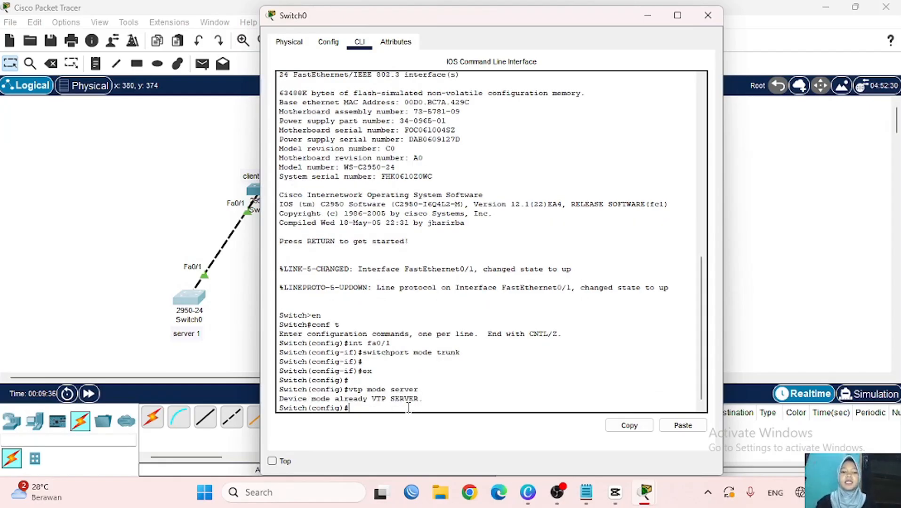
# - Set vtp domain nukeis.com and a VTP password on Switch0
pyautogui.write('vt')
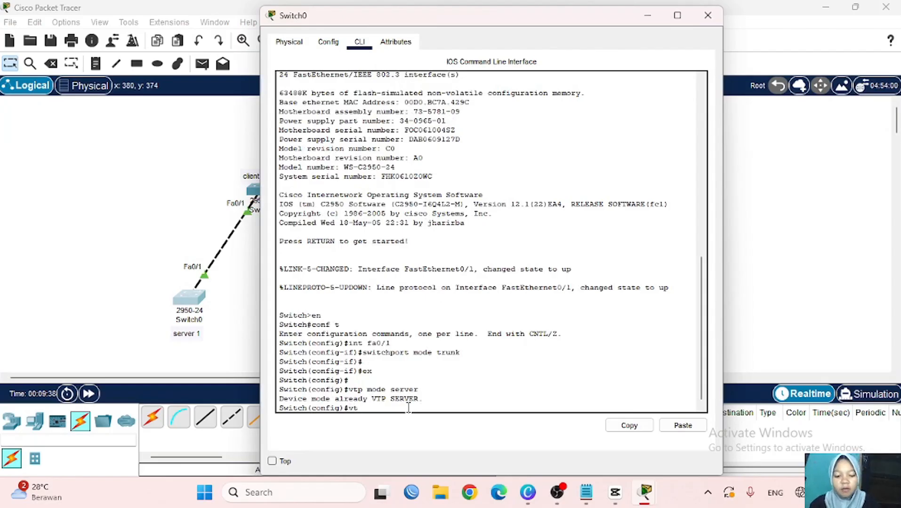
pyautogui.write('p domai')
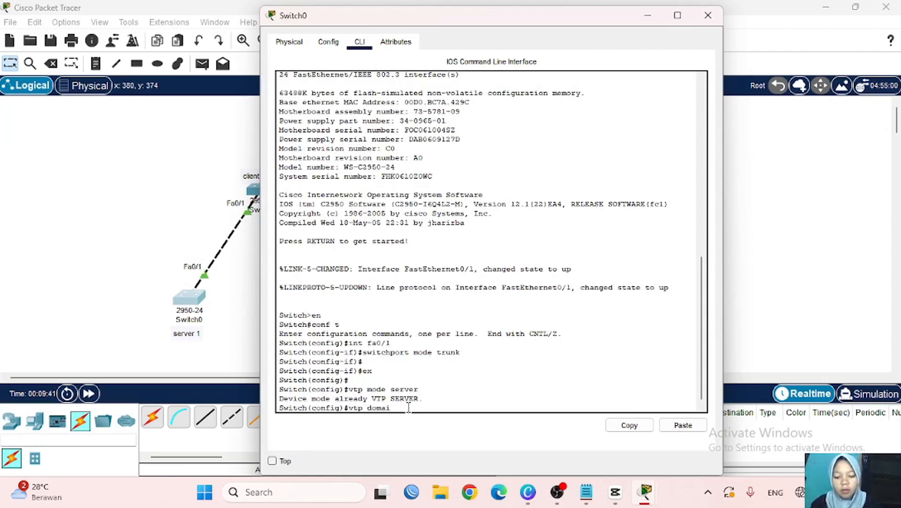
pyautogui.write('n nukeis')
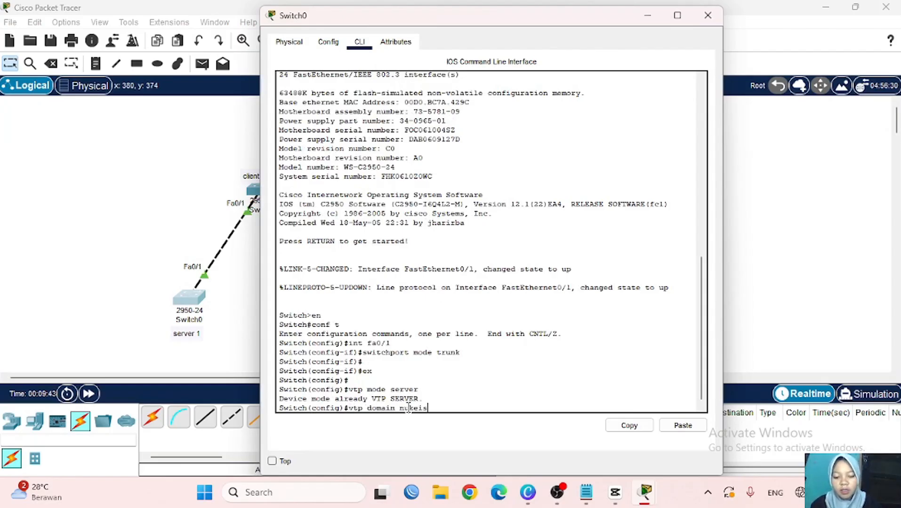
pyautogui.write('.com')
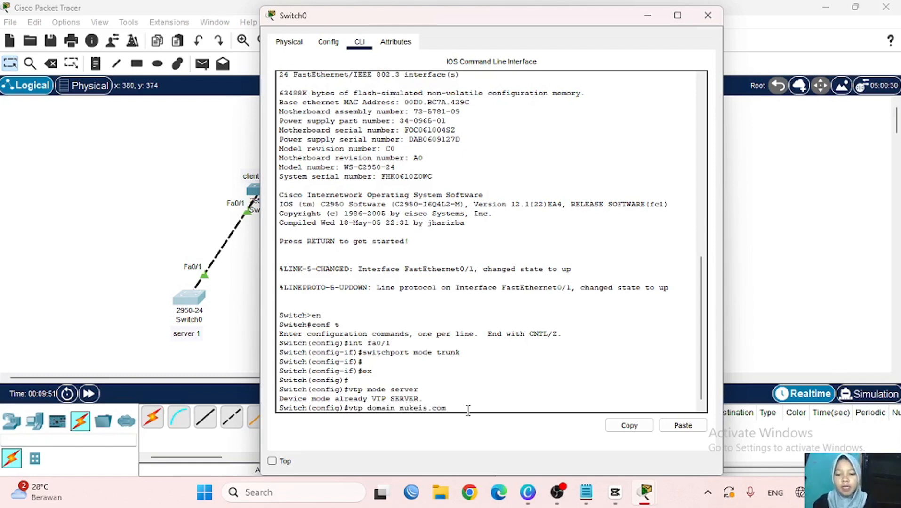
pyautogui.press('Return')
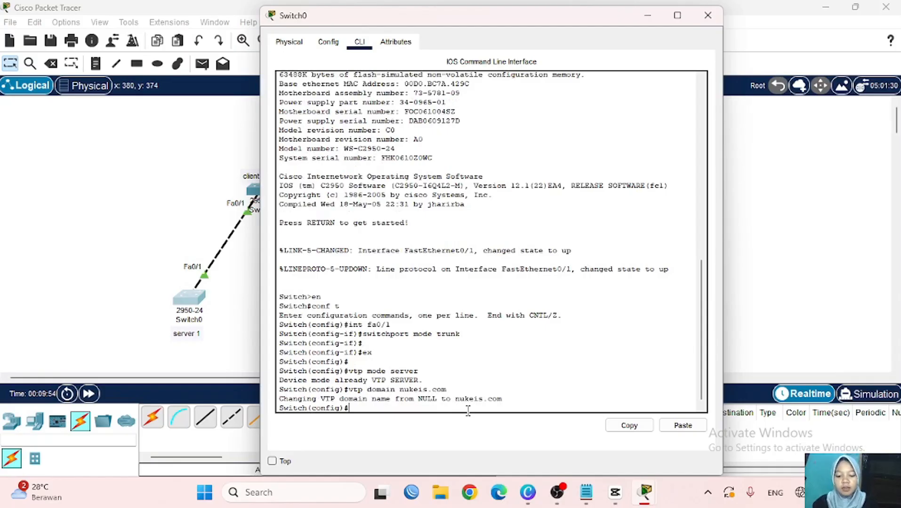
pyautogui.write('vtp')
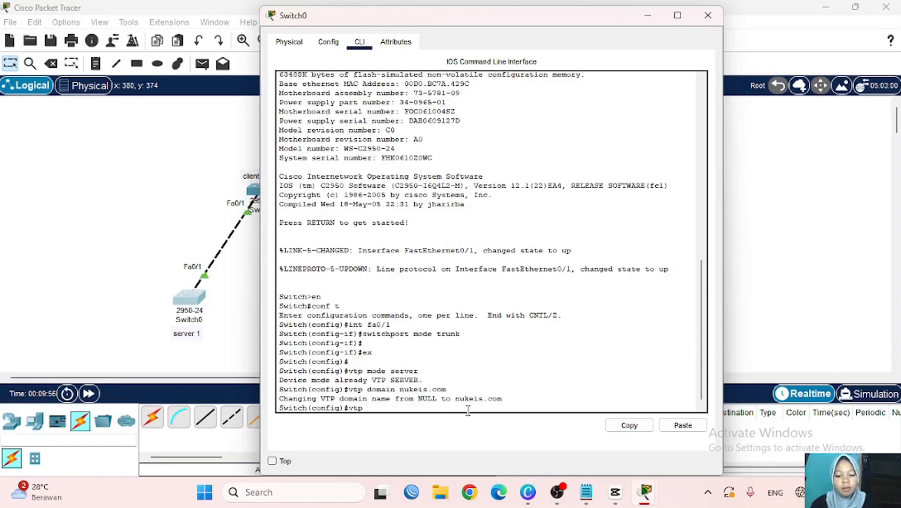
pyautogui.write(' password')
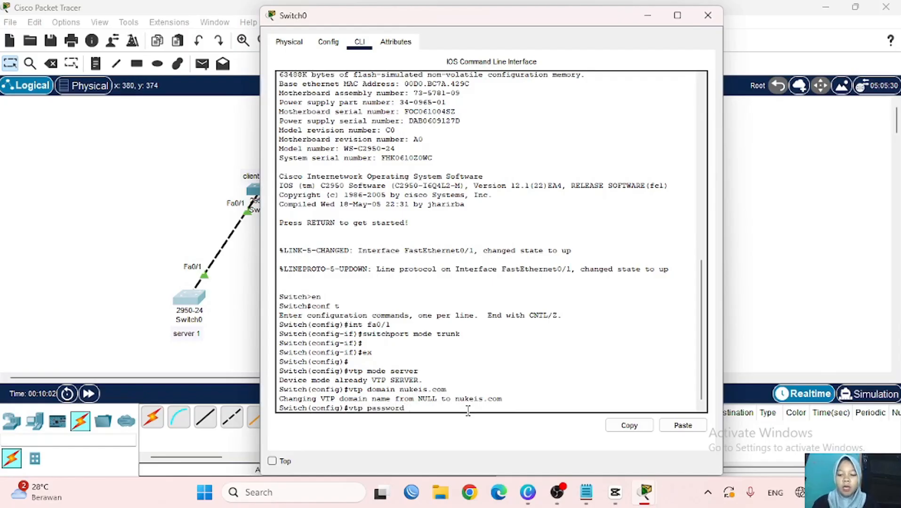
pyautogui.write(' 12345')
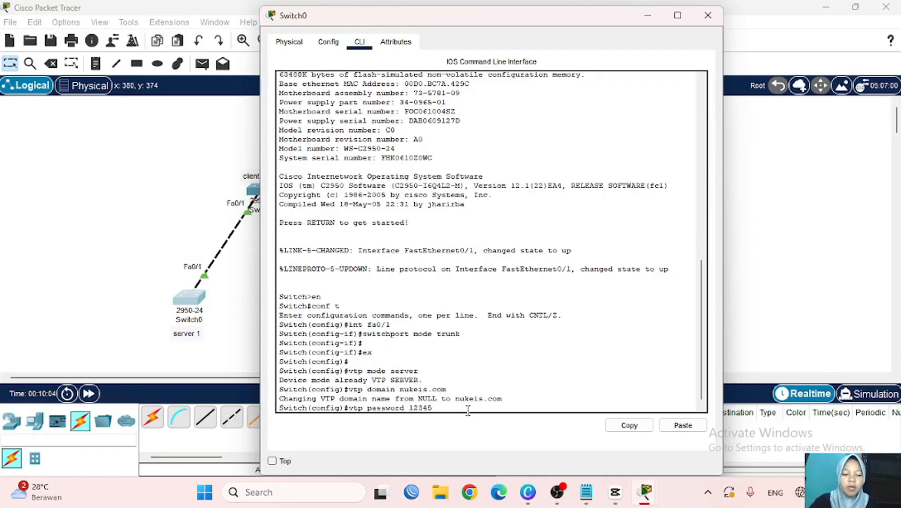
pyautogui.press('Return')
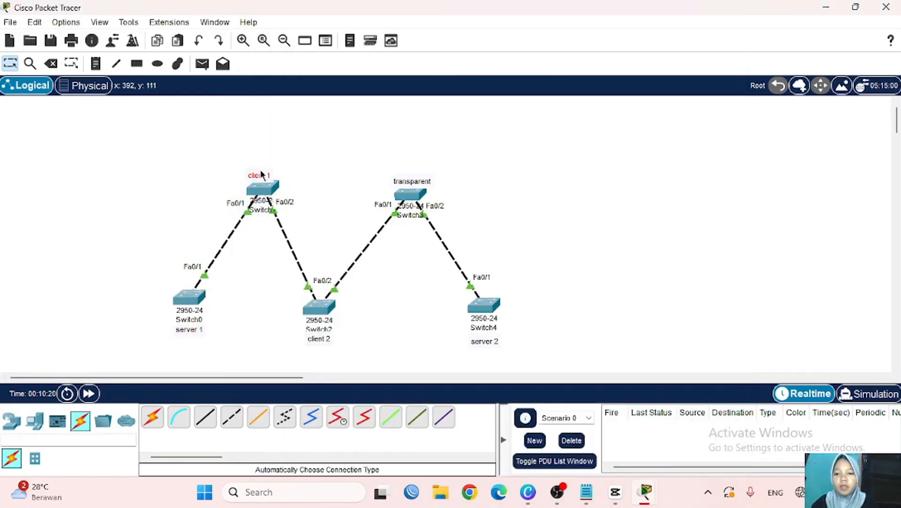
# - Nudge the client 1 label, then in Switch1's CLI exit and set vtp mode client
pyautogui.moveTo(260, 171); pyautogui.dragTo(264, 169)
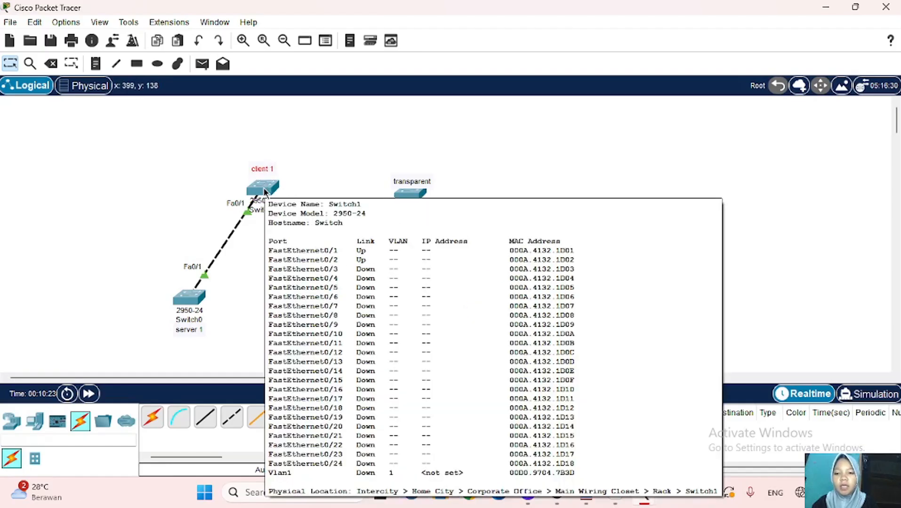
pyautogui.click(264, 190)
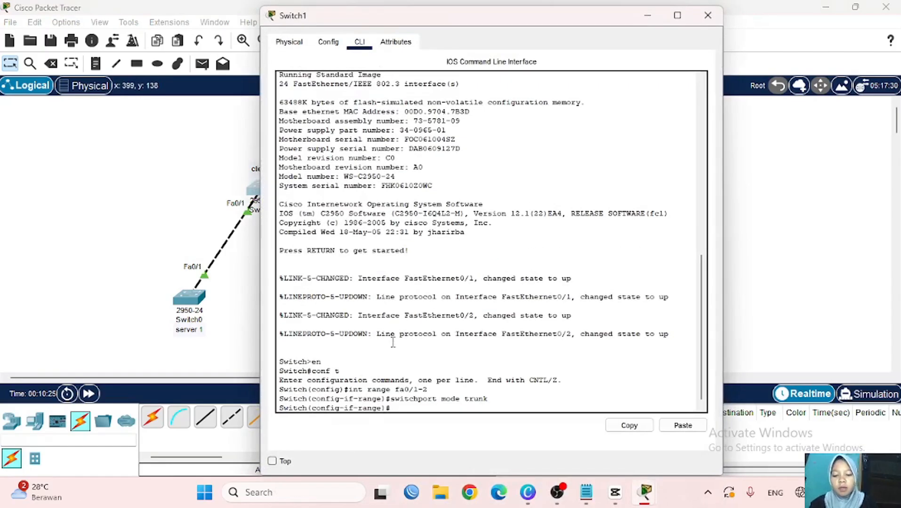
pyautogui.write('ex')
pyautogui.press('Return')
pyautogui.press('Return')
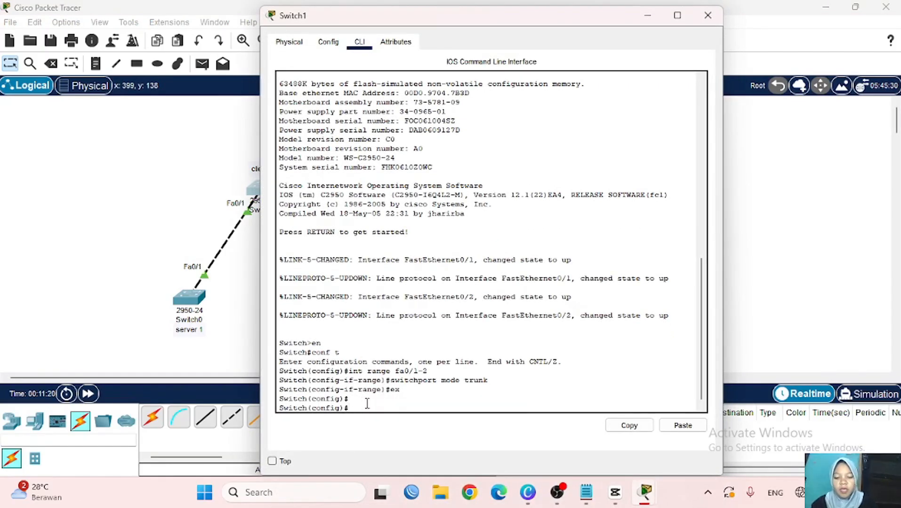
pyautogui.write('vtp mode')
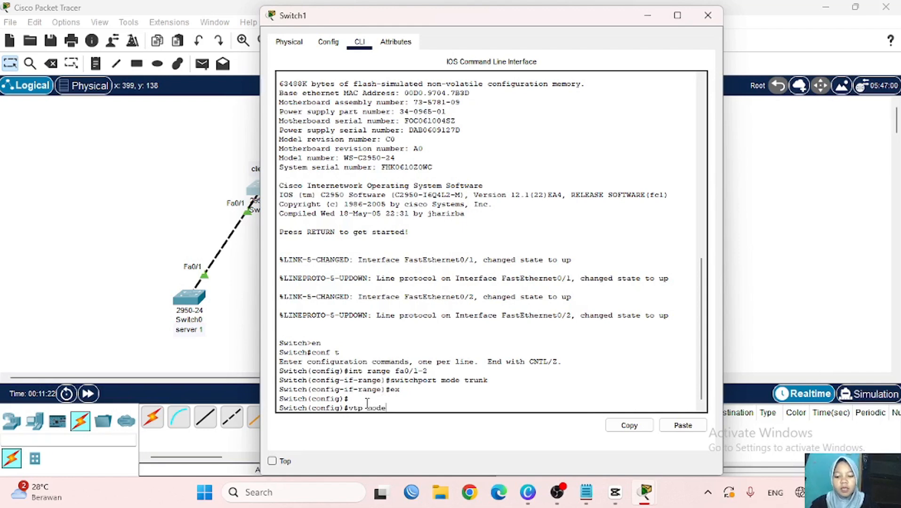
pyautogui.hscroll(3, 235, 328)
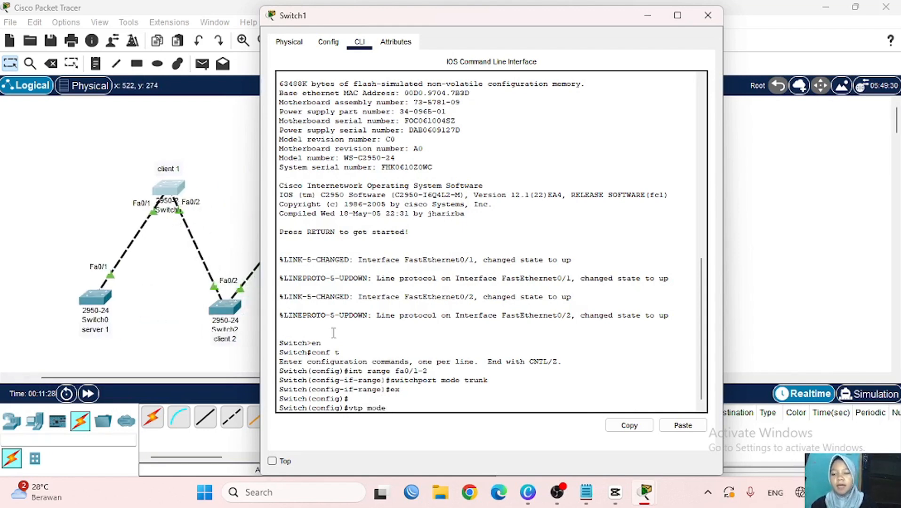
pyautogui.write('c')
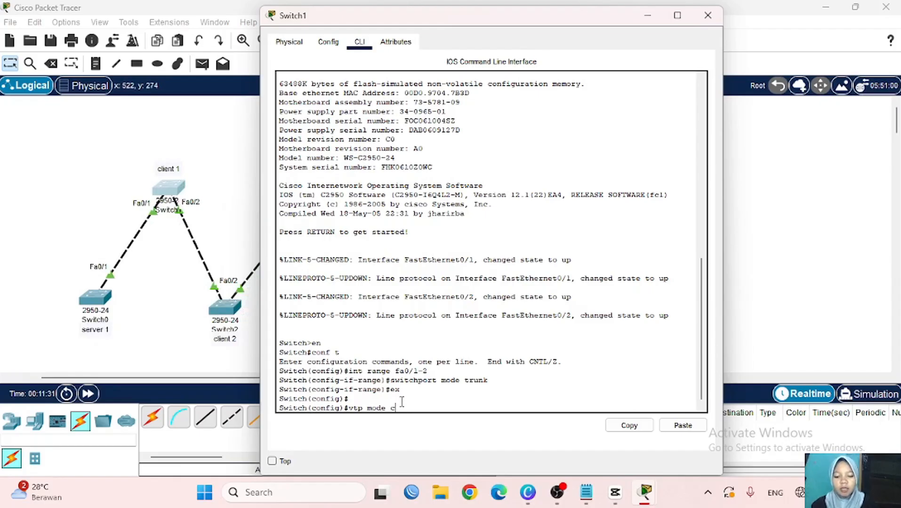
pyautogui.write('lient')
pyautogui.press('Return')
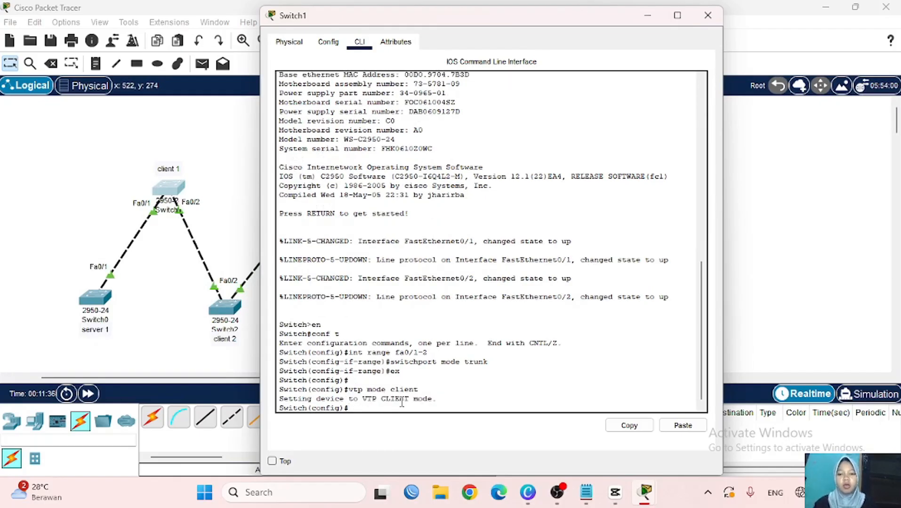
# - Set vtp domain nukeis.com and the VTP password on Switch1, then close its window
pyautogui.write('vtp')
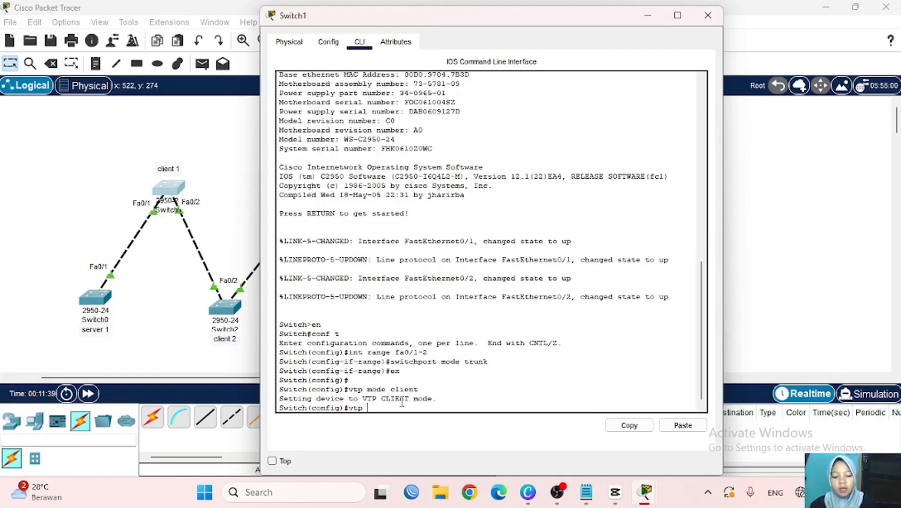
pyautogui.write(' domain n')
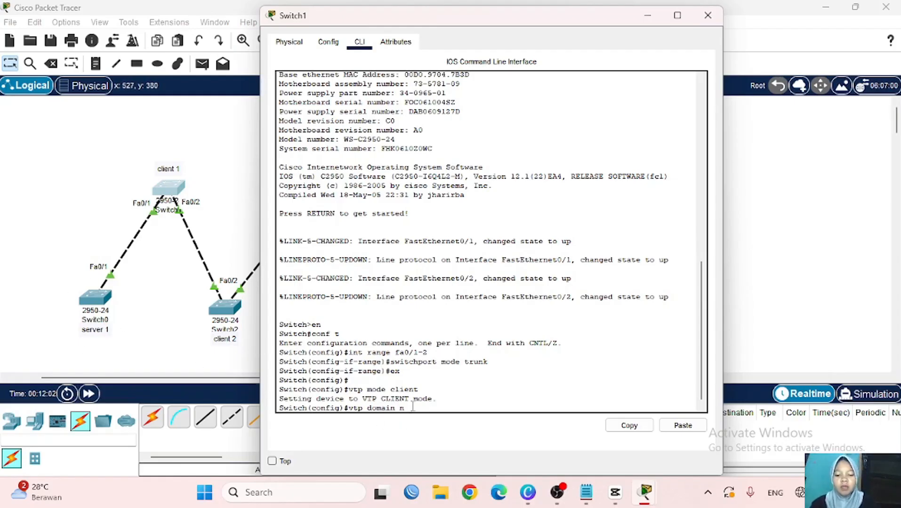
pyautogui.write('.co')
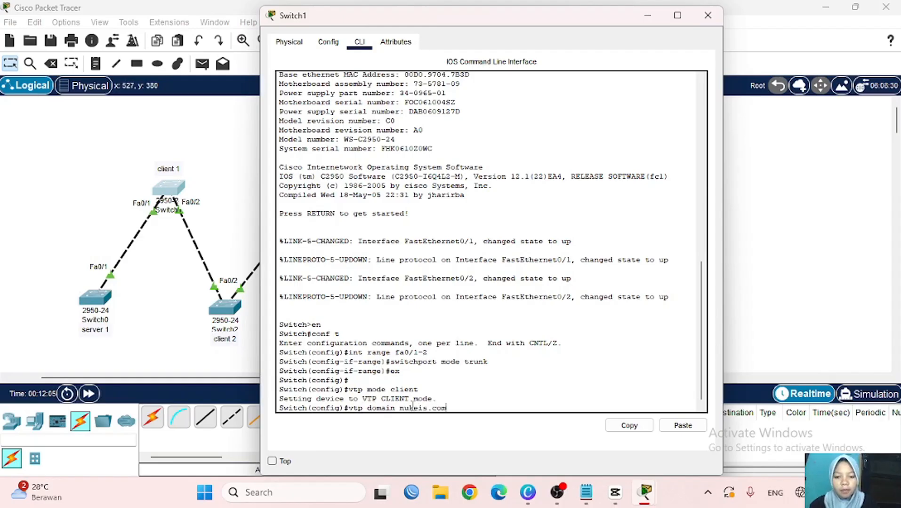
pyautogui.write('m')
pyautogui.press('Return')
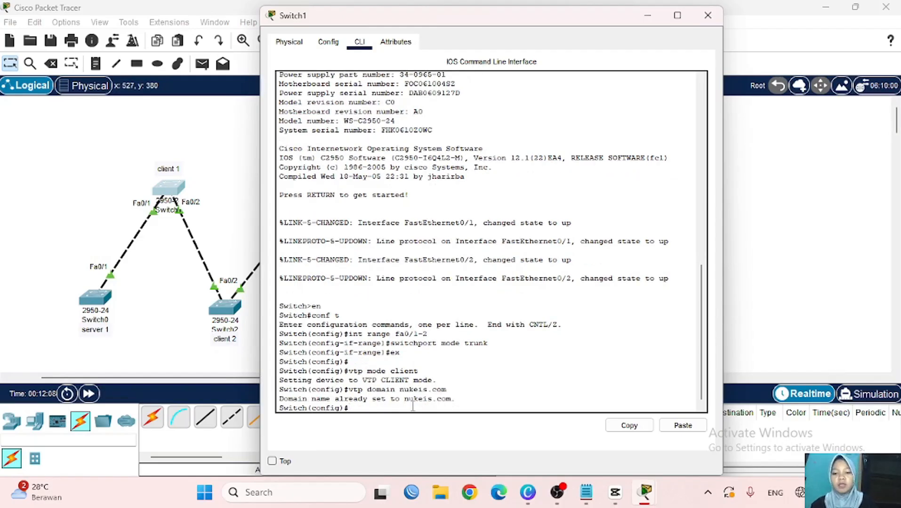
pyautogui.write('vtp pa')
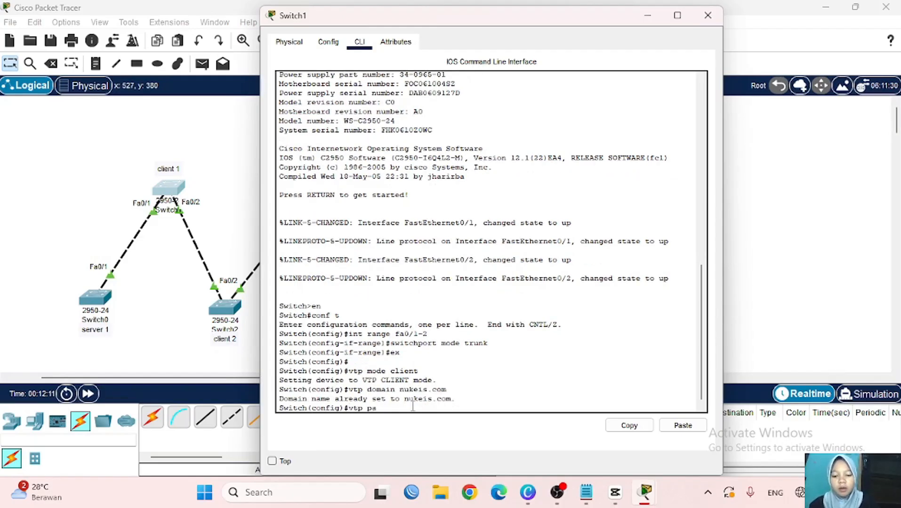
pyautogui.write('ssword')
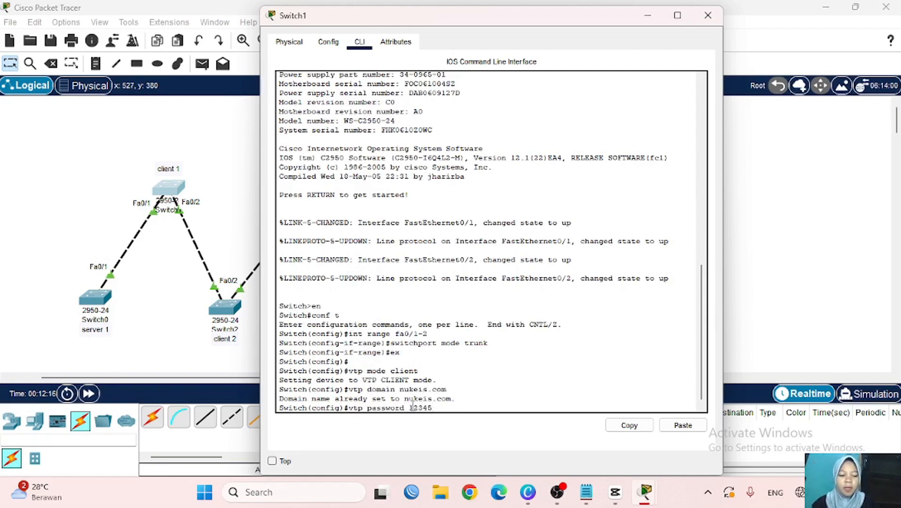
pyautogui.write(' 12345')
pyautogui.press('Return')
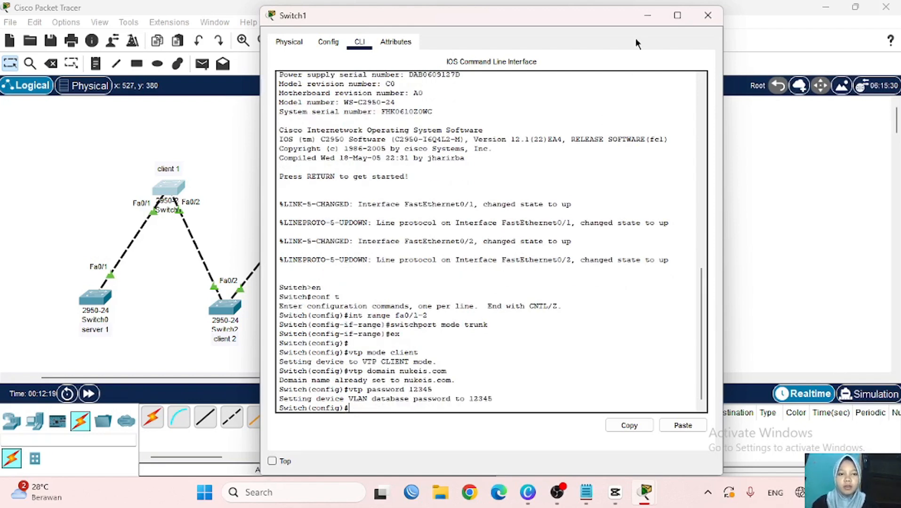
pyautogui.click(647, 15)
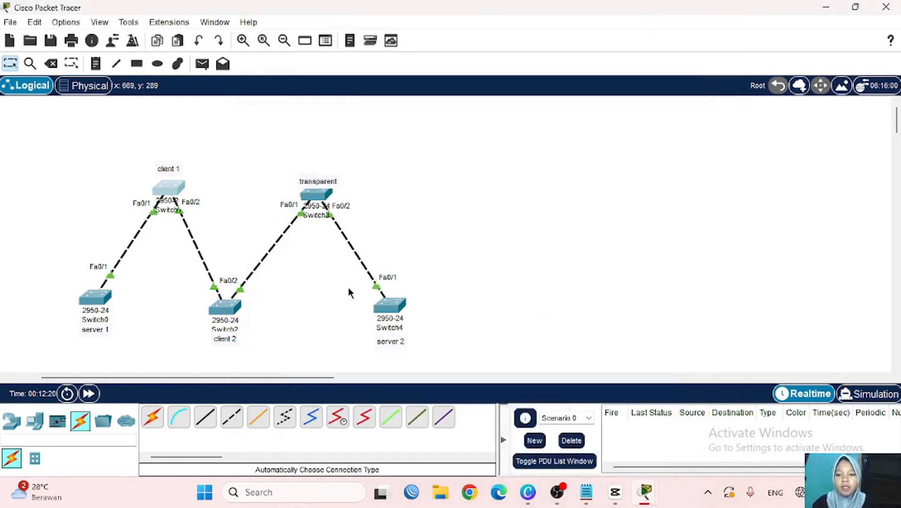
# - On Switch2's console, leave interface range configuration and set VTP mode to client
pyautogui.click(223, 313)
pyautogui.write('e)#e')
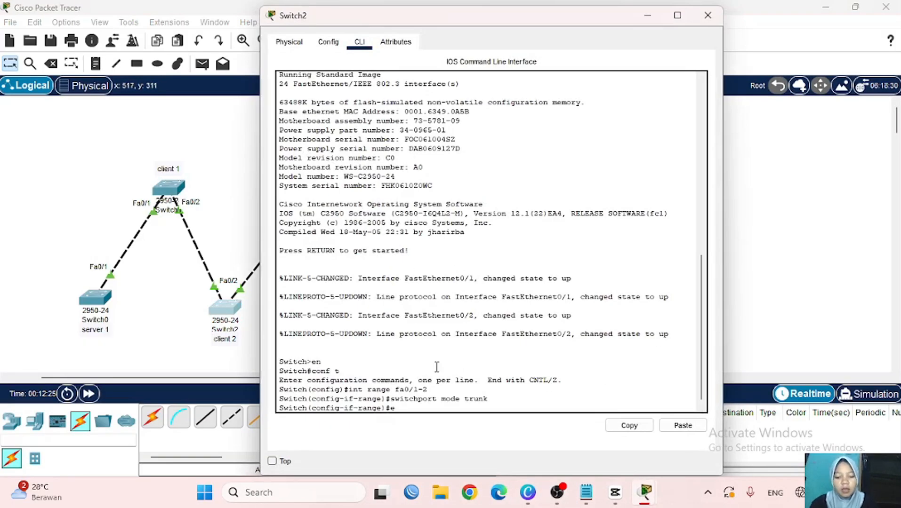
pyautogui.write('x')
pyautogui.press('Return')
pyautogui.write('vtp')
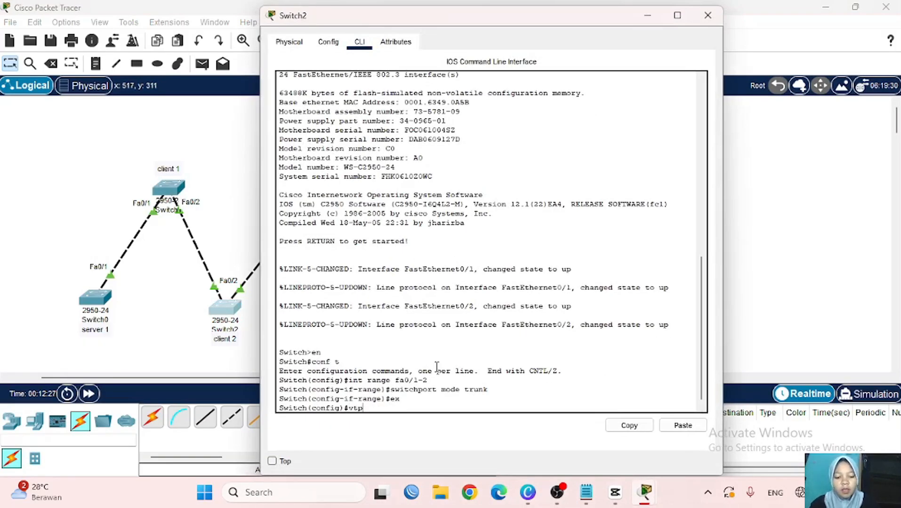
pyautogui.hscroll(3, 225, 307)
pyautogui.hscroll(-1, 225, 307)
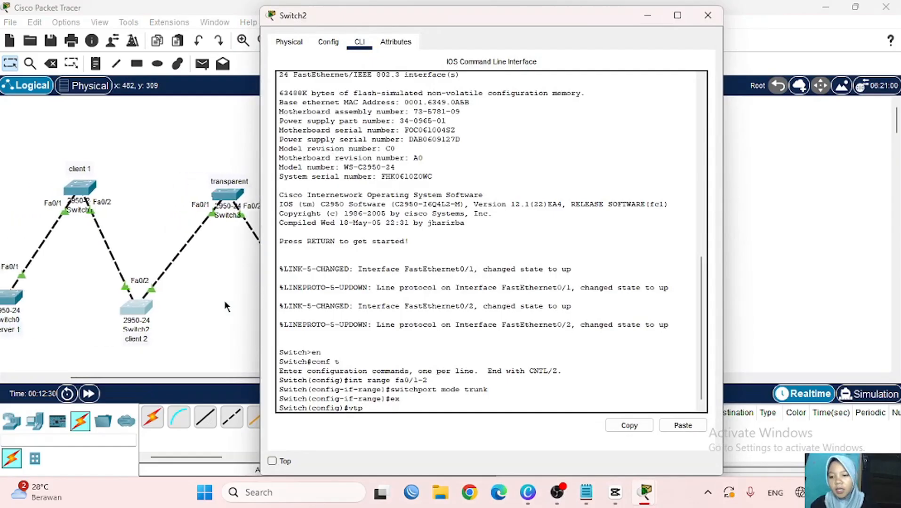
pyautogui.hscroll(-3, 225, 307)
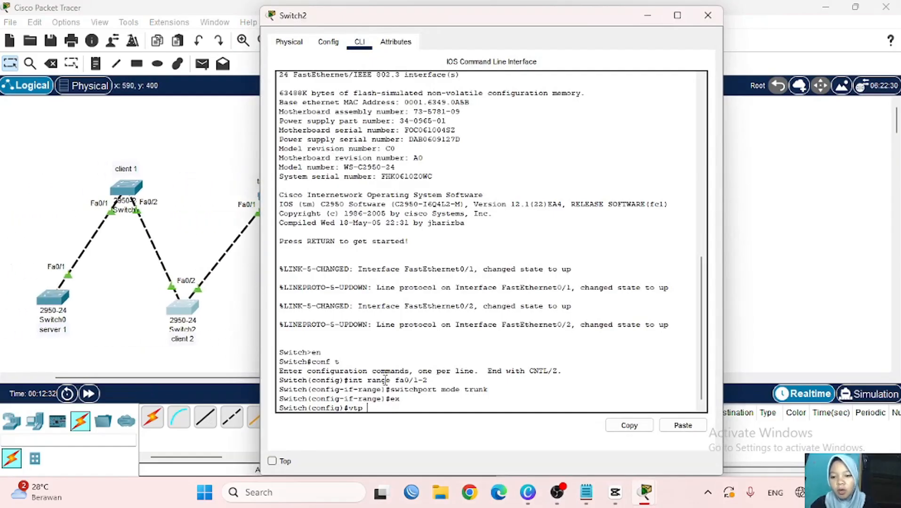
pyautogui.write('moe')
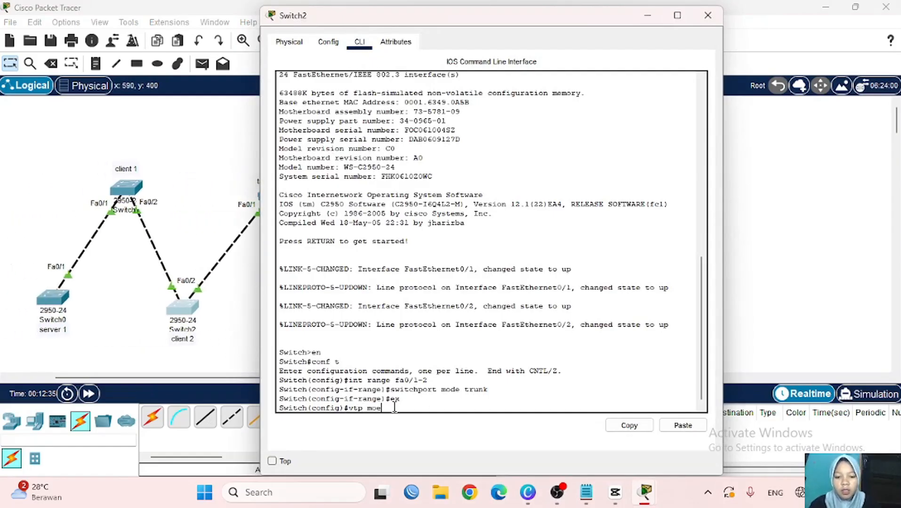
pyautogui.write('de client')
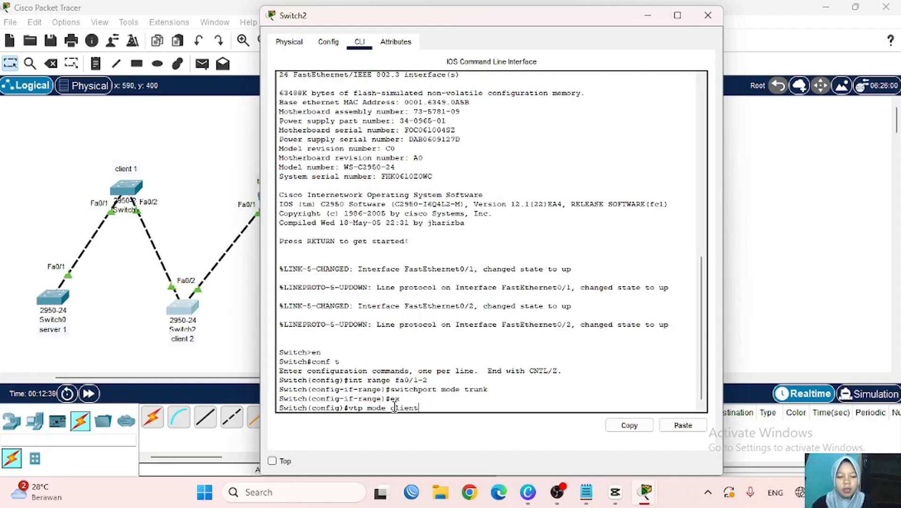
pyautogui.press('Return')
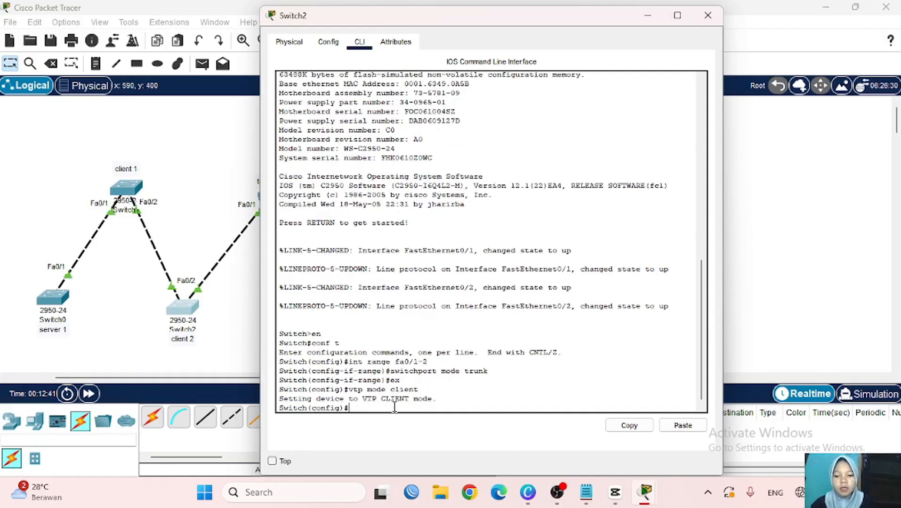
# - Set Switch2's VTP domain to nukeis.com and apply its VTP password, then hide the window
pyautogui.write('vt')
pyautogui.write('doma')
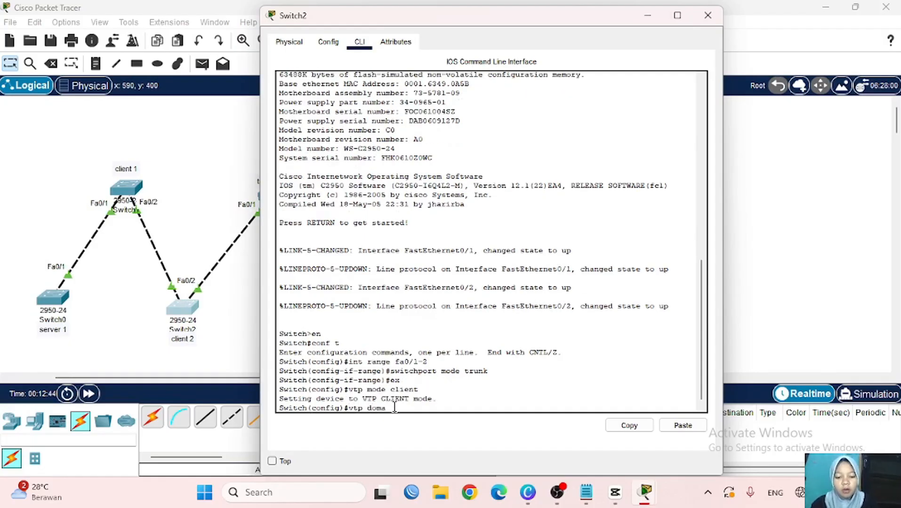
pyautogui.write('in nukei')
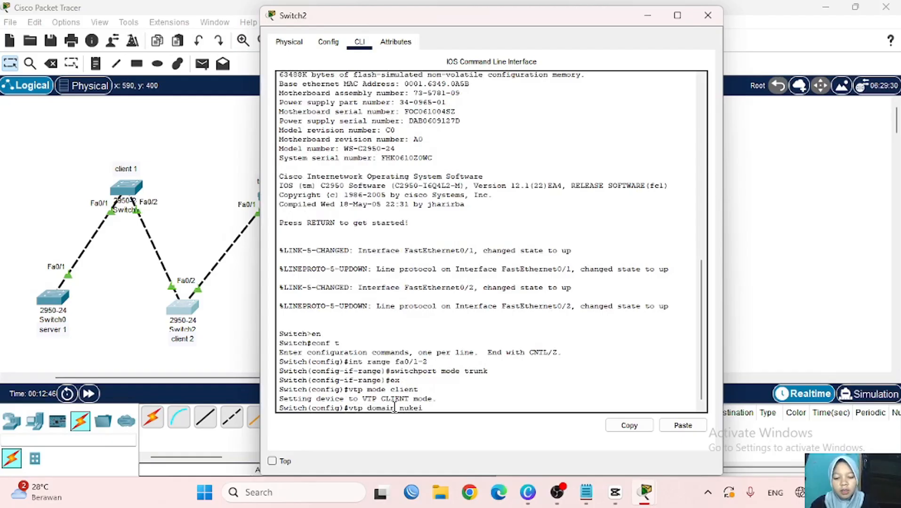
pyautogui.write('d.com')
pyautogui.press('Left')
pyautogui.press('Left')
pyautogui.press('Left')
pyautogui.press('Left')
pyautogui.press('BackSpace')
pyautogui.write('s')
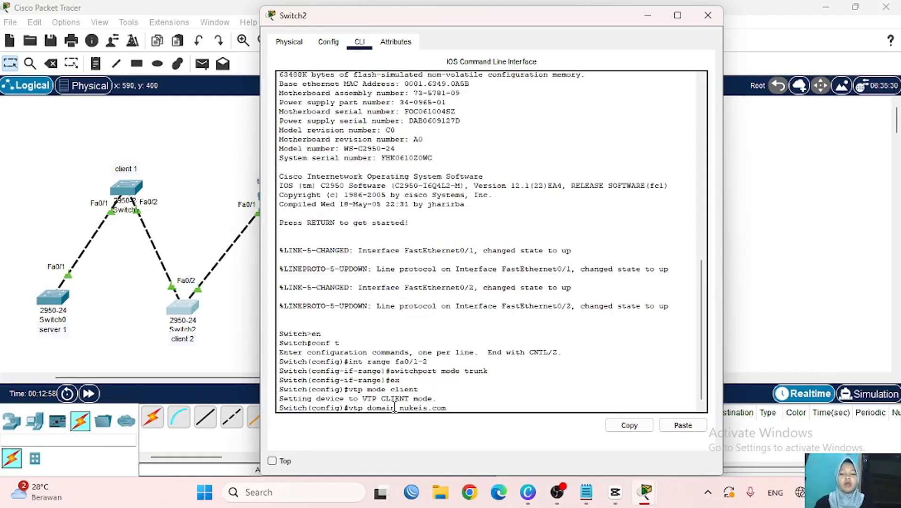
pyautogui.press('Return')
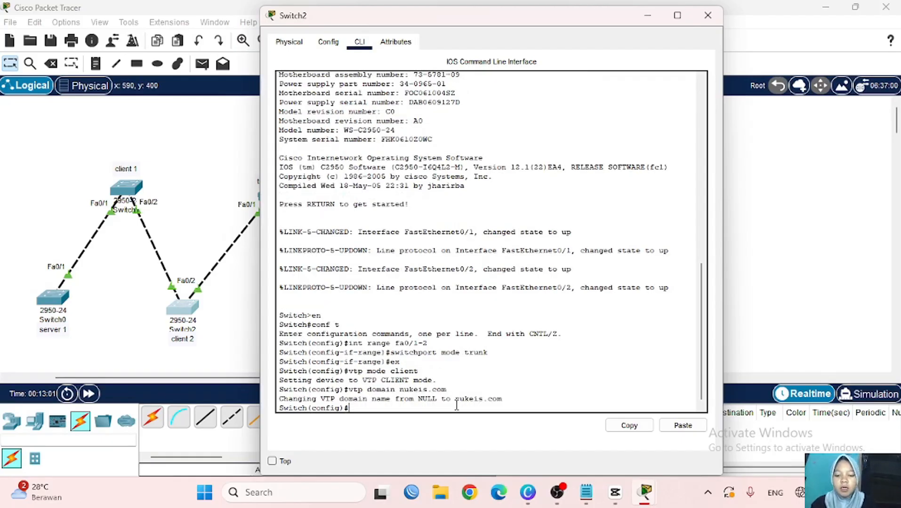
pyautogui.write('vtp ')
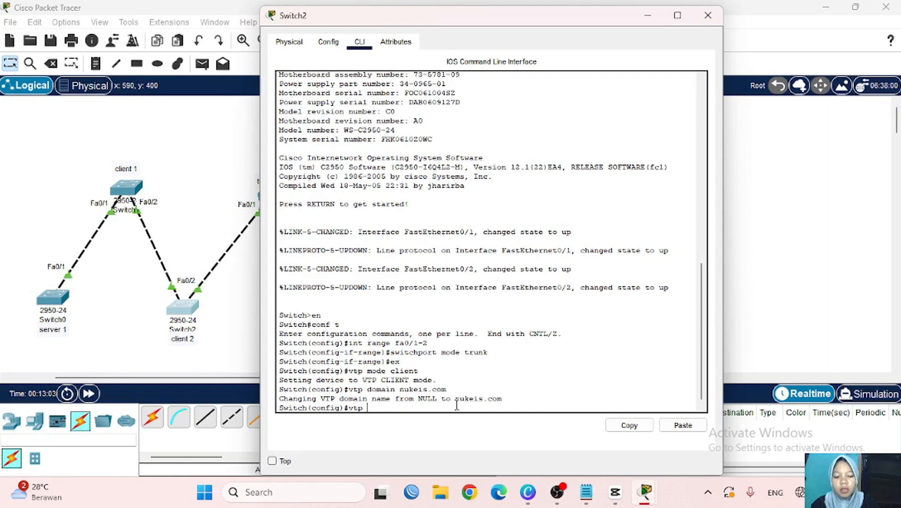
pyautogui.write('password 12345')
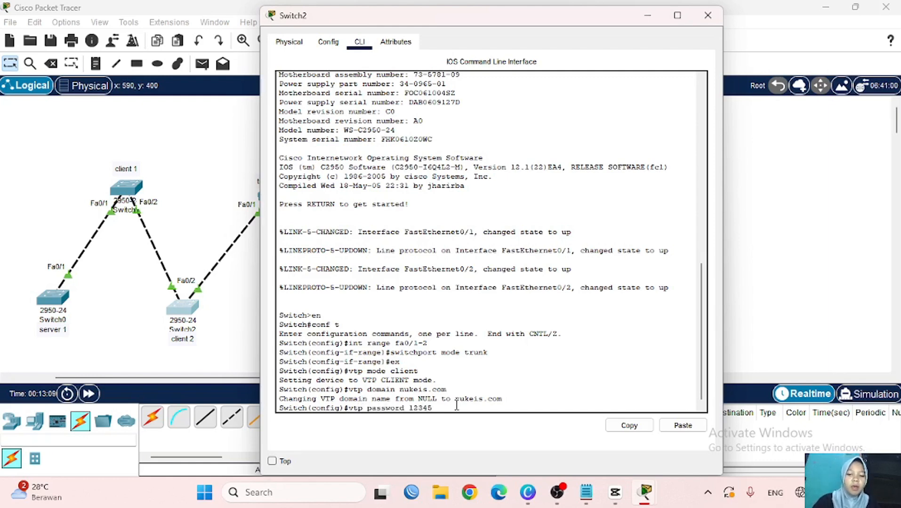
pyautogui.press('Return')
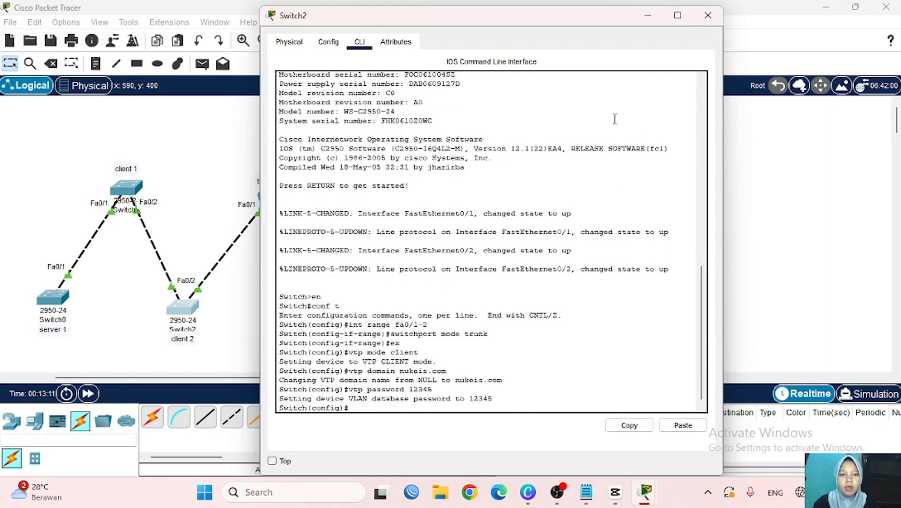
pyautogui.click(648, 14)
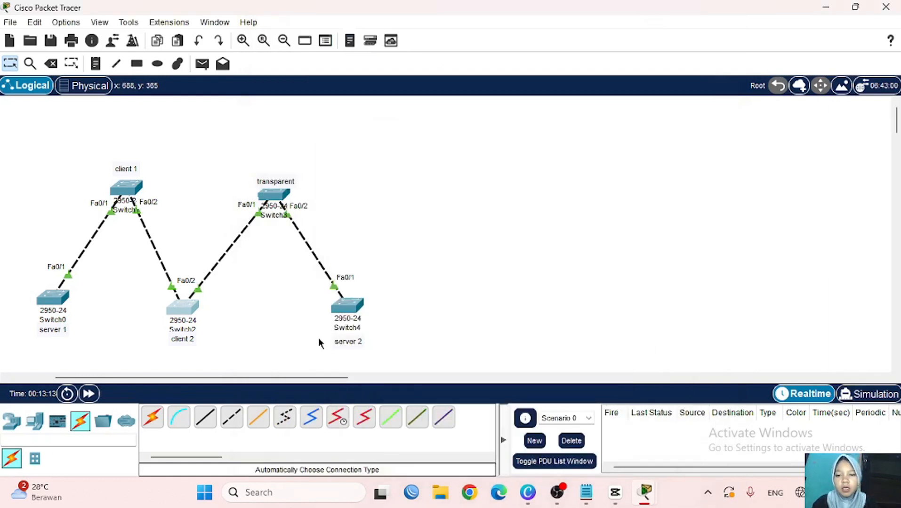
# - On Switch3's console, leave interface configuration and set VTP mode to transparent
pyautogui.click(279, 202)
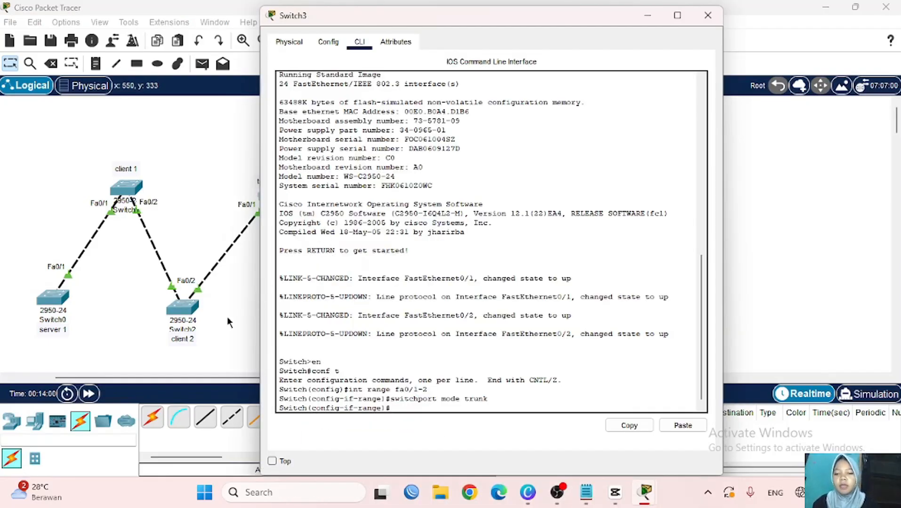
pyautogui.hscroll(5, 226, 315)
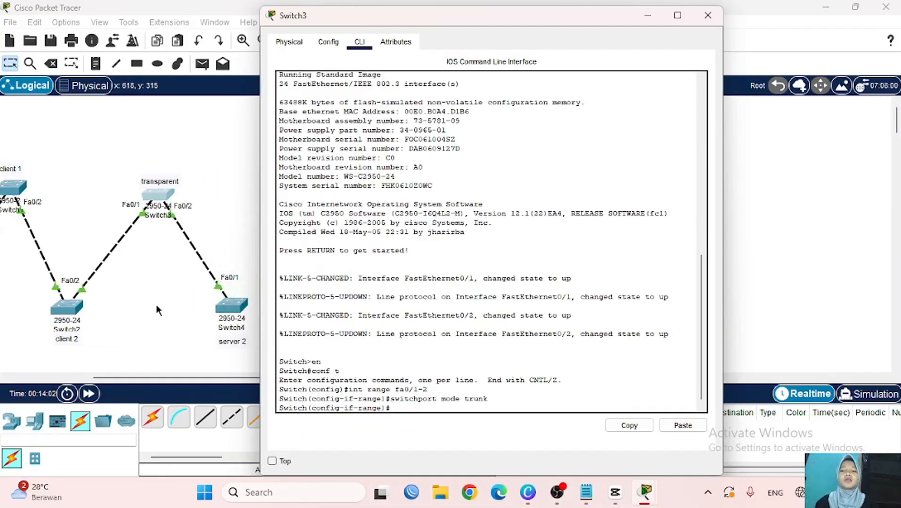
pyautogui.hscroll(-4, 141, 282)
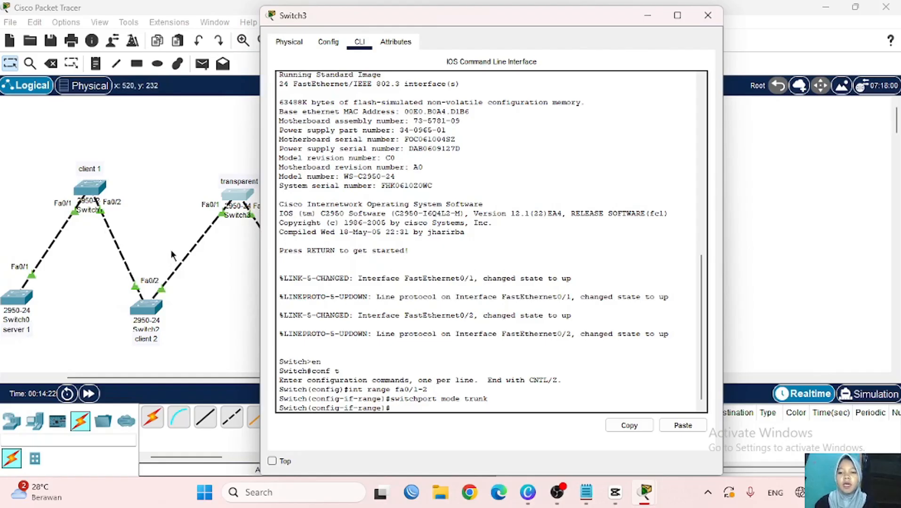
pyautogui.hscroll(3, 172, 255)
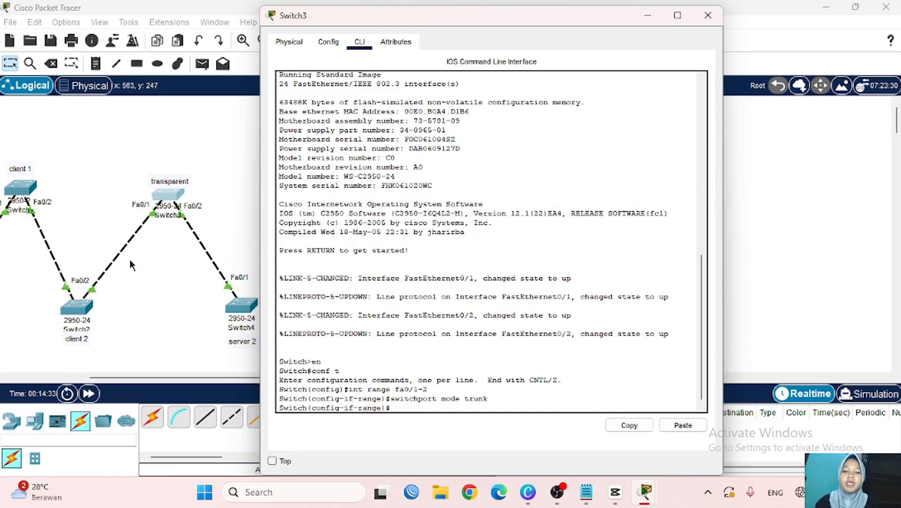
pyautogui.hscroll(-4, 102, 259)
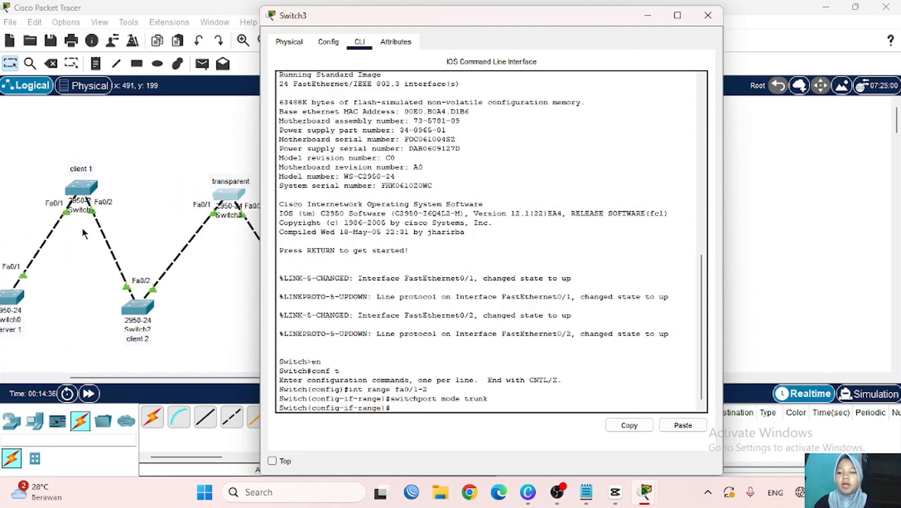
pyautogui.hscroll(3, 169, 216)
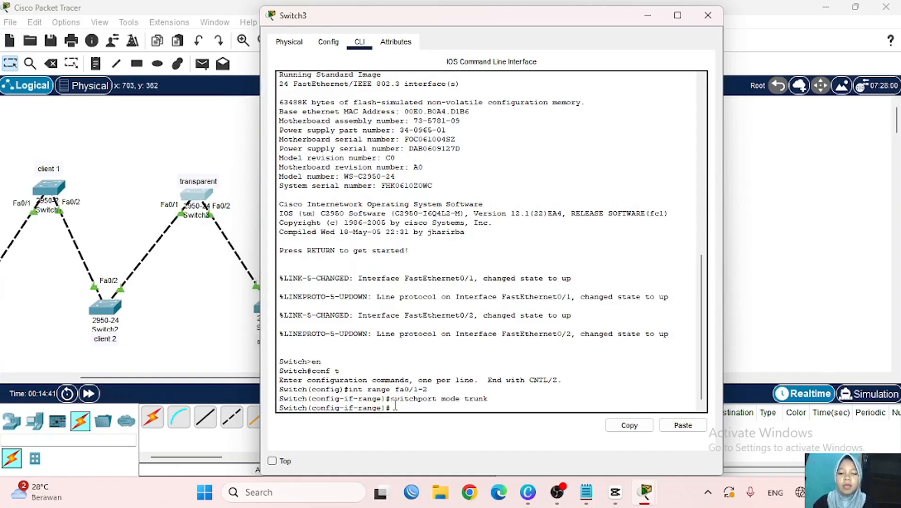
pyautogui.write('ex')
pyautogui.press('Return')
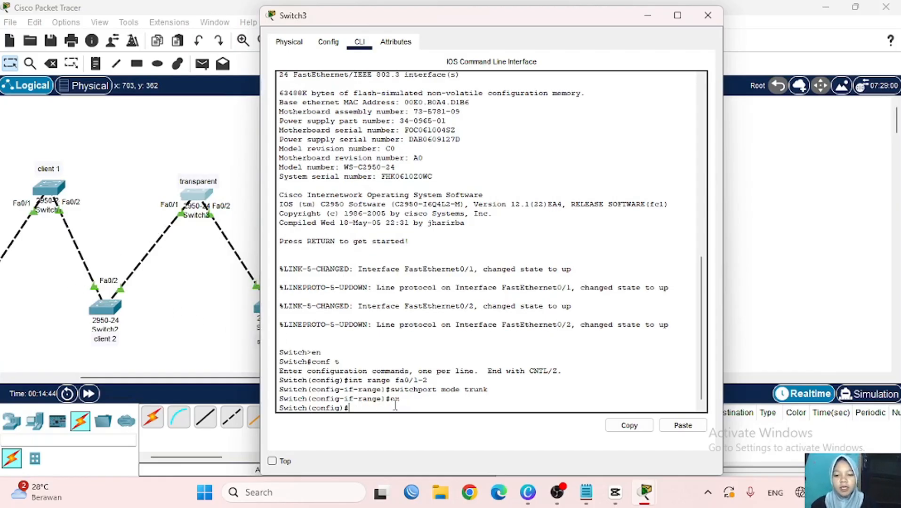
pyautogui.write('vtp mo')
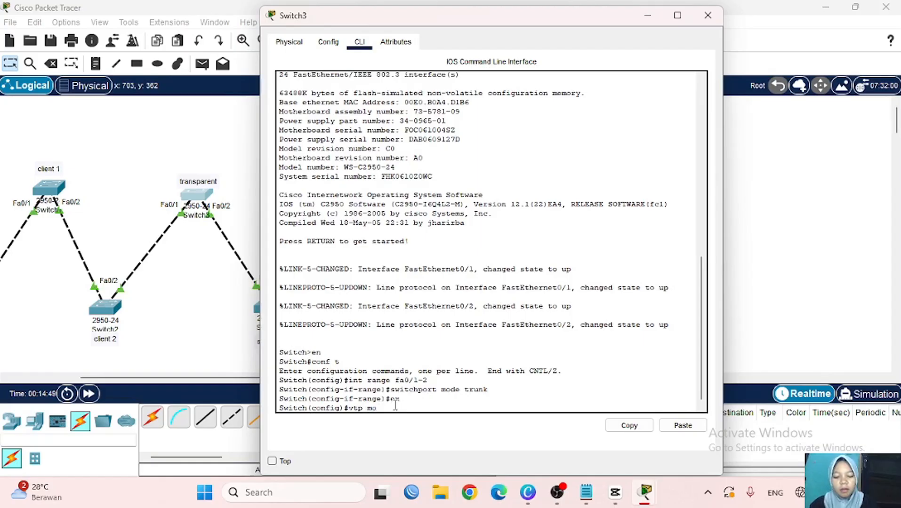
pyautogui.write('de transp')
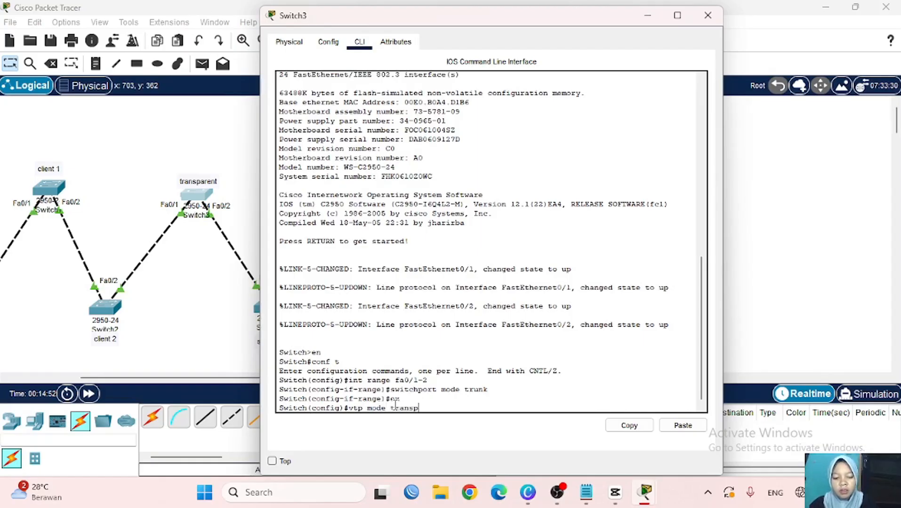
pyautogui.write('aren')
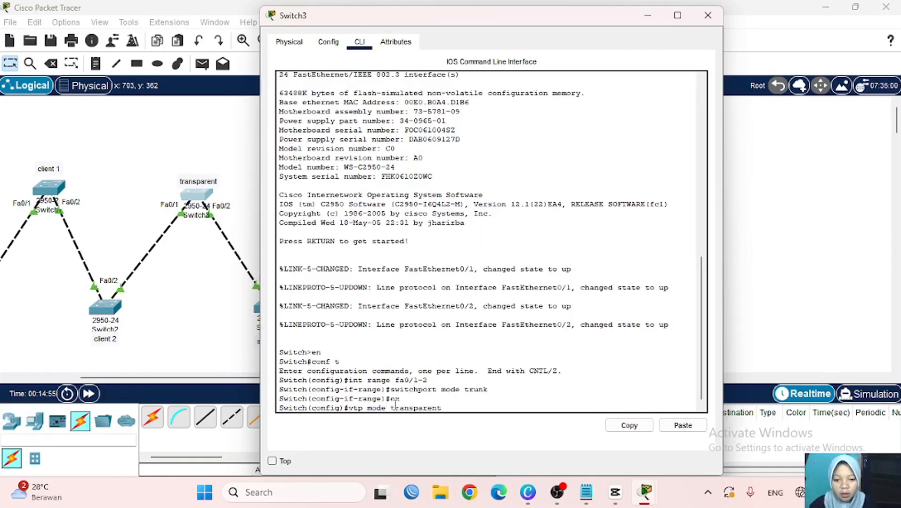
pyautogui.write('t')
pyautogui.press('Return')
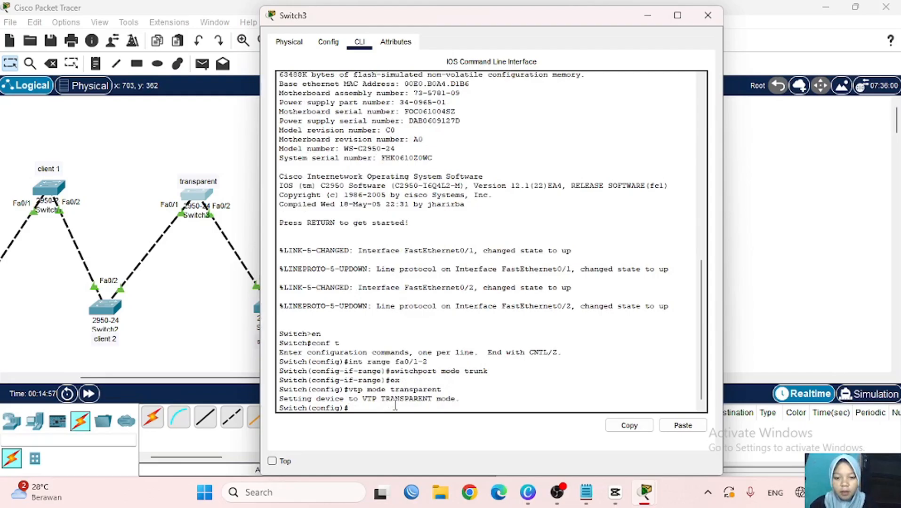
# - Set Switch3's VTP domain to nukeis.com and apply its VTP password
pyautogui.write('vtp domain')
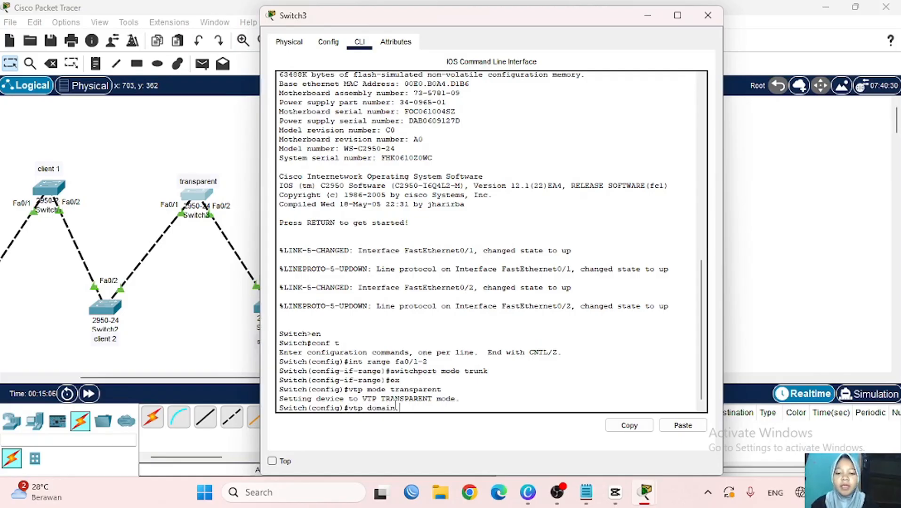
pyautogui.write(' nukeis.')
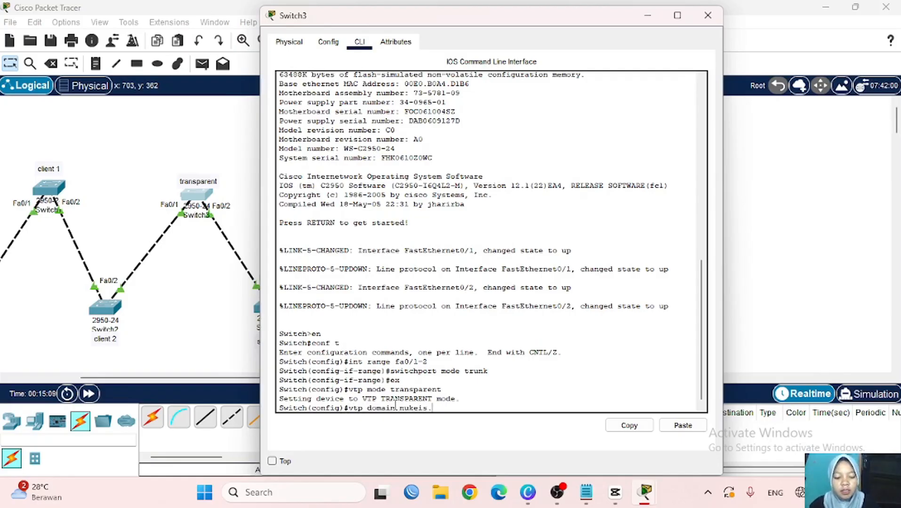
pyautogui.write('com')
pyautogui.press('Return')
pyautogui.write('vtp ')
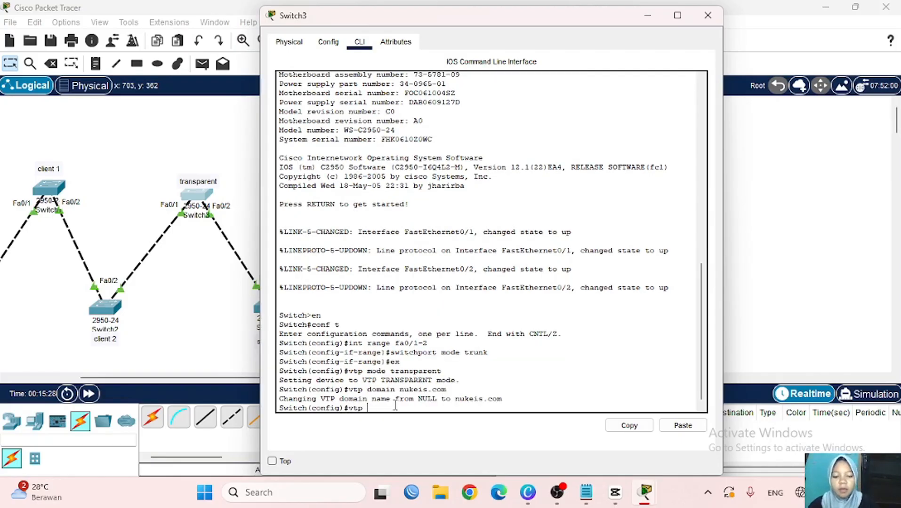
pyautogui.write('password')
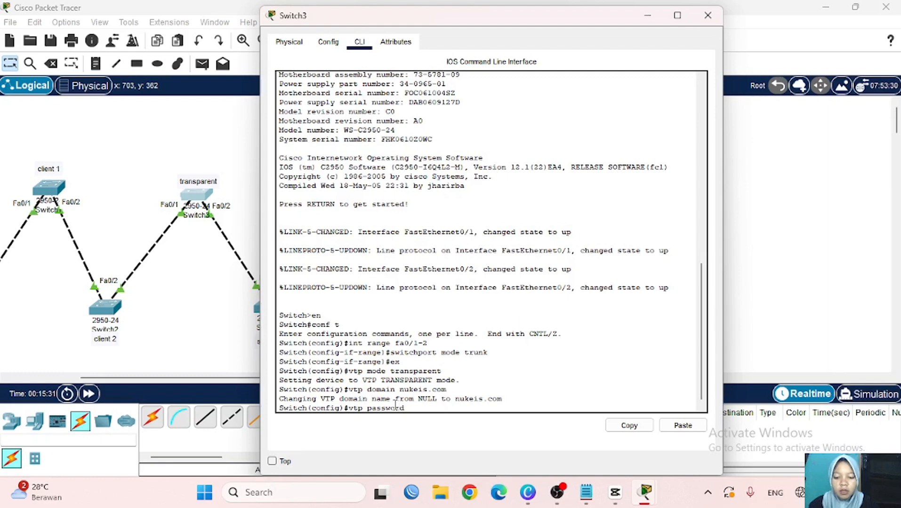
pyautogui.write(' 12345')
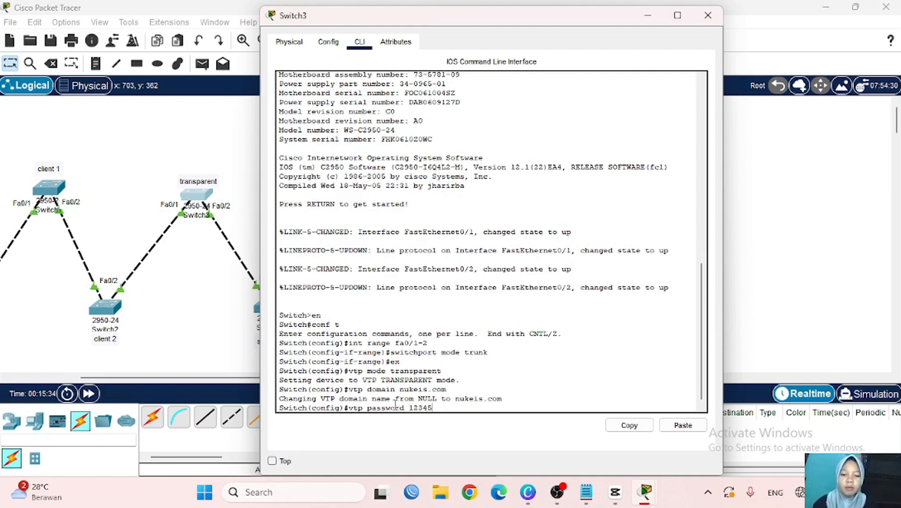
pyautogui.press('Return')
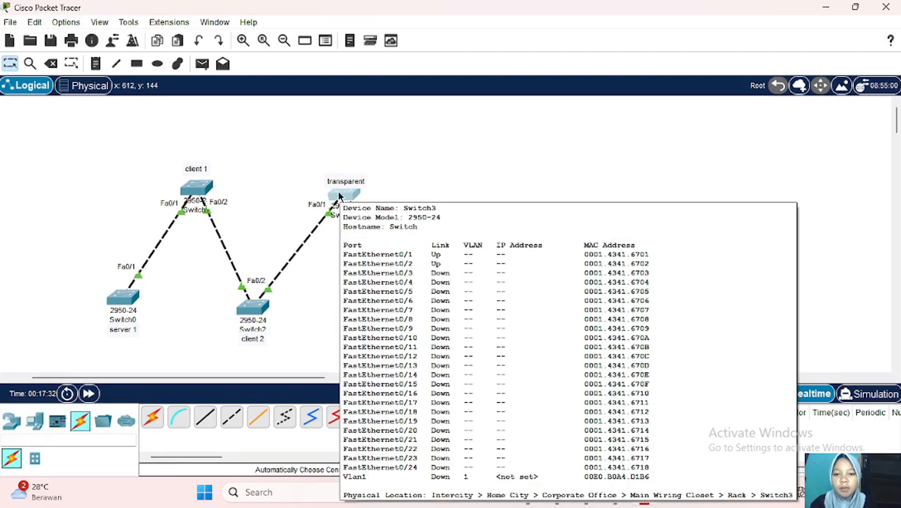
# - Re-run 'vtp mode transparent' on Switch3, which reports it is already transparent
pyautogui.click(339, 195)
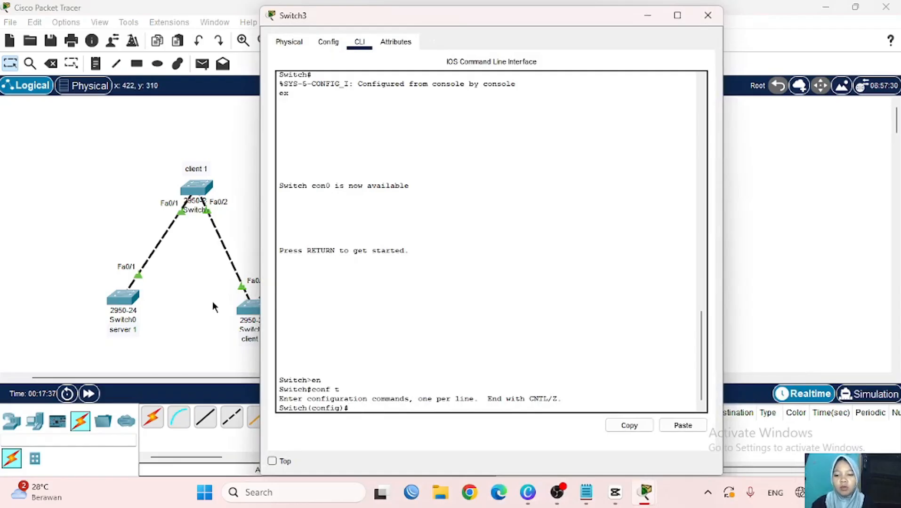
pyautogui.hscroll(3, 214, 301)
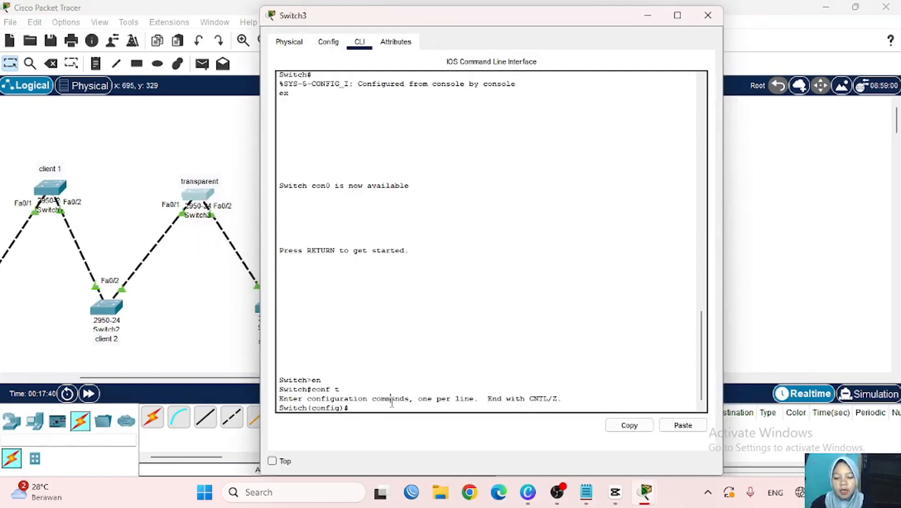
pyautogui.write('vtp m')
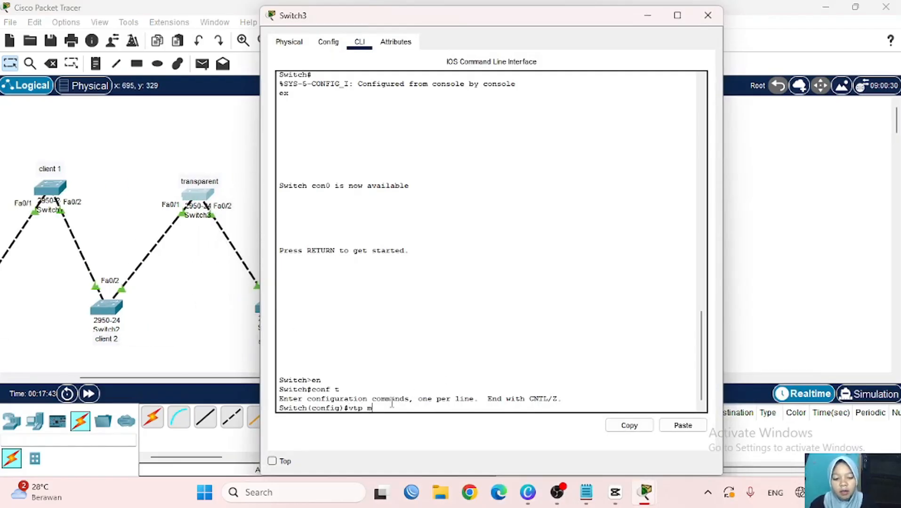
pyautogui.write('ode tran')
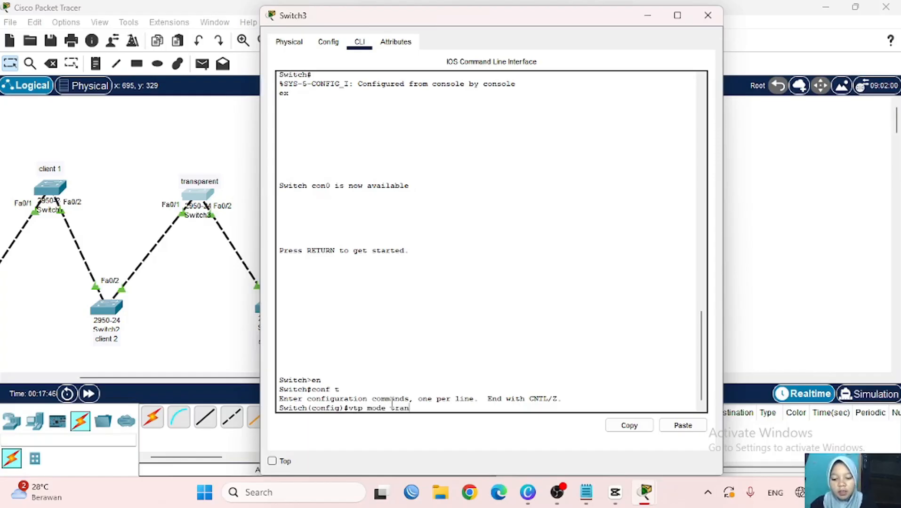
pyautogui.write('sparent')
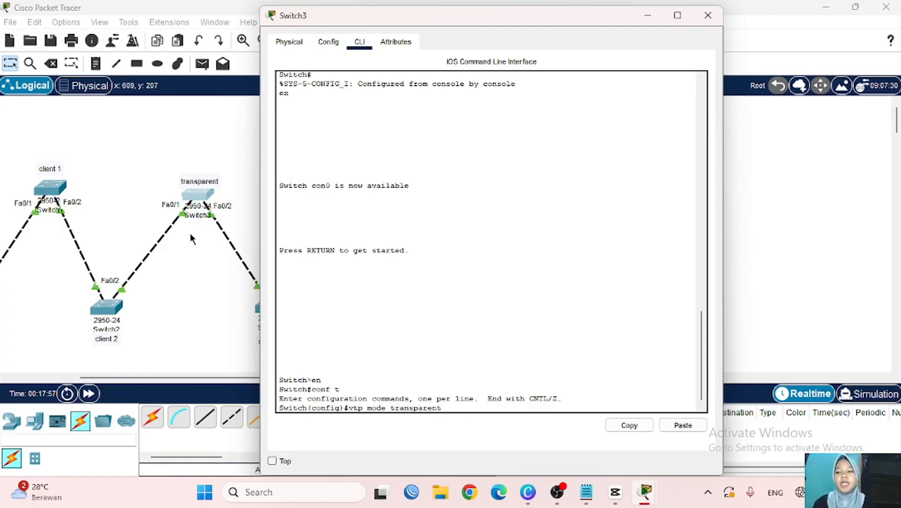
pyautogui.hscroll(-3, 189, 239)
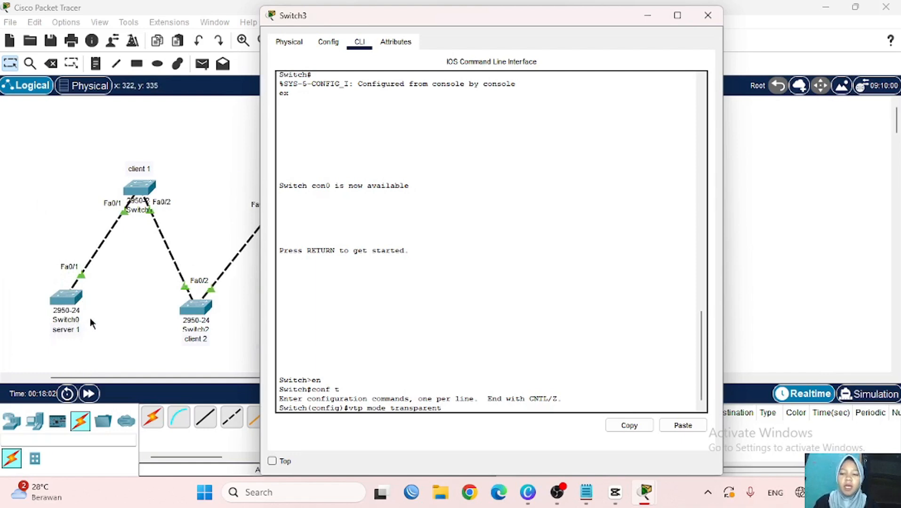
pyautogui.hscroll(4, 217, 240)
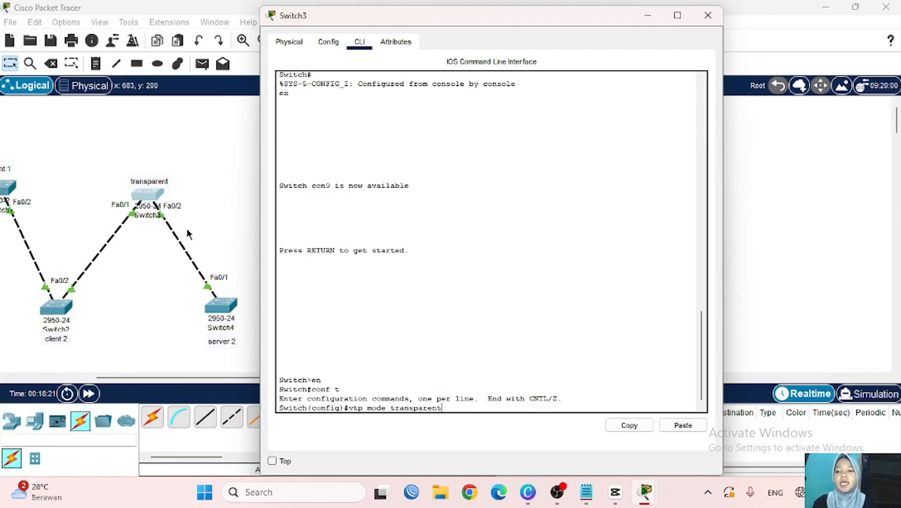
pyautogui.hscroll(-4, 135, 246)
pyautogui.hscroll(8, 208, 254)
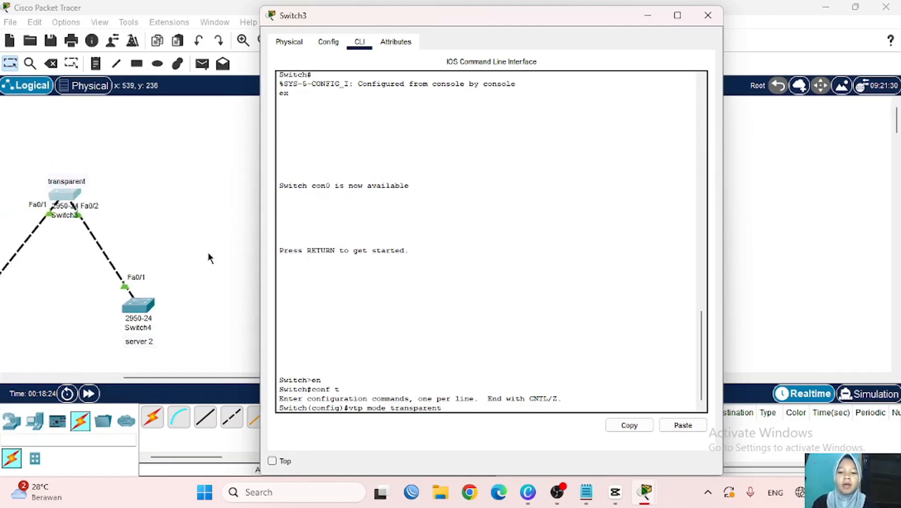
pyautogui.hscroll(-4, 145, 277)
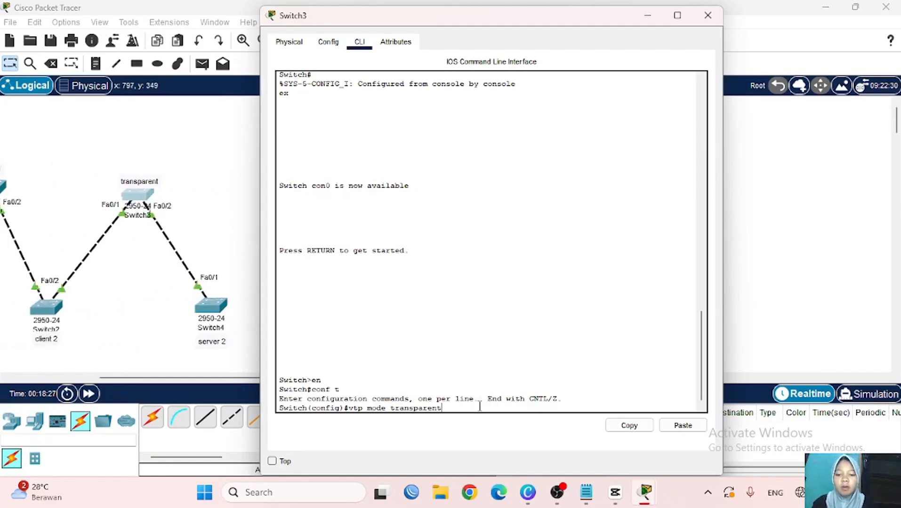
pyautogui.press('Return')
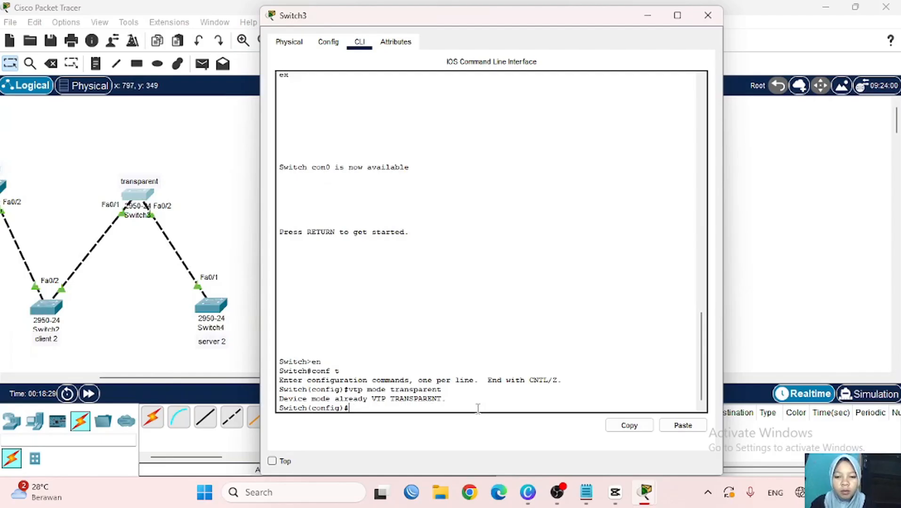
# - Enter domain nukeis.com and the VTP password on Switch3, then hide its window
pyautogui.write('vtp domain')
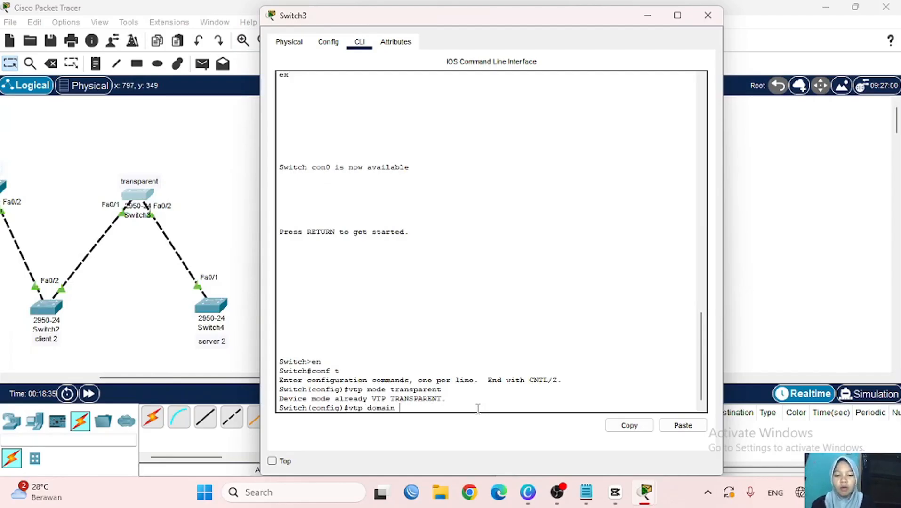
pyautogui.write(' nuke')
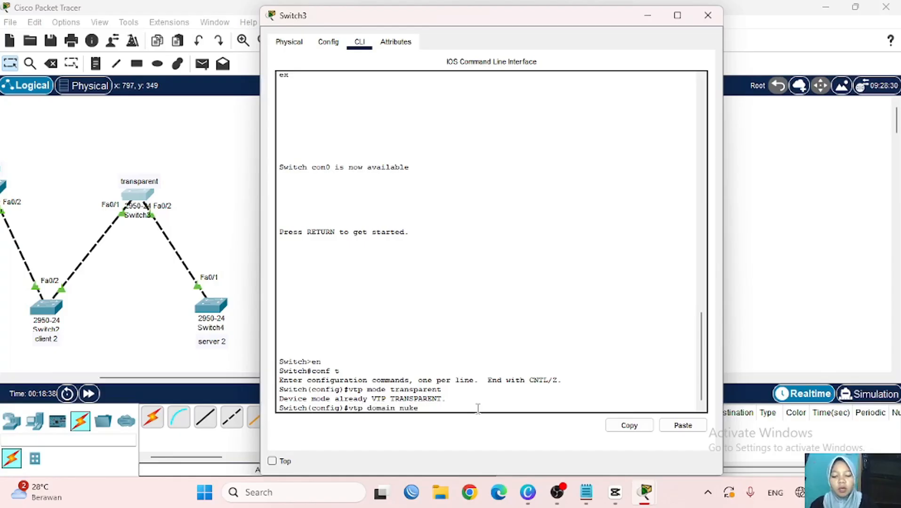
pyautogui.write('is.co')
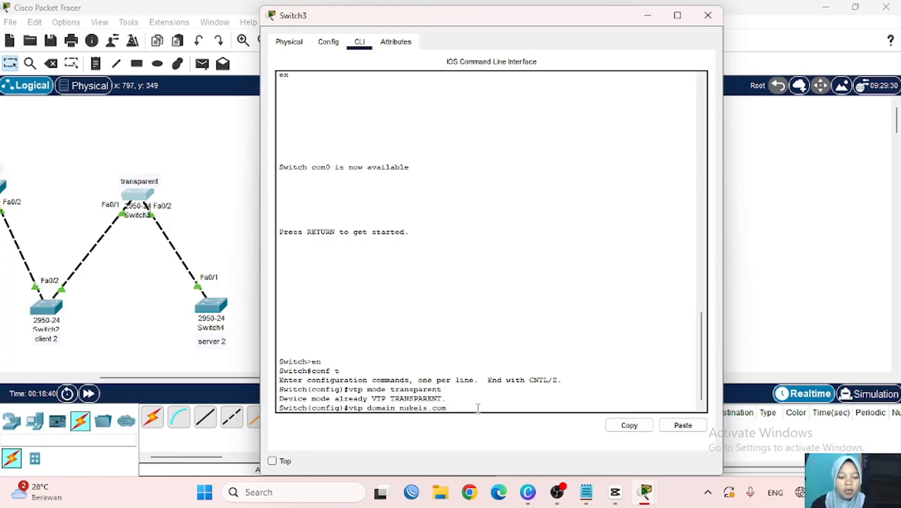
pyautogui.write('m')
pyautogui.press('Return')
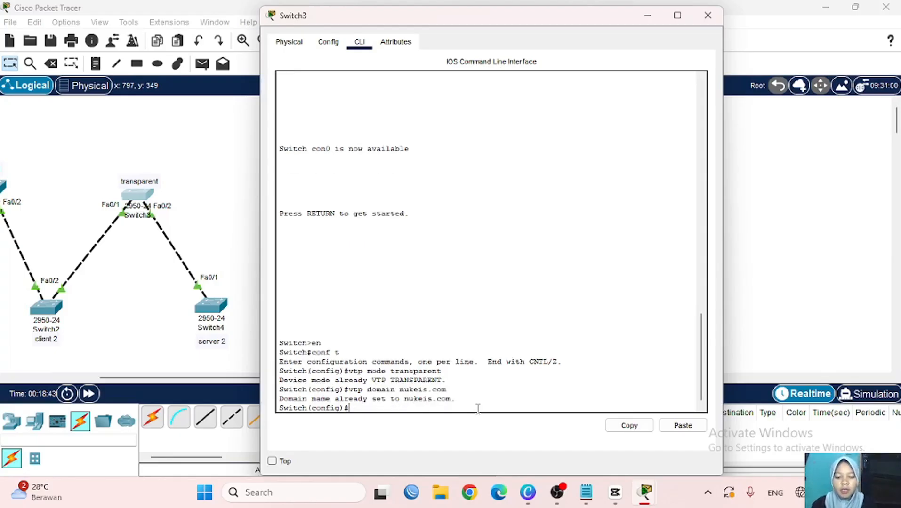
pyautogui.write('vtp pa')
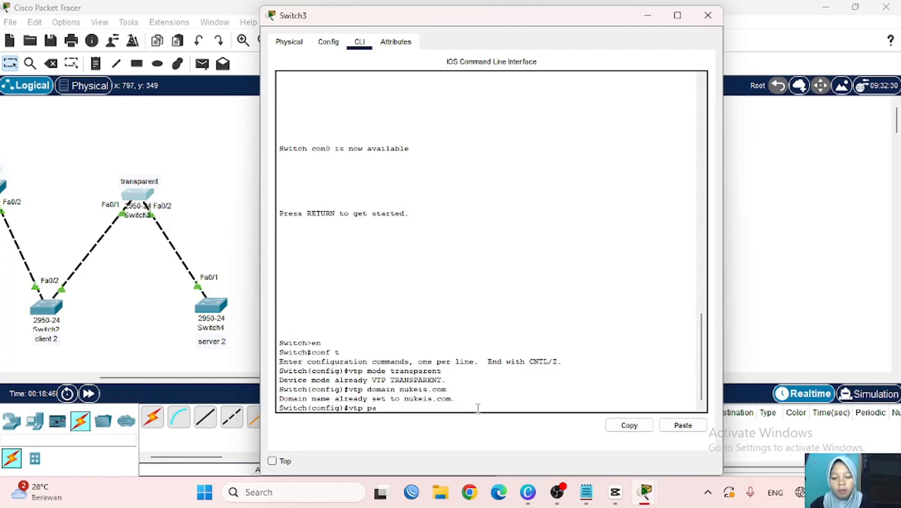
pyautogui.write('ssword')
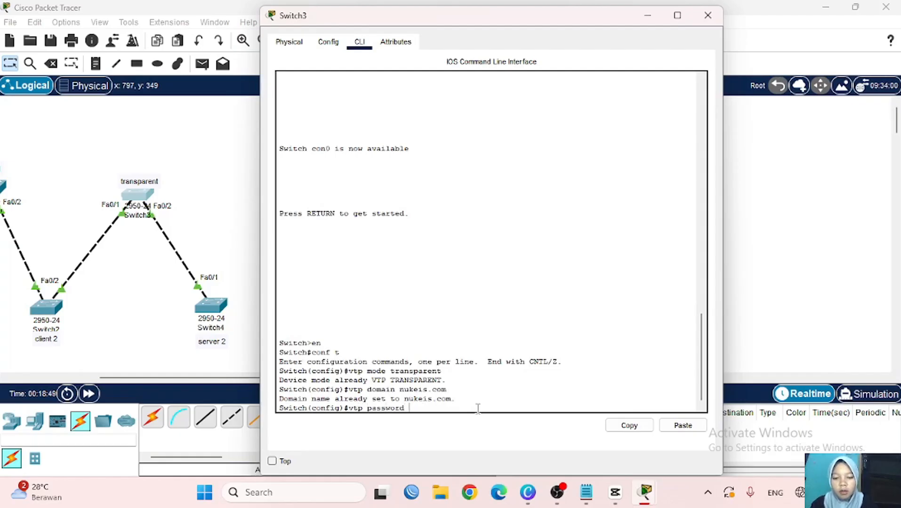
pyautogui.write(' 12345')
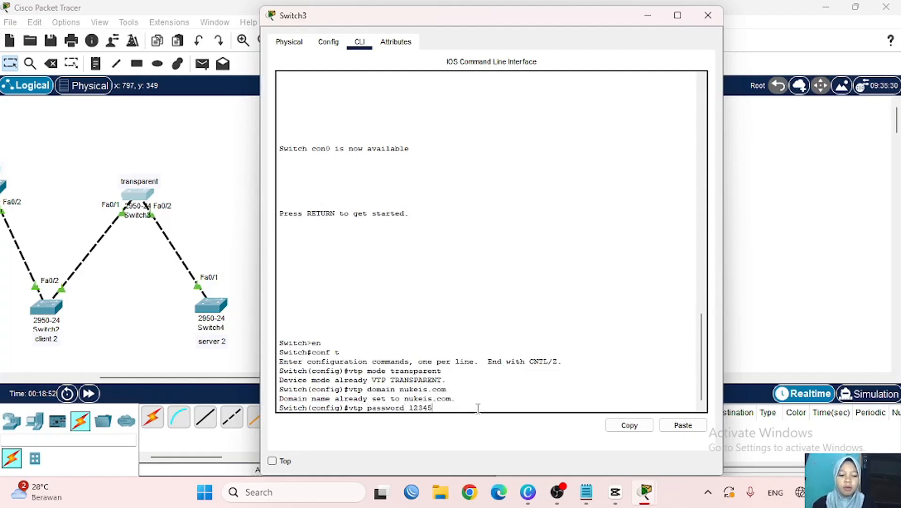
pyautogui.press('Return')
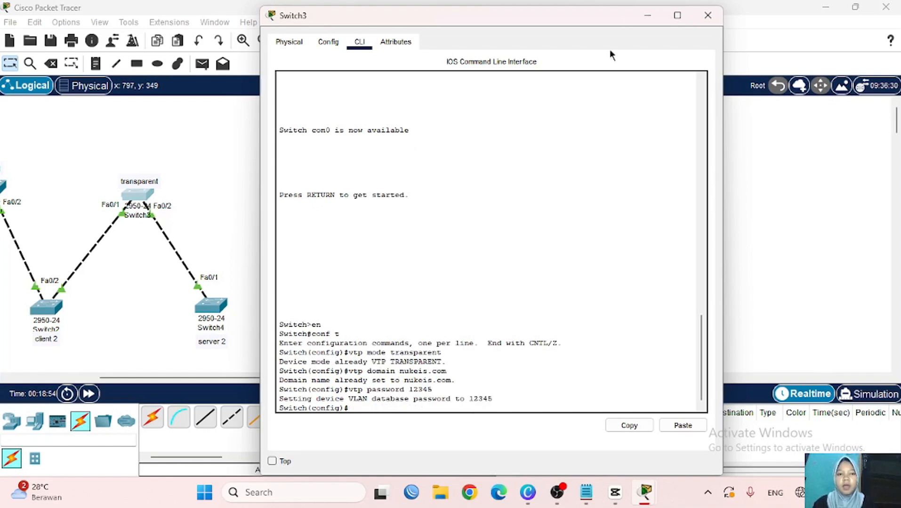
pyautogui.click(645, 16)
pyautogui.hscroll(-2, 268, 242)
# - Enter global configuration on Switch4 and set its VTP mode to server
pyautogui.hscroll(-1, 267, 241)
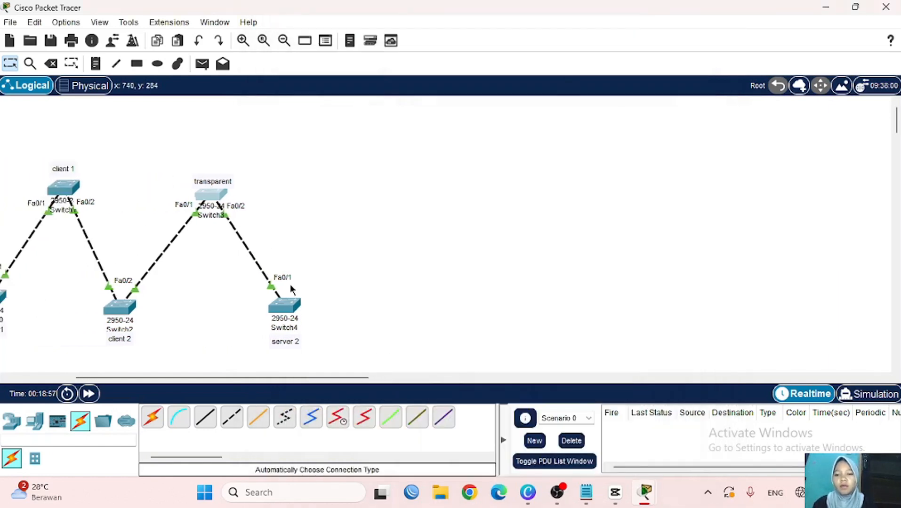
pyautogui.click(288, 307)
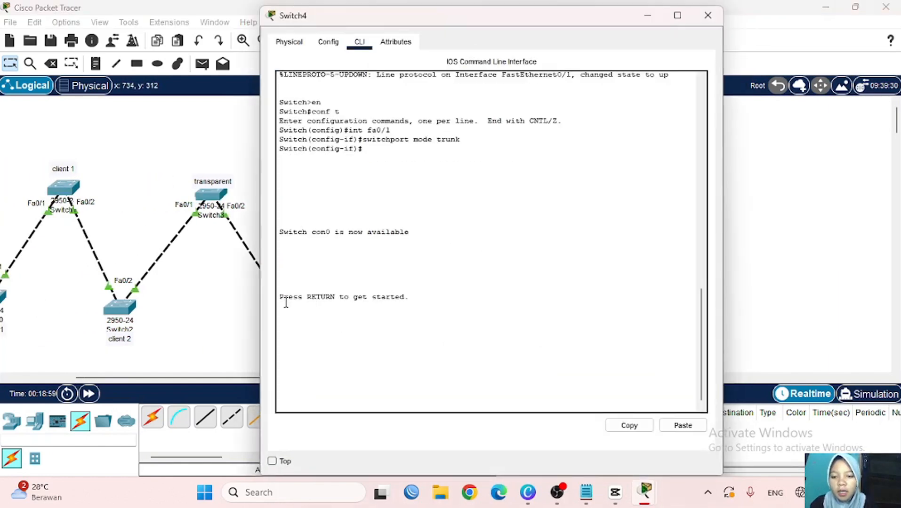
pyautogui.press('Return')
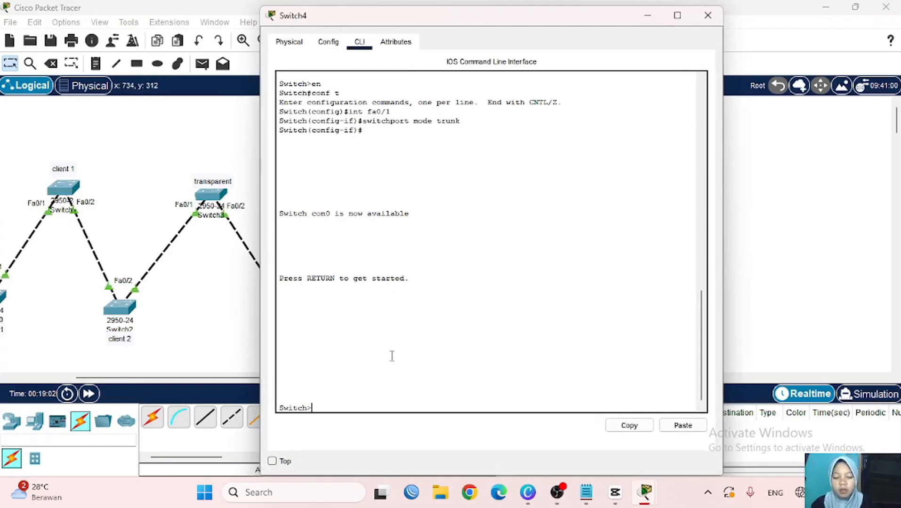
pyautogui.write('en')
pyautogui.press('Return')
pyautogui.write('conf t')
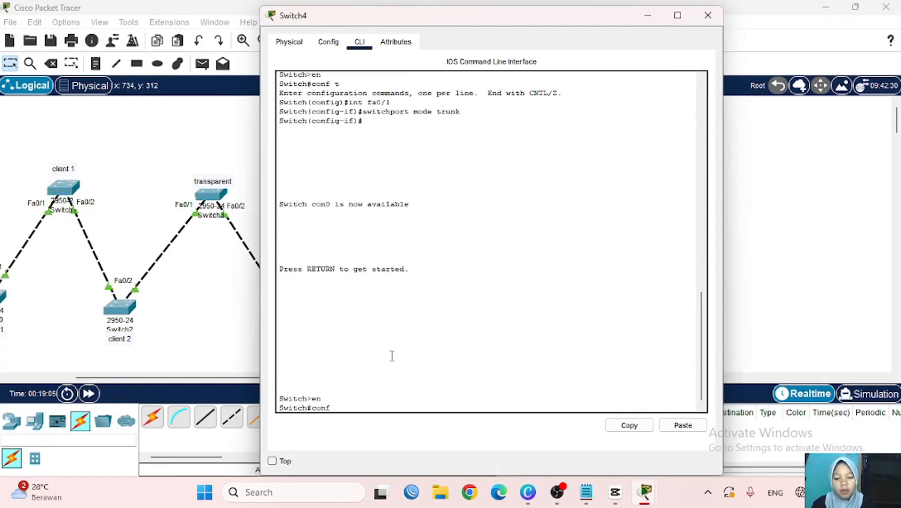
pyautogui.press('Return')
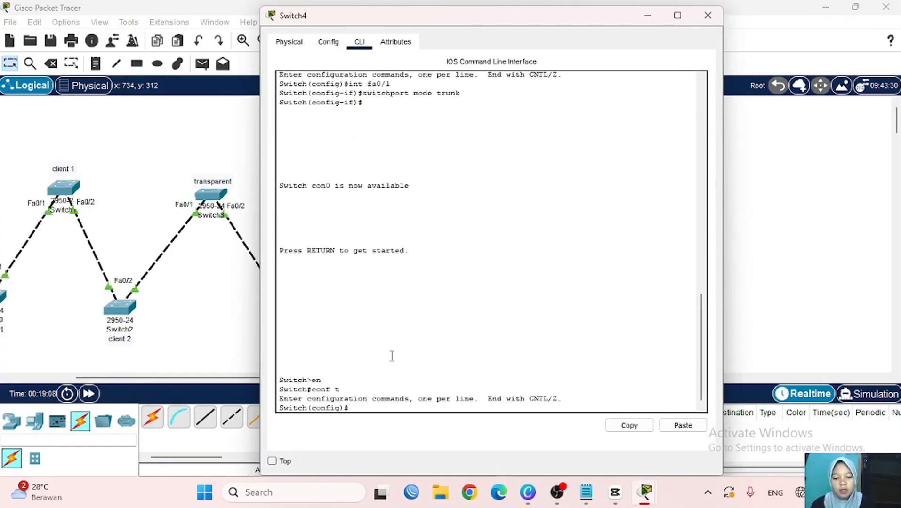
pyautogui.write('vtp mo')
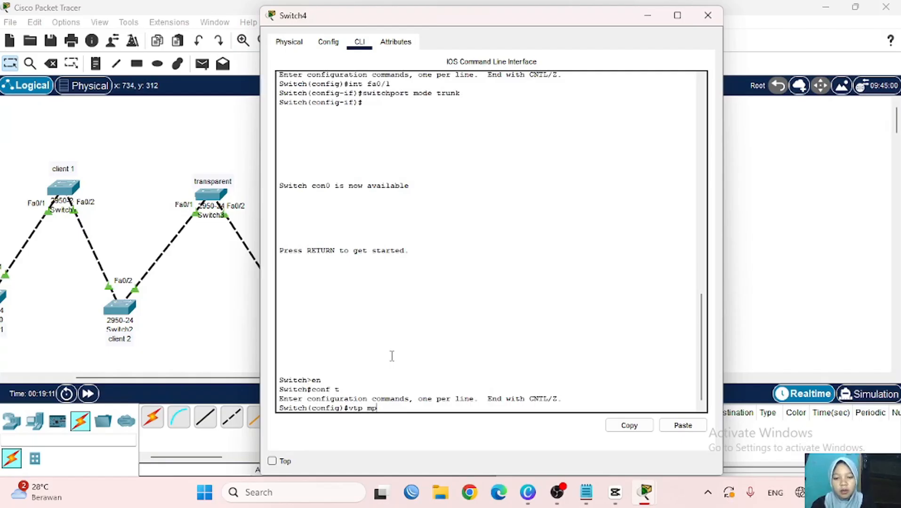
pyautogui.write('de')
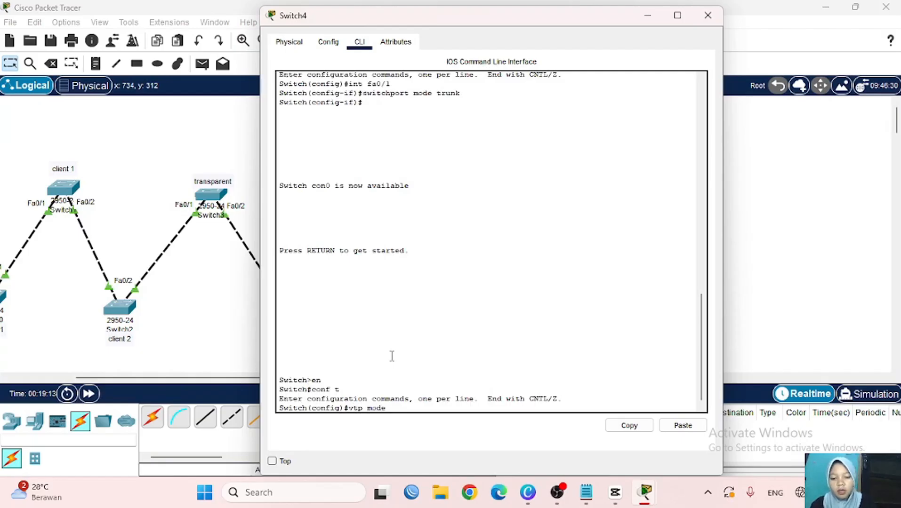
pyautogui.write(' server')
pyautogui.hscroll(3, 202, 333)
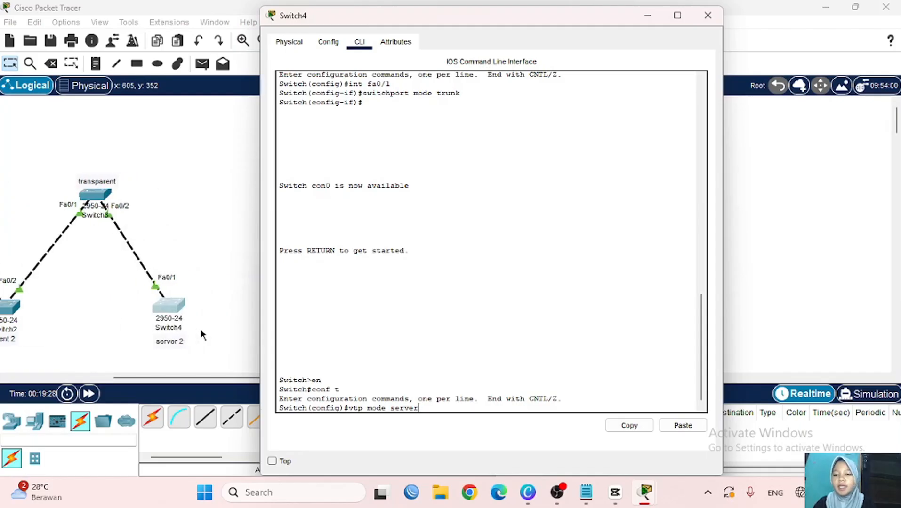
pyautogui.hscroll(1, 198, 332)
pyautogui.hscroll(-2, 198, 327)
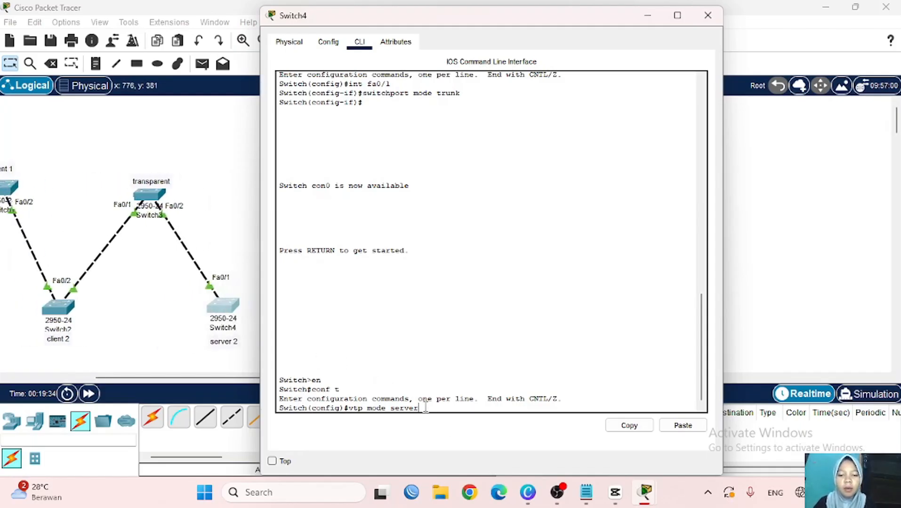
pyautogui.press('Return')
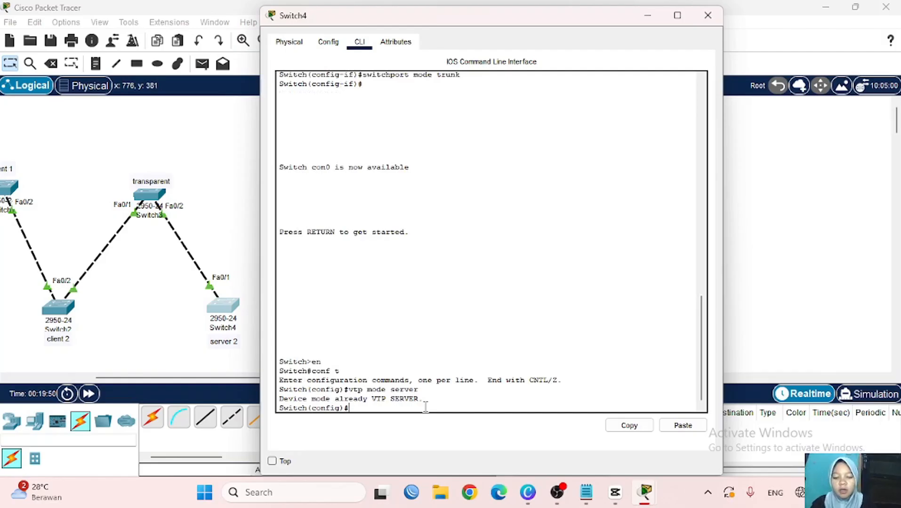
# - Set Switch4's VTP domain to nukeis.com and apply its VTP password
pyautogui.write('vtp d')
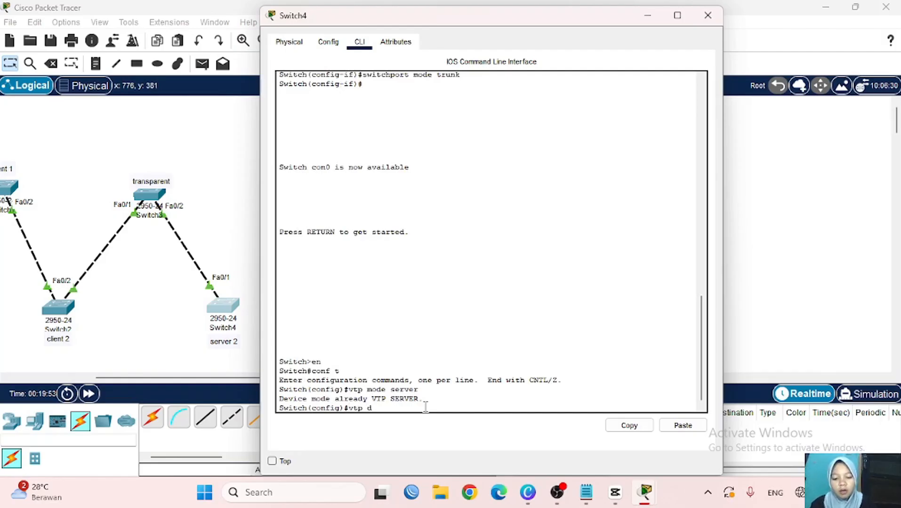
pyautogui.write('omain nukei')
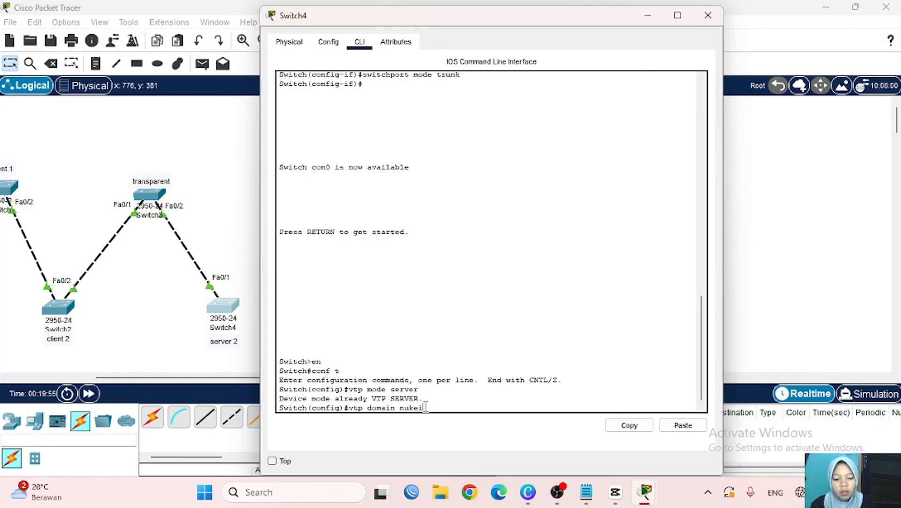
pyautogui.write('s.com')
pyautogui.press('Return')
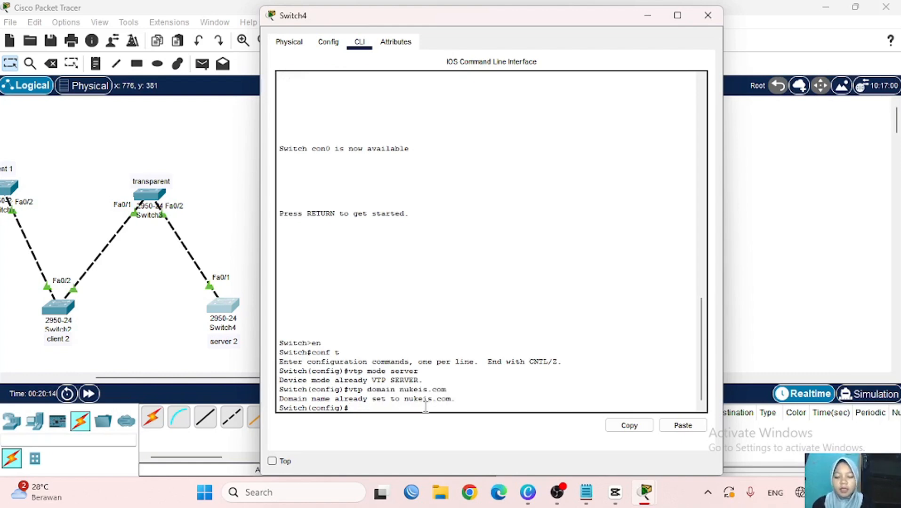
pyautogui.write('vt')
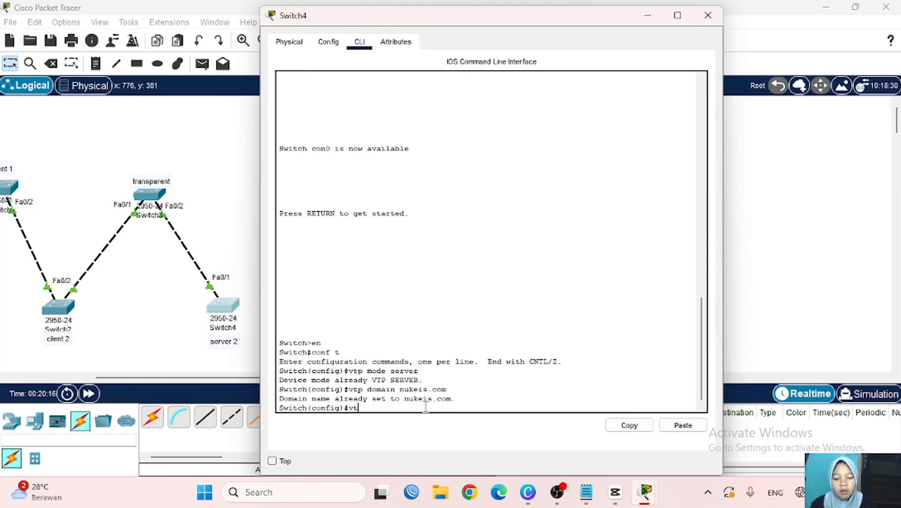
pyautogui.write('p passw')
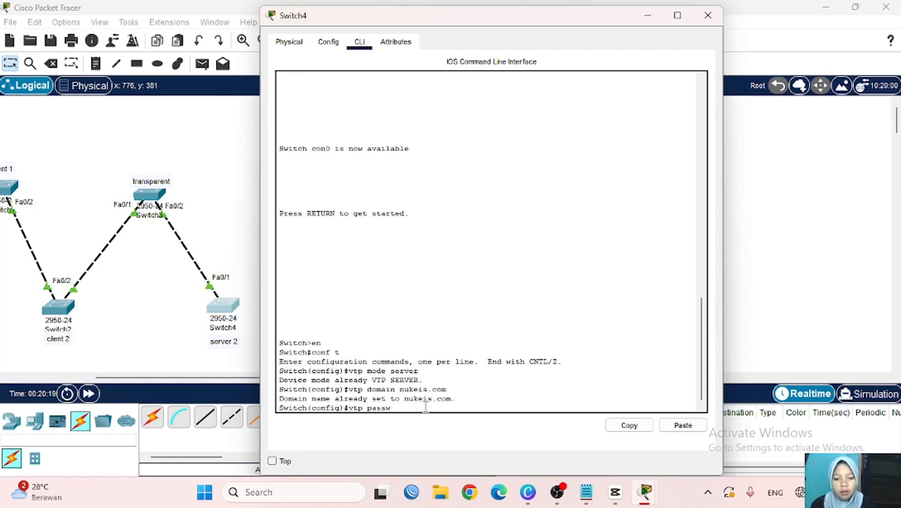
pyautogui.write('ord 123')
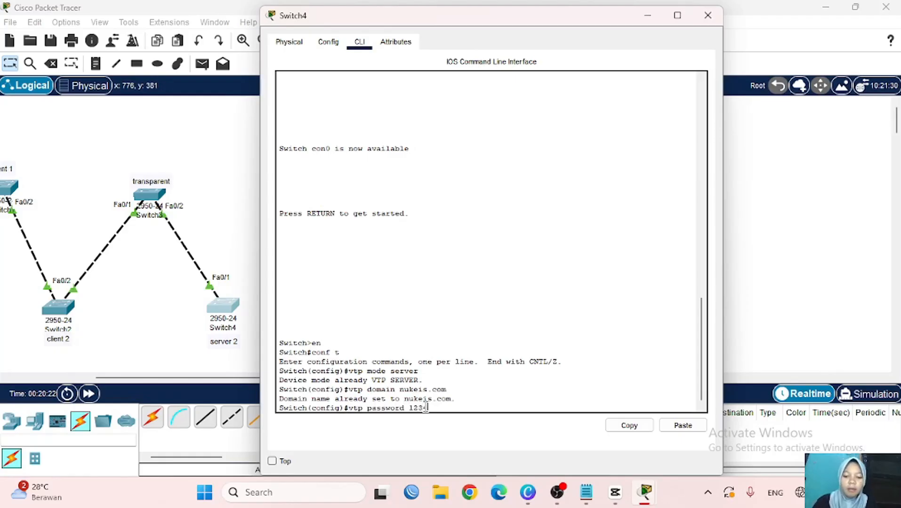
pyautogui.write('45')
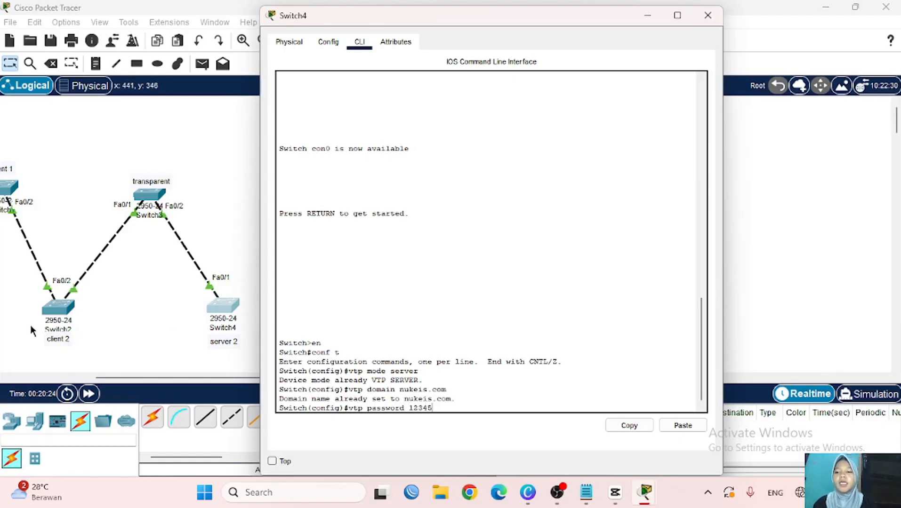
pyautogui.scroll(-1, 30, 324)
pyautogui.hscroll(-2, 30, 324)
pyautogui.press('Return')
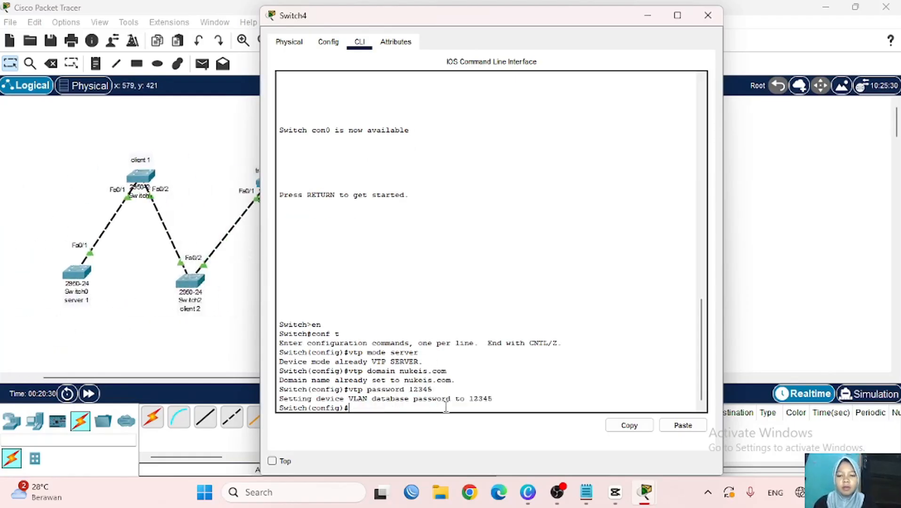
# - Hide Switch4's window and nudge Switch0, Switch1 and the server 1 label slightly left
pyautogui.click(649, 17)
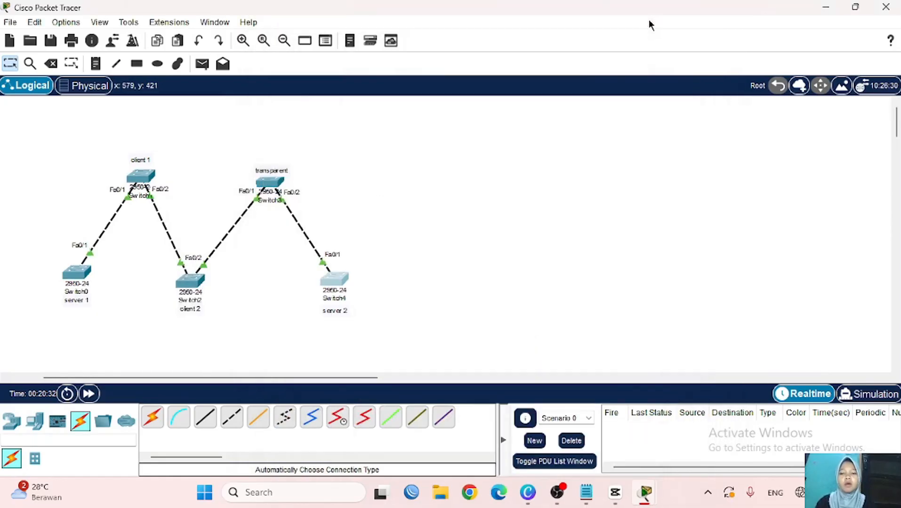
pyautogui.hscroll(-2, 252, 298)
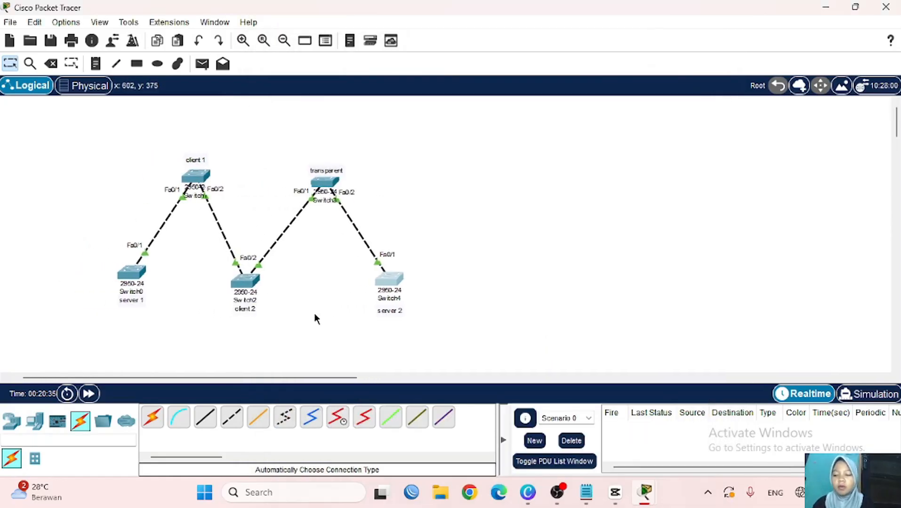
pyautogui.hscroll(-1, 315, 348)
pyautogui.moveTo(165, 273); pyautogui.dragTo(148, 276)
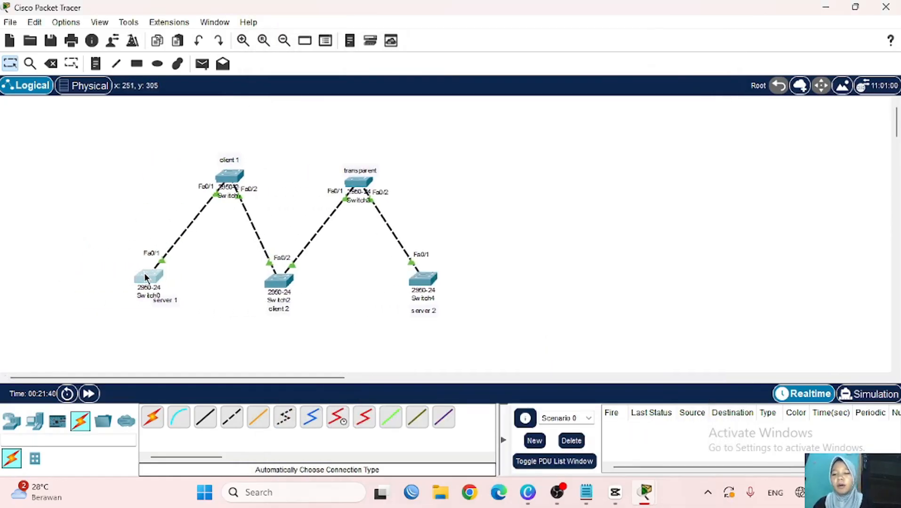
pyautogui.moveTo(234, 181); pyautogui.dragTo(223, 186)
pyautogui.moveTo(169, 299); pyautogui.dragTo(155, 304)
# - In Switch0's global configuration, create VLAN 2 named a
pyautogui.click(144, 275)
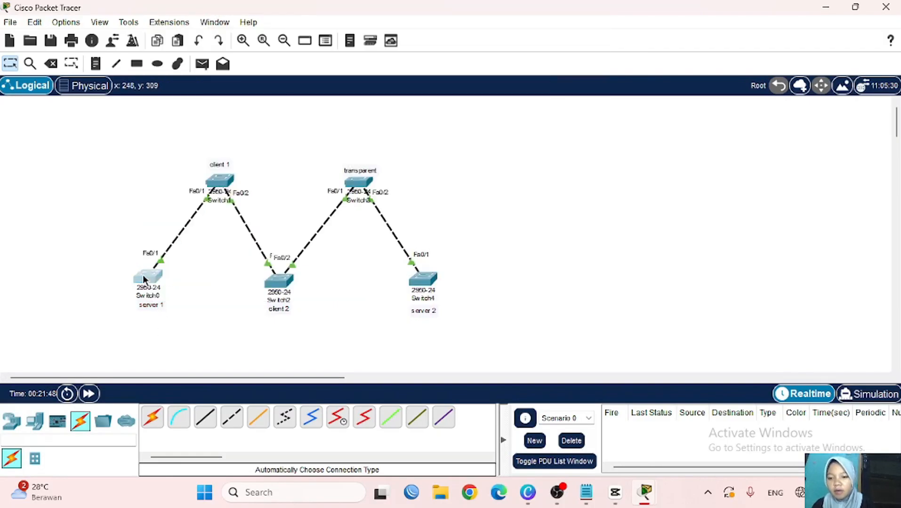
pyautogui.press('Return')
pyautogui.write('en')
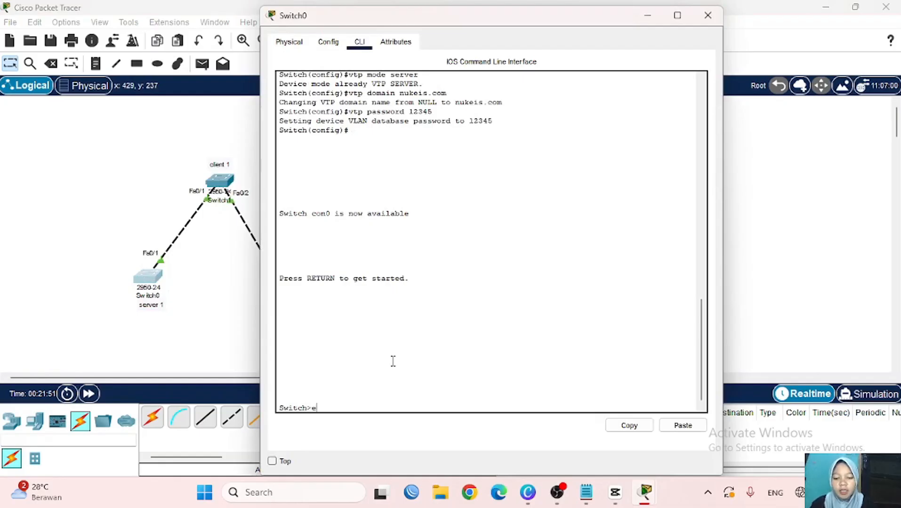
pyautogui.press('Return')
pyautogui.write('conf t')
pyautogui.press('Return')
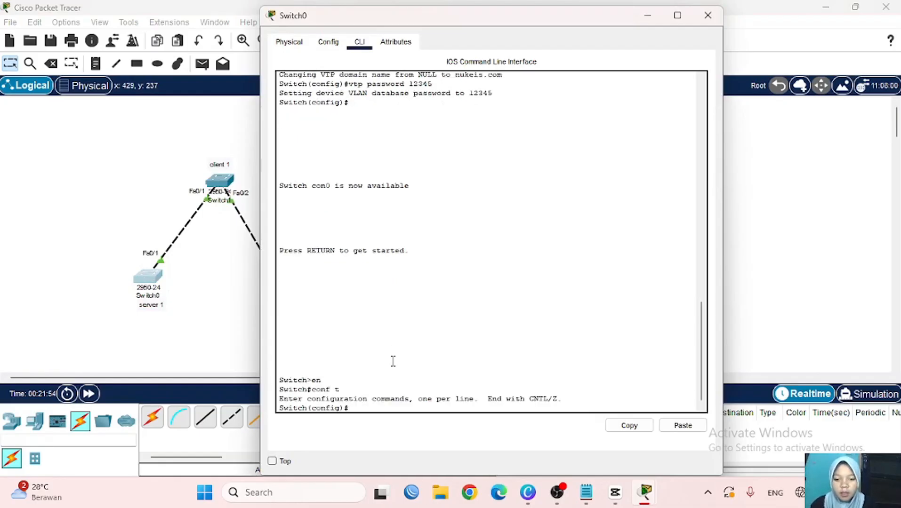
pyautogui.hscroll(3, 194, 349)
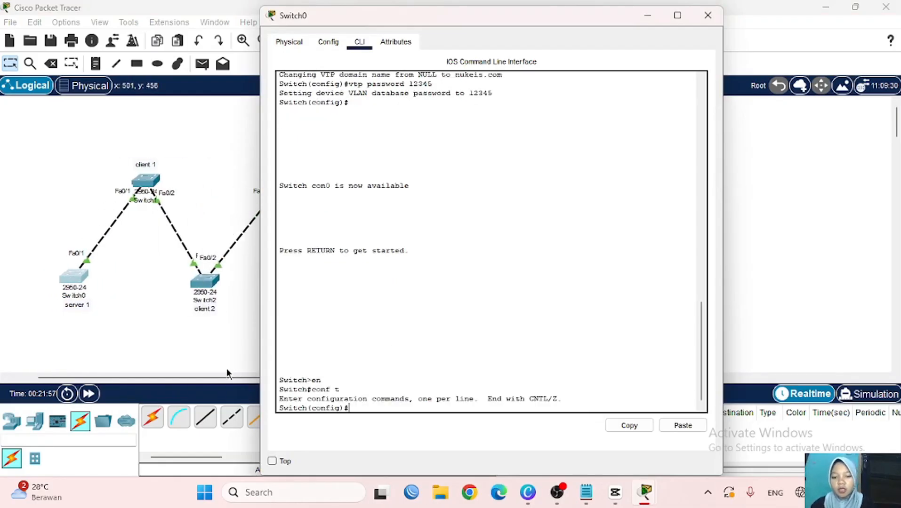
pyautogui.write('vlan 2')
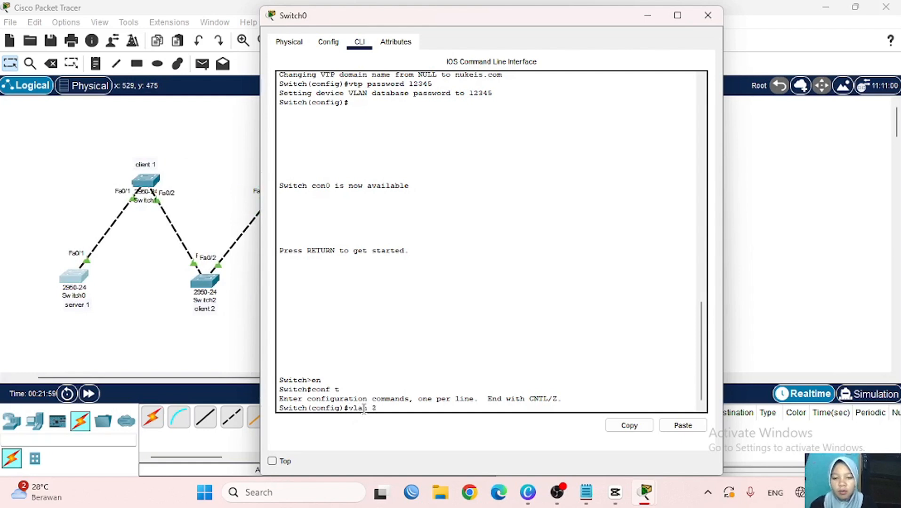
pyautogui.press('Return')
pyautogui.write('name ')
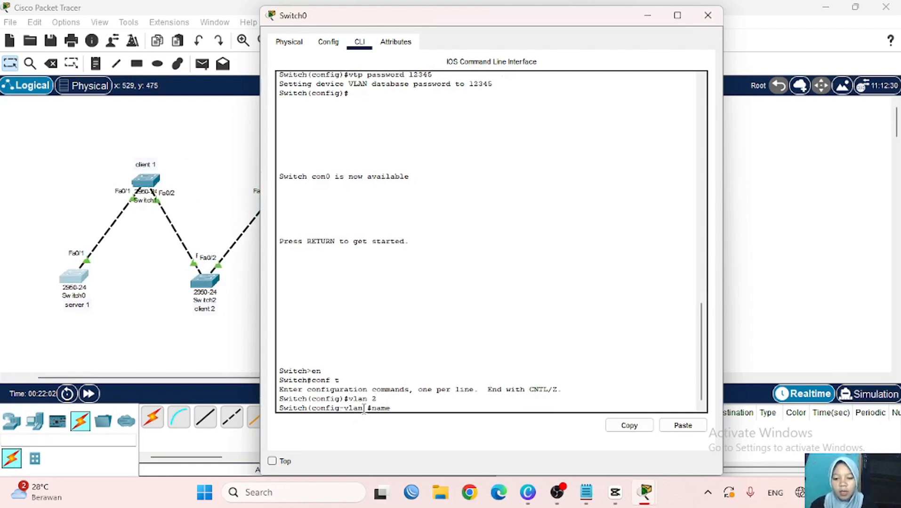
pyautogui.write('a')
pyautogui.press('Return')
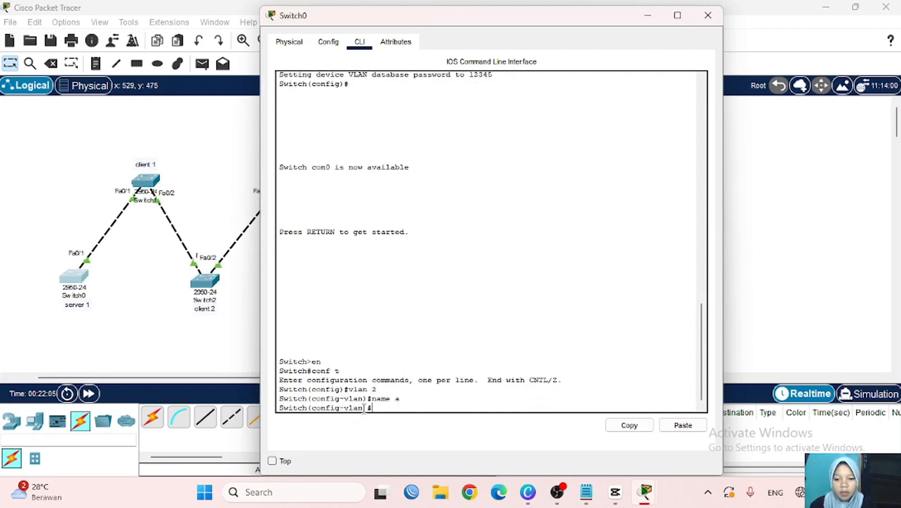
# - Create VLAN 3 named b on Switch0
pyautogui.write('ex')
pyautogui.press('Return')
pyautogui.write('vla')
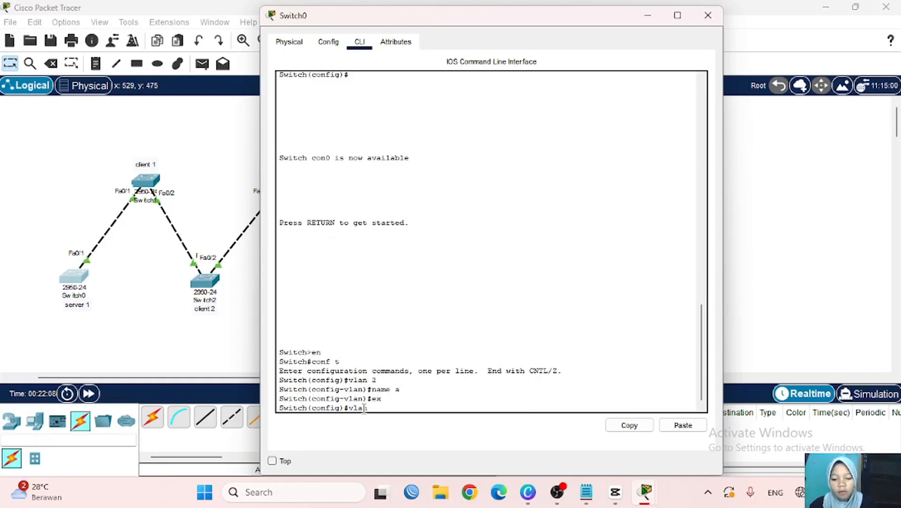
pyautogui.write('n 3')
pyautogui.press('Return')
pyautogui.write('name b')
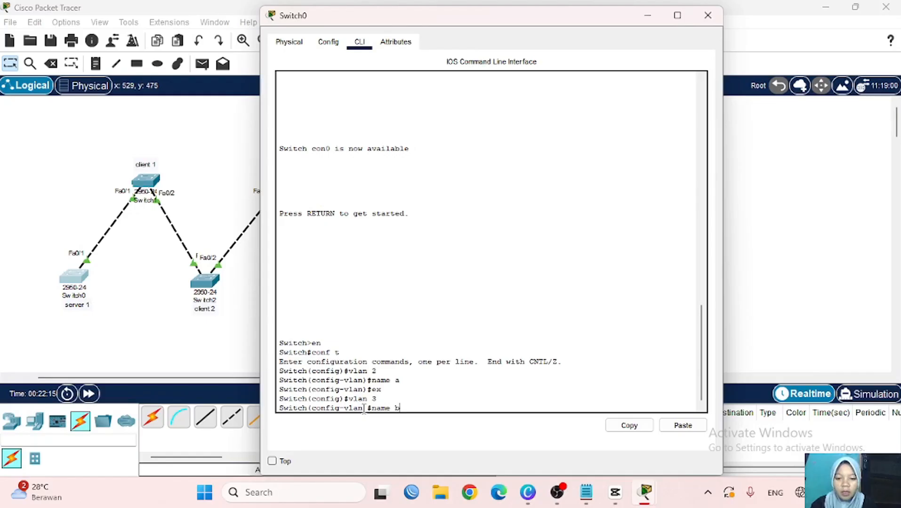
pyautogui.press('Return')
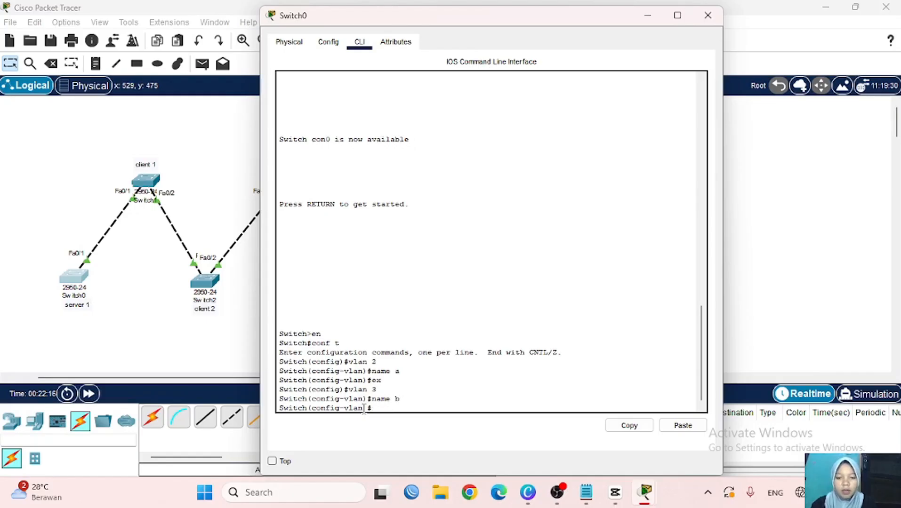
# - Run 'do sh vlan brief' to confirm VLANs 2 and 3 are active
pyautogui.write('do ')
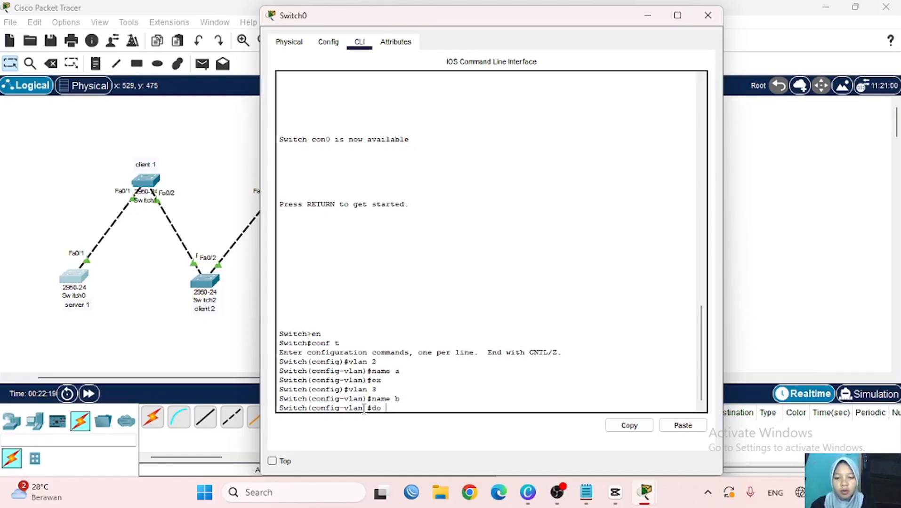
pyautogui.write('shb ')
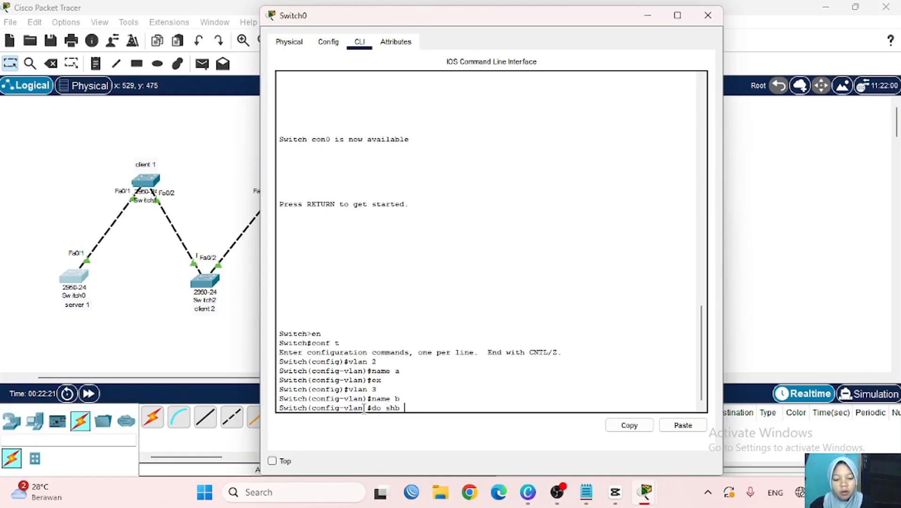
pyautogui.write('bvla')
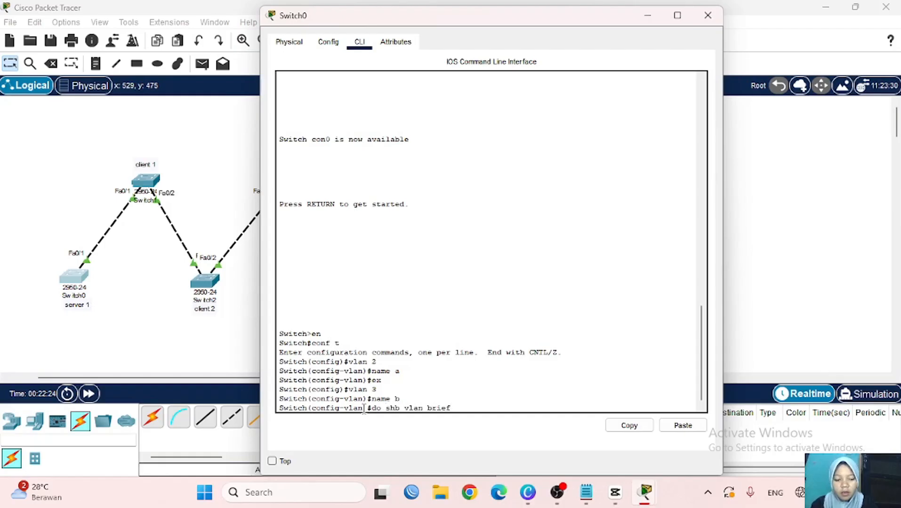
pyautogui.write('n brief')
pyautogui.press('Return')
pyautogui.press('Up')
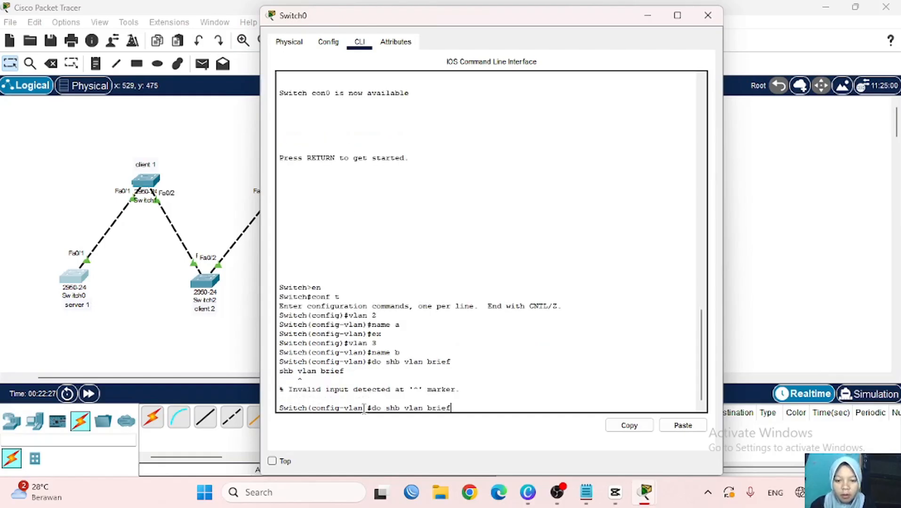
pyautogui.press('BackSpace')
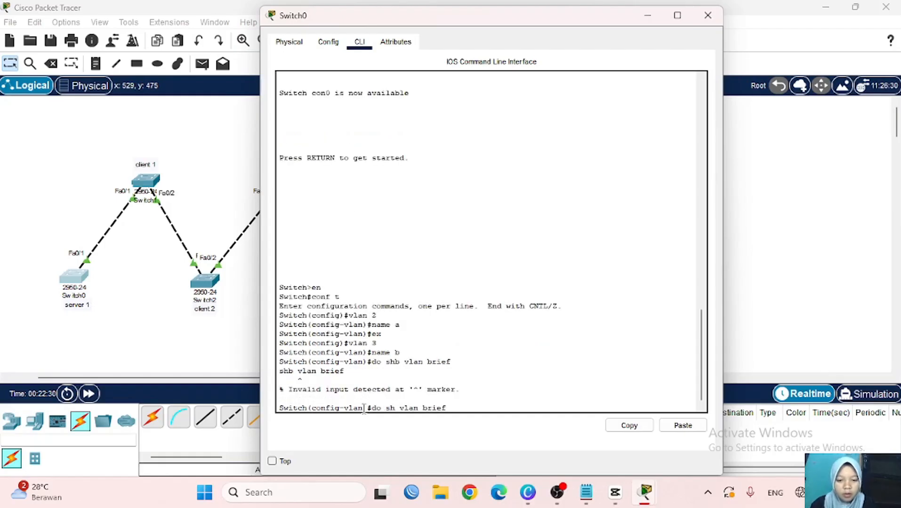
pyautogui.press('Return')
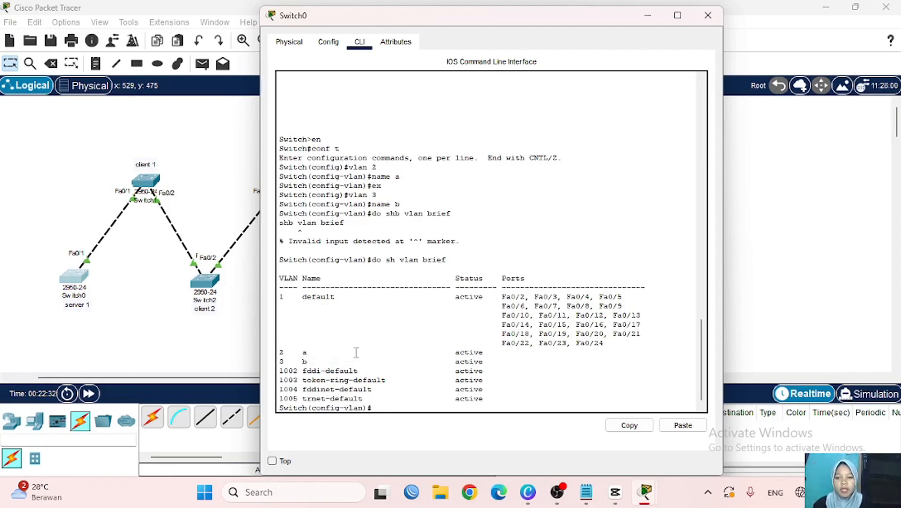
pyautogui.click(215, 344)
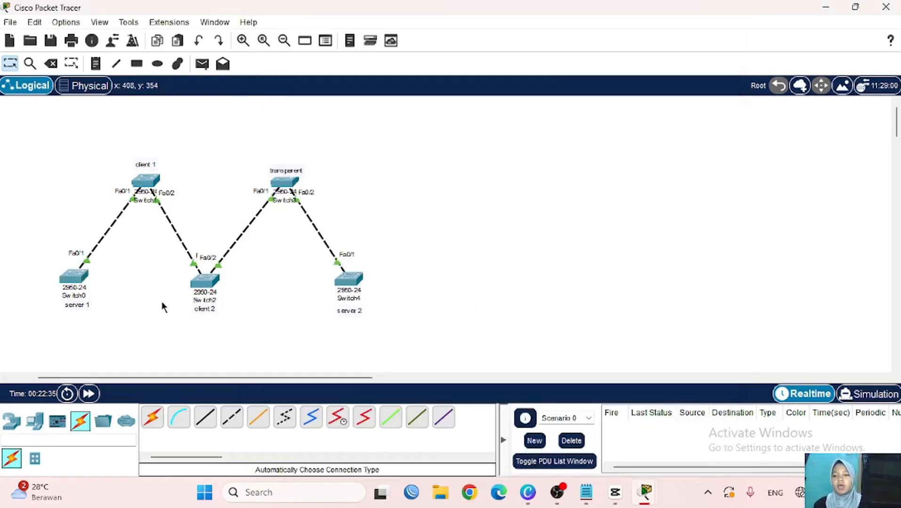
pyautogui.click(148, 181)
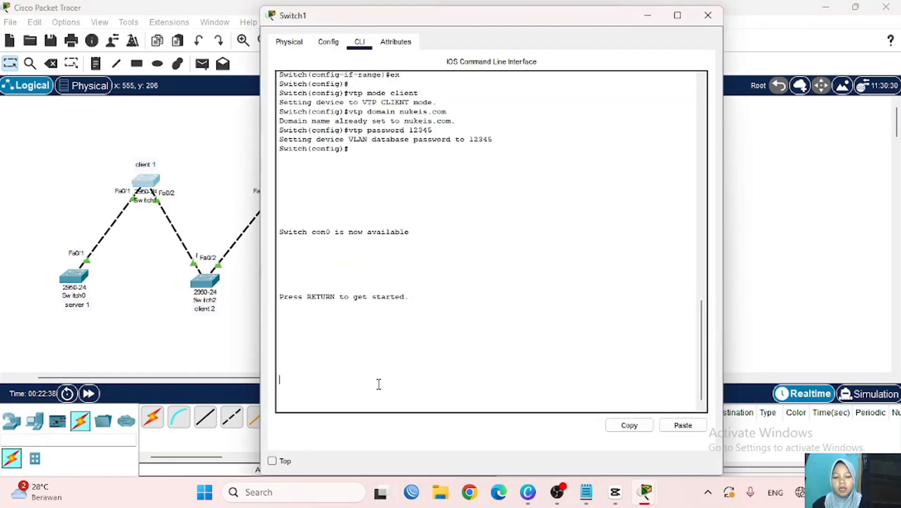
pyautogui.press('Return')
pyautogui.write('ex')
pyautogui.press('BackSpace')
pyautogui.write('n')
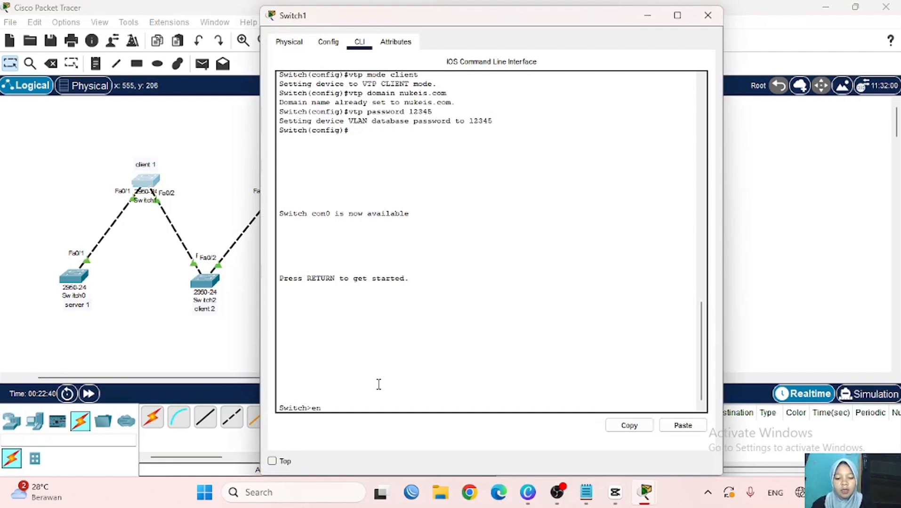
pyautogui.press('Return')
pyautogui.write('conf t')
pyautogui.press('Return')
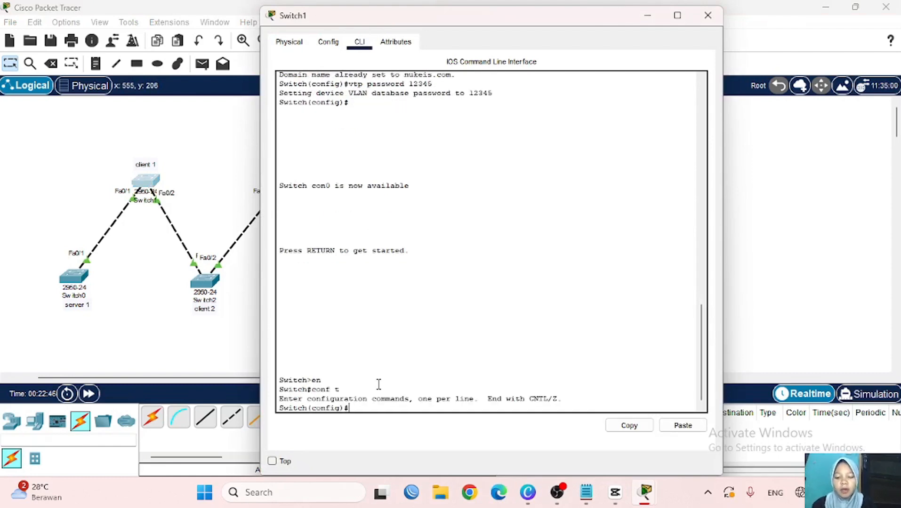
pyautogui.write('do sh v')
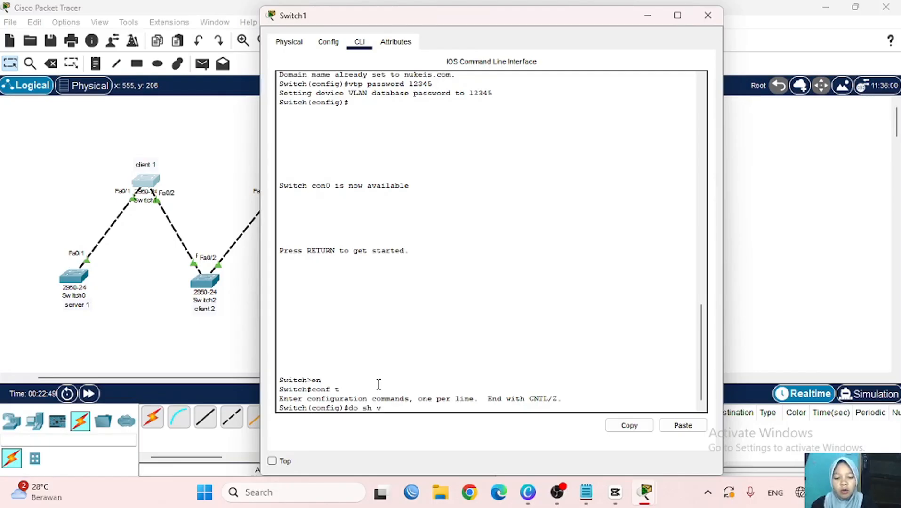
pyautogui.write('lan brief')
pyautogui.press('Return')
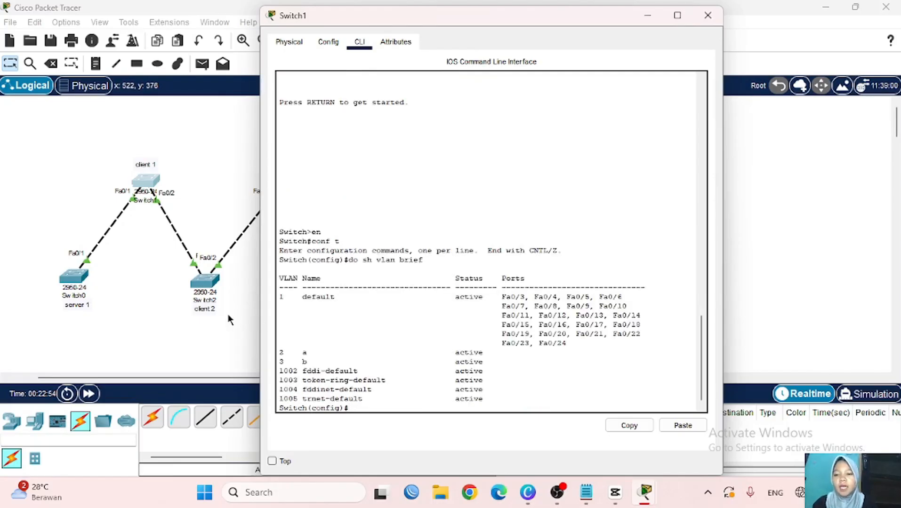
pyautogui.hscroll(1, 229, 320)
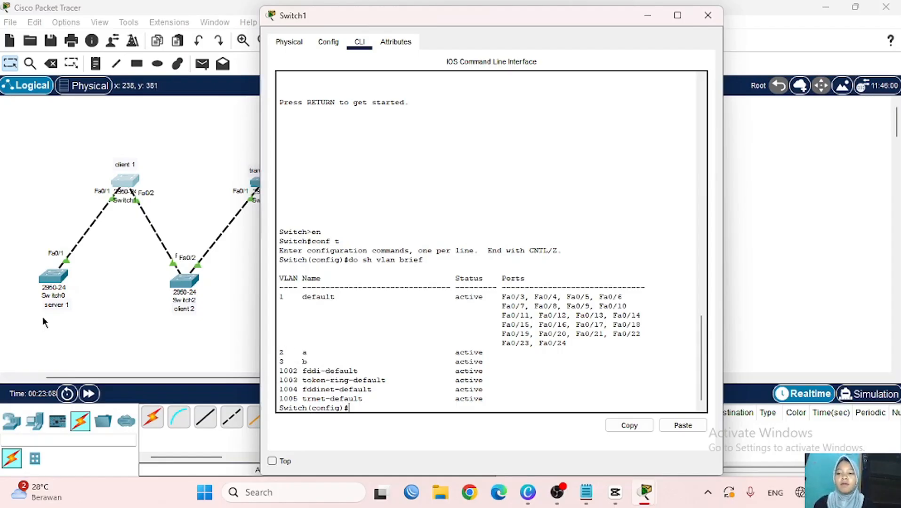
pyautogui.click(53, 306)
pyautogui.click(53, 307)
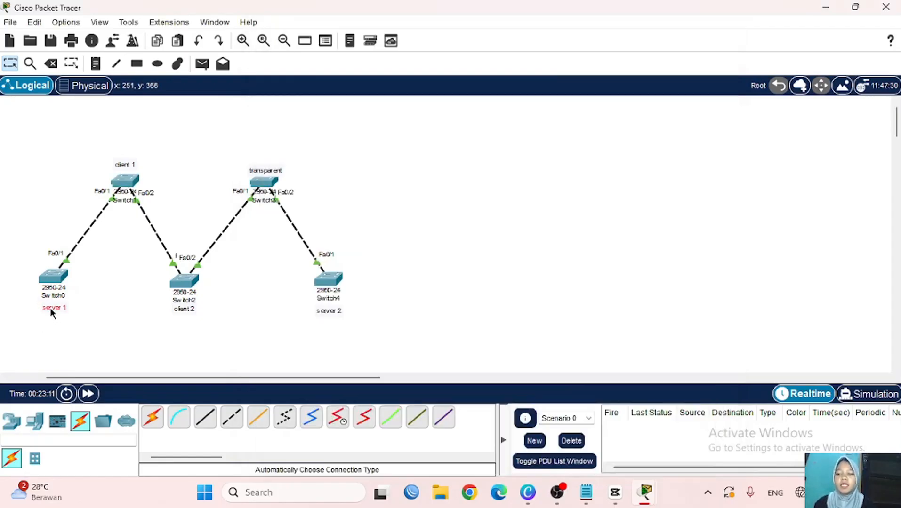
pyautogui.click(122, 185)
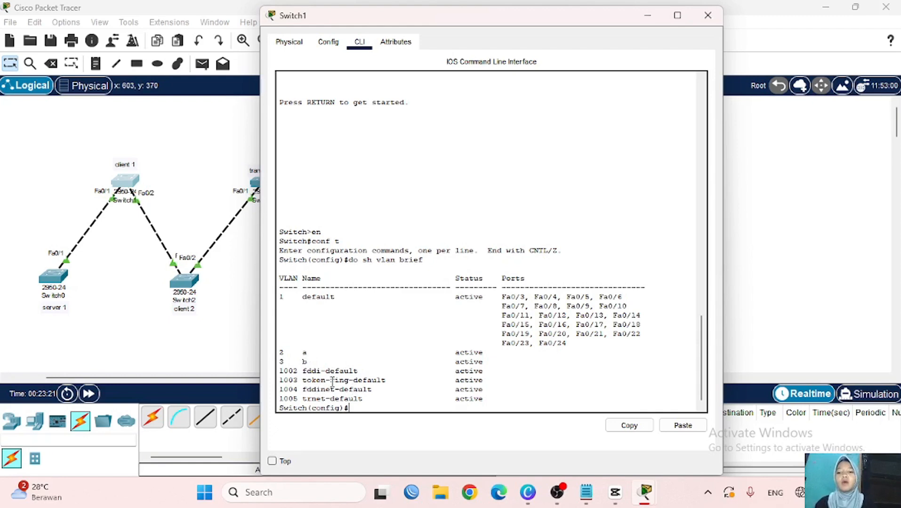
# - Run 'do sh vlan brief' on Switch2, showing learned VLANs 2 'a' and 3 'b'
pyautogui.click(649, 16)
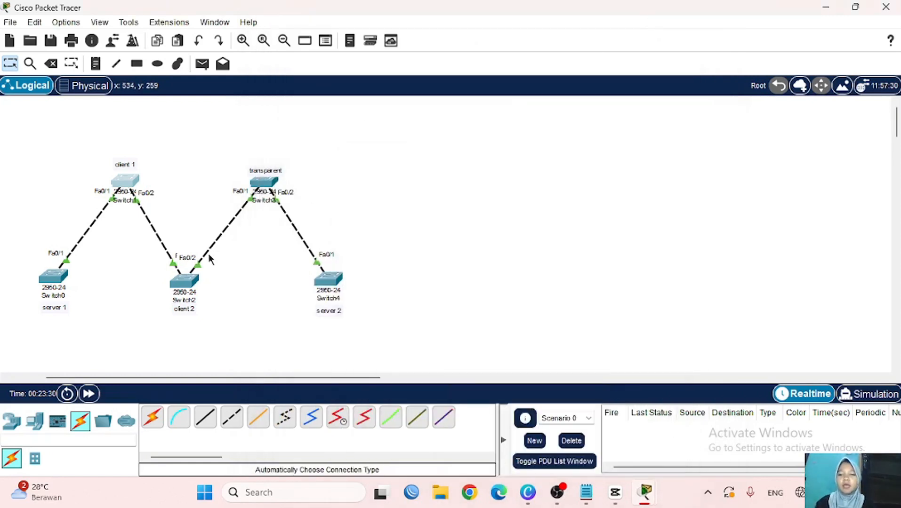
pyautogui.click(188, 282)
pyautogui.press('Return')
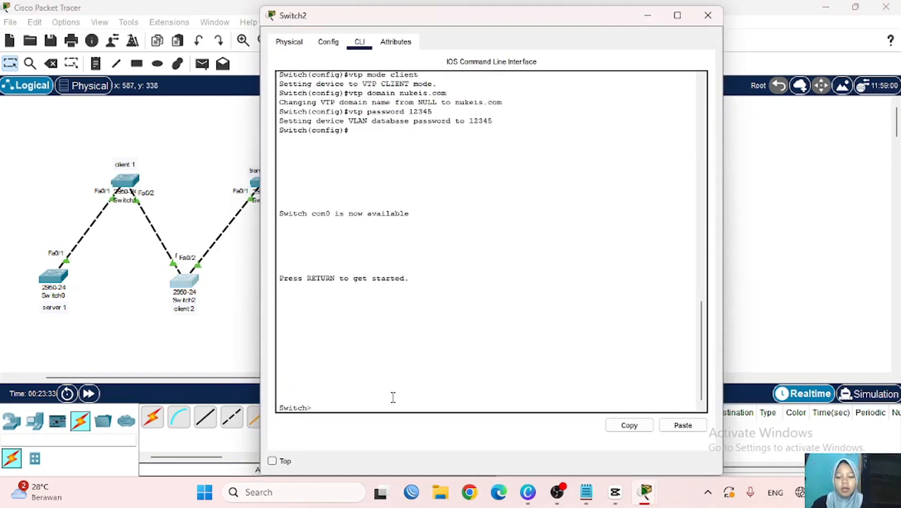
pyautogui.write('en')
pyautogui.press('Return')
pyautogui.write('con')
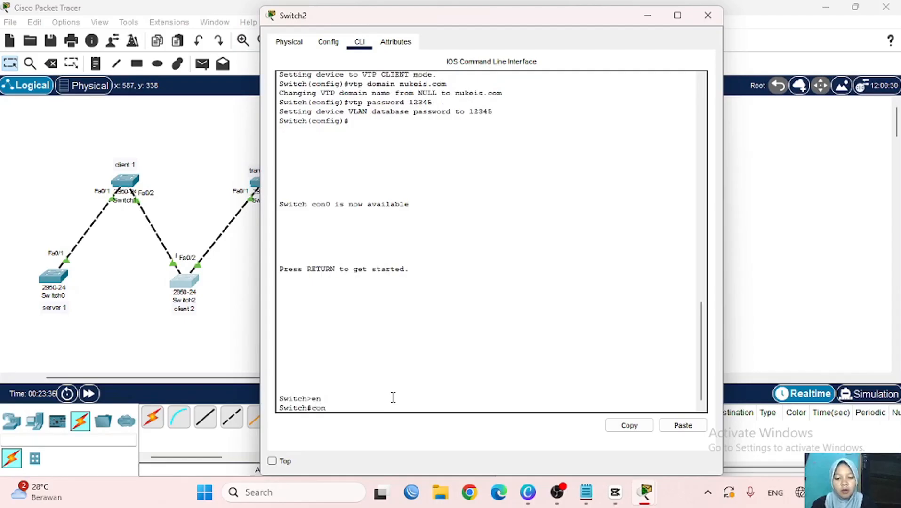
pyautogui.write('f t')
pyautogui.press('Return')
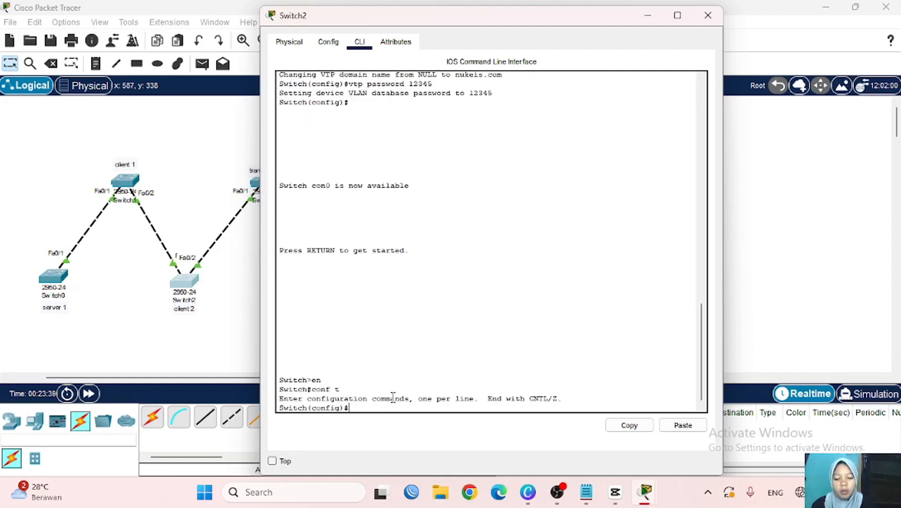
pyautogui.write('do sh vlan b')
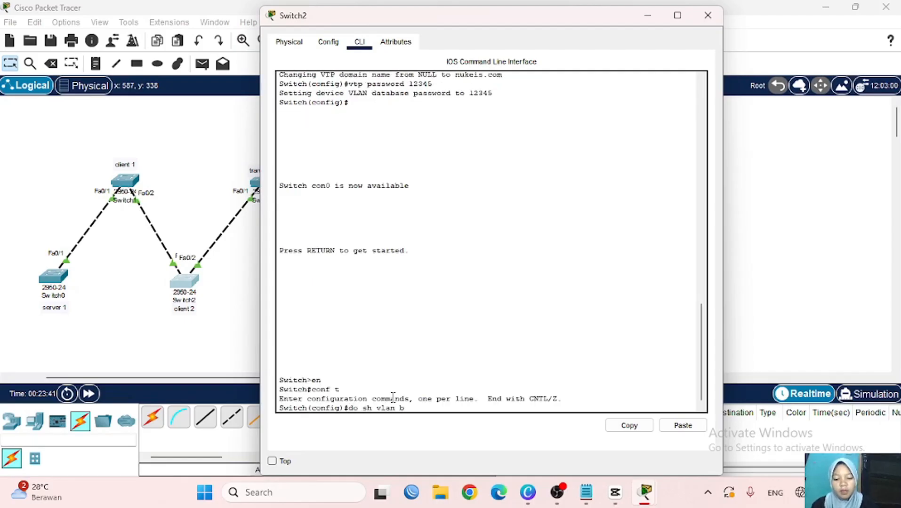
pyautogui.write('rief')
pyautogui.press('Return')
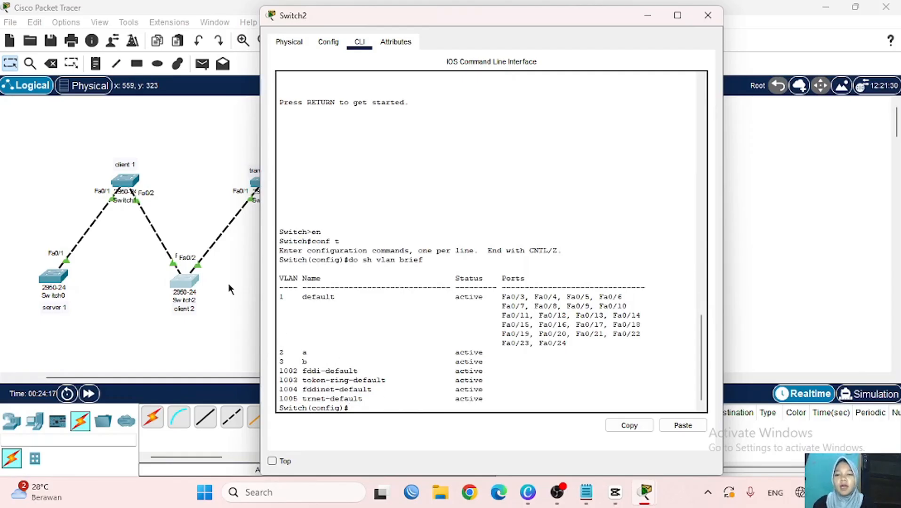
pyautogui.click(228, 283)
# - List Switch3's VLANs, showing only defaults 1 and 1002–1005 without a or b
pyautogui.click(273, 182)
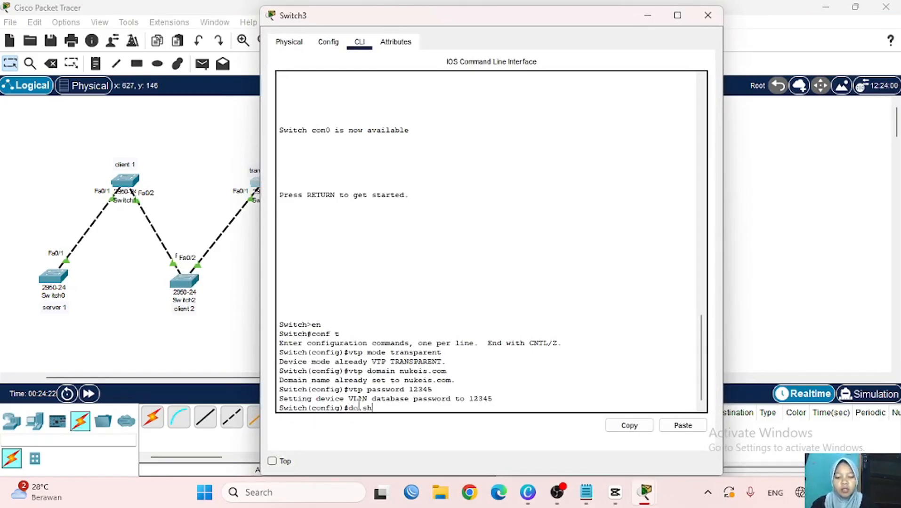
pyautogui.write('lan brief')
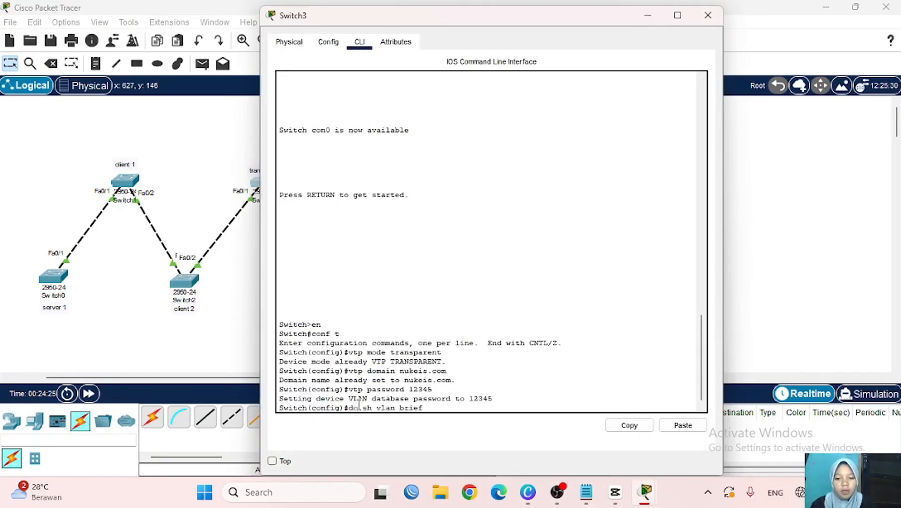
pyautogui.press('Return')
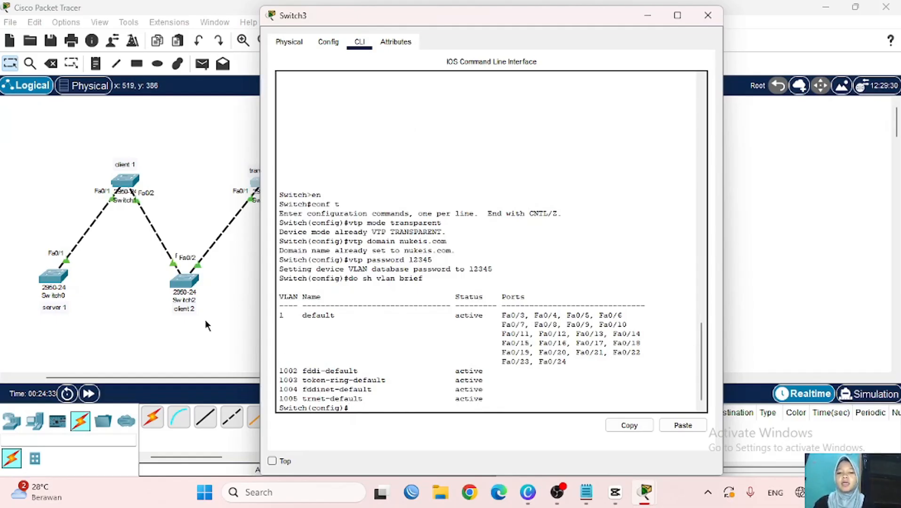
pyautogui.hscroll(5, 204, 319)
pyautogui.hscroll(-4, 205, 320)
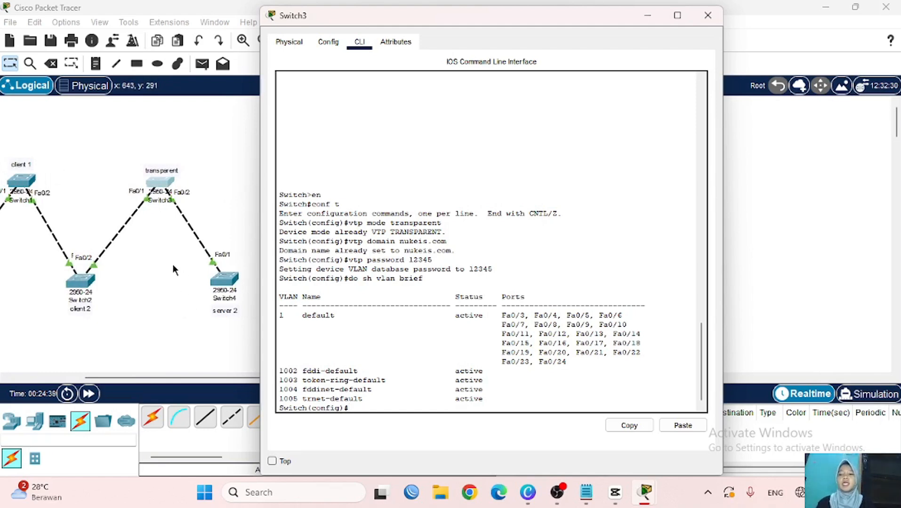
pyautogui.hscroll(-5, 143, 277)
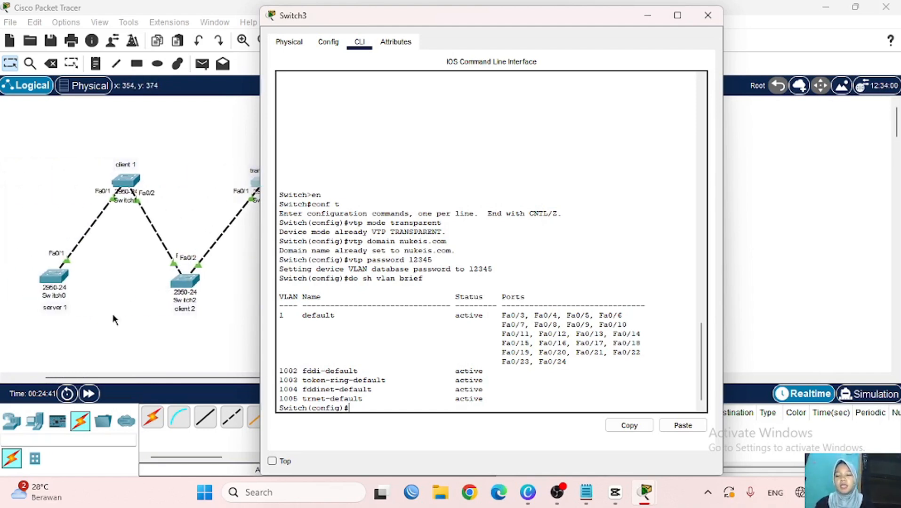
pyautogui.click(179, 325)
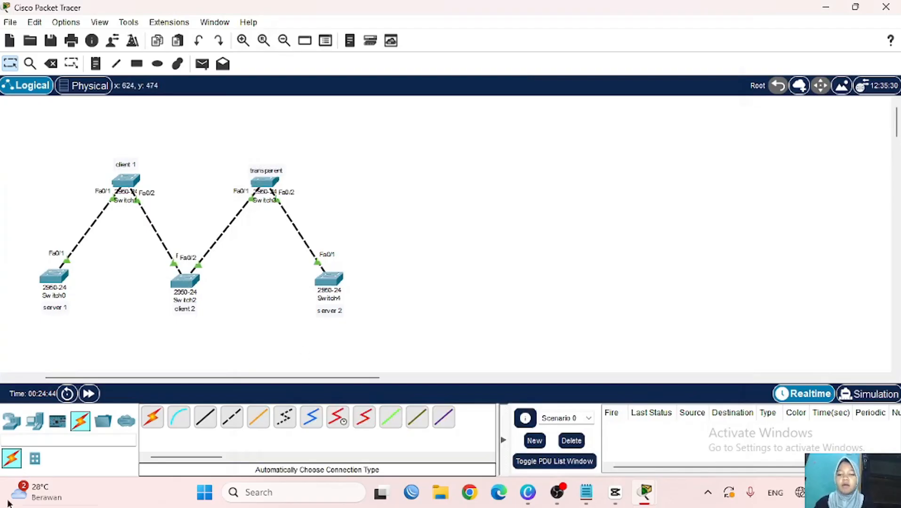
# - Run 'do sh vtp status' on Switch0 and highlight configuration revision 4
pyautogui.moveTo(646, 496)
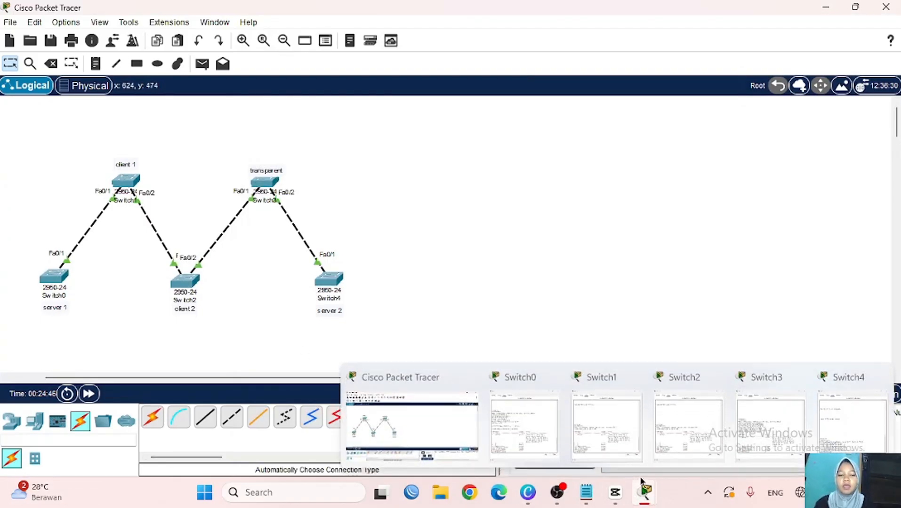
pyautogui.hscroll(-1, 139, 308)
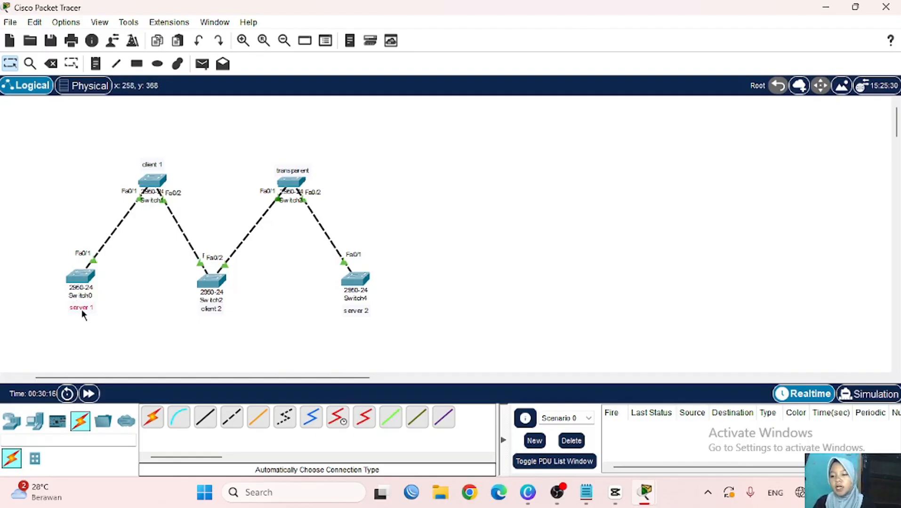
pyautogui.click(81, 277)
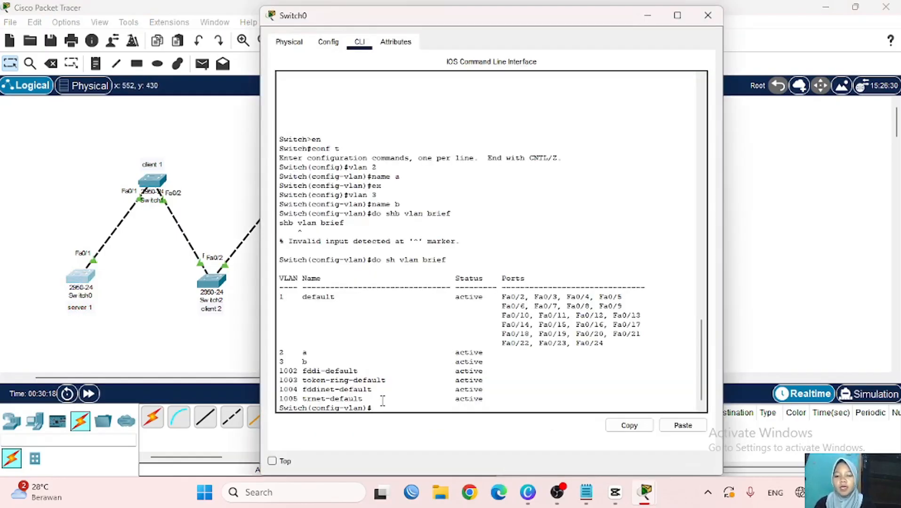
pyautogui.write('do')
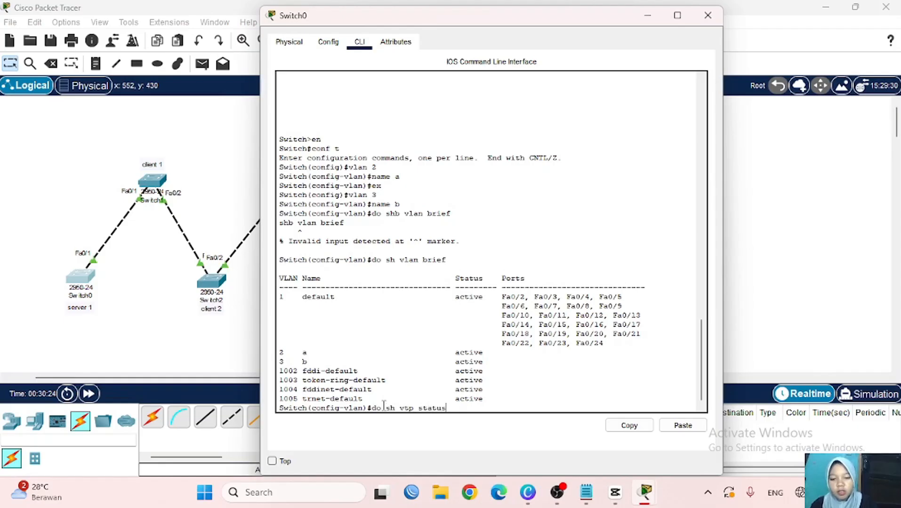
pyautogui.write(' sh vtp status')
pyautogui.press('Return')
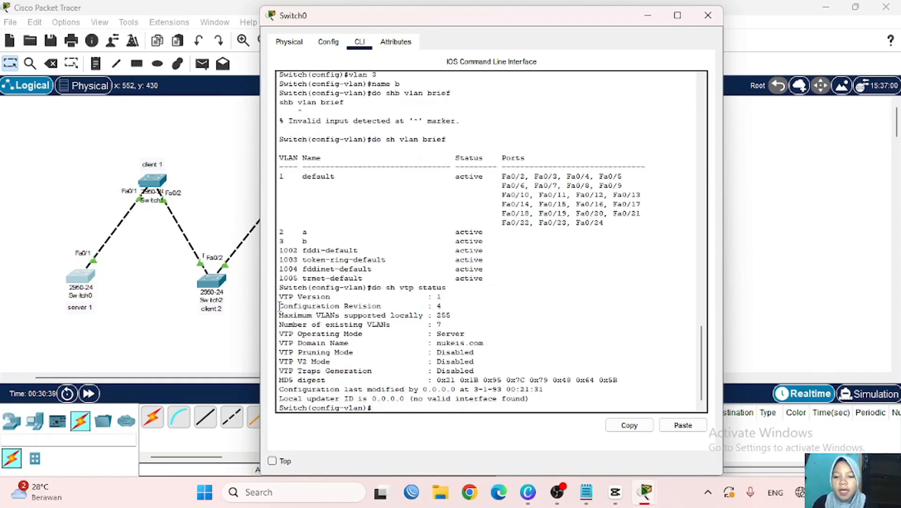
pyautogui.moveTo(279, 306); pyautogui.dragTo(450, 306)
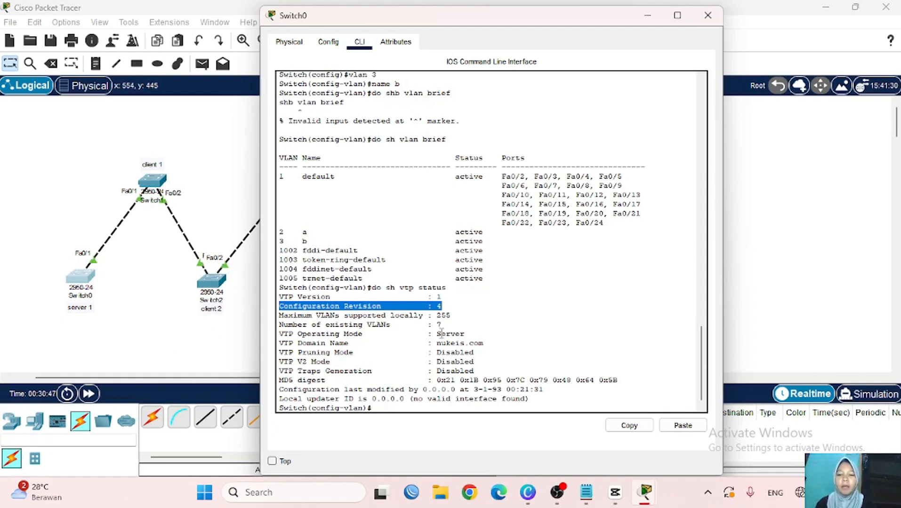
pyautogui.click(521, 144)
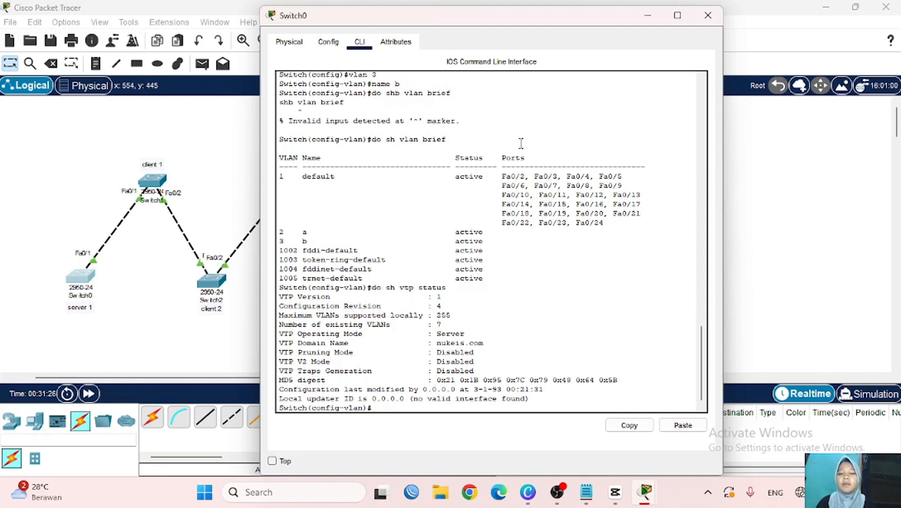
# - Place a new 2950-24 switch, Switch6, below the topology
pyautogui.click(646, 17)
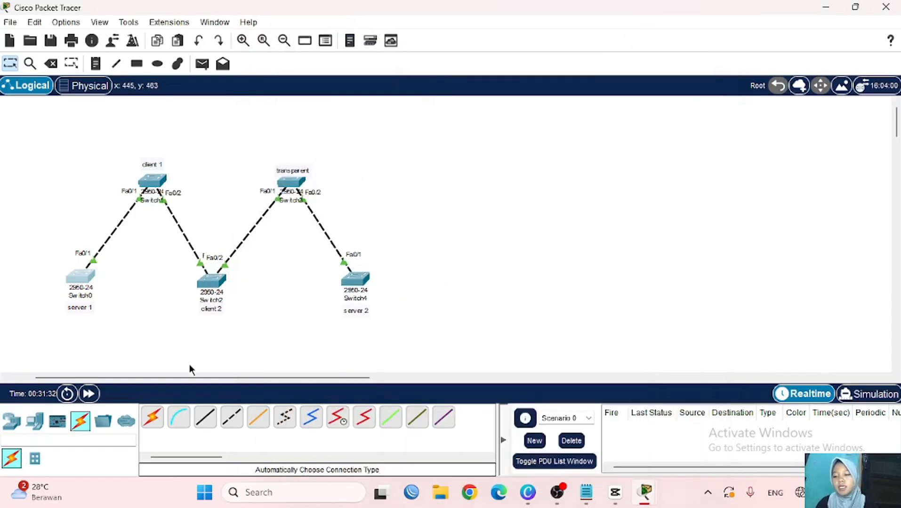
pyautogui.click(11, 420)
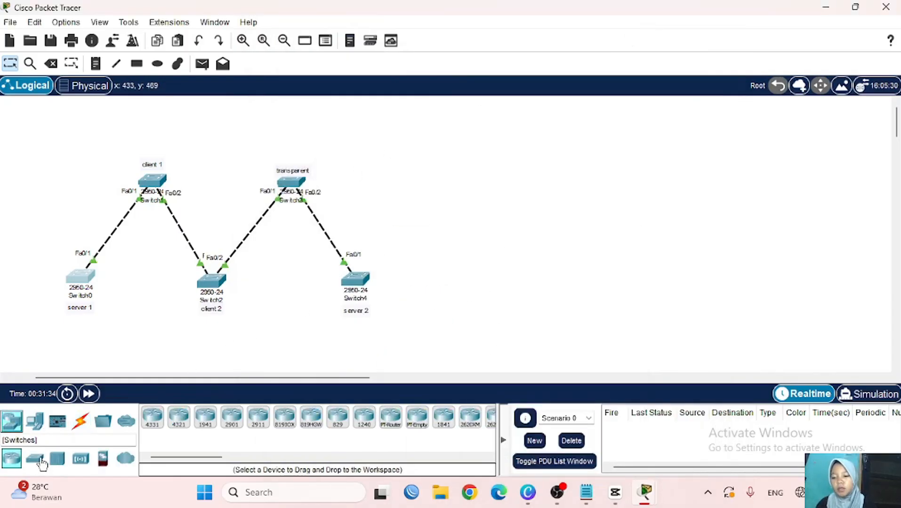
pyautogui.click(40, 460)
pyautogui.click(336, 417)
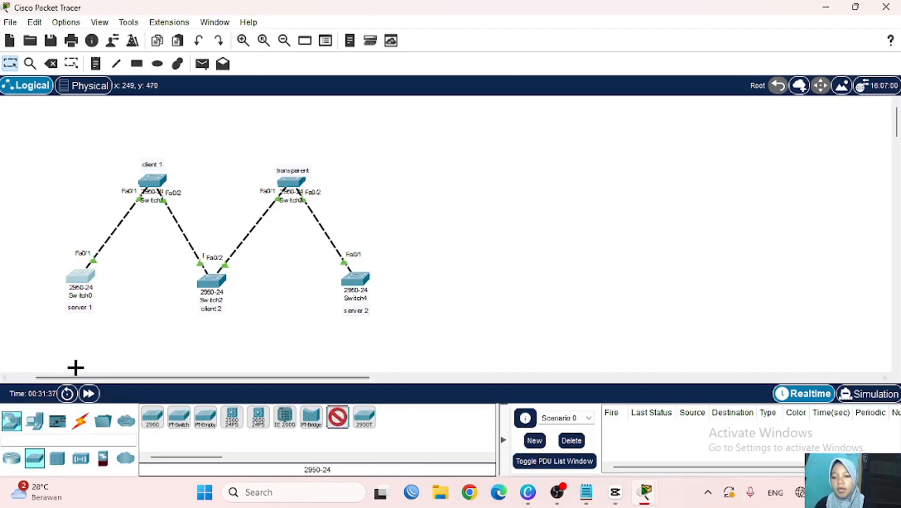
pyautogui.click(141, 342)
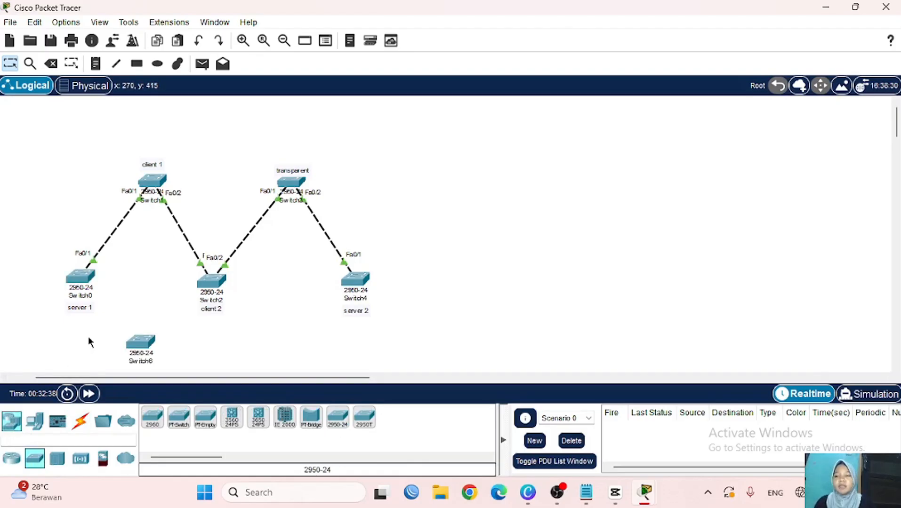
# - Rearrange the layout, shifting the five-switch chain and fine-tuning Switch6's position
pyautogui.moveTo(58, 146); pyautogui.dragTo(386, 327)
pyautogui.click(257, 334)
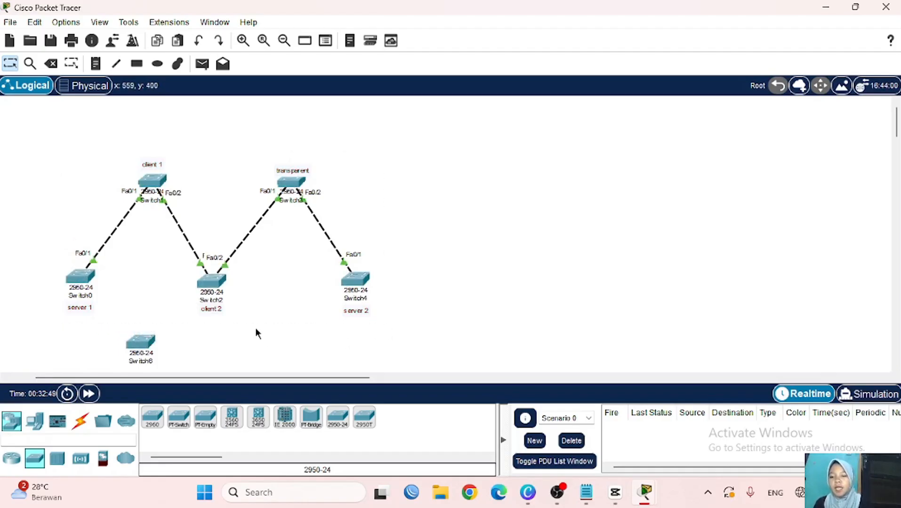
pyautogui.moveTo(144, 341)
pyautogui.mouseDown()
pyautogui.moveTo(156, 325)
pyautogui.moveTo(144, 353)
pyautogui.mouseUp()
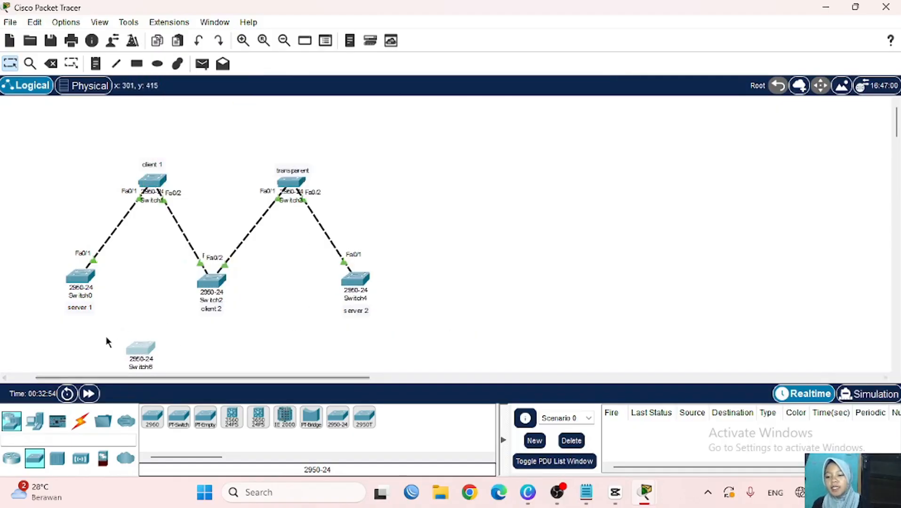
pyautogui.moveTo(154, 361)
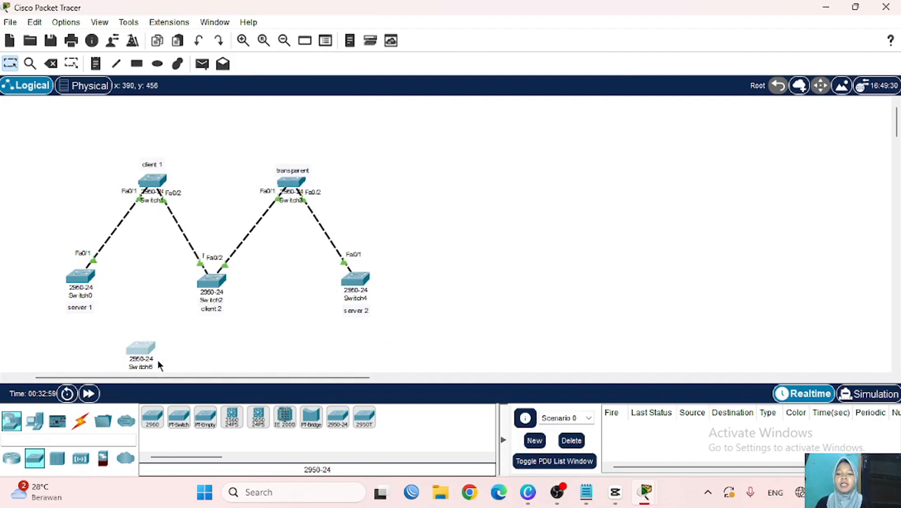
pyautogui.moveTo(141, 352)
pyautogui.mouseDown()
pyautogui.moveTo(142, 339)
pyautogui.moveTo(141, 350)
pyautogui.mouseUp()
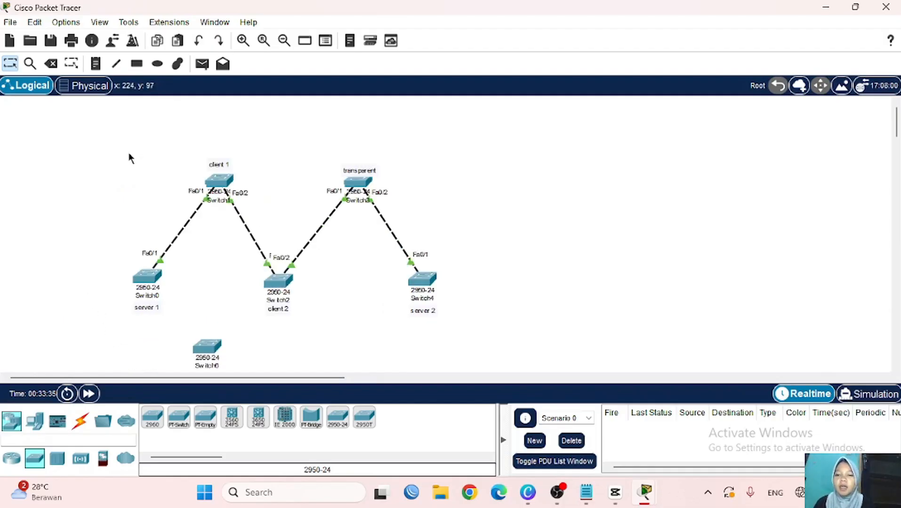
pyautogui.moveTo(128, 151); pyautogui.dragTo(448, 328)
pyautogui.click(367, 299)
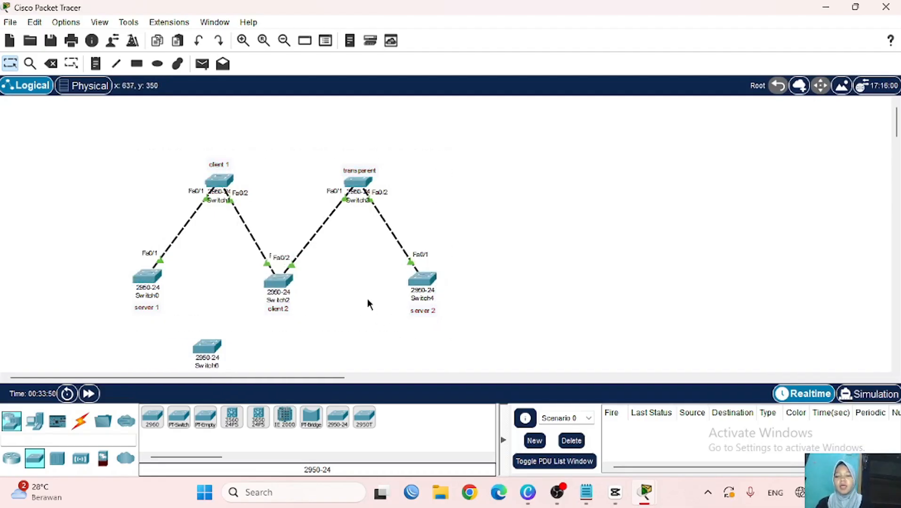
# - Open Switch6's CLI and enter privileged then global configuration mode
pyautogui.click(207, 347)
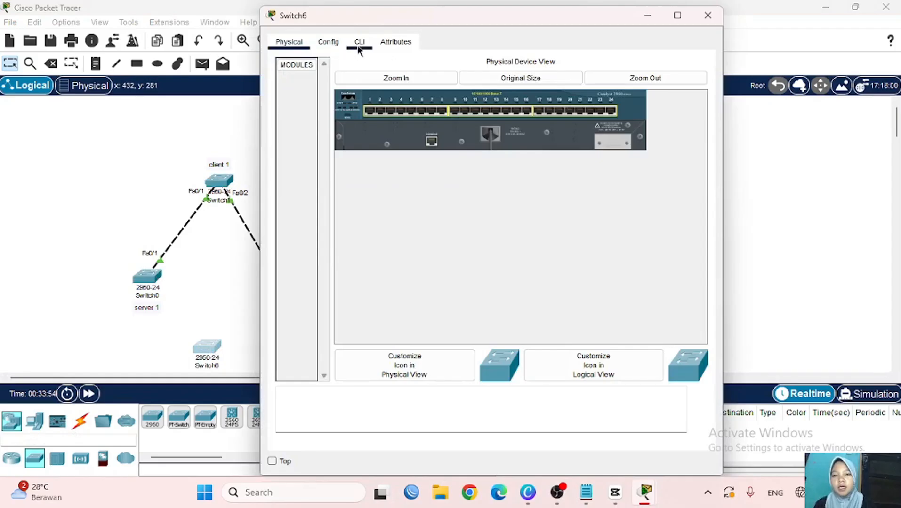
pyautogui.click(359, 42)
pyautogui.press('Return')
pyautogui.write('en')
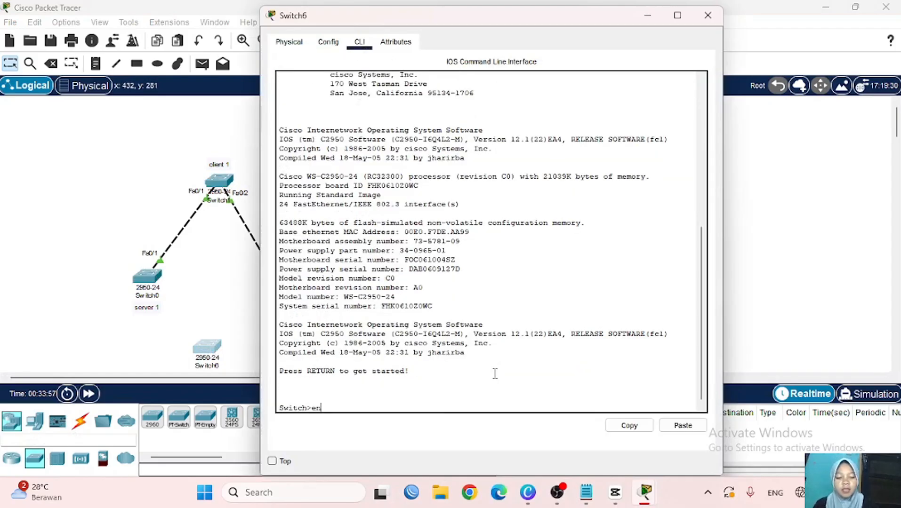
pyautogui.press('Return')
pyautogui.write('conf t')
pyautogui.press('Return')
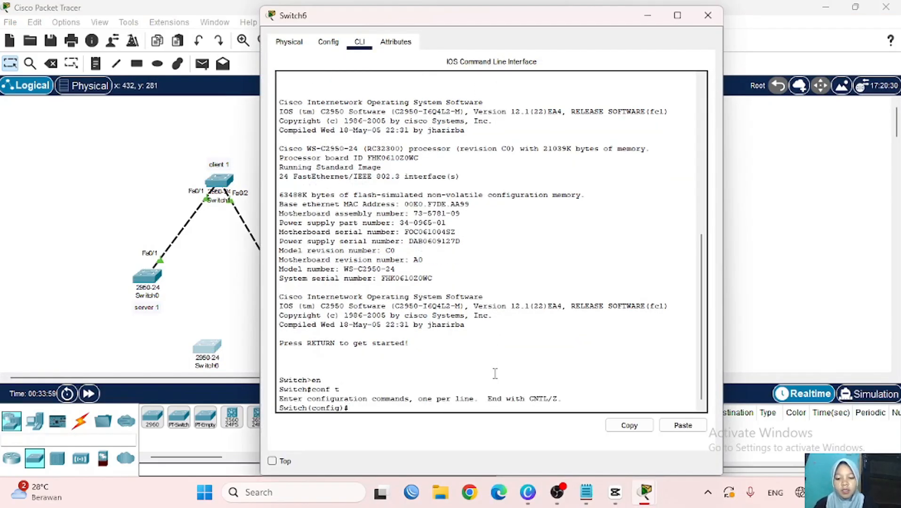
# - Run 'do sh vtp status' to show server mode, revision 0, 5 VLANs, no domain
pyautogui.write('do sh')
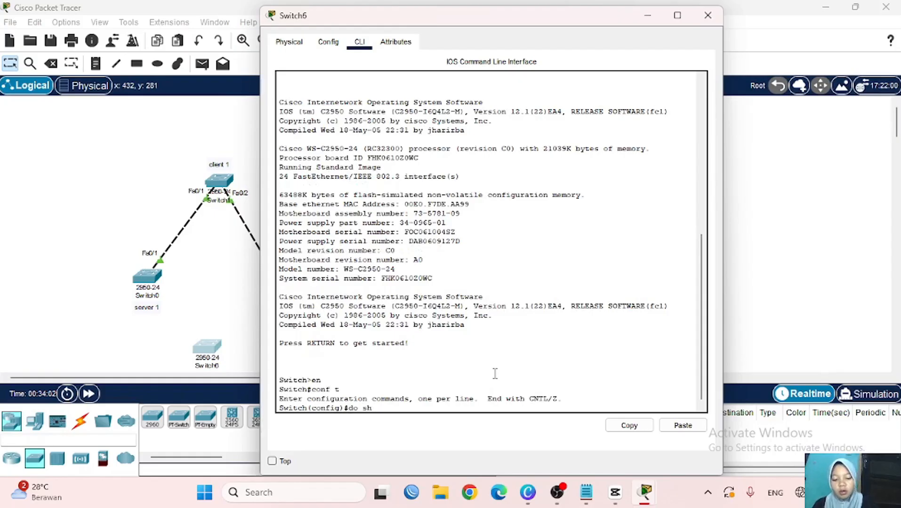
pyautogui.write(' vtp status')
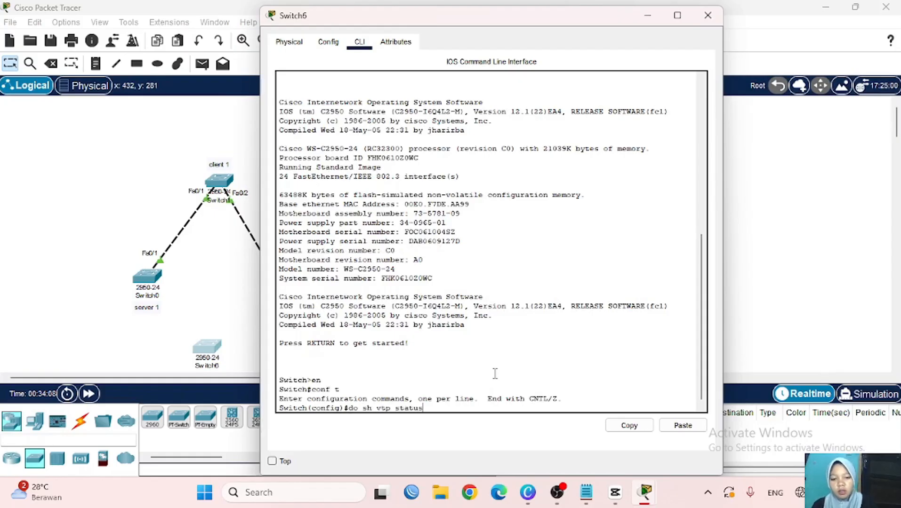
pyautogui.press('Return')
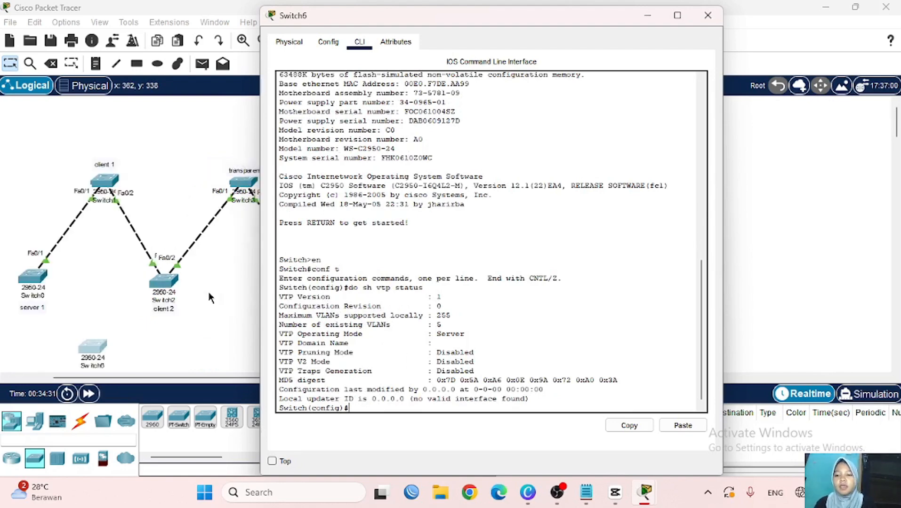
pyautogui.hscroll(-3, 211, 301)
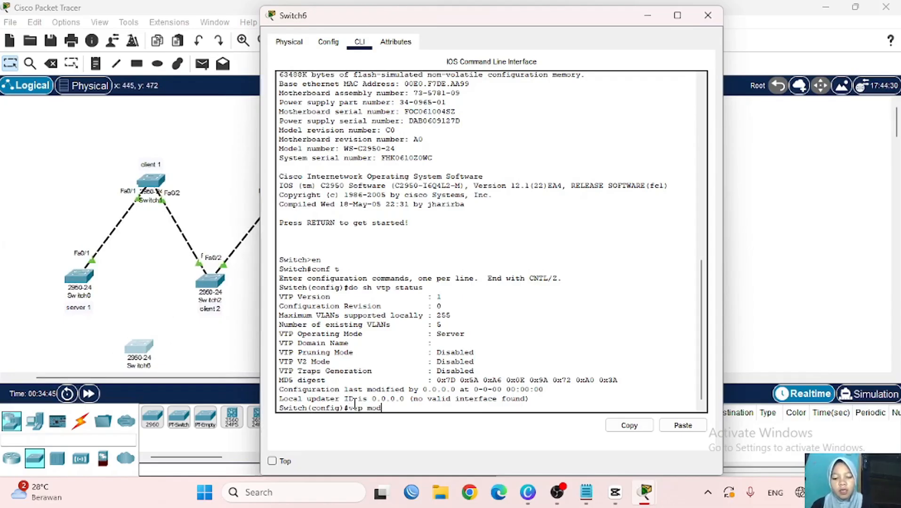
# - Set Switch6 to VTP server mode with domain nukiscom and a VTP password
pyautogui.write('server')
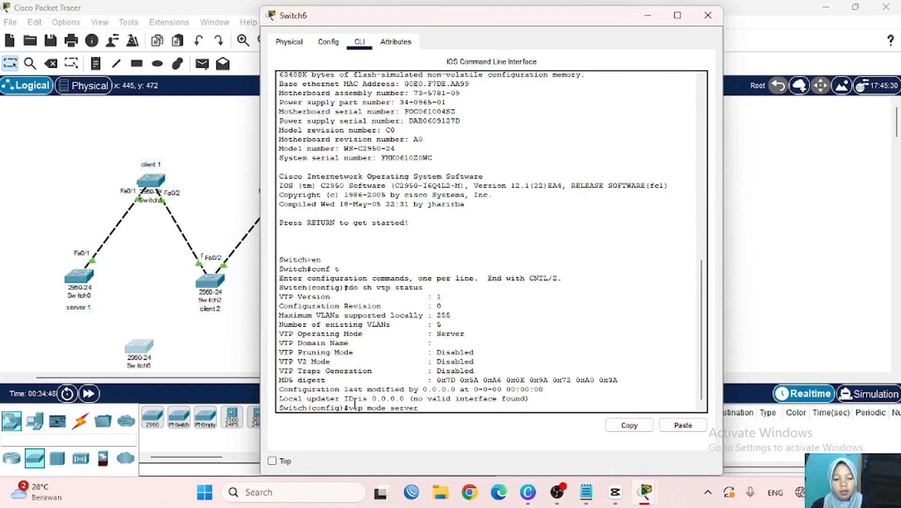
pyautogui.press('Return')
pyautogui.write('vtp')
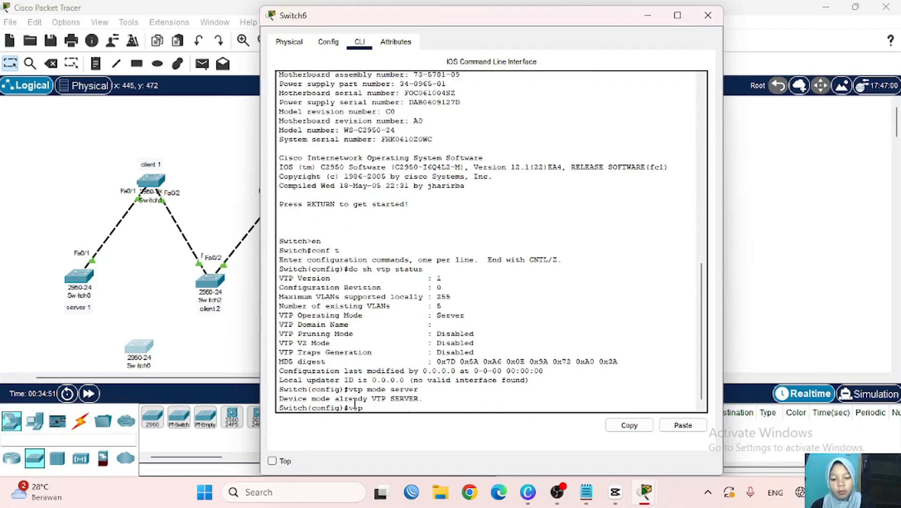
pyautogui.write(' domain ')
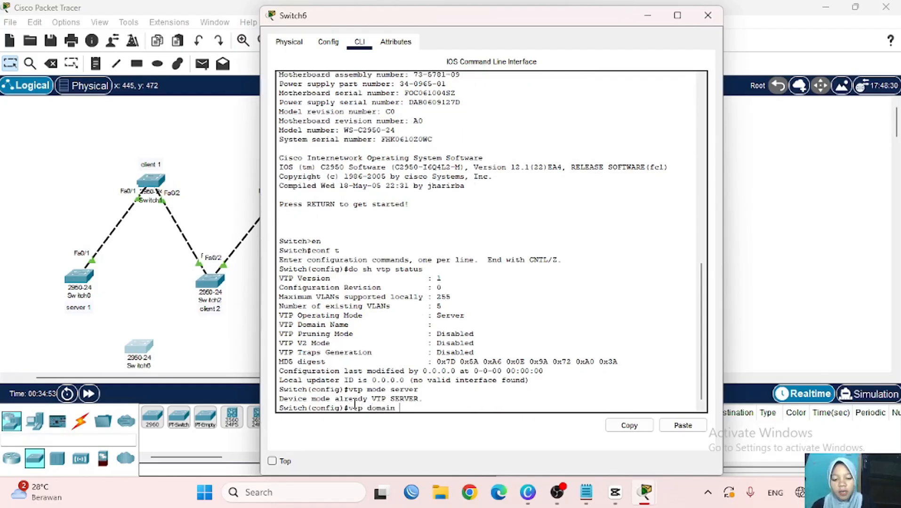
pyautogui.write('nukis')
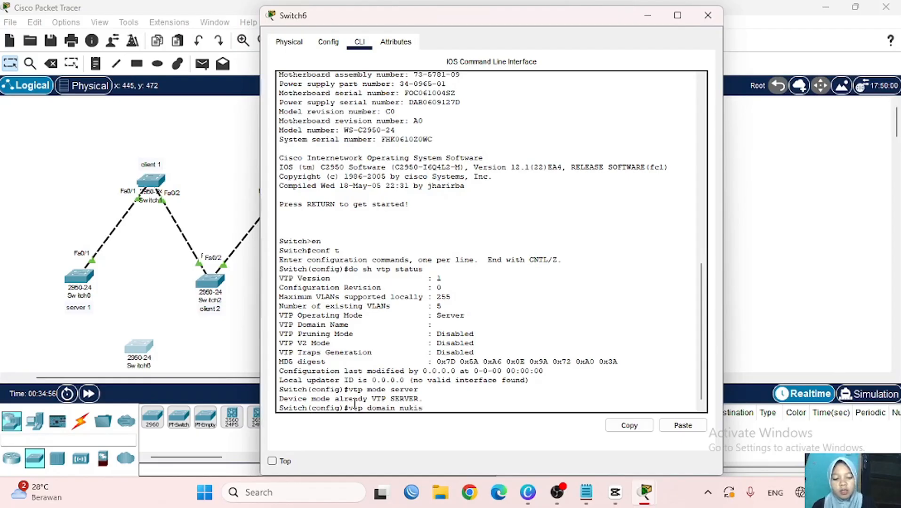
pyautogui.write('com')
pyautogui.press('Return')
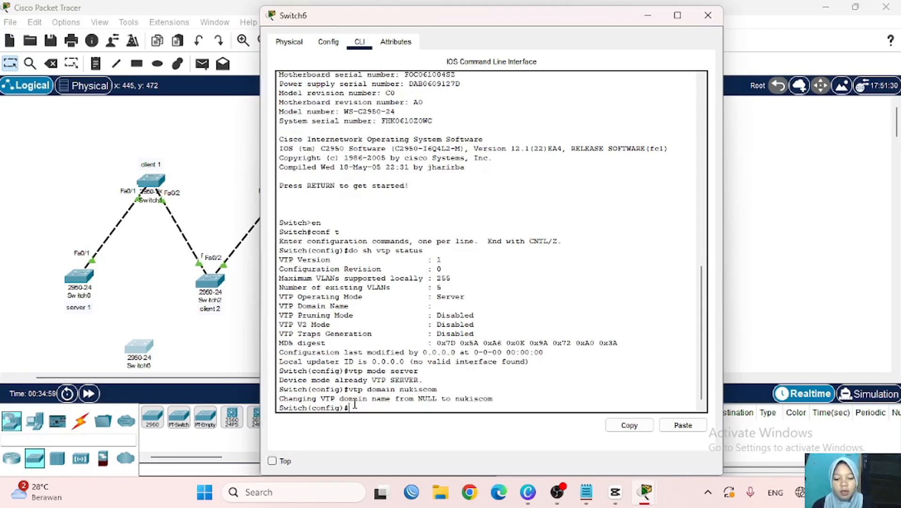
pyautogui.write('vtp passwo')
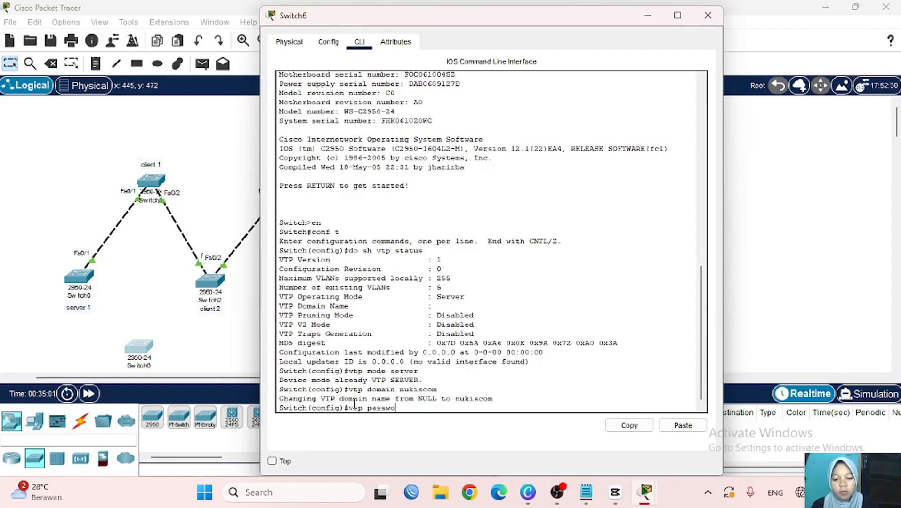
pyautogui.write('rd 1234')
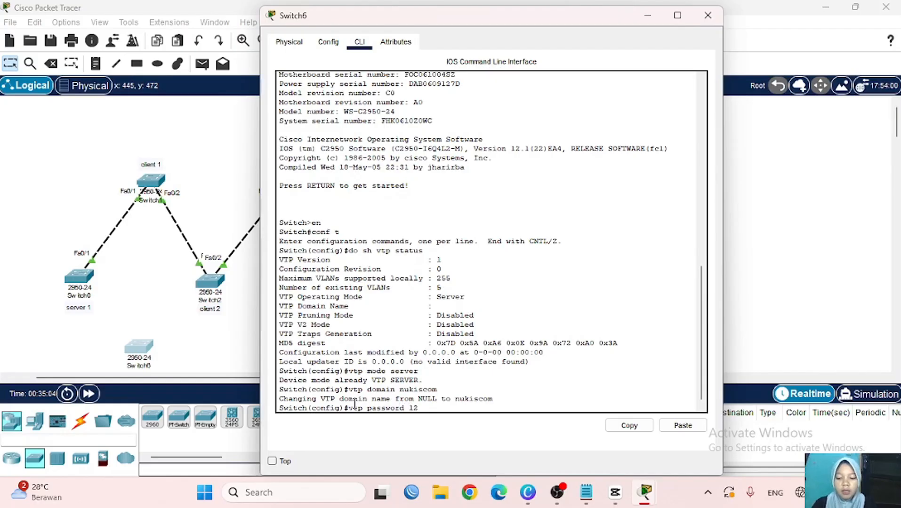
pyautogui.write('5')
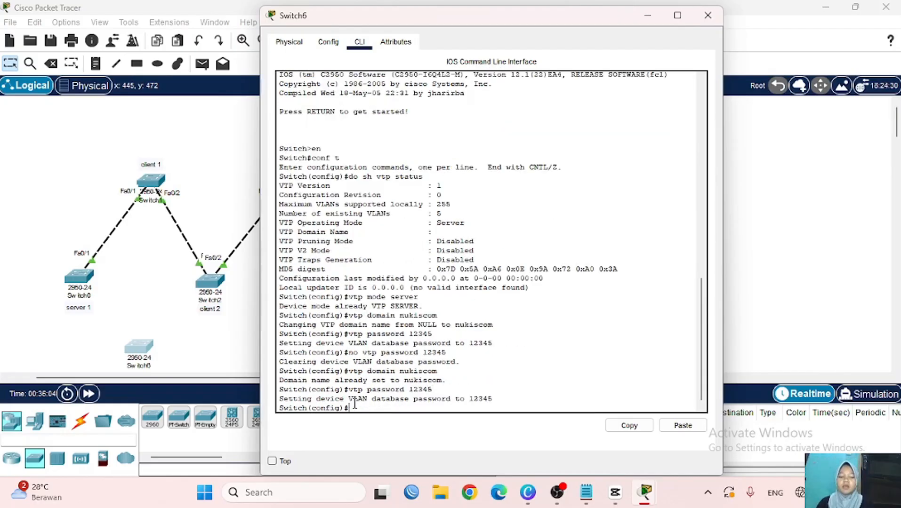
pyautogui.write('password 12345')
# - Rerun 'do sh vtp status' to confirm domain nukiscom in server mode
pyautogui.press('Up')
pyautogui.press('Up')
pyautogui.press('Up')
pyautogui.press('Up')
pyautogui.press('Up')
pyautogui.press('Up')
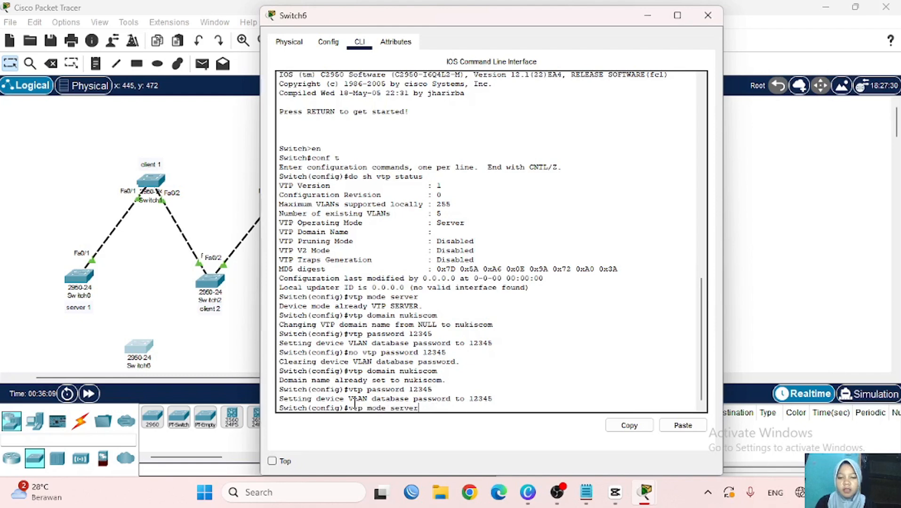
pyautogui.press('Up')
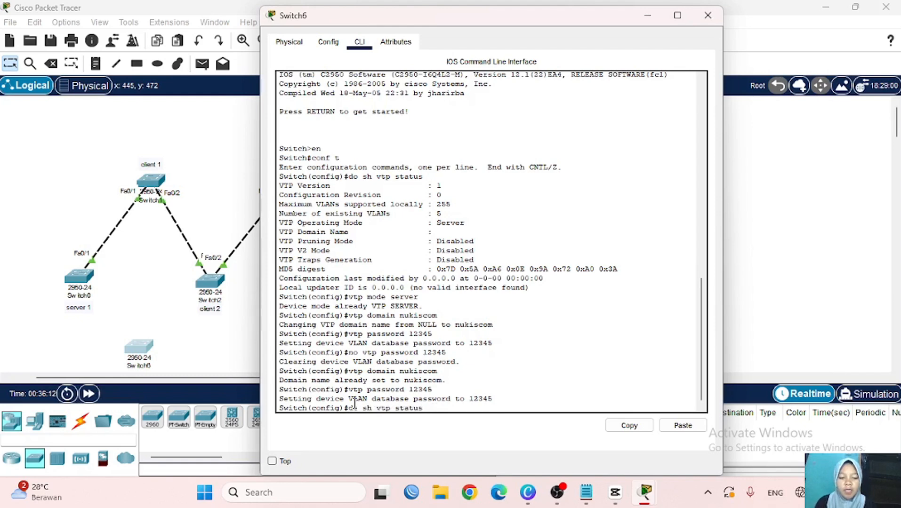
pyautogui.press('Return')
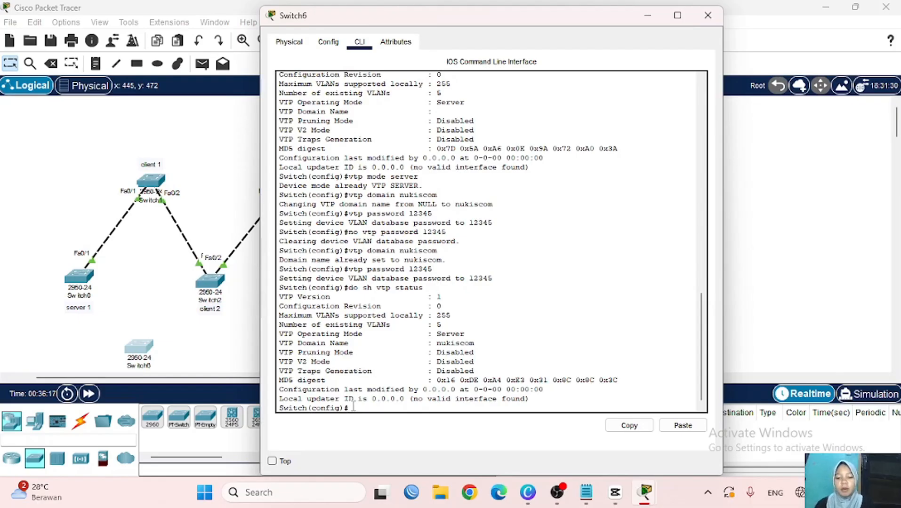
# - Create VLANs 2, 3, 4, 5, 6, 7 and 8 on Switch6
pyautogui.write('vlan 2')
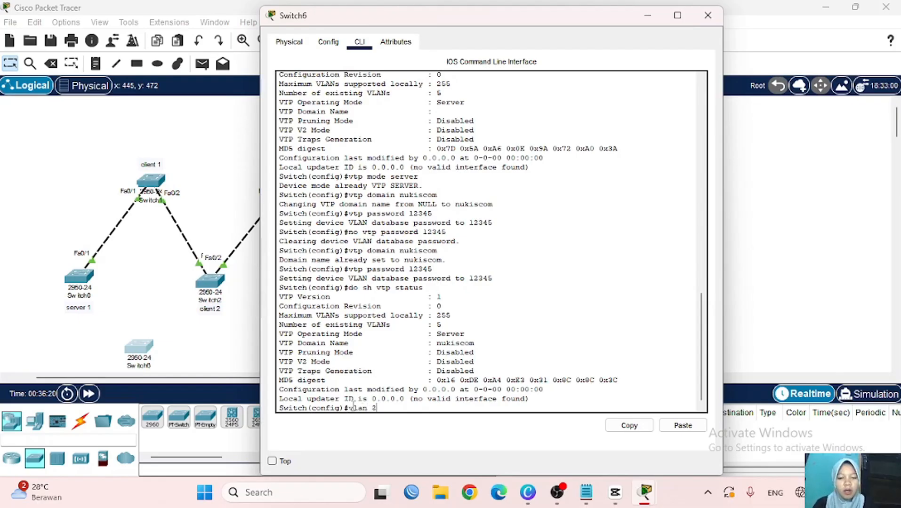
pyautogui.press('Return')
pyautogui.write('vlan 3')
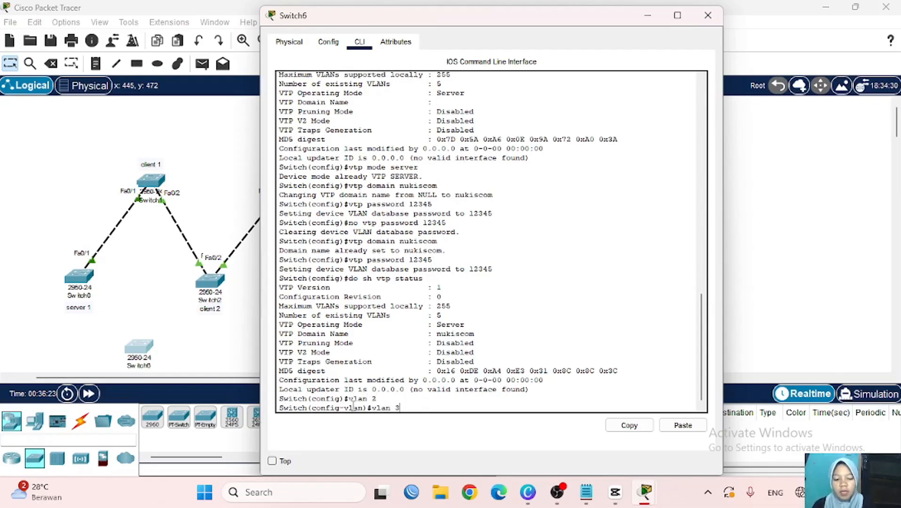
pyautogui.press('Return')
pyautogui.write('vlan 4')
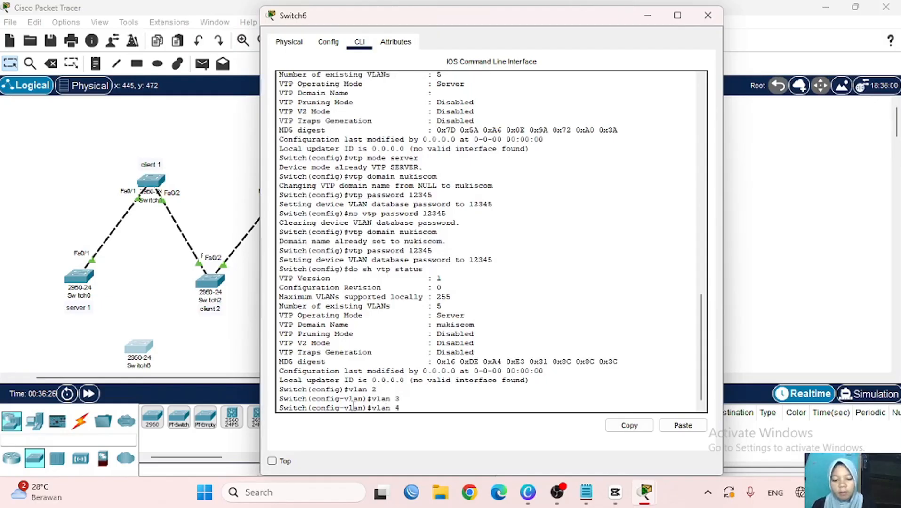
pyautogui.press('Return')
pyautogui.write('vlan 5')
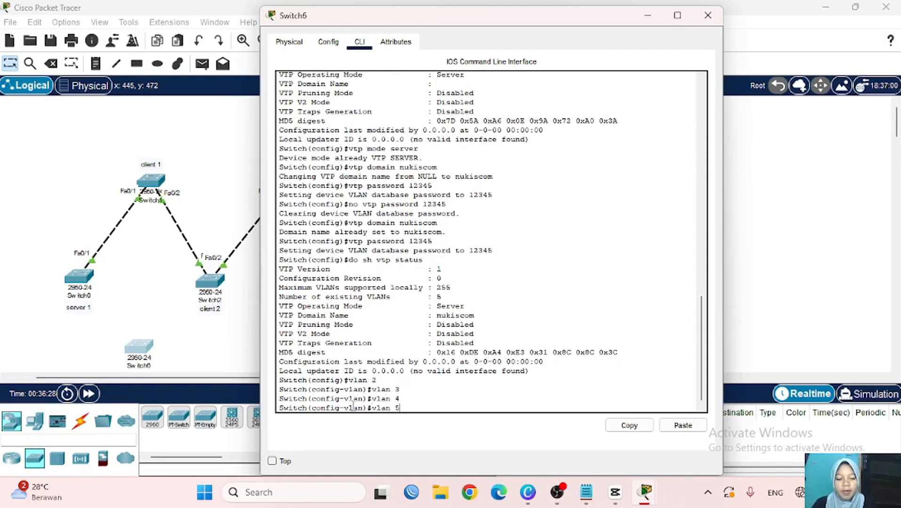
pyautogui.press('Return')
pyautogui.write('vlan 6')
pyautogui.press('Return')
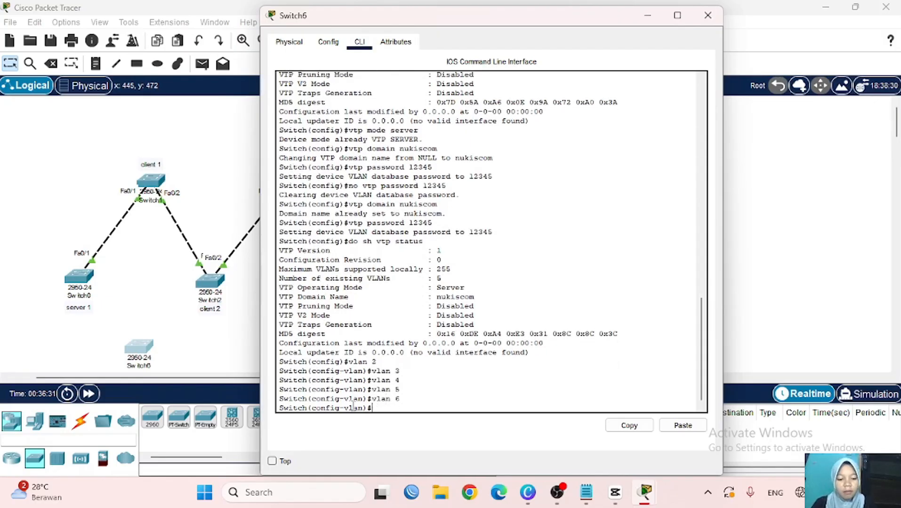
pyautogui.write('vlan 7')
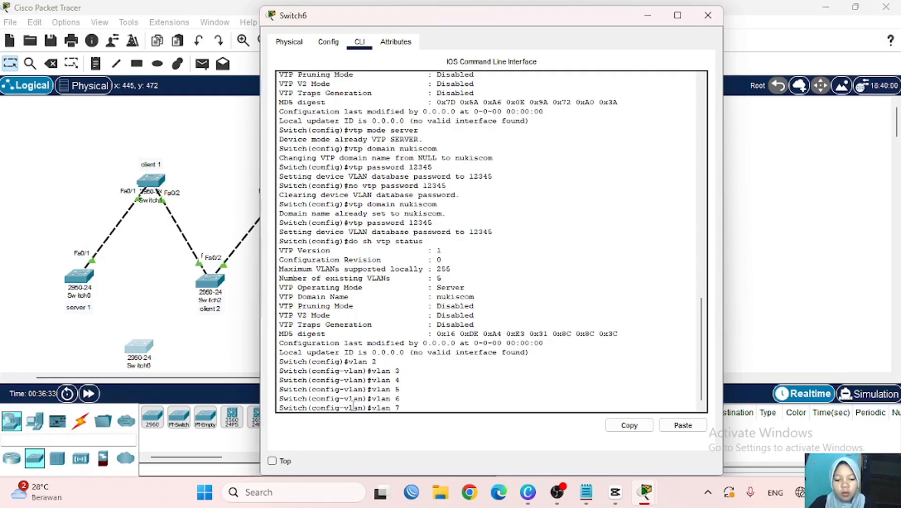
pyautogui.press('Return')
pyautogui.write('vlan ')
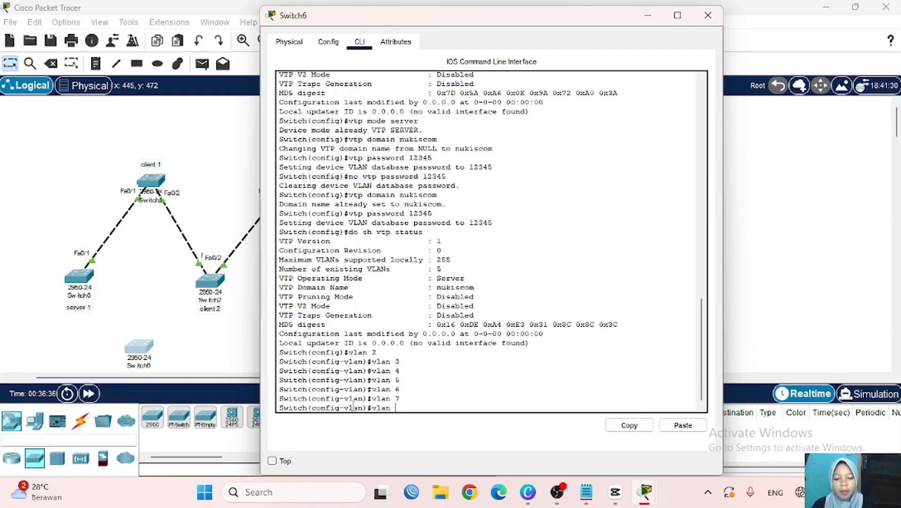
pyautogui.write('8')
pyautogui.press('Return')
# - Rerun 'do sh vtp status' to confirm revision 7 and 12 VLANs
pyautogui.press('Up')
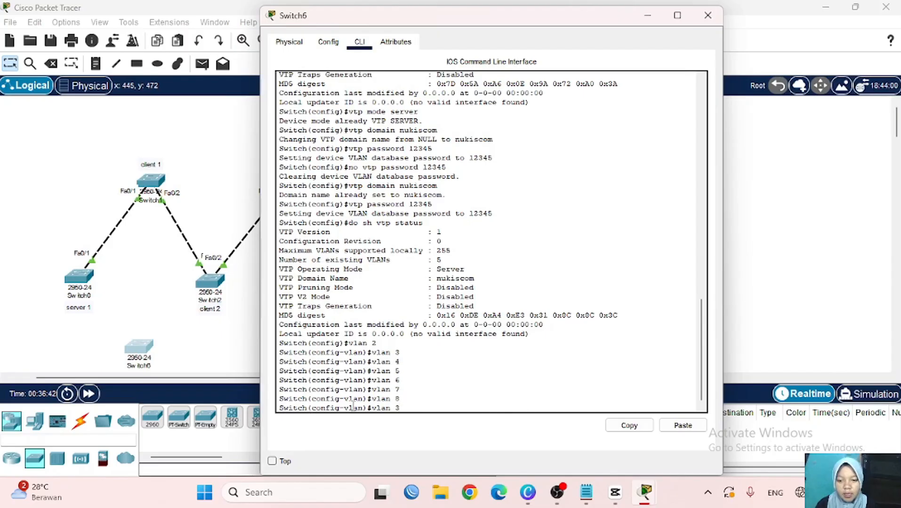
pyautogui.press('Up')
pyautogui.press('Up')
pyautogui.press('Return')
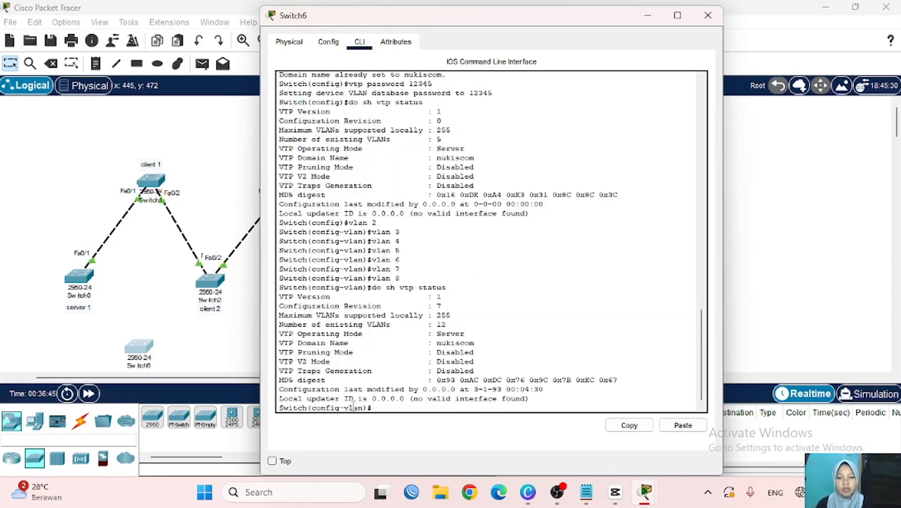
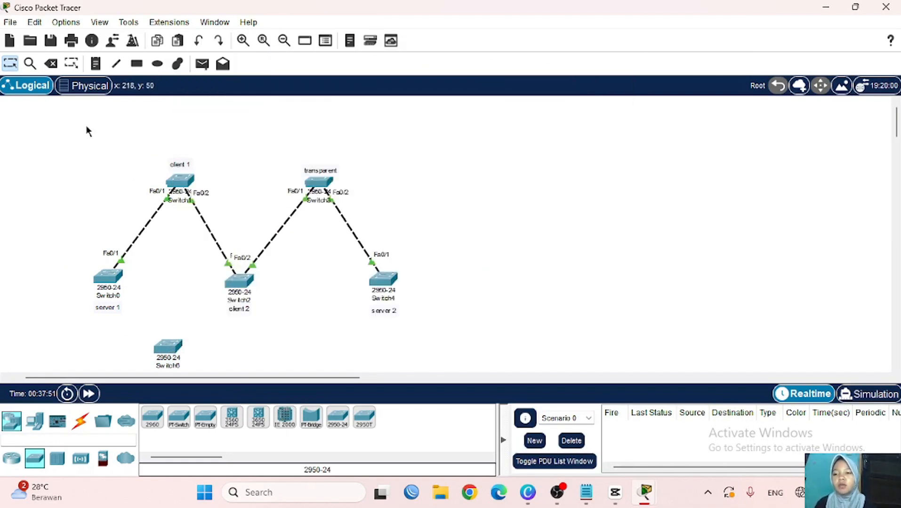
# - Place Switch6 up right of the transparent switch and auto-cable Switch4 Fa0/2 to Switch6 Fa0/1
pyautogui.moveTo(85, 125); pyautogui.dragTo(440, 305)
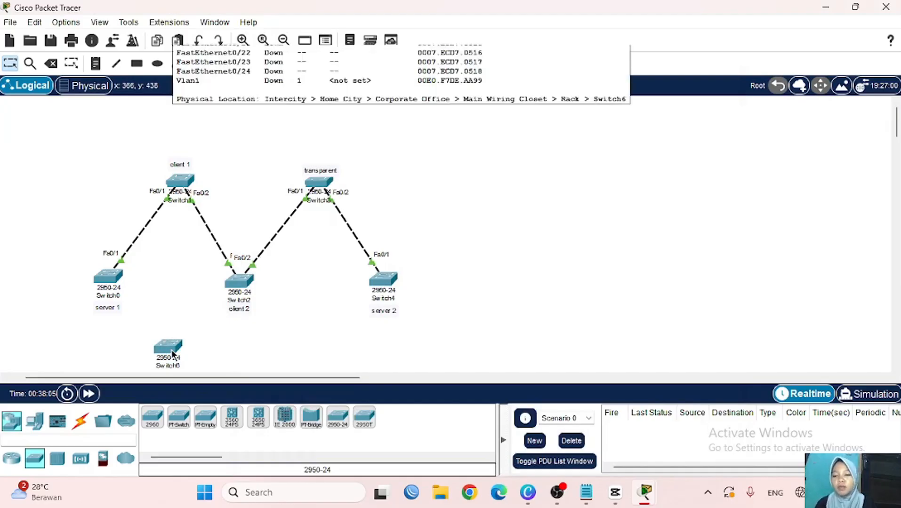
pyautogui.moveTo(170, 345); pyautogui.dragTo(465, 184)
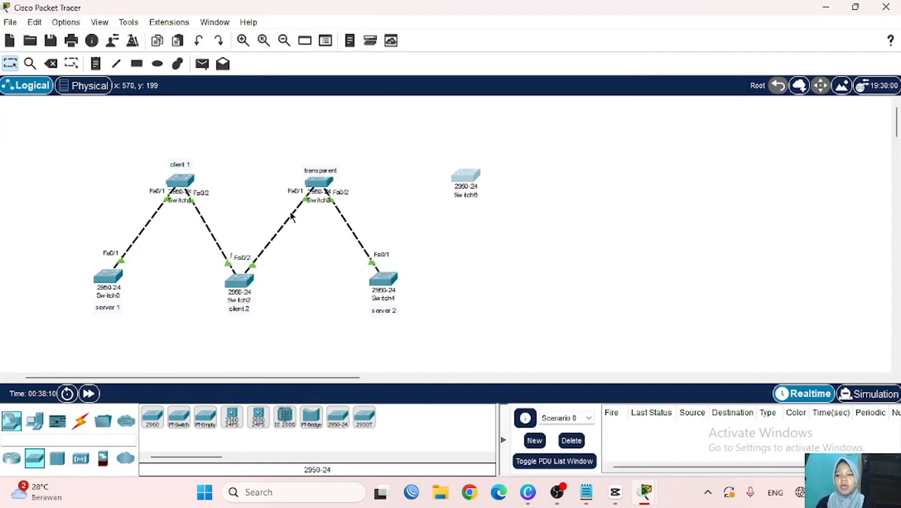
pyautogui.click(80, 420)
pyautogui.click(152, 417)
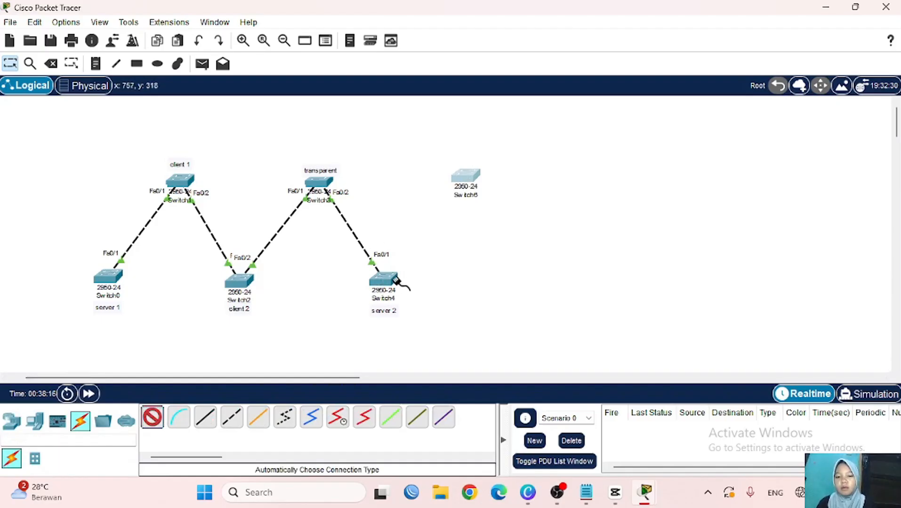
pyautogui.click(396, 280)
pyautogui.click(466, 178)
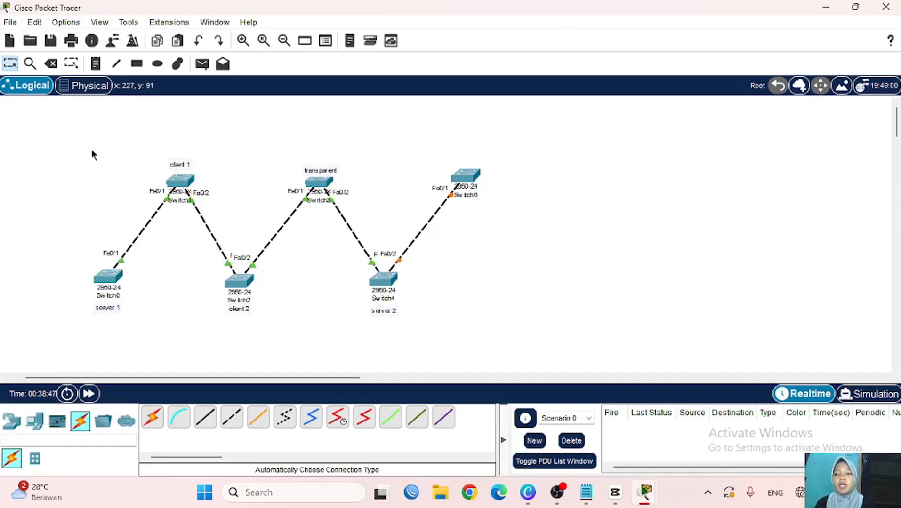
# - Select all switches on the canvas, then clear the selection
pyautogui.moveTo(90, 144); pyautogui.dragTo(408, 333)
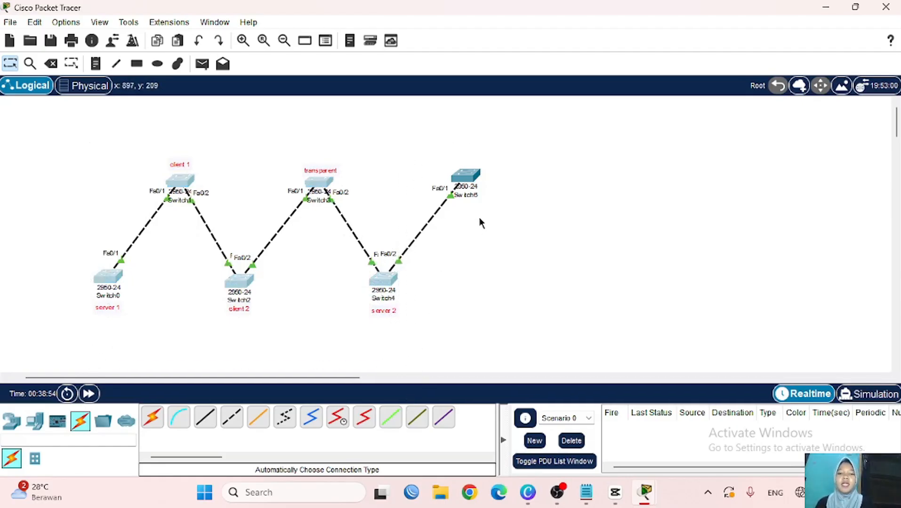
pyautogui.click(359, 206)
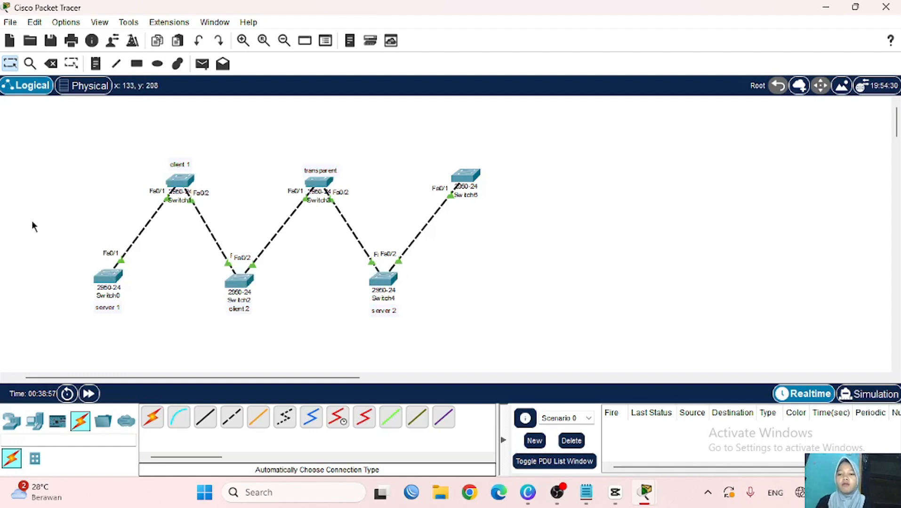
pyautogui.moveTo(93, 151); pyautogui.dragTo(400, 346)
pyautogui.click(399, 346)
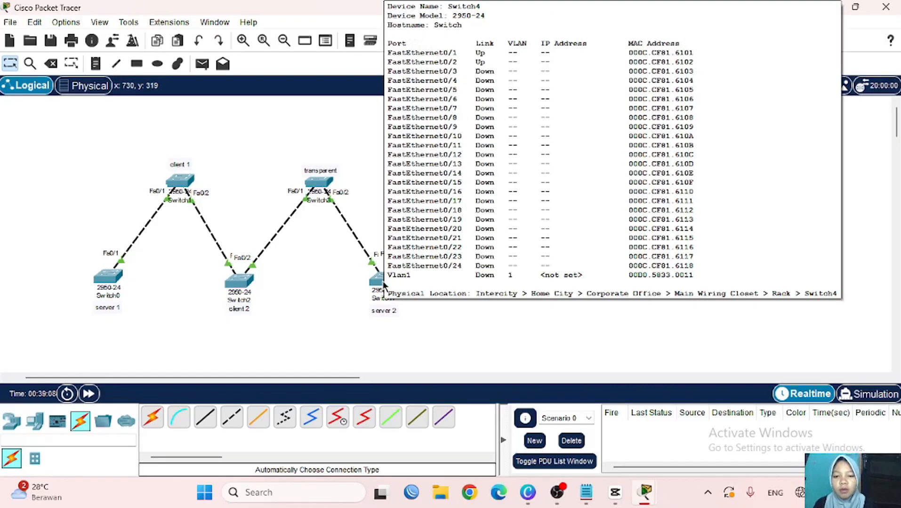
# - Open Switch4's CLI and enter global configuration mode with en and conf t
pyautogui.click(384, 281)
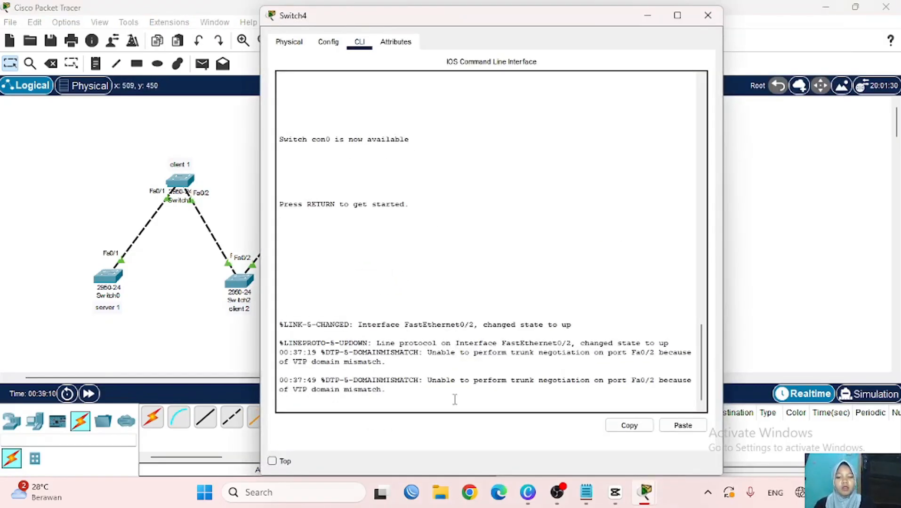
pyautogui.press('Return')
pyautogui.write('en')
pyautogui.press('Return')
pyautogui.write('co')
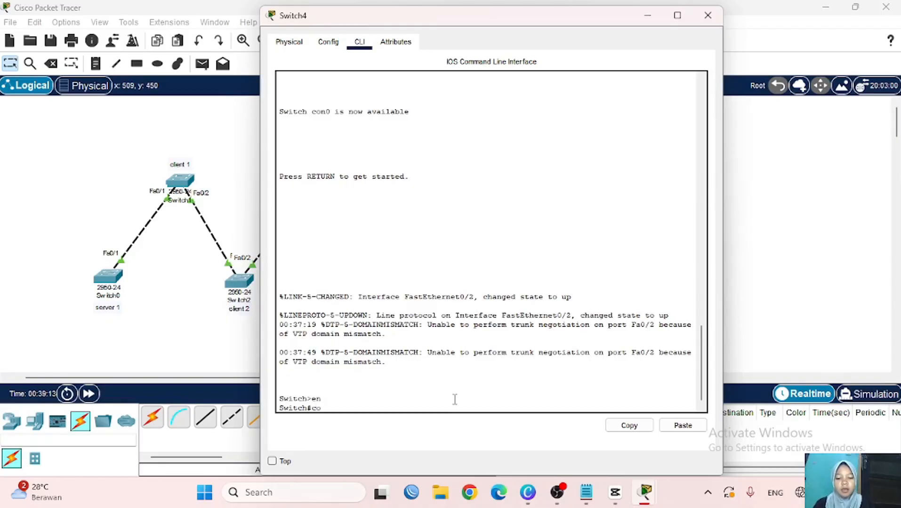
pyautogui.write('nf t')
pyautogui.press('Return')
pyautogui.hscroll(5, 201, 316)
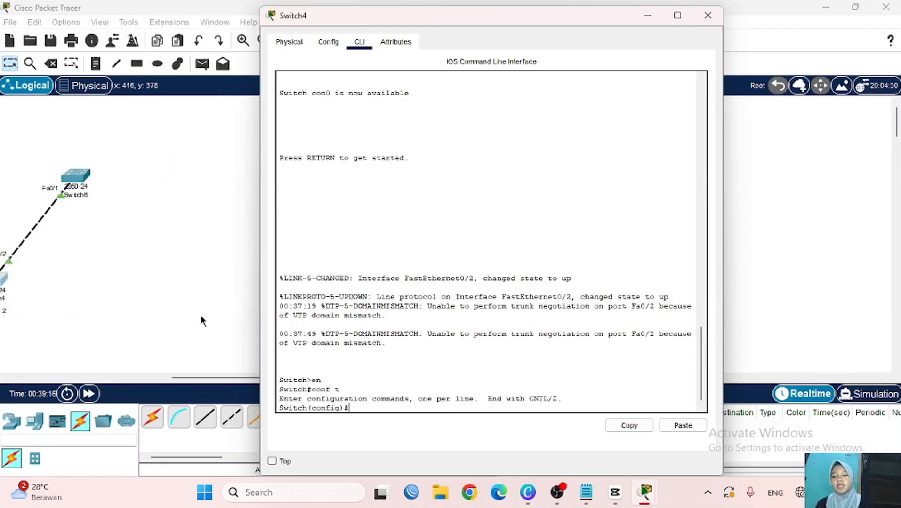
pyautogui.hscroll(-5, 201, 315)
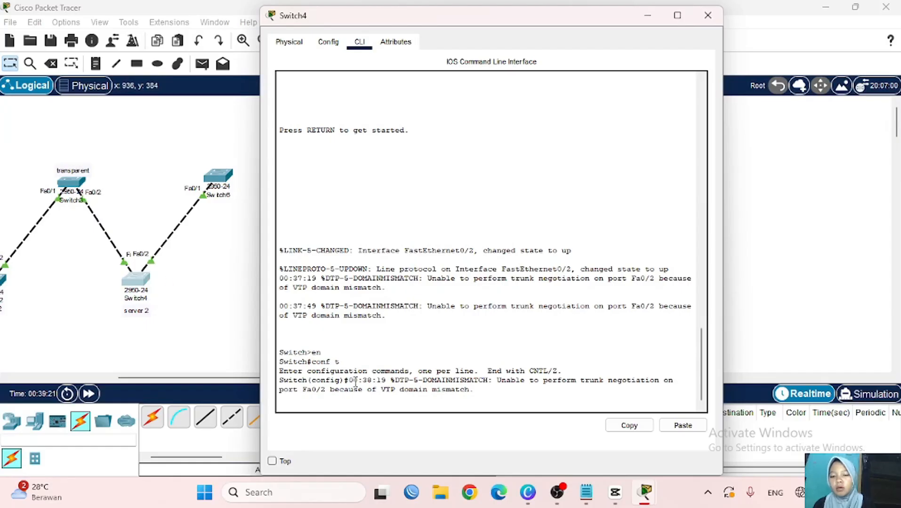
pyautogui.press('Return')
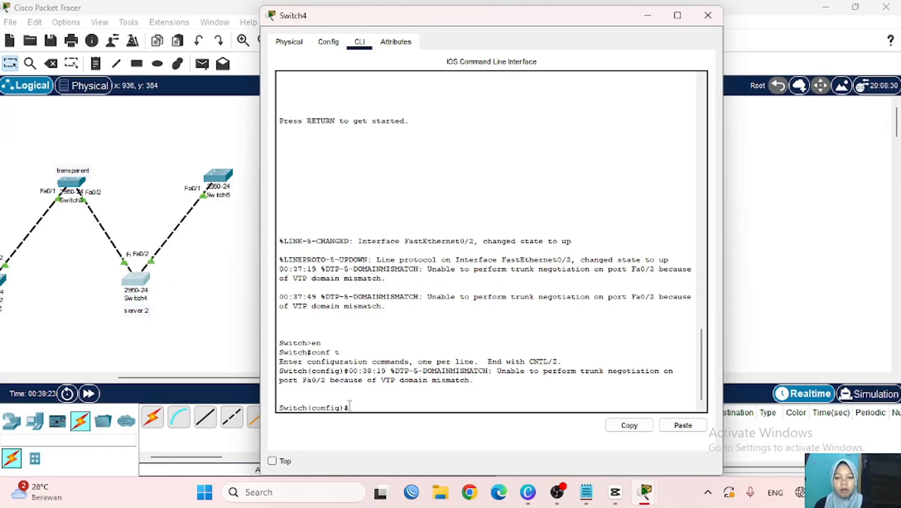
# - Set interface Fa0/2 to switchport mode trunk and return to the canvas
pyautogui.write('int fa0')
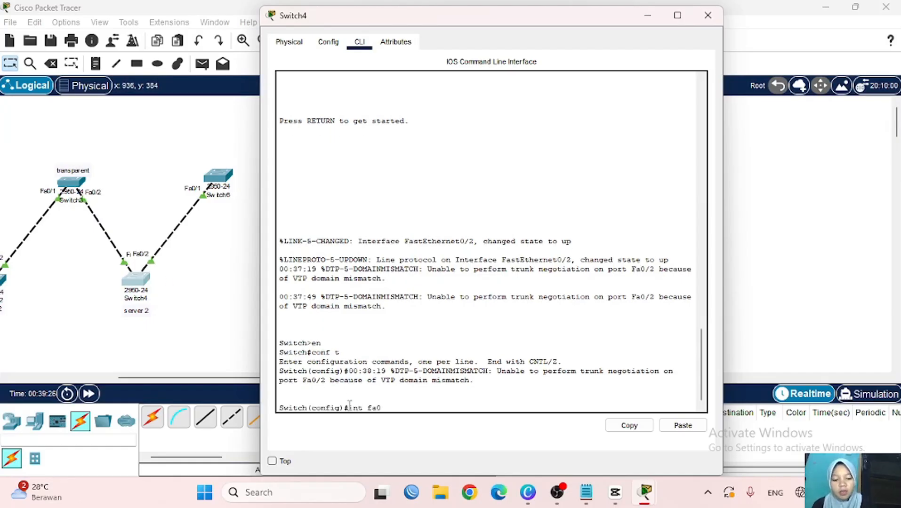
pyautogui.write('/2')
pyautogui.press('Return')
pyautogui.write('sw')
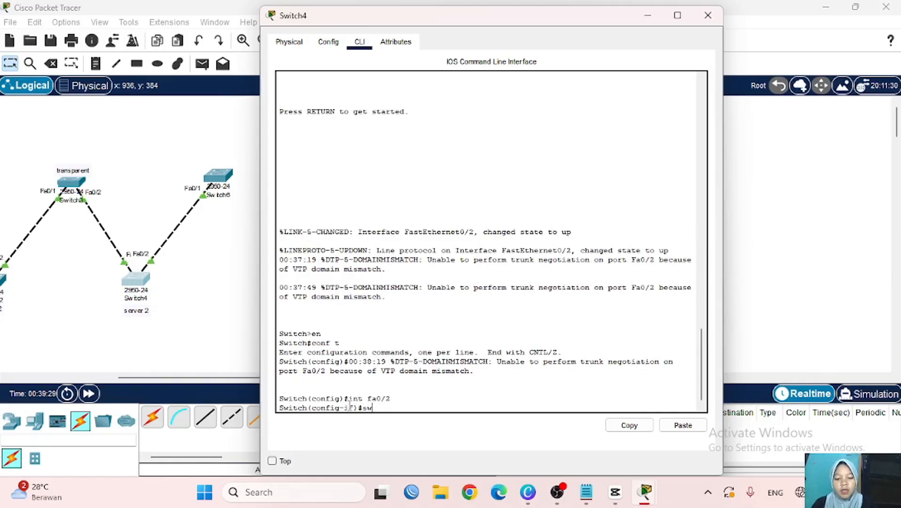
pyautogui.write('itchport mod')
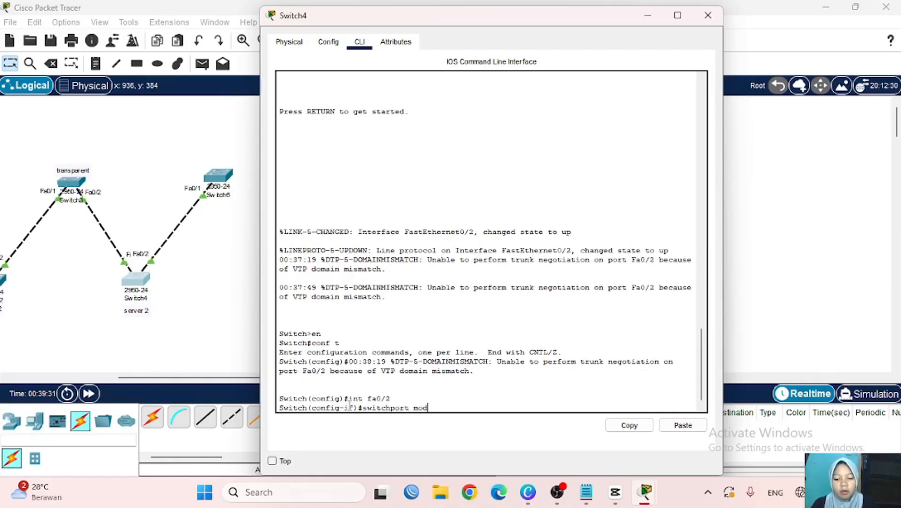
pyautogui.write('e trunk')
pyautogui.press('Return')
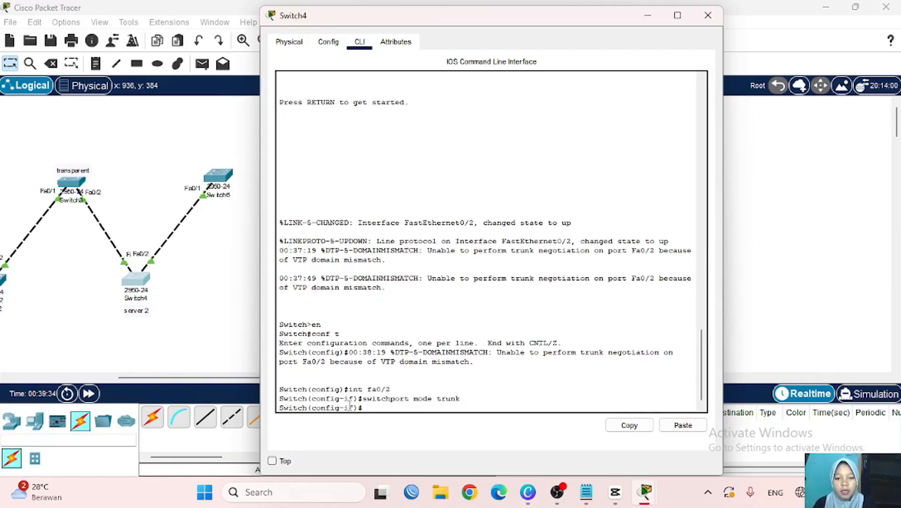
pyautogui.click(159, 312)
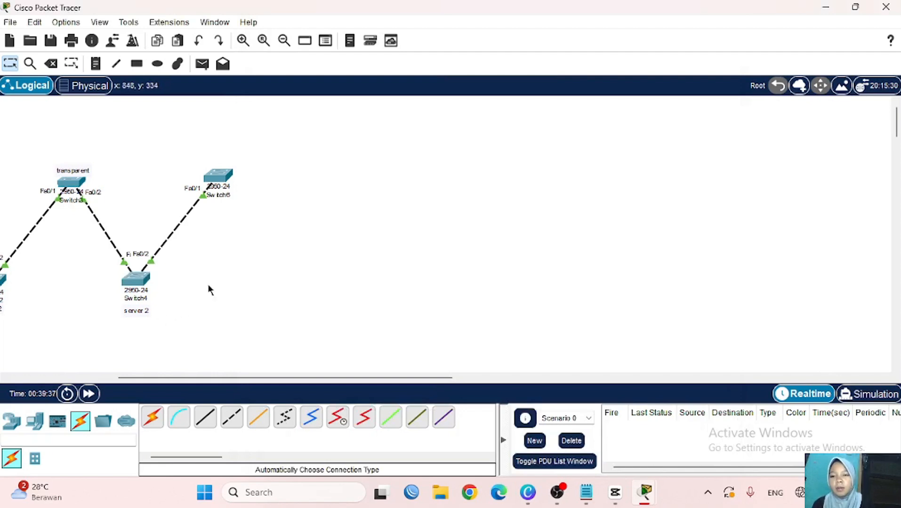
# - Open Switch6's CLI and exit VLAN configuration mode
pyautogui.click(223, 179)
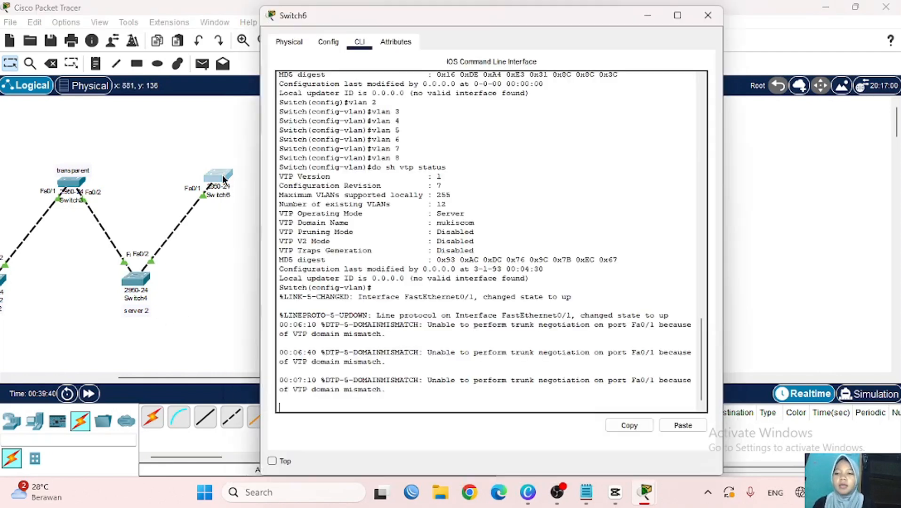
pyautogui.click(379, 403)
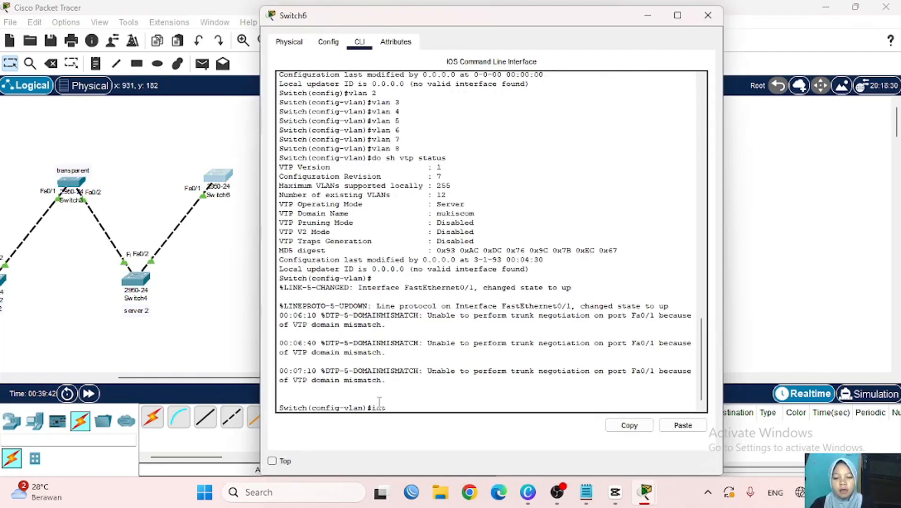
pyautogui.write('int')
pyautogui.press('BackSpace')
pyautogui.press('BackSpace')
pyautogui.press('BackSpace')
pyautogui.write('ex')
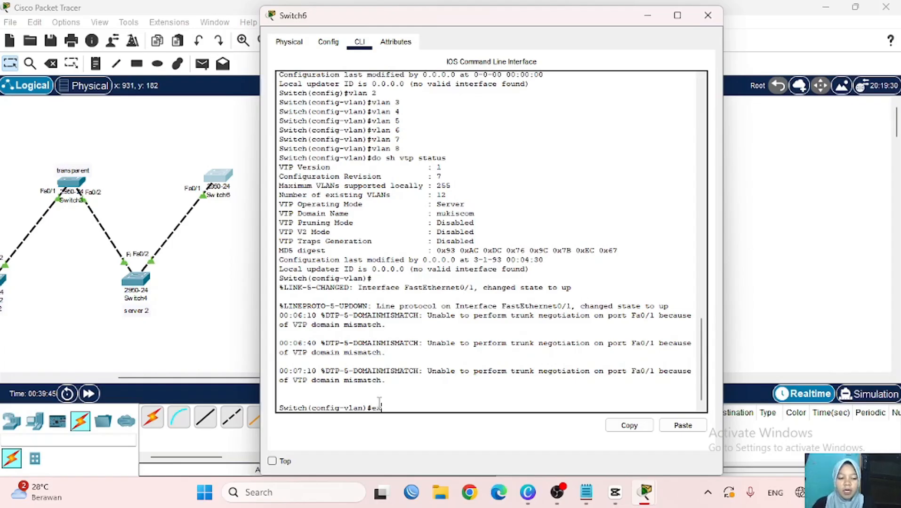
pyautogui.press('Return')
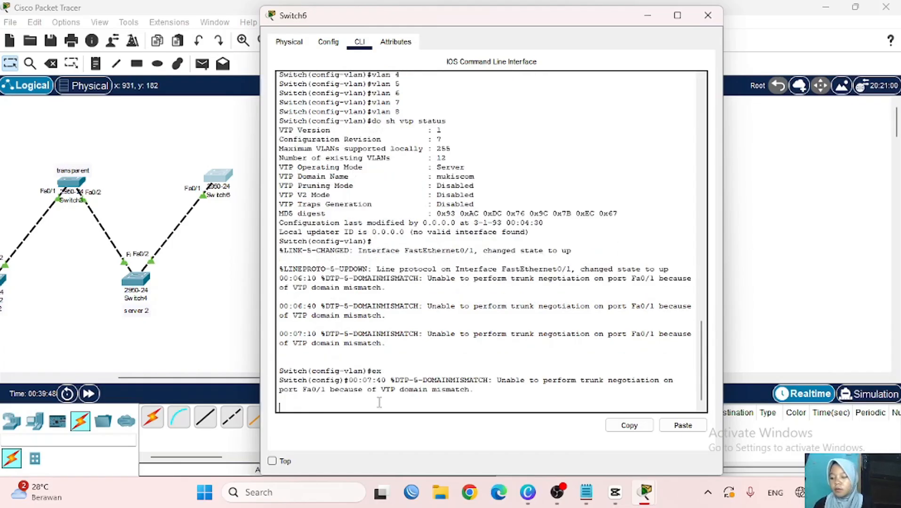
# - Make Switch6's Fa0/1 a trunk port and nudge Switch7 slightly up and left
pyautogui.write('itch(config)#int')
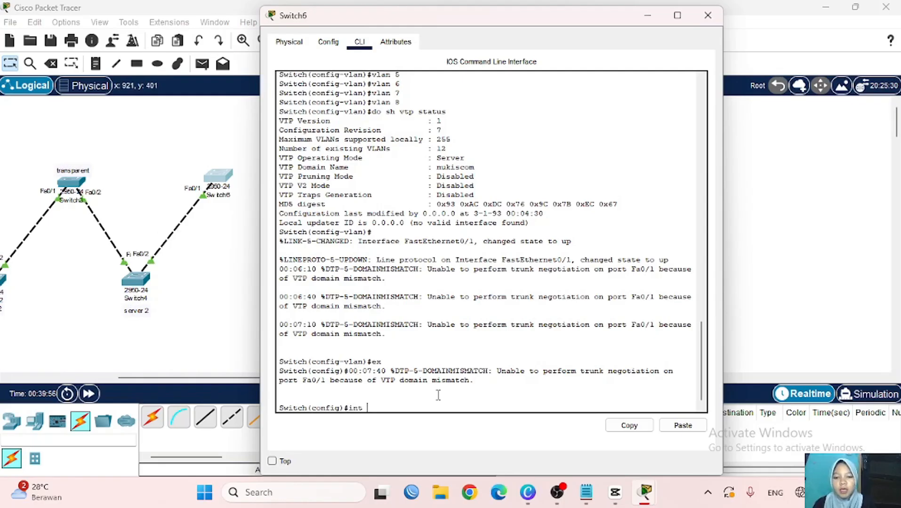
pyautogui.write(' fa0')
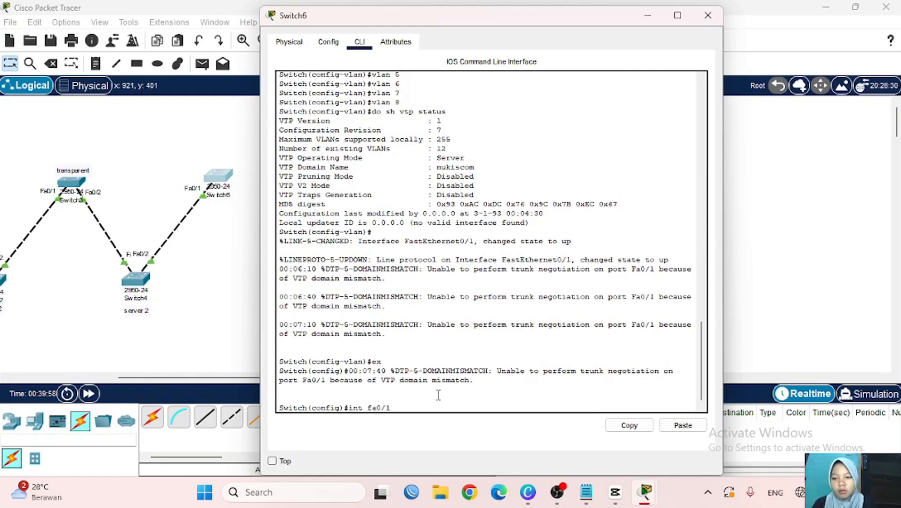
pyautogui.write('/1')
pyautogui.press('Return')
pyautogui.write('sw')
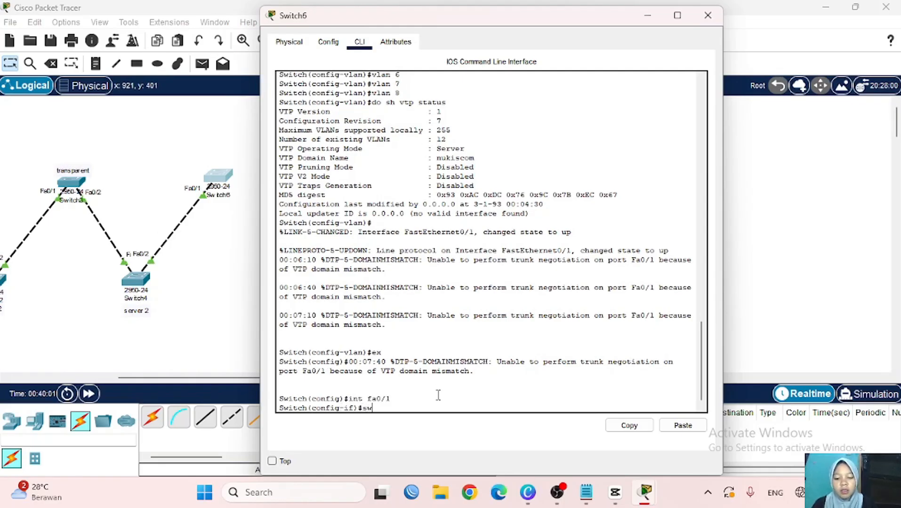
pyautogui.write('itchport mo')
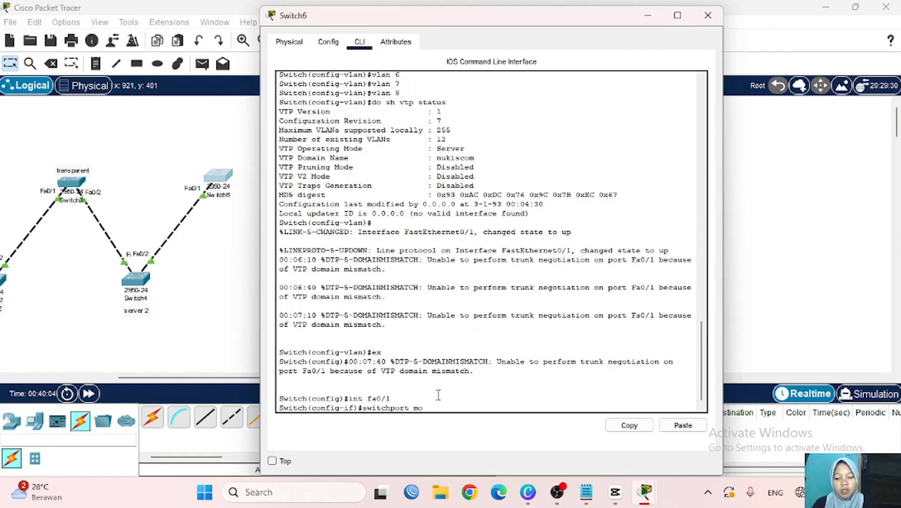
pyautogui.write('de trunk')
pyautogui.press('Return')
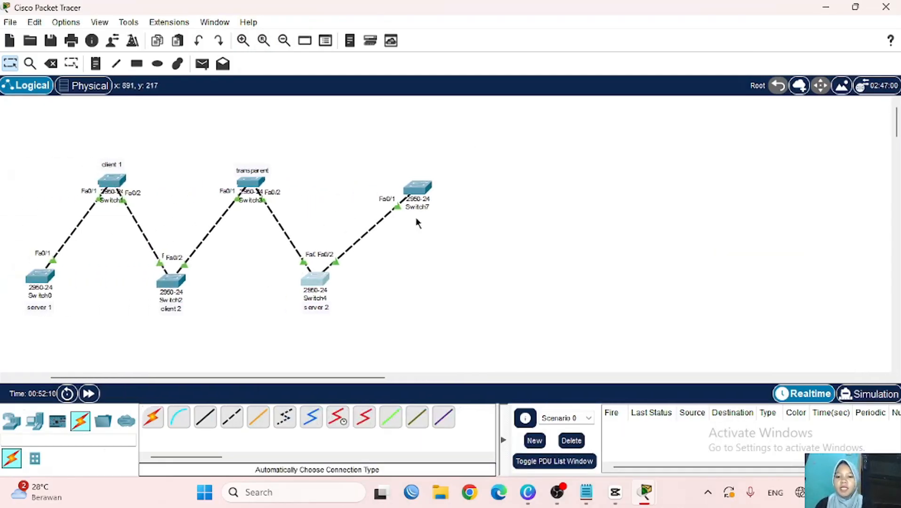
pyautogui.moveTo(417, 188); pyautogui.dragTo(390, 182)
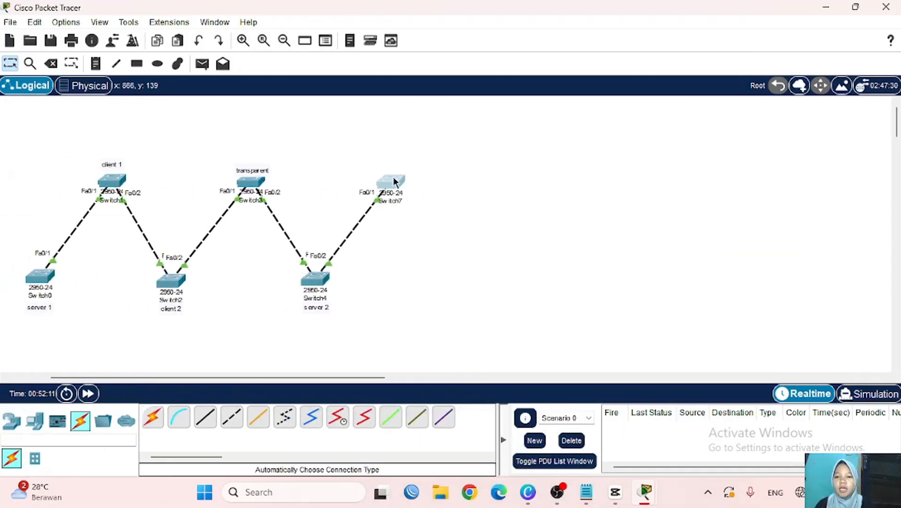
# - Rerun Switch2's VLAN brief, now listing VLAN0004–VLAN0008 alongside VLANs a and b
pyautogui.click(172, 281)
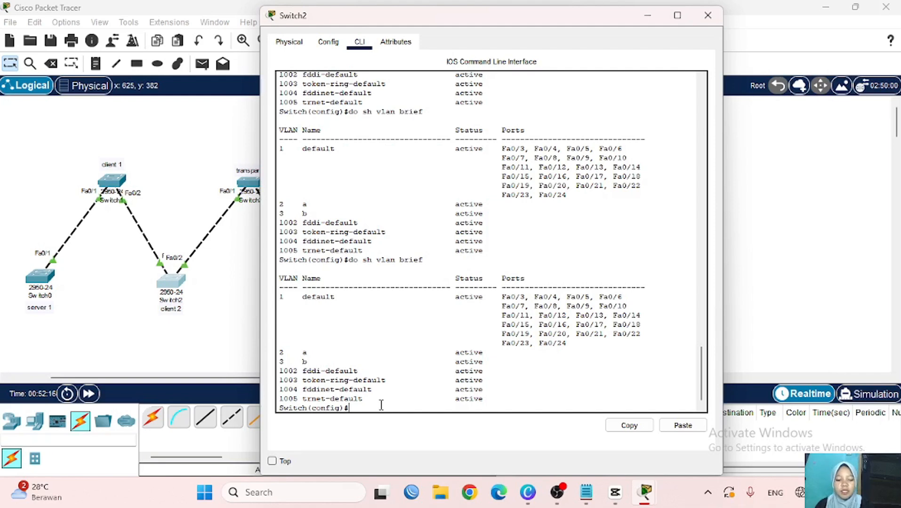
pyautogui.press('Up')
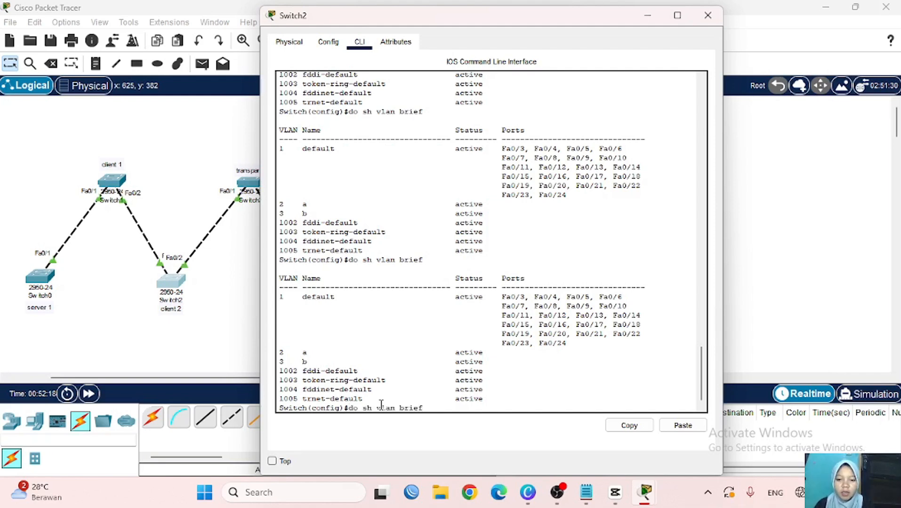
pyautogui.press('Return')
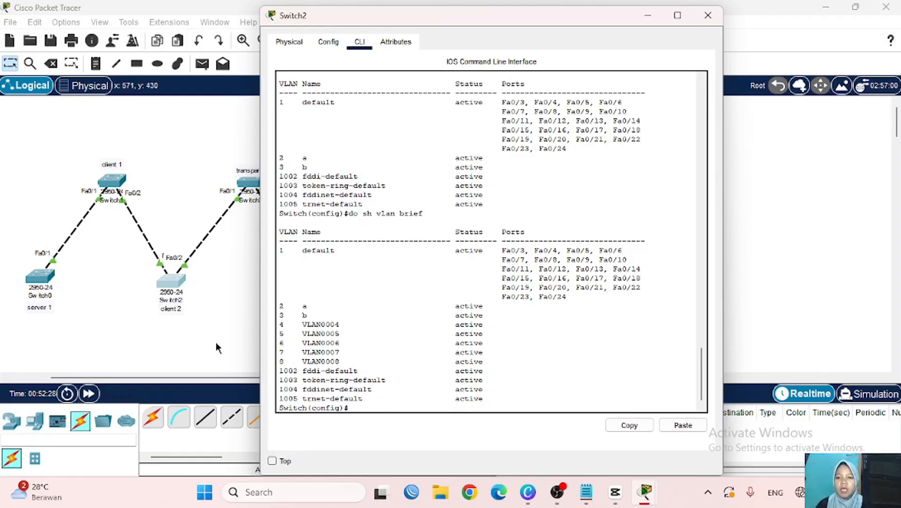
pyautogui.hscroll(5, 183, 328)
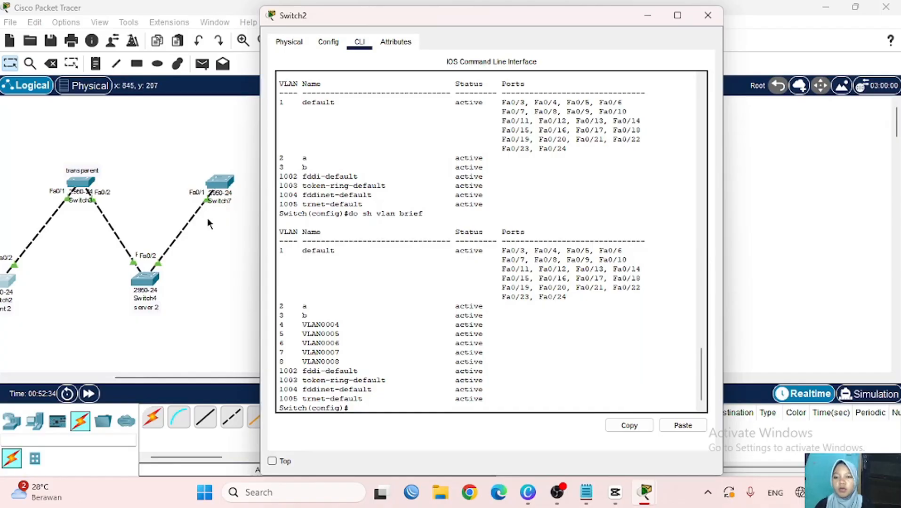
# - Bring the topology to the front and scroll across the switch chain
pyautogui.click(229, 201)
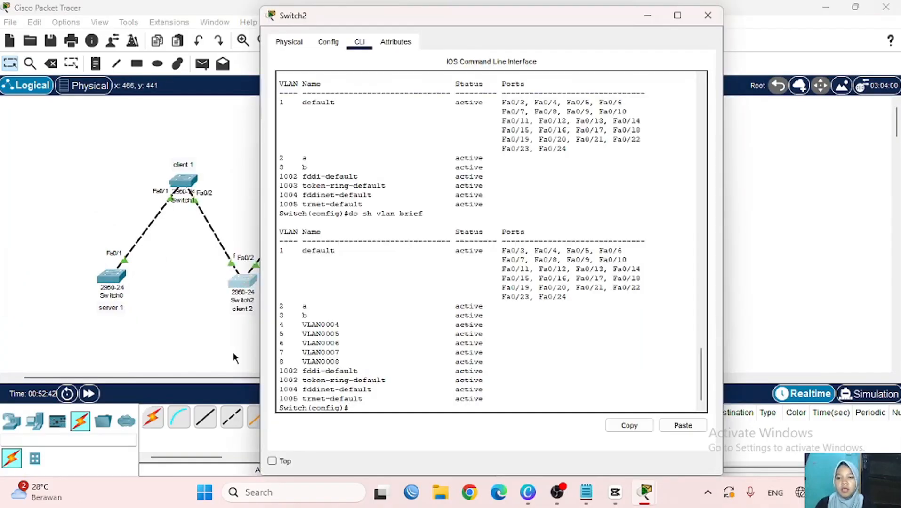
pyautogui.hscroll(10, 232, 358)
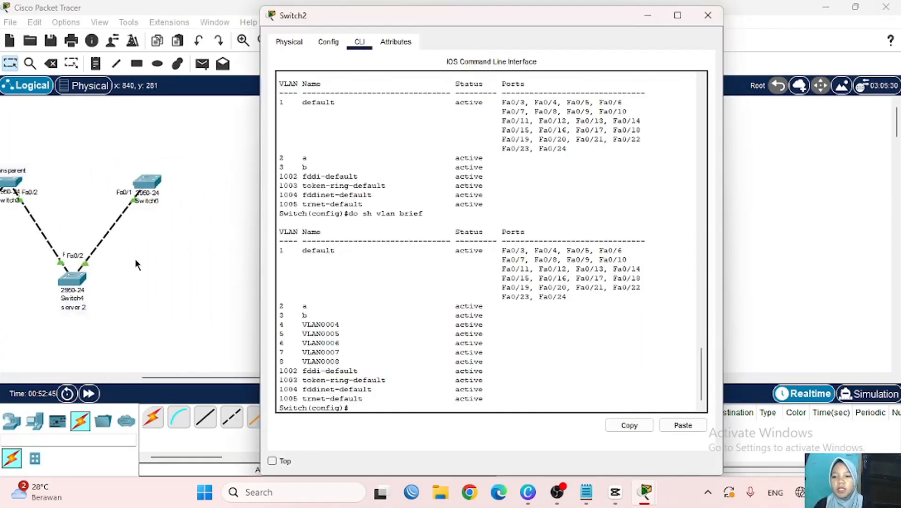
pyautogui.hscroll(-10, 136, 265)
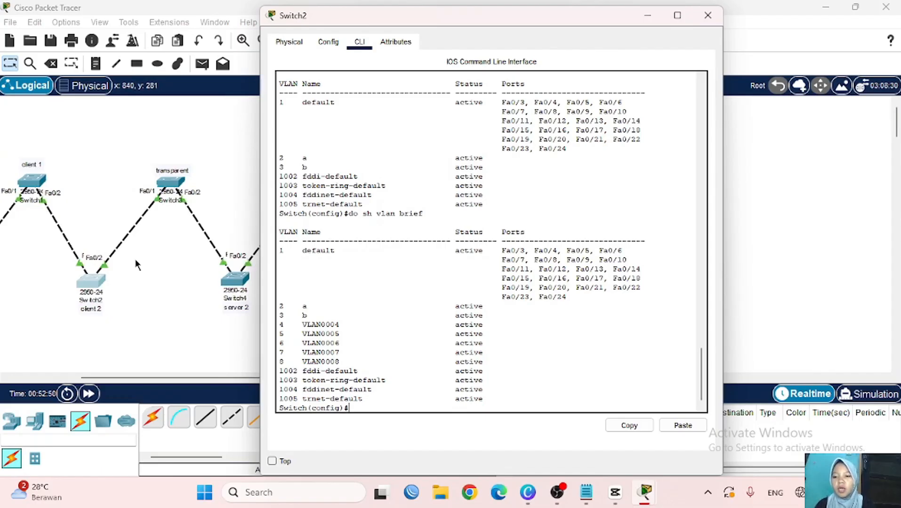
pyautogui.hscroll(-5, 135, 264)
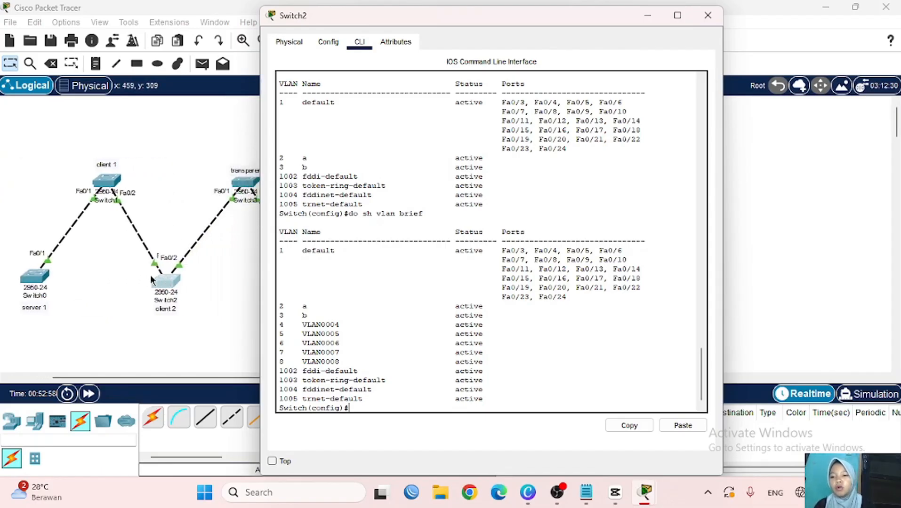
pyautogui.hscroll(5, 136, 308)
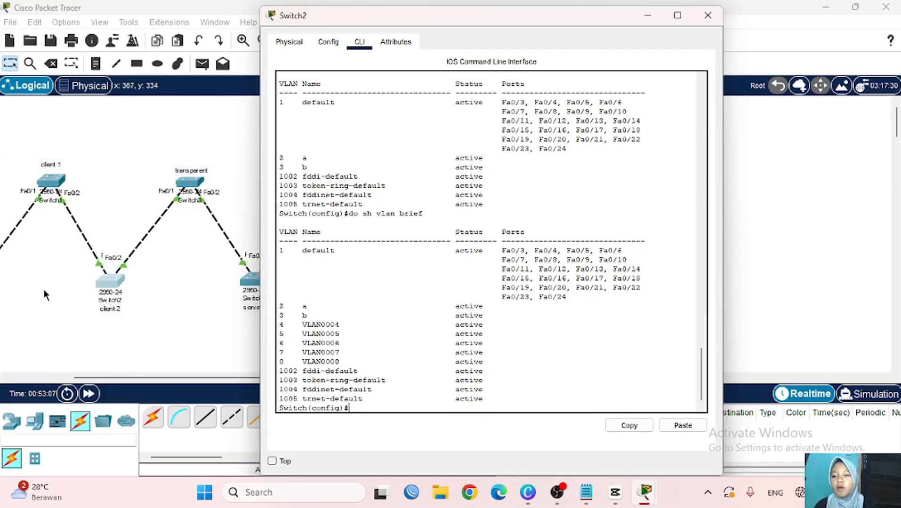
pyautogui.hscroll(5, 126, 301)
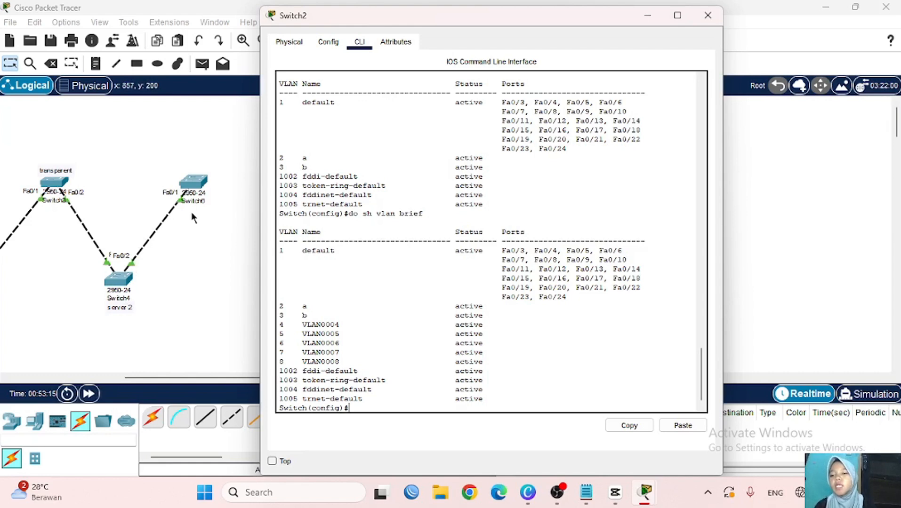
pyautogui.hscroll(-5, 126, 224)
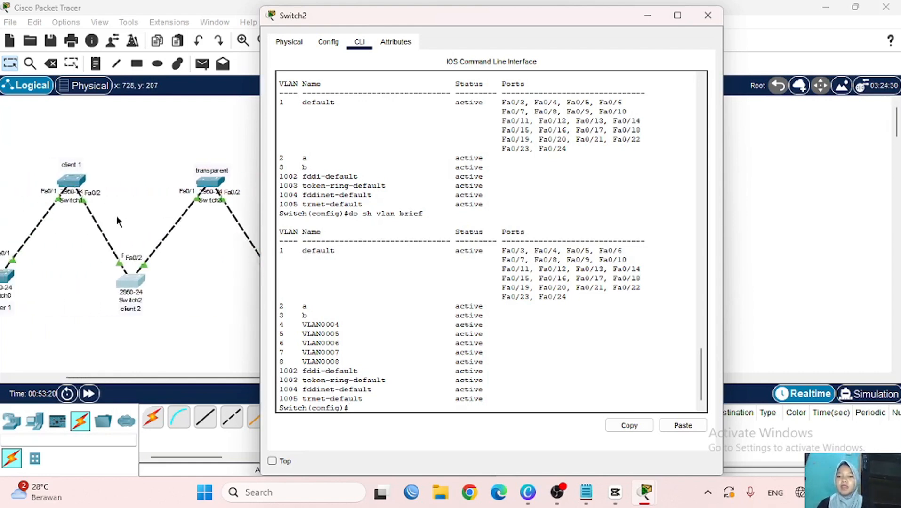
# - Delete the Switch4–Switch6 cable with the Delete tool and reopen Switch6's CLI
pyautogui.click(200, 292)
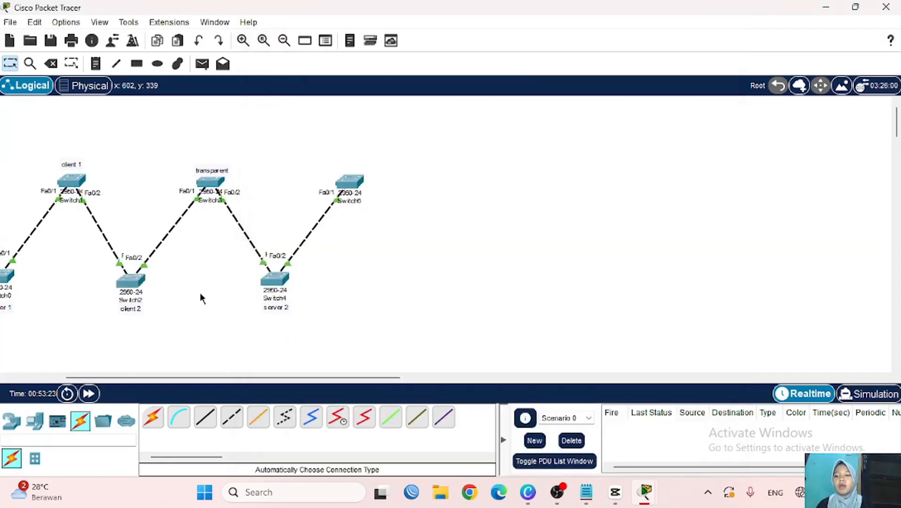
pyautogui.hscroll(3, 367, 291)
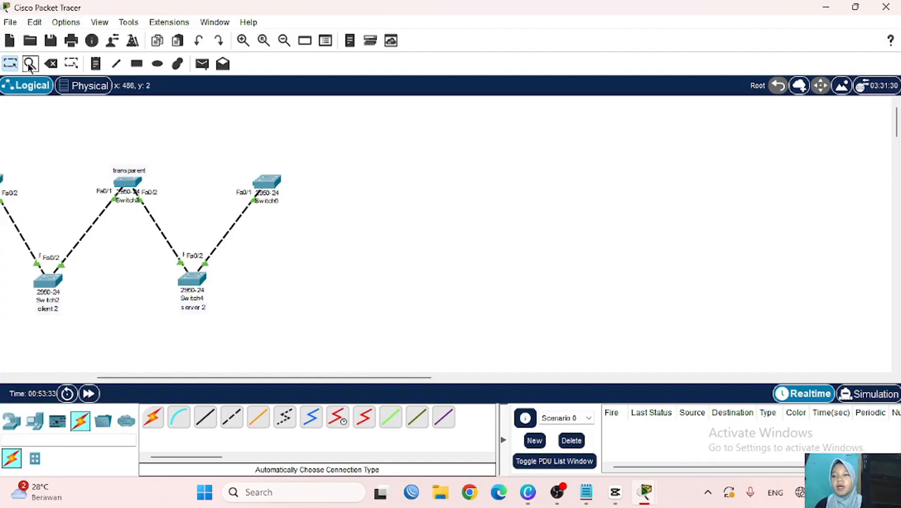
pyautogui.click(51, 63)
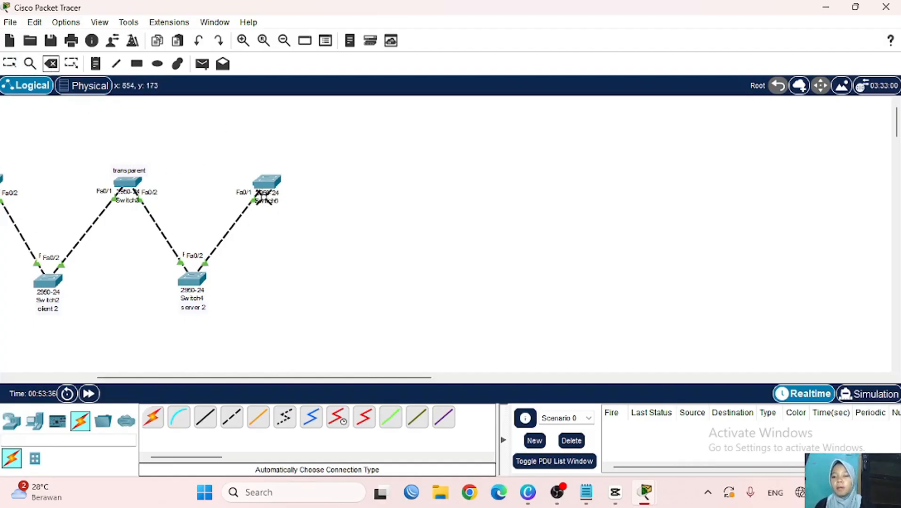
pyautogui.click(224, 234)
pyautogui.click(10, 62)
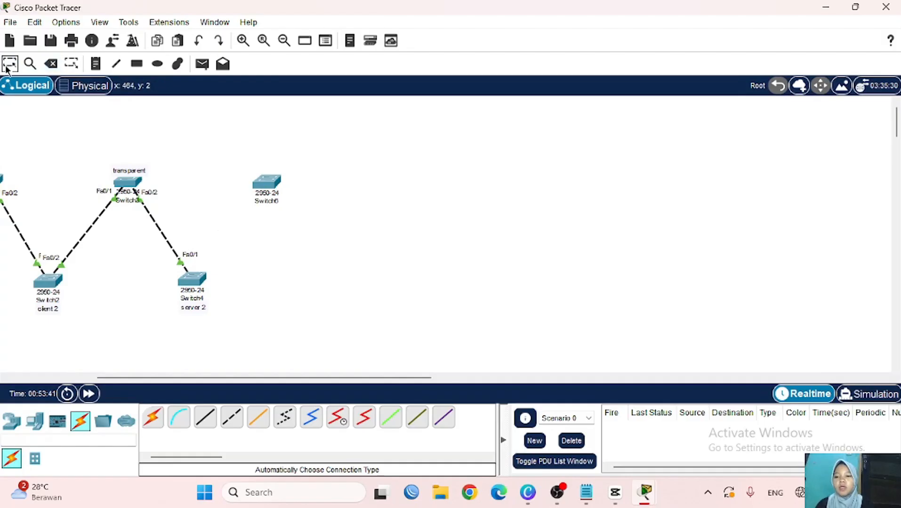
pyautogui.click(267, 183)
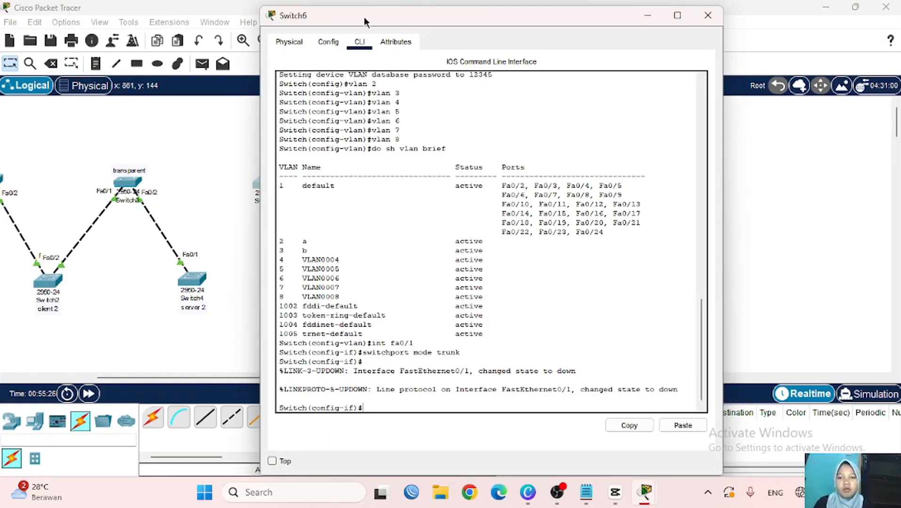
# - Exit interface configuration and set Switch6 to VTP transparent mode
pyautogui.moveTo(364, 16); pyautogui.dragTo(442, 13)
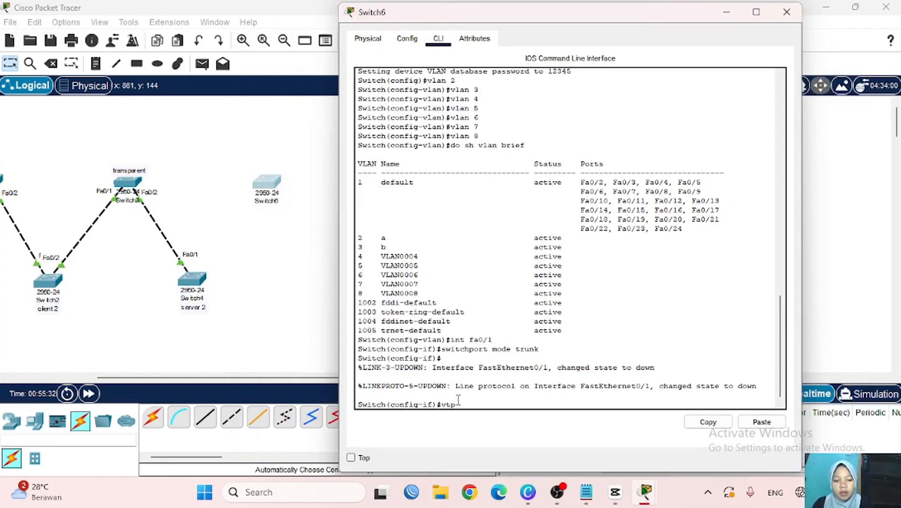
pyautogui.press('BackSpace')
pyautogui.press('BackSpace')
pyautogui.press('BackSpace')
pyautogui.write('ex')
pyautogui.press('Return')
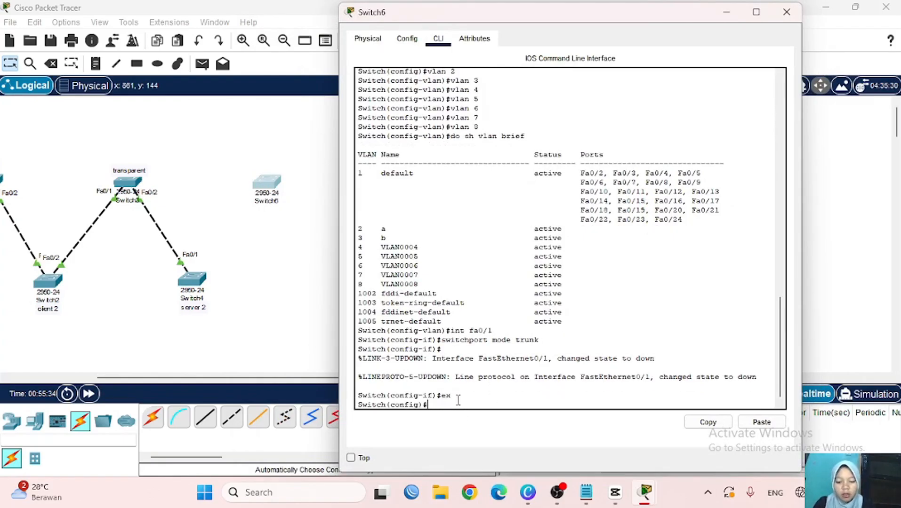
pyautogui.write('vtp mod')
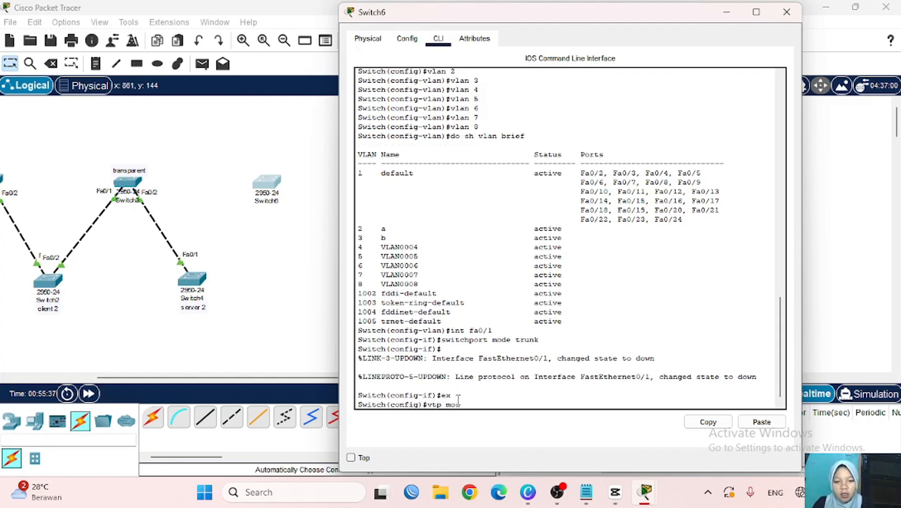
pyautogui.write('e transparent')
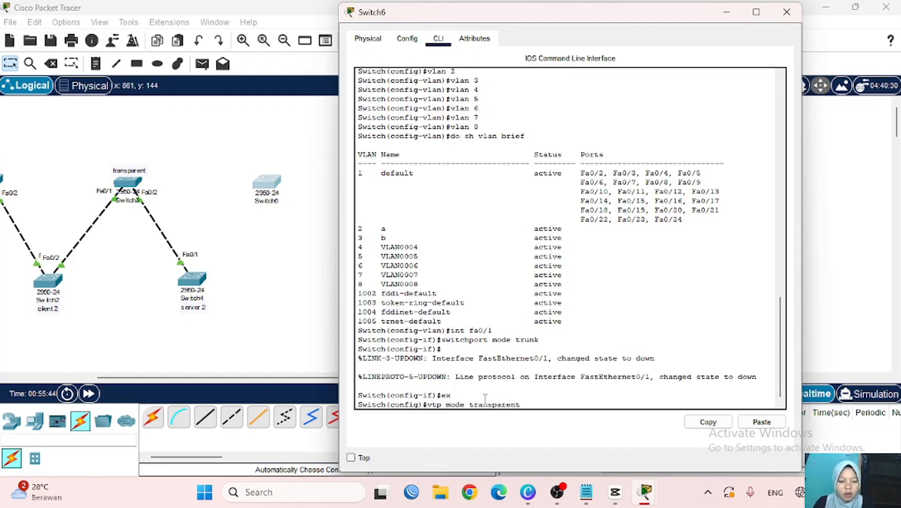
pyautogui.press('Return')
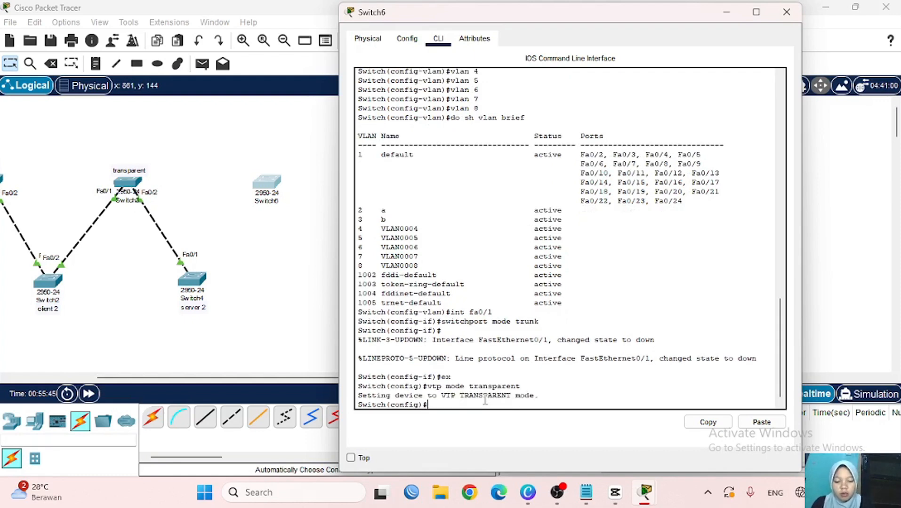
# - Set VTP domain nukeis.com and the VTP password, then check status showing revision 0, 12 VLANs
pyautogui.write('vtp domain')
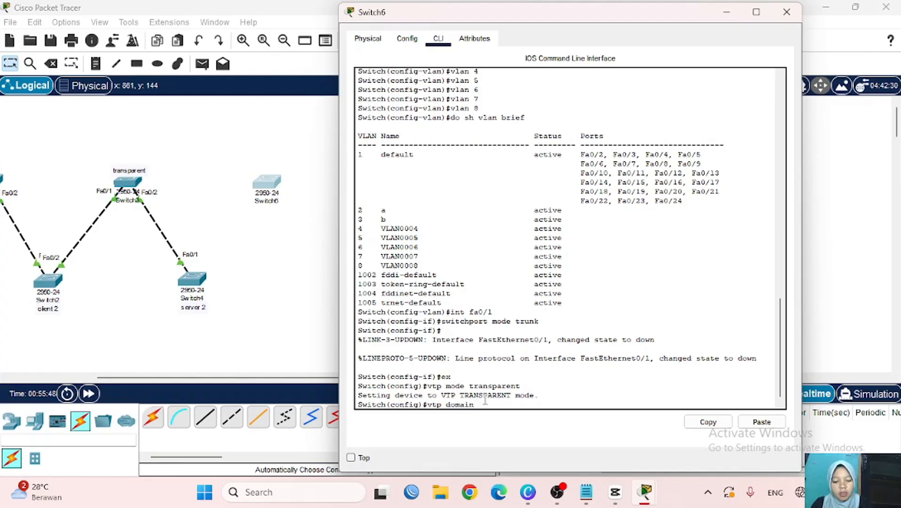
pyautogui.write(' nukeis')
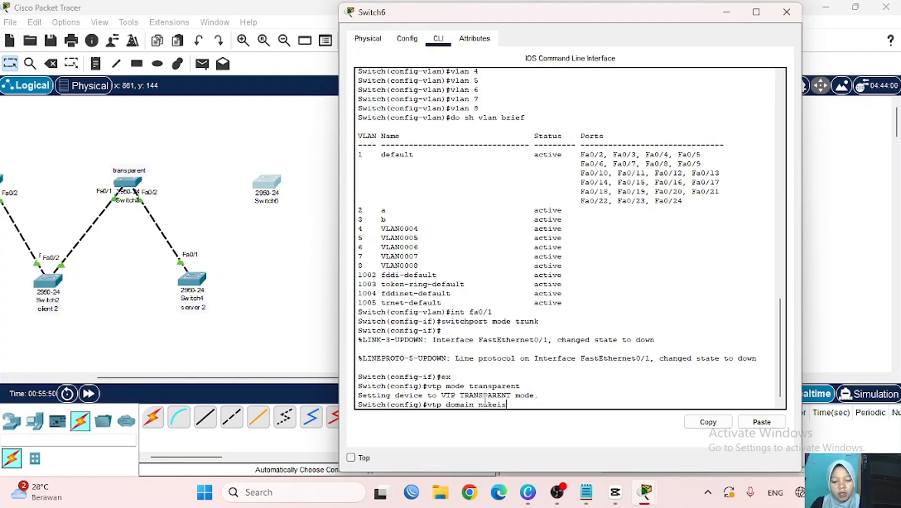
pyautogui.write('.com')
pyautogui.press('Return')
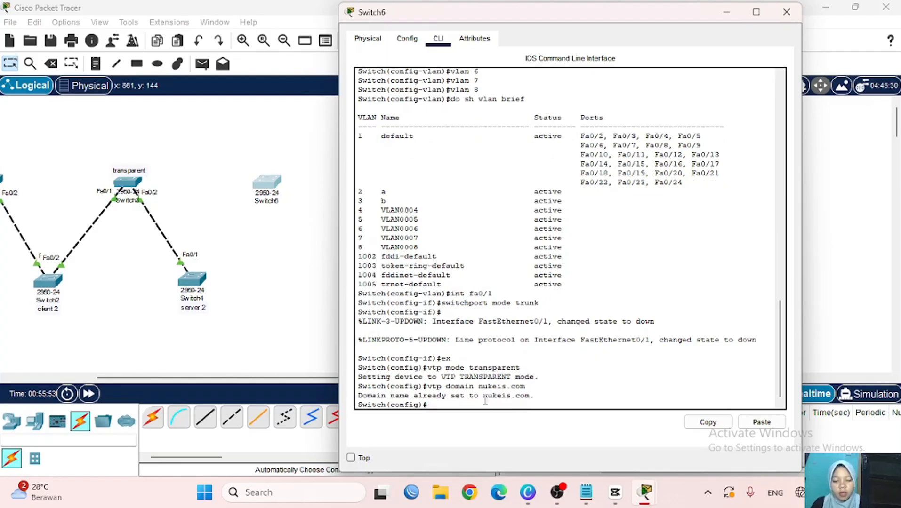
pyautogui.write('vtp')
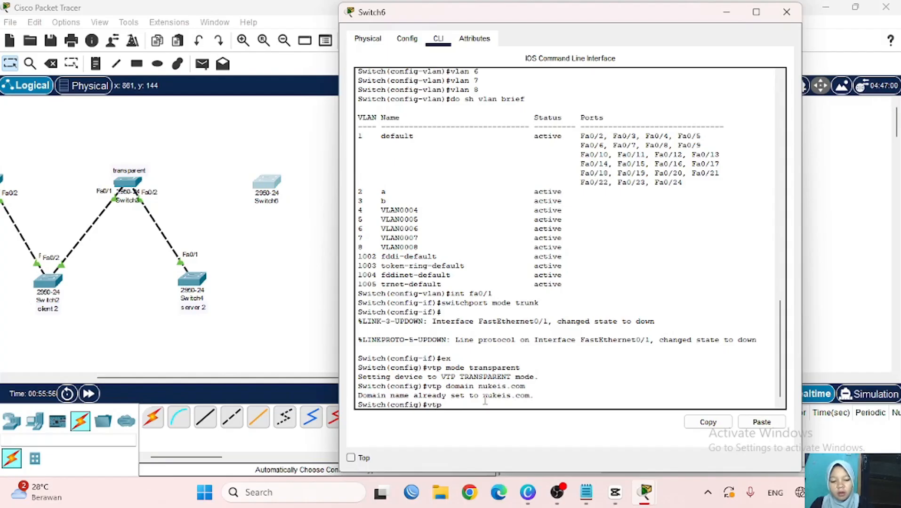
pyautogui.write(' password')
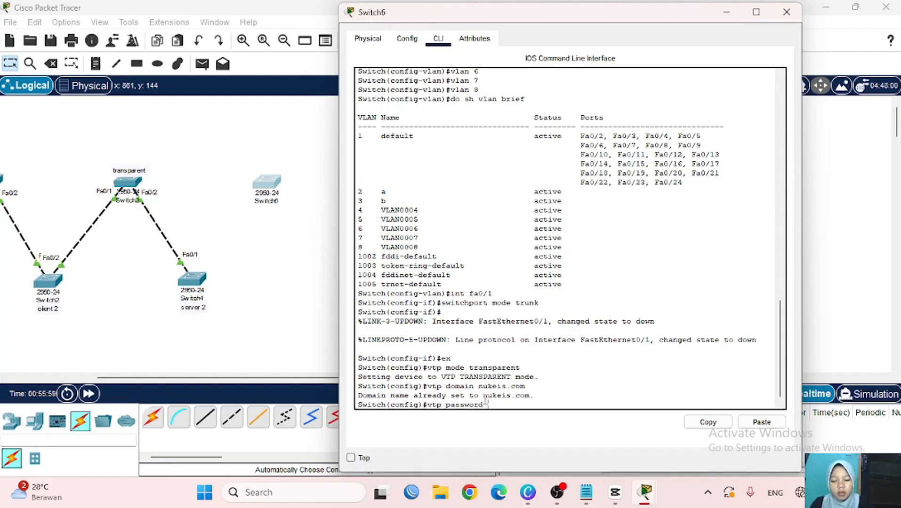
pyautogui.write(' 12345')
pyautogui.press('Return')
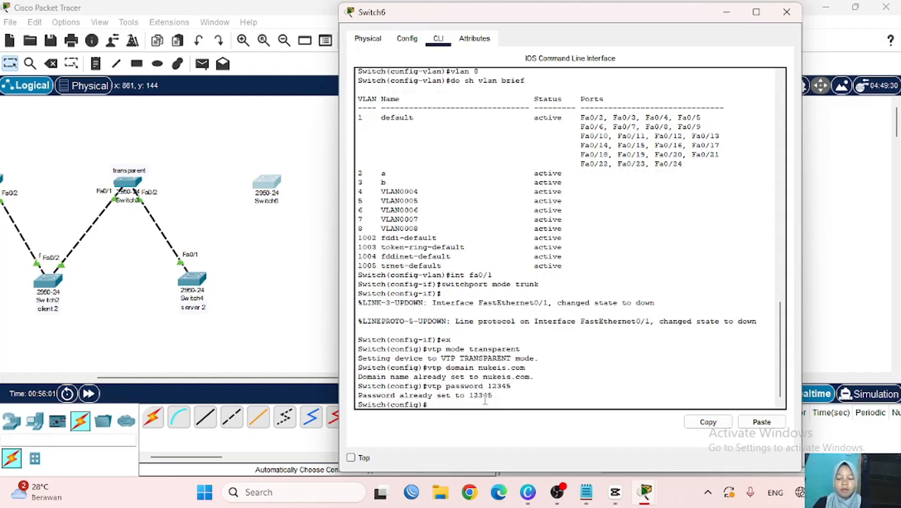
pyautogui.write('do sh v')
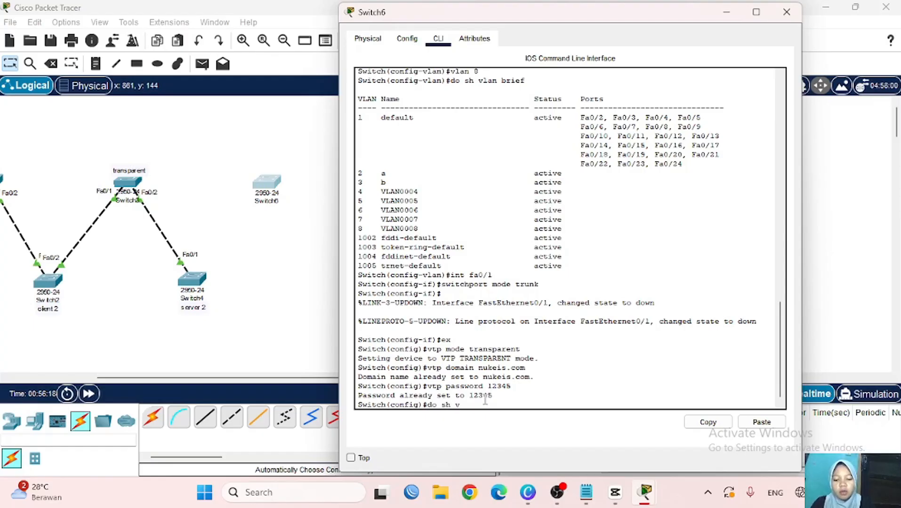
pyautogui.write('tp status')
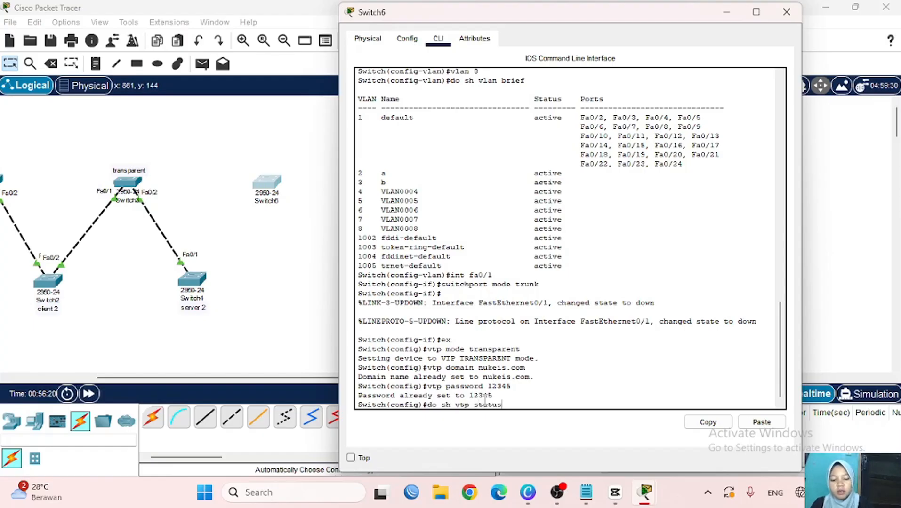
pyautogui.press('Return')
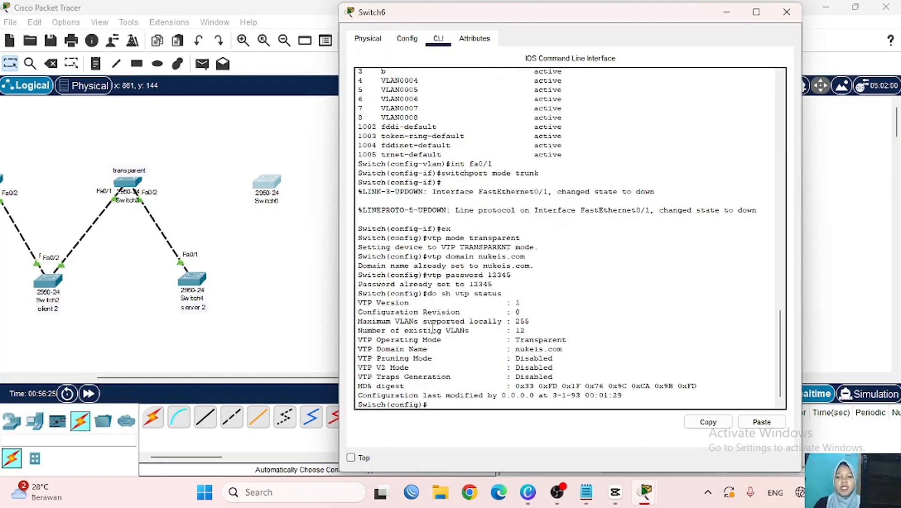
pyautogui.hscroll(3, 298, 324)
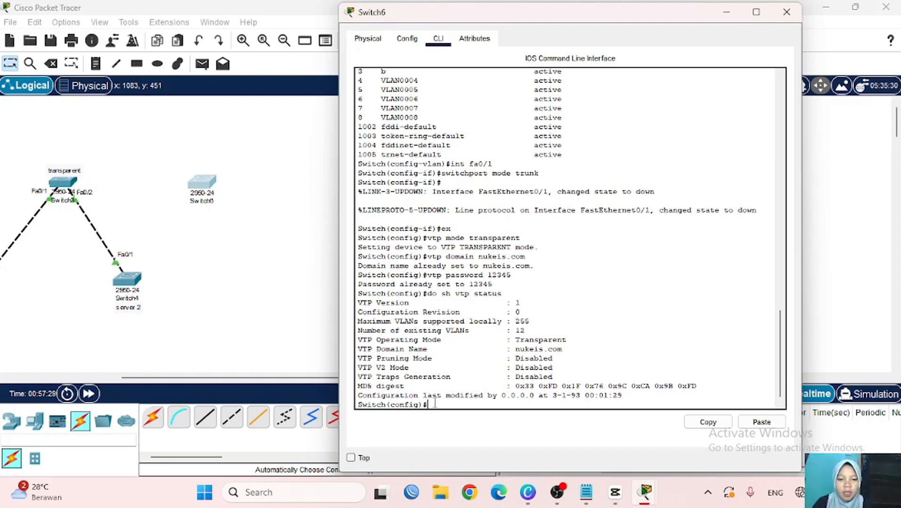
# - Switch Switch6 to VTP server mode in domain nukeis.com with the VTP password
pyautogui.press('Up')
pyautogui.press('Up')
pyautogui.press('Up')
pyautogui.press('Up')
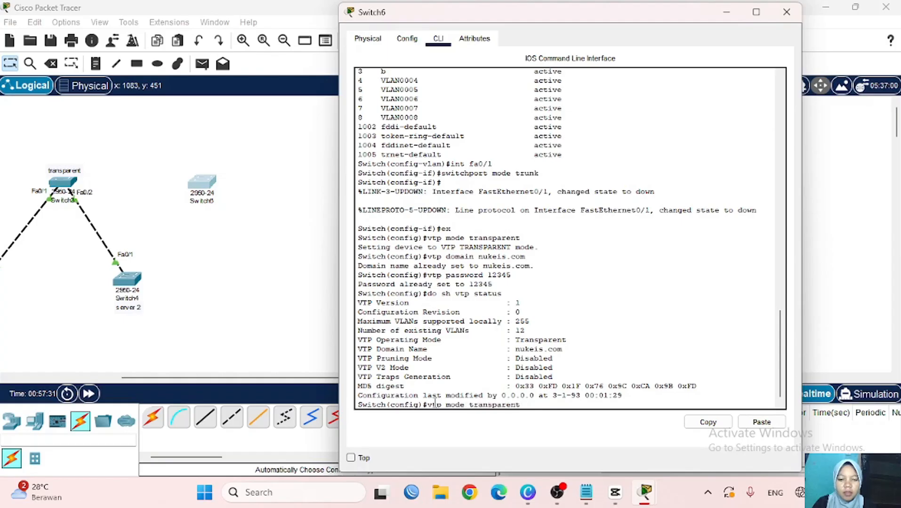
pyautogui.press('BackSpace')
pyautogui.press('BackSpace')
pyautogui.press('BackSpace')
pyautogui.press('BackSpace')
pyautogui.press('BackSpace')
pyautogui.press('BackSpace')
pyautogui.press('BackSpace')
pyautogui.press('BackSpace')
pyautogui.press('BackSpace')
pyautogui.press('BackSpace')
pyautogui.press('BackSpace')
pyautogui.write('server')
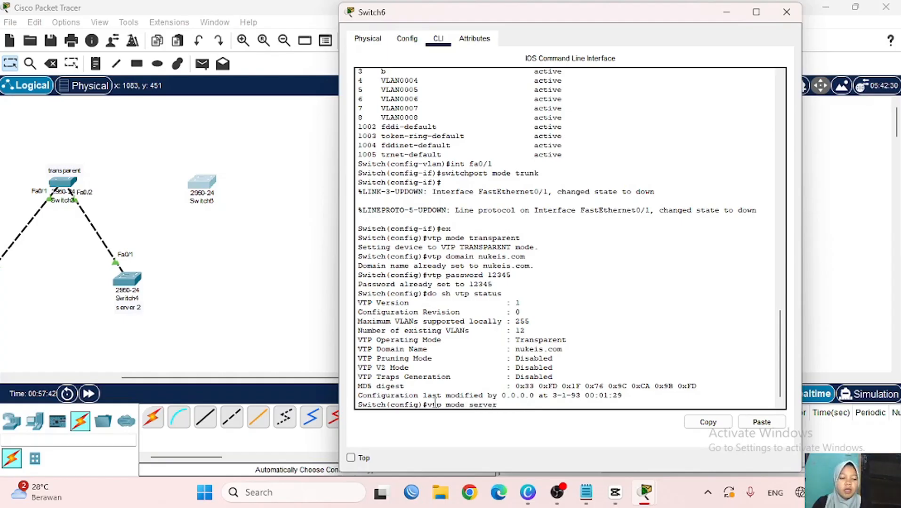
pyautogui.press('Return')
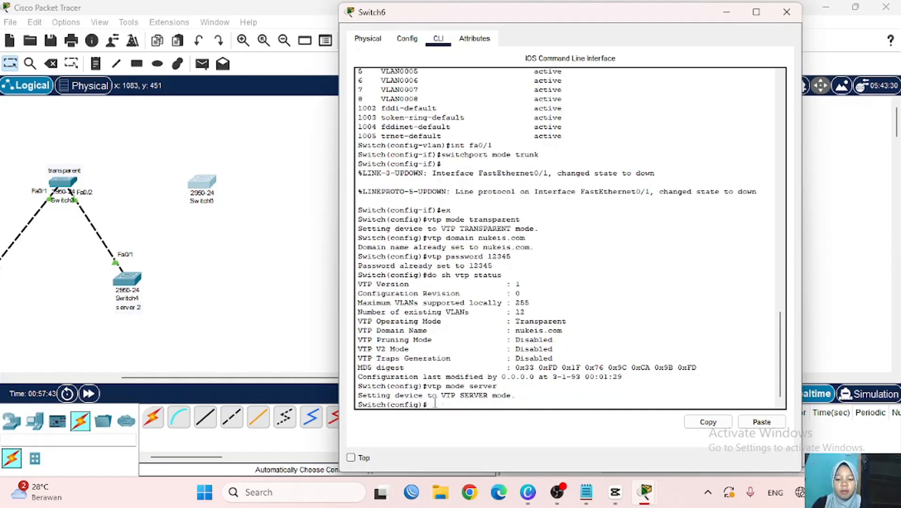
pyautogui.write('vtp do')
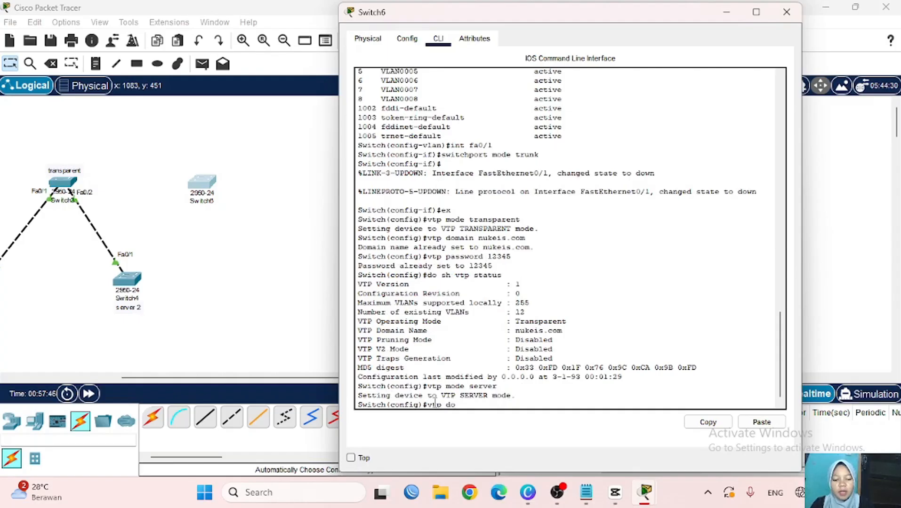
pyautogui.write('main nuke')
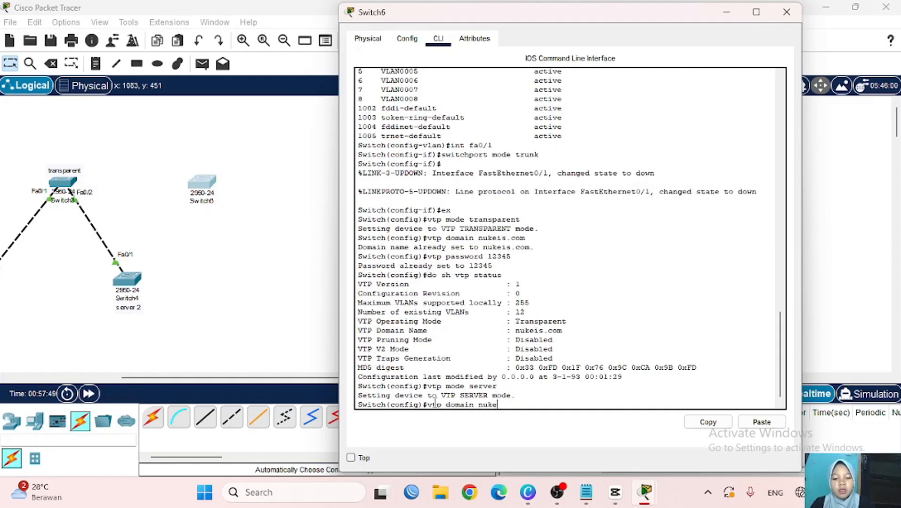
pyautogui.write('is.com')
pyautogui.press('Return')
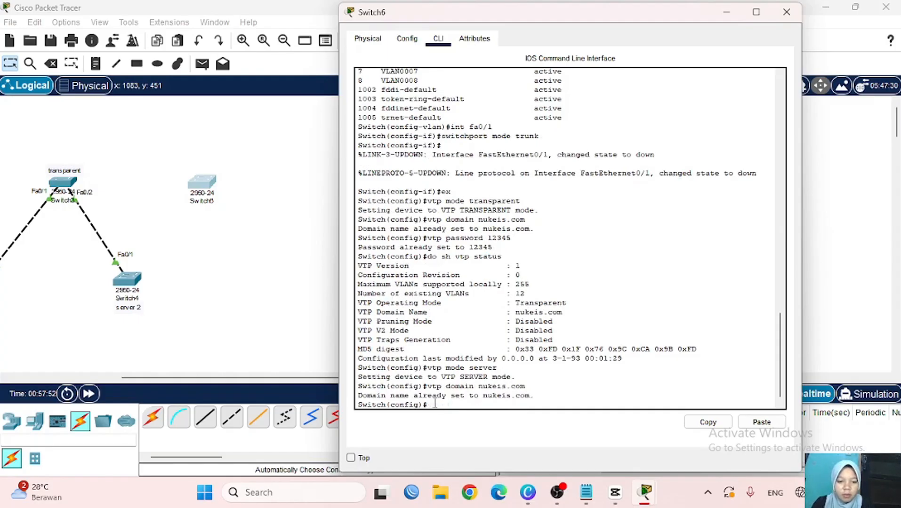
pyautogui.write('vtp')
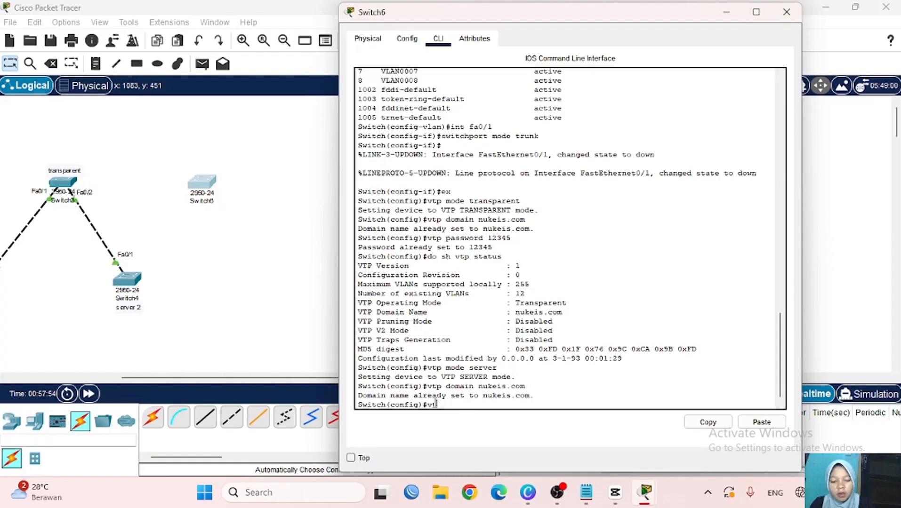
pyautogui.write(' password 12345')
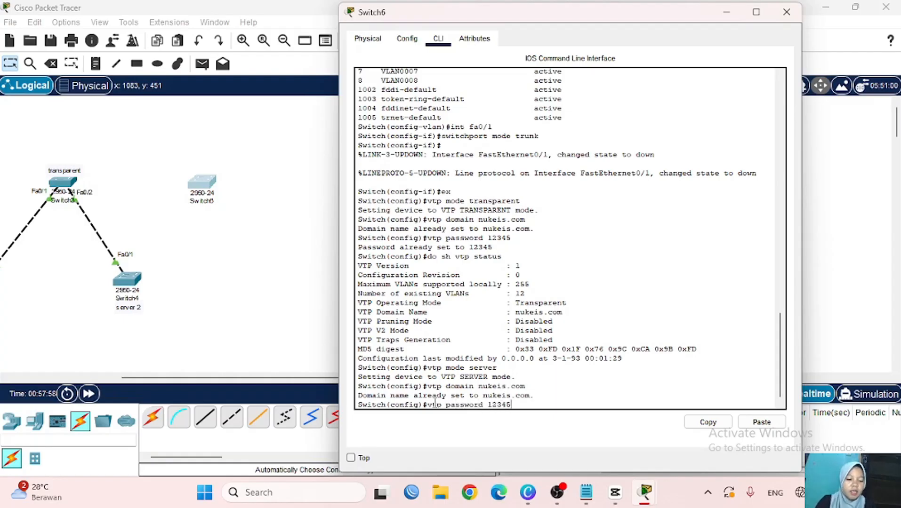
pyautogui.press('Return')
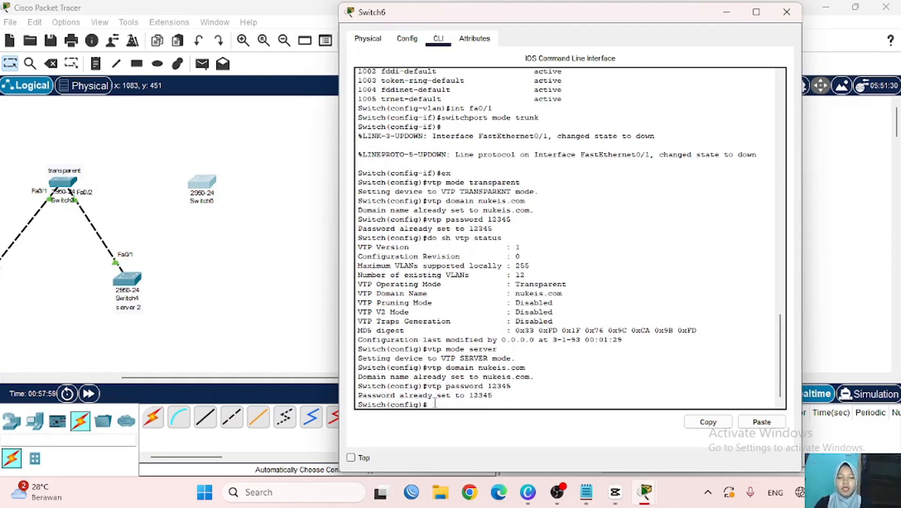
# - Check Switch6's VTP status and VLAN brief, listing VLAN0002 through VLAN0008
pyautogui.press('Up')
pyautogui.press('Up')
pyautogui.press('Up')
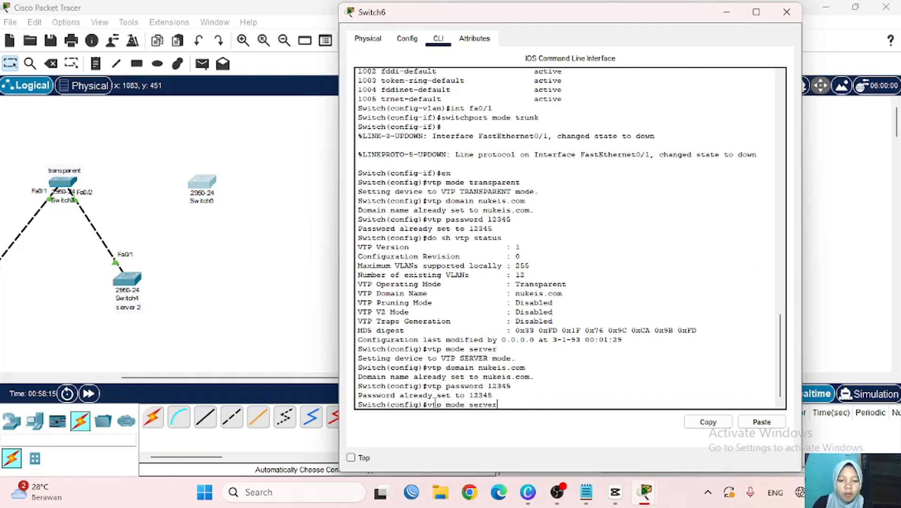
pyautogui.press('Up')
pyautogui.press('Return')
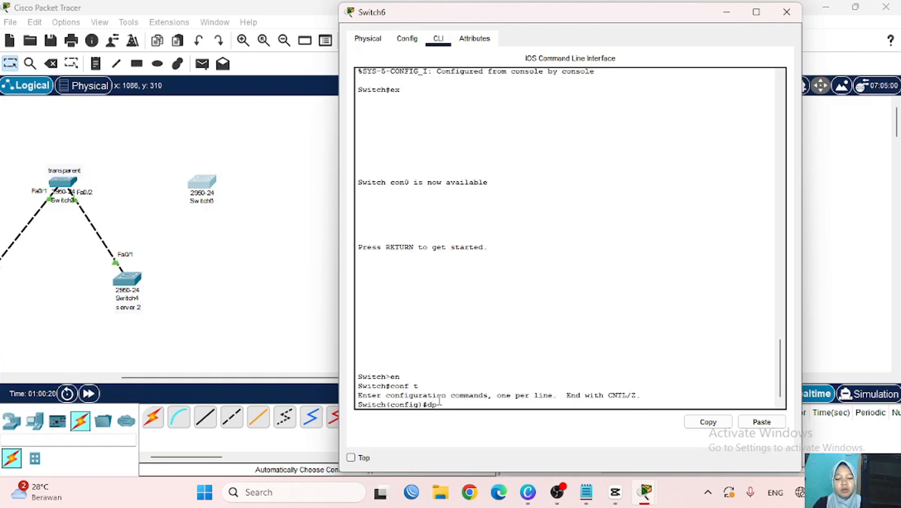
pyautogui.write('sh vlan brief')
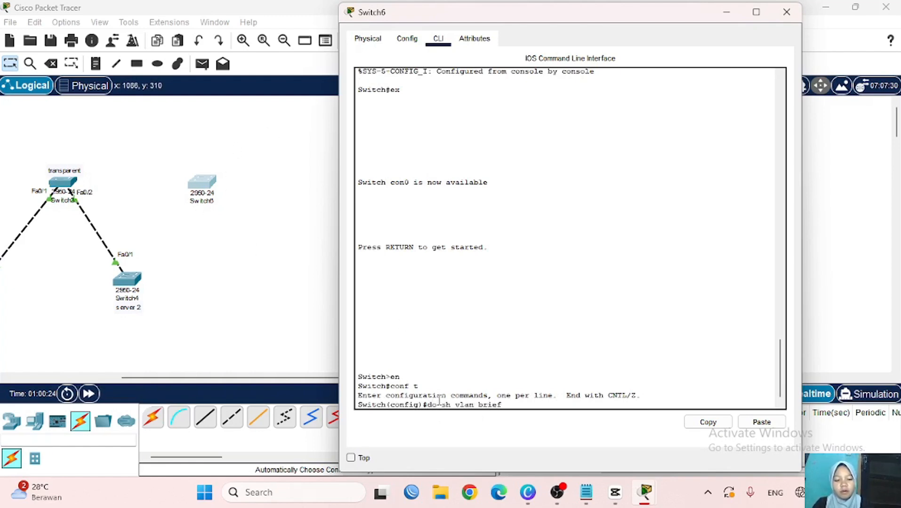
pyautogui.press('Return')
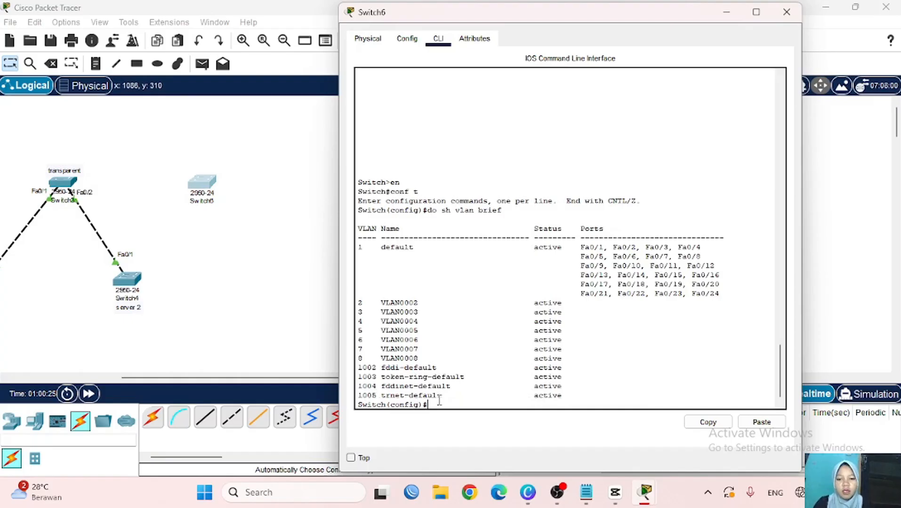
# - Close Switch6's window and auto-cable Switch4 to the new switch's Fa0/1
pyautogui.click(307, 281)
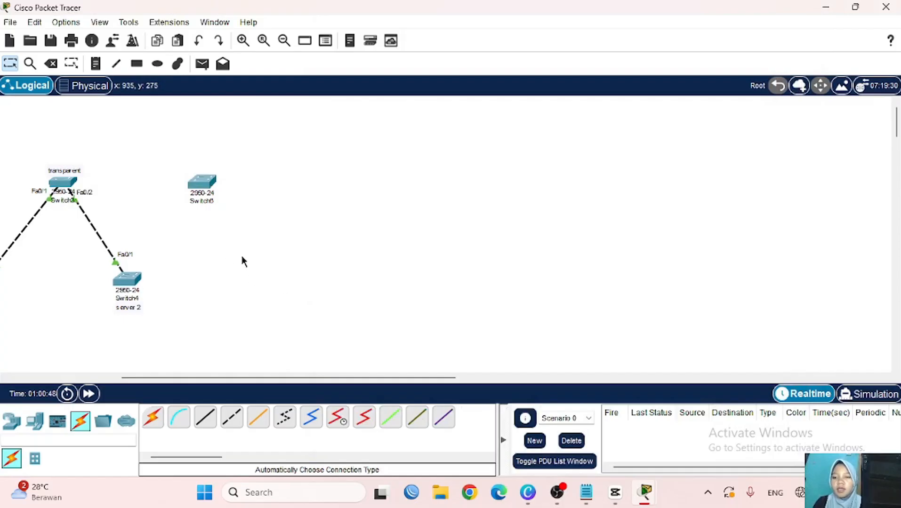
pyautogui.hscroll(-2, 219, 250)
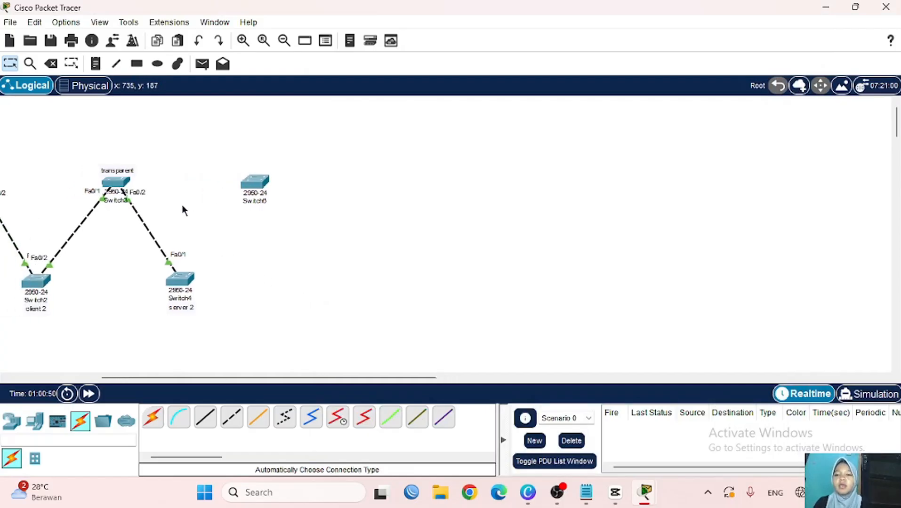
pyautogui.hscroll(-6, 228, 258)
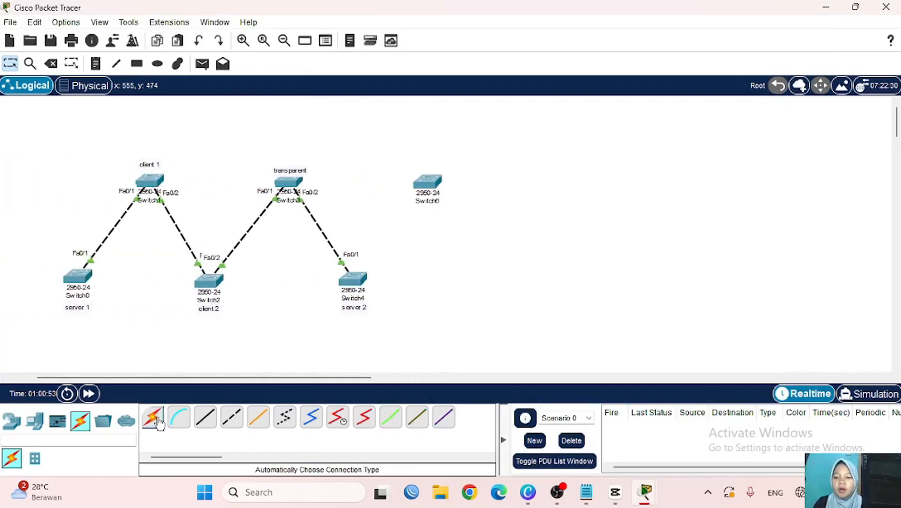
pyautogui.click(153, 417)
pyautogui.click(363, 285)
pyautogui.click(426, 182)
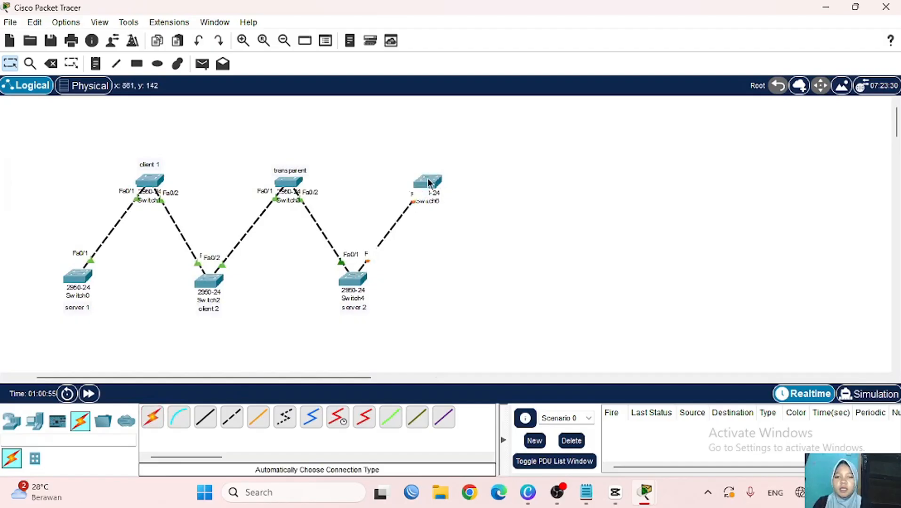
# - Reapply switchport mode trunk on Switch4's Fa0/2 and return to the topology
pyautogui.click(354, 279)
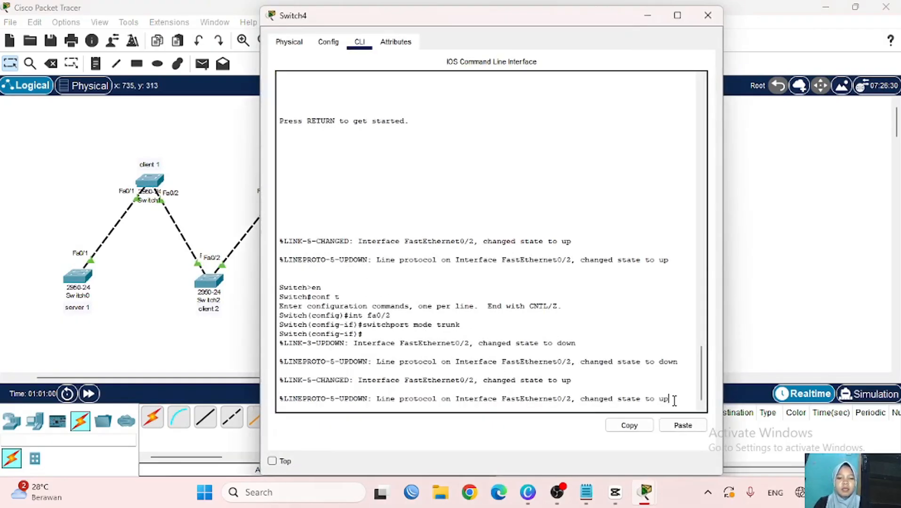
pyautogui.press('Return')
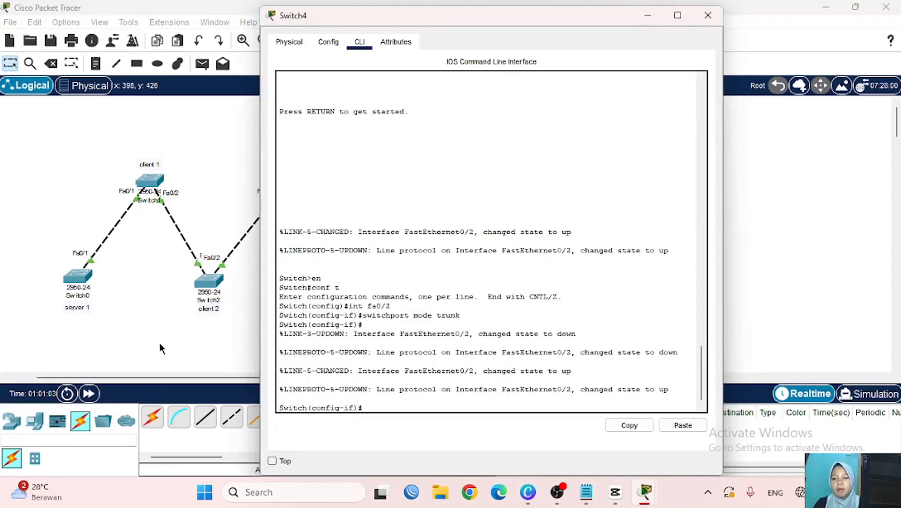
pyautogui.hscroll(5, 160, 344)
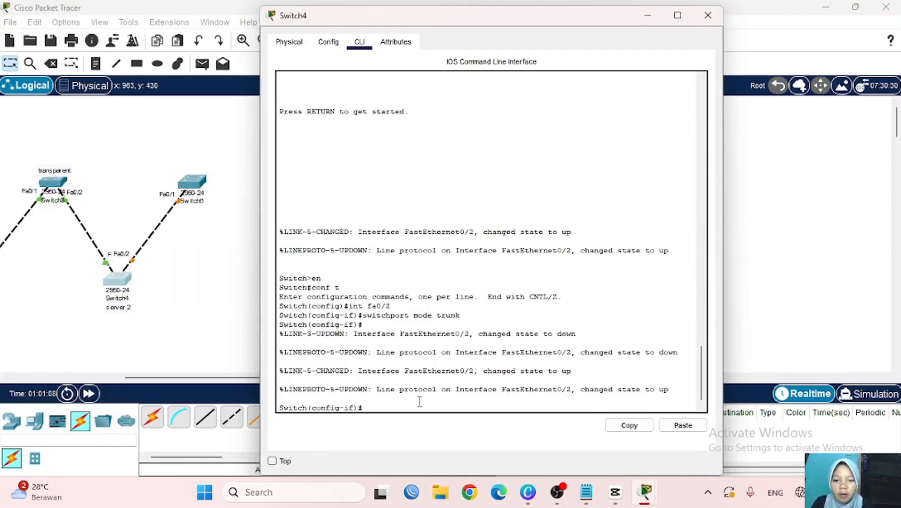
pyautogui.press('Up')
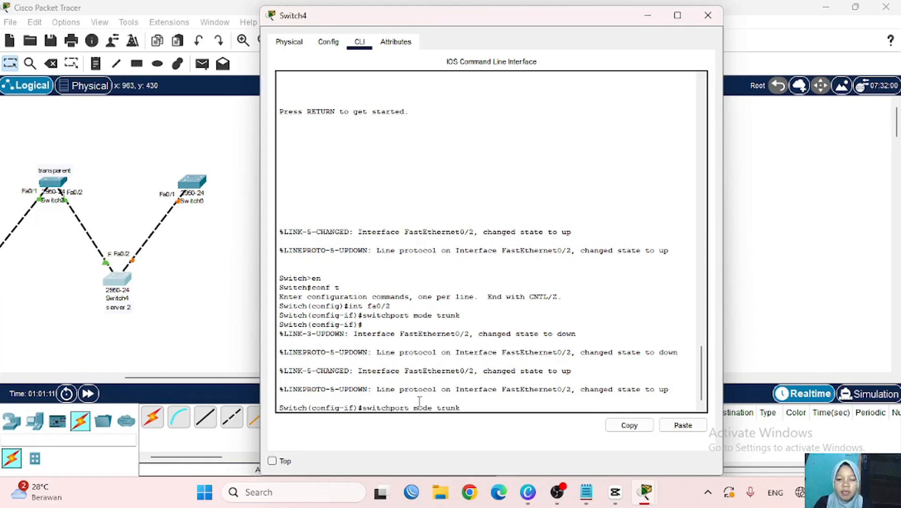
pyautogui.press('Return')
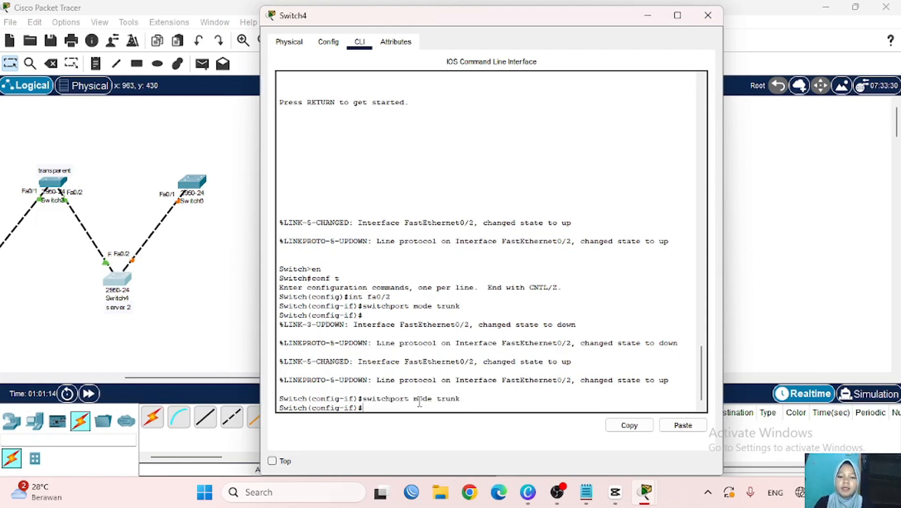
pyautogui.click(235, 282)
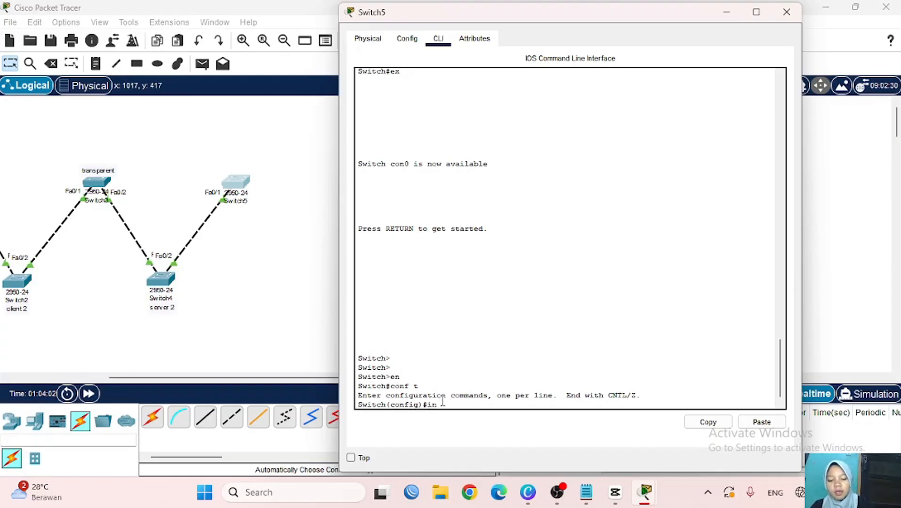
# - Make Switch5's Fa0/1 a trunk port and exit interface configuration
pyautogui.write('0/1')
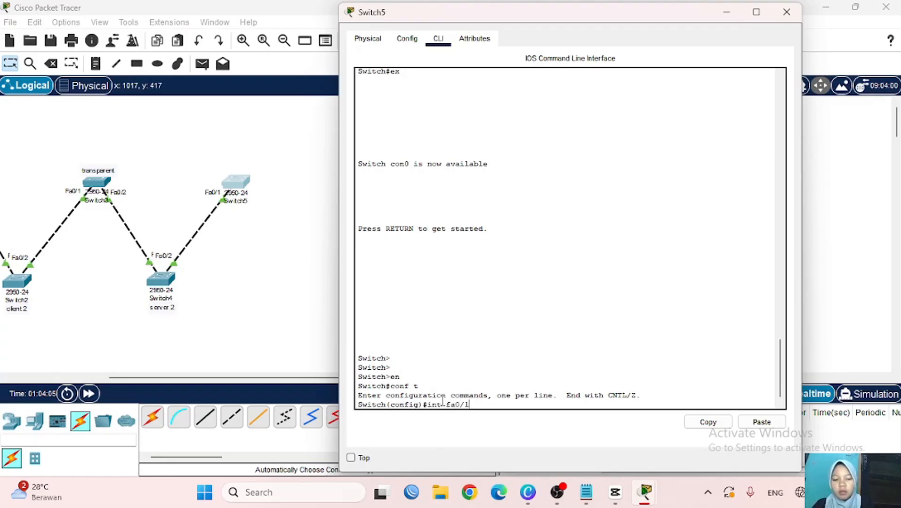
pyautogui.press('Return')
pyautogui.write('swi')
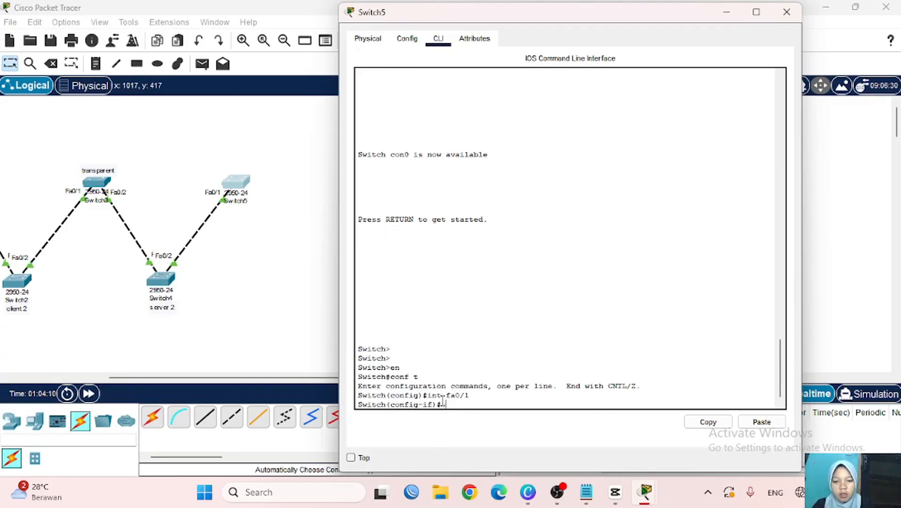
pyautogui.write('witchport')
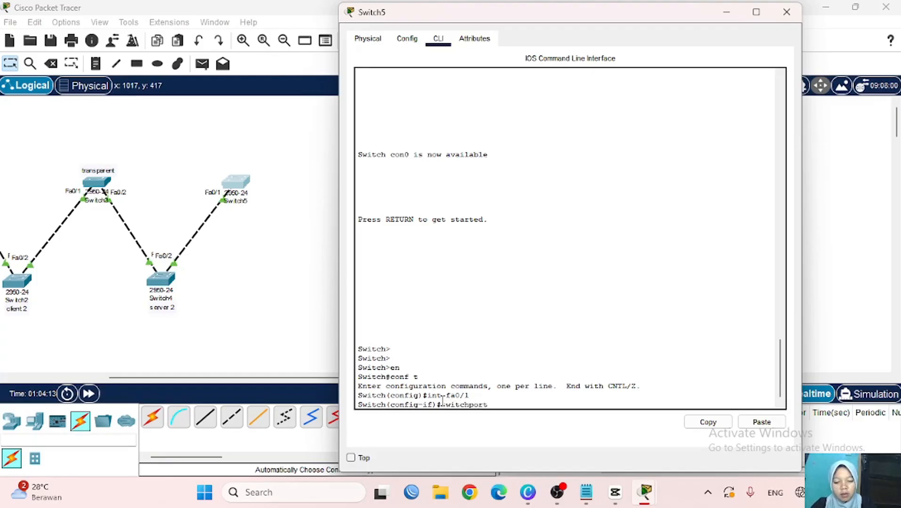
pyautogui.write(' mode trunk')
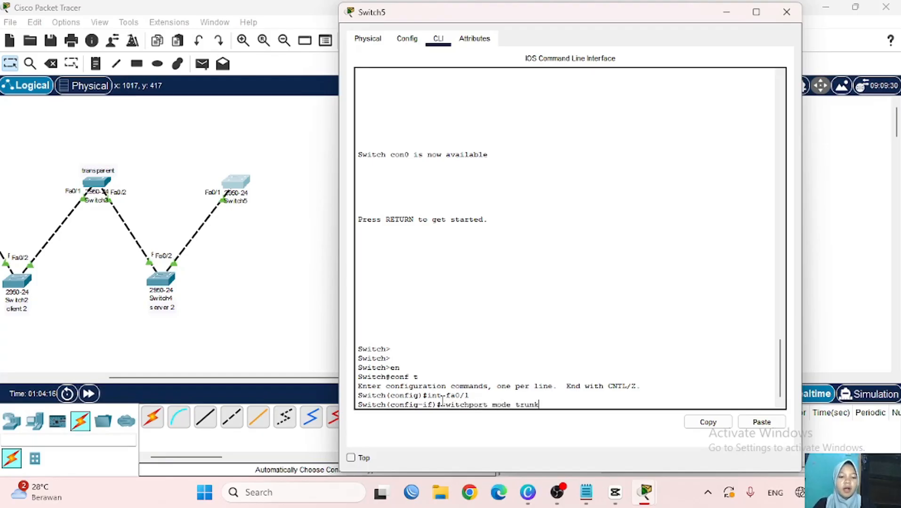
pyautogui.press('Return')
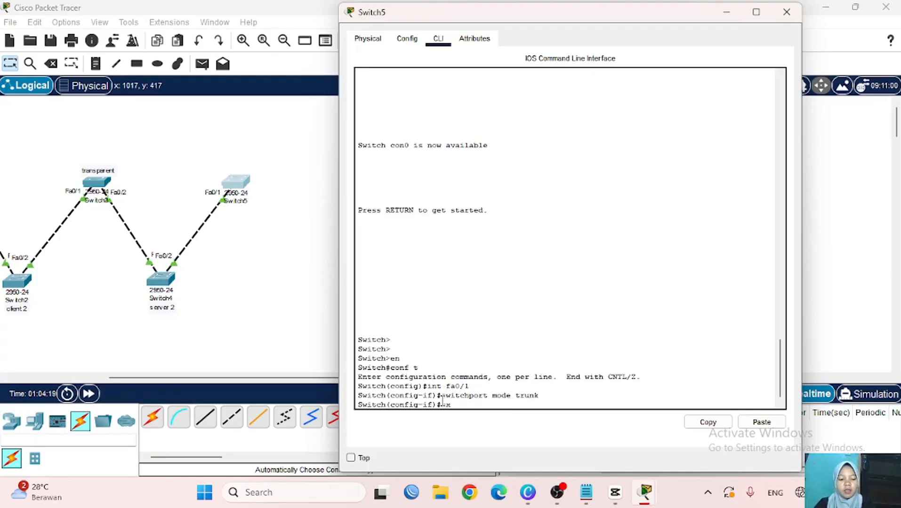
pyautogui.write('ex')
pyautogui.press('Return')
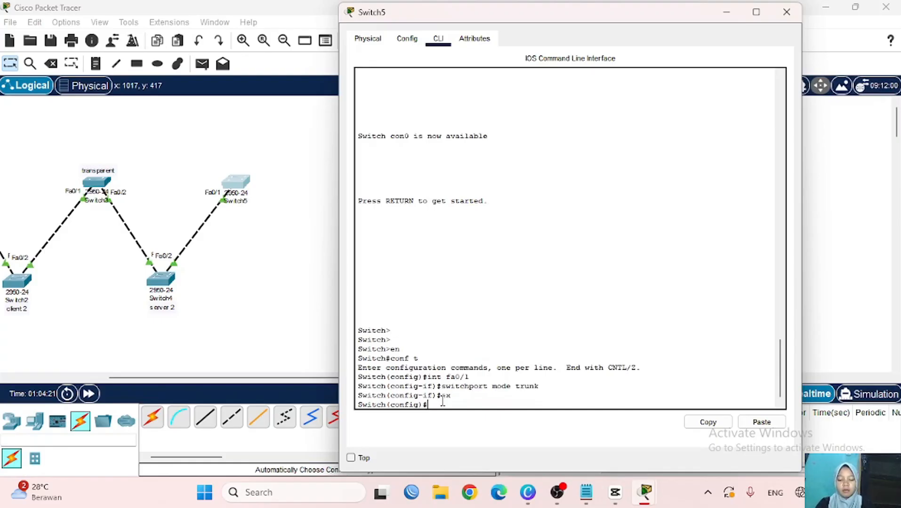
# - Run do sh vlan brief on Switch5 to confirm VLANs a and b appear
pyautogui.write('do sh vl')
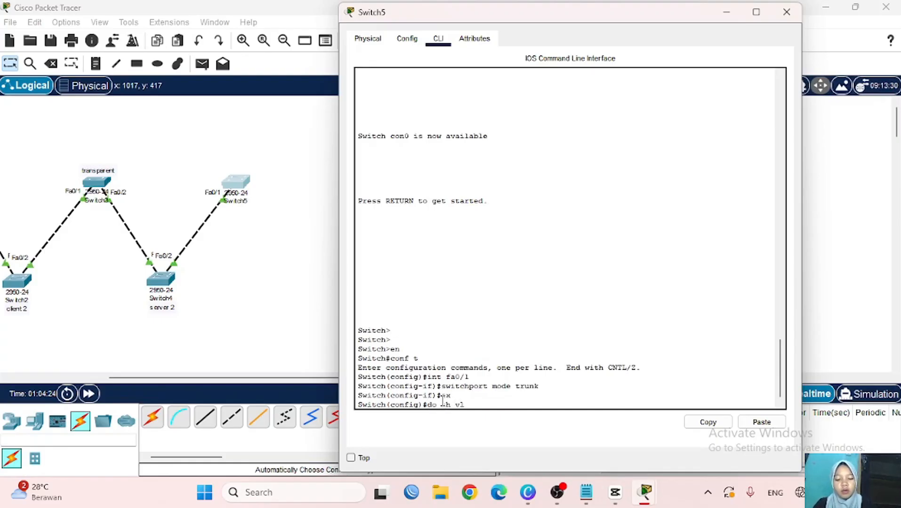
pyautogui.write('an brief')
pyautogui.press('Return')
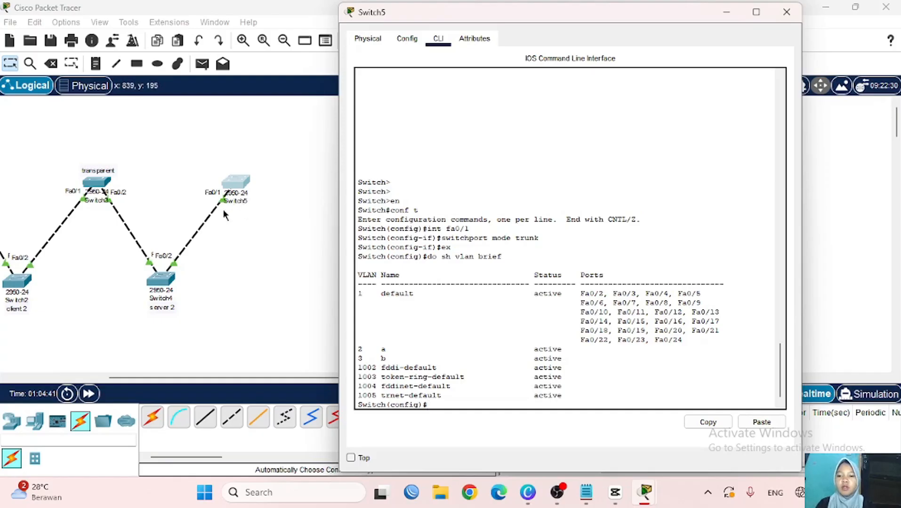
pyautogui.hscroll(-5, 233, 237)
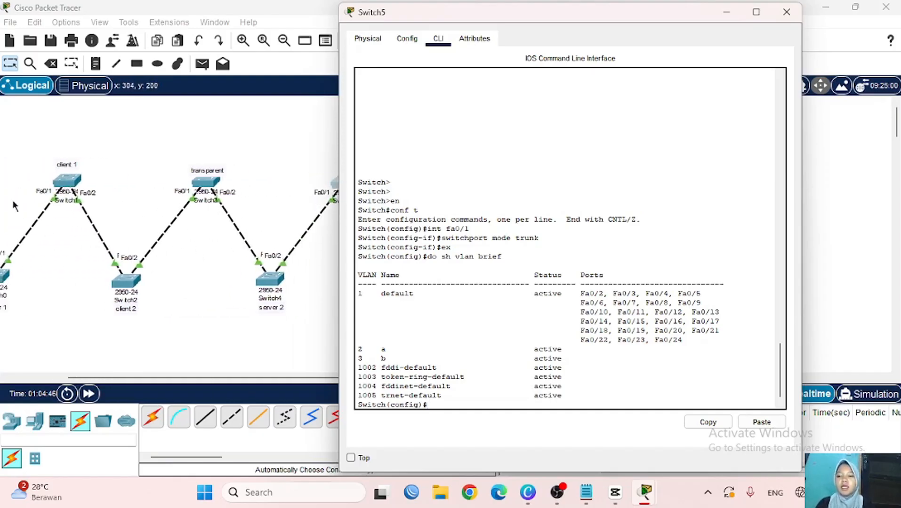
pyautogui.hscroll(-2, 69, 244)
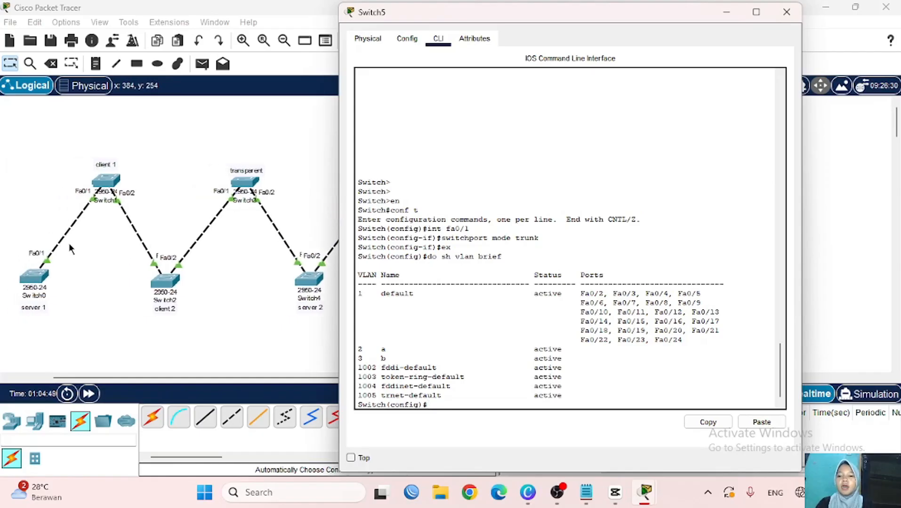
pyautogui.hscroll(2, 69, 243)
pyautogui.hscroll(7, 144, 194)
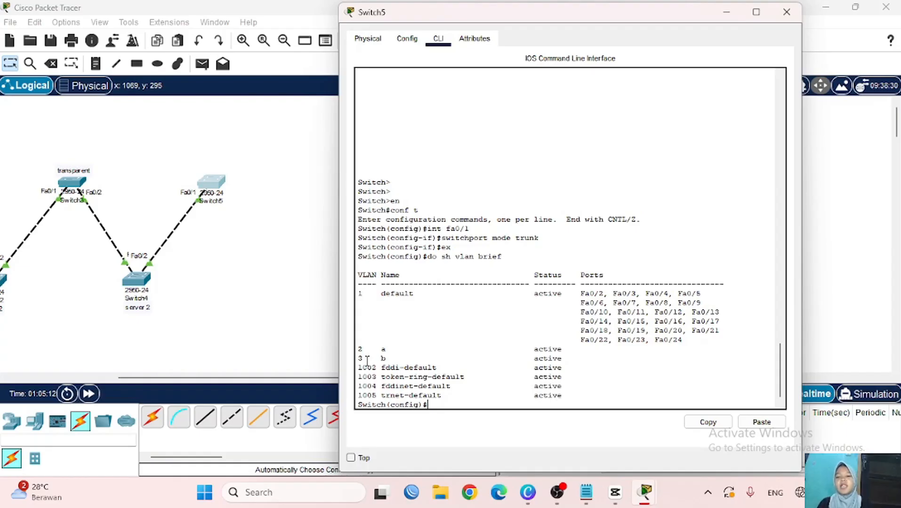
pyautogui.hscroll(-10, 239, 314)
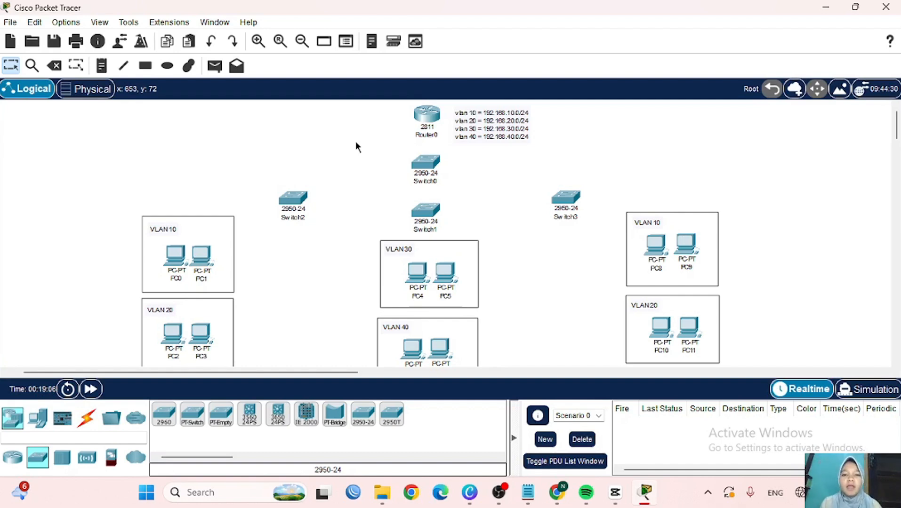
# - Review the Router0 topology with VLAN 10–40 PC groups and show the cable types
pyautogui.scroll(-2, 355, 191)
pyautogui.scroll(2, 355, 190)
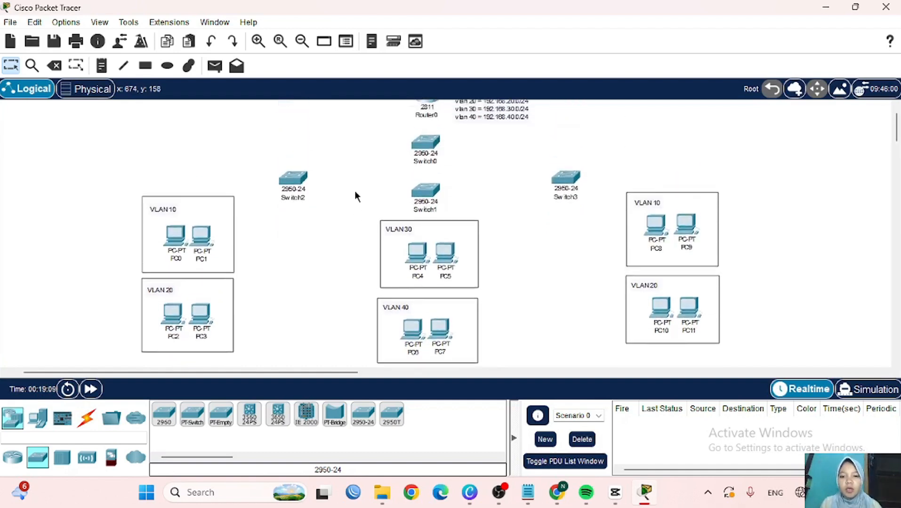
pyautogui.scroll(-2, 356, 193)
pyautogui.scroll(2, 356, 193)
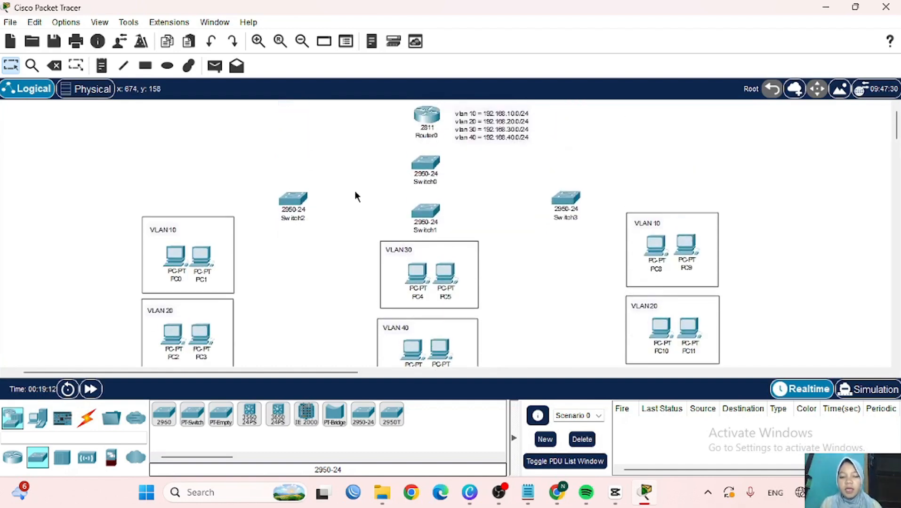
pyautogui.scroll(-2, 355, 193)
pyautogui.scroll(2, 355, 196)
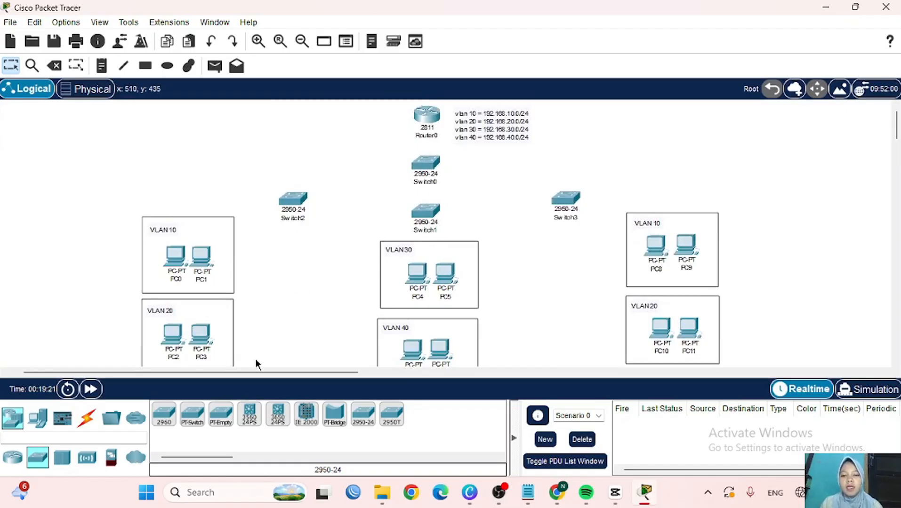
pyautogui.click(87, 417)
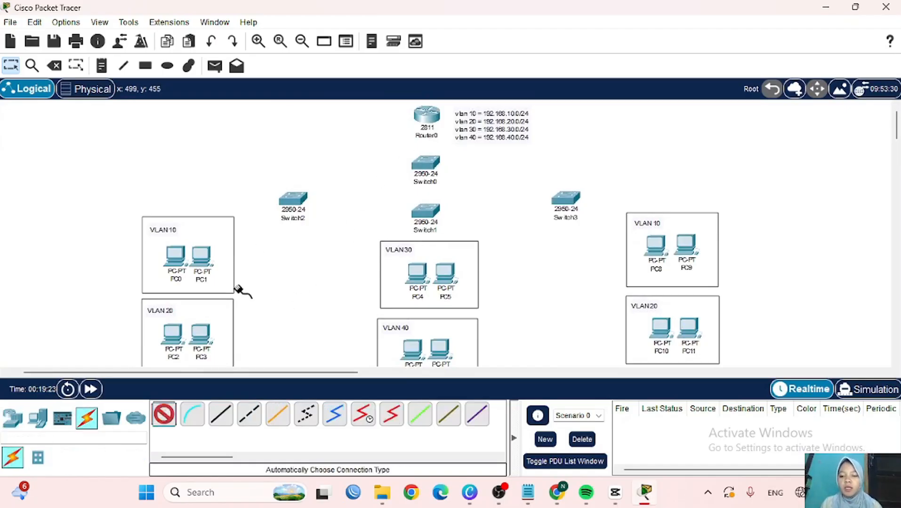
# - Cable Router0 to Switch0, then Switch0 to Switch1, Switch2 and Switch3 with automatic connections
pyautogui.click(427, 116)
pyautogui.click(425, 163)
pyautogui.click(163, 415)
pyautogui.click(426, 163)
pyautogui.click(426, 211)
pyautogui.click(163, 414)
pyautogui.click(425, 163)
pyautogui.click(292, 199)
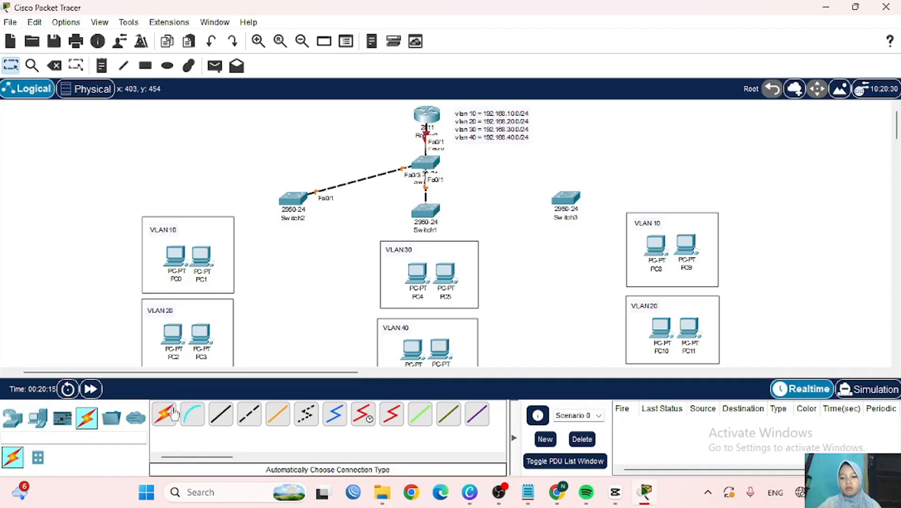
pyautogui.click(568, 199)
pyautogui.click(164, 415)
# - Connect PC0, PC1, PC2 and PC3 to Switch2
pyautogui.click(293, 198)
pyautogui.click(177, 258)
pyautogui.click(164, 414)
pyautogui.click(292, 199)
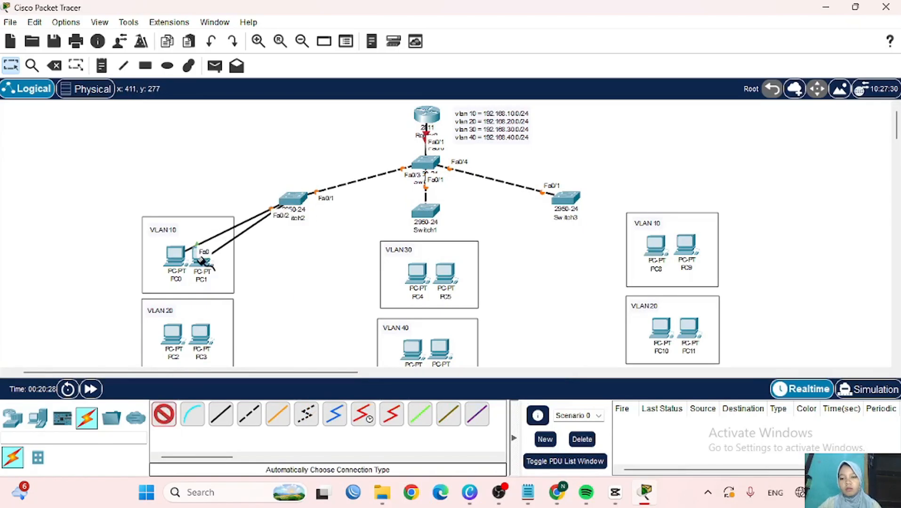
pyautogui.click(202, 259)
pyautogui.click(163, 414)
pyautogui.click(173, 340)
pyautogui.click(164, 415)
pyautogui.click(292, 200)
pyautogui.click(201, 337)
# - Connect PC4, PC5, PC6 and PC7 to Switch1
pyautogui.click(164, 415)
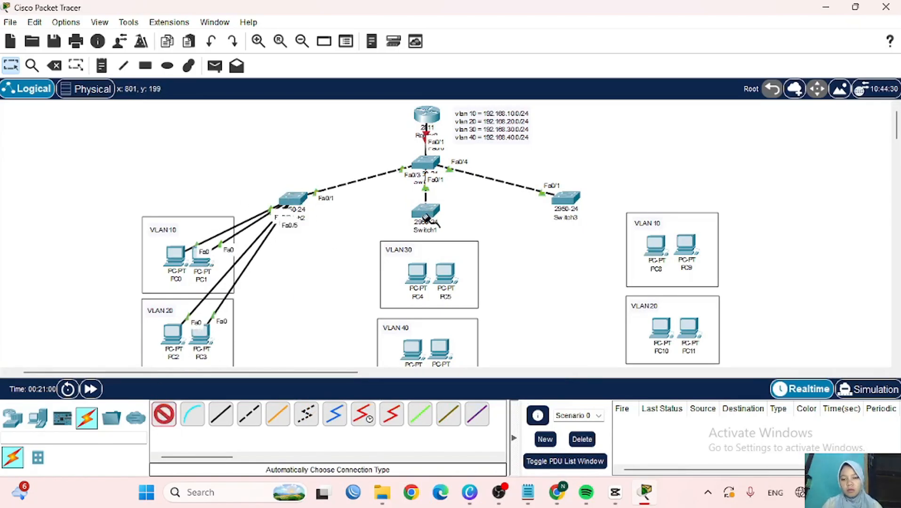
pyautogui.click(426, 212)
pyautogui.click(418, 275)
pyautogui.click(164, 415)
pyautogui.click(434, 208)
pyautogui.click(445, 273)
pyautogui.click(164, 415)
pyautogui.click(426, 213)
pyautogui.click(413, 350)
pyautogui.click(164, 415)
# - Connect PC8, PC9, PC10 and PC11 to Switch3
pyautogui.click(427, 212)
pyautogui.click(440, 349)
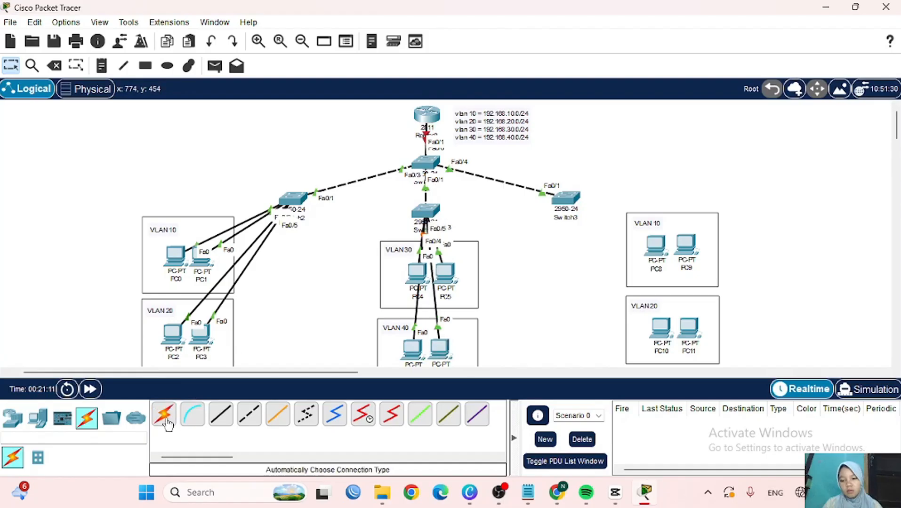
pyautogui.click(656, 245)
pyautogui.click(164, 415)
pyautogui.click(567, 198)
pyautogui.click(686, 243)
pyautogui.click(164, 415)
pyautogui.click(567, 198)
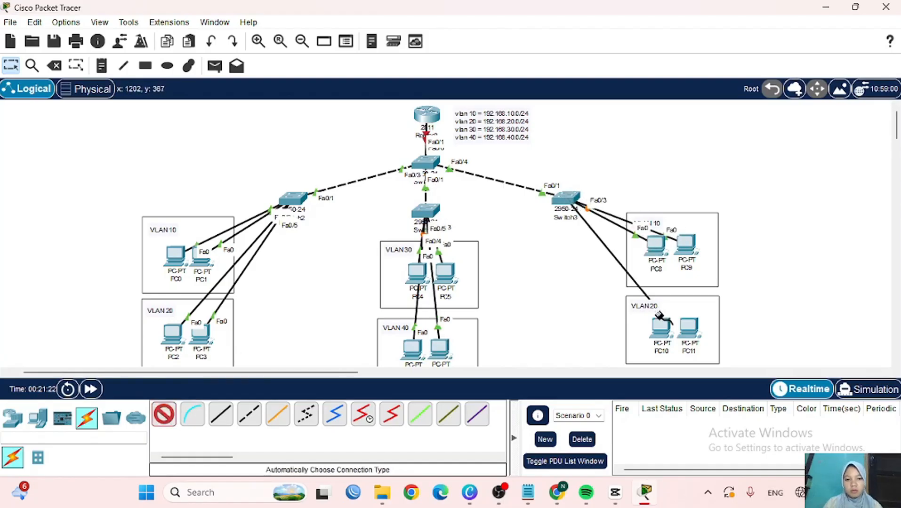
pyautogui.click(661, 325)
pyautogui.click(163, 415)
pyautogui.click(571, 201)
pyautogui.click(688, 327)
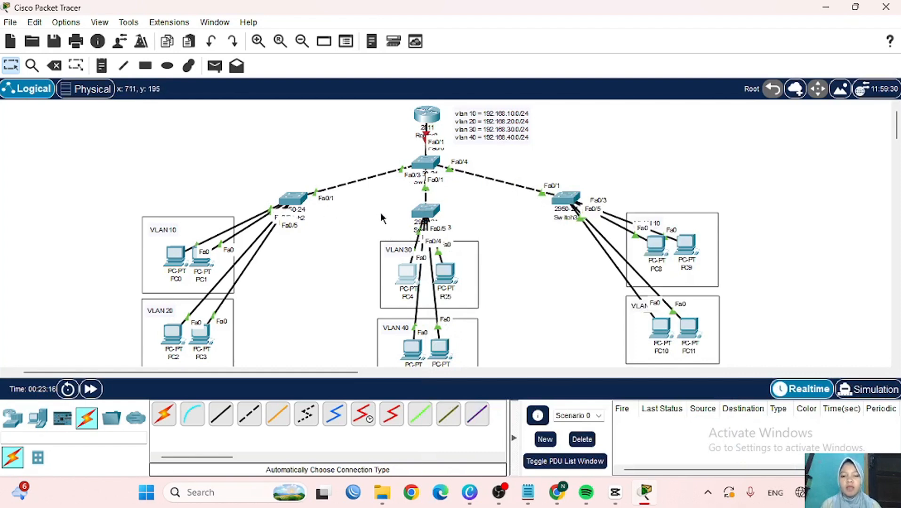
# - Open Switch0's CLI and enter global configuration mode with en and conf t
pyautogui.click(432, 165)
pyautogui.click(359, 42)
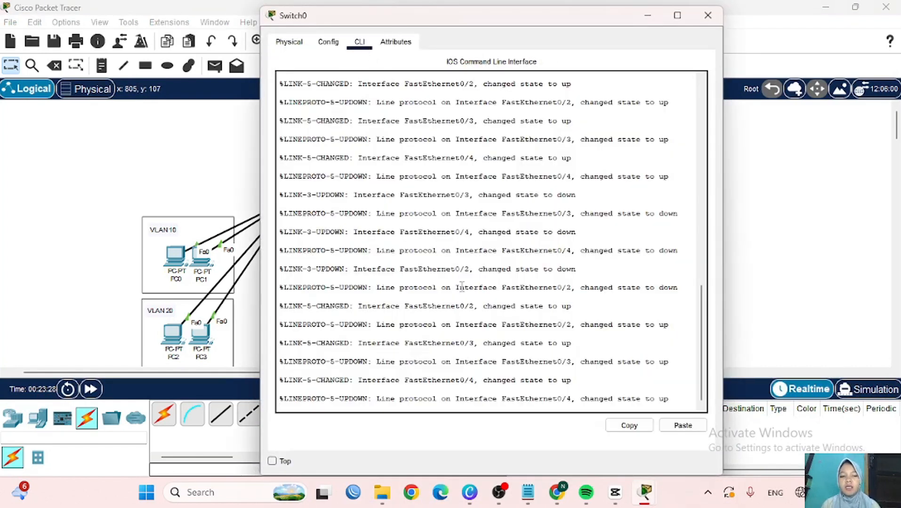
pyautogui.press('Return')
pyautogui.write('en')
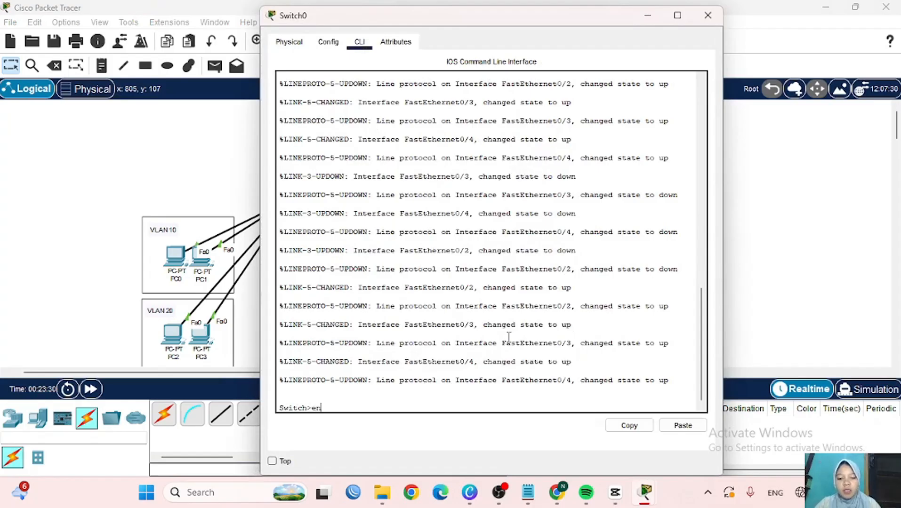
pyautogui.press('Return')
pyautogui.write('conf t')
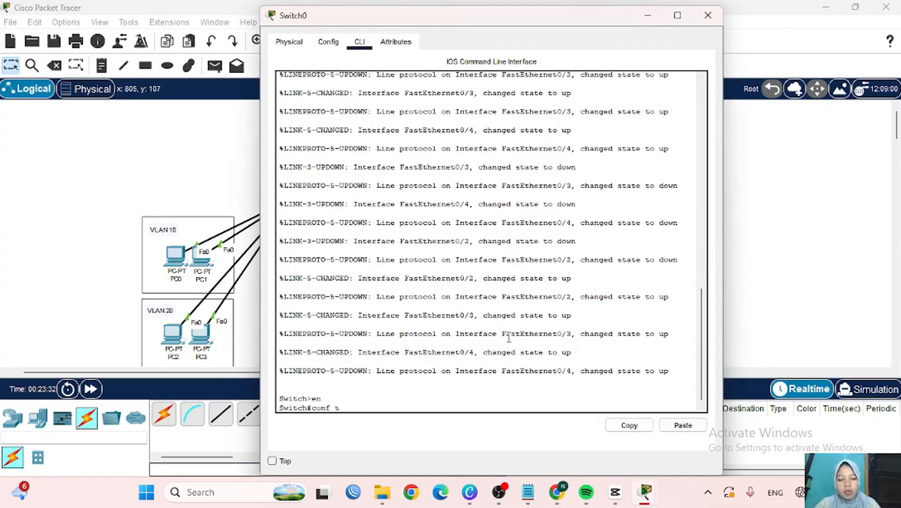
pyautogui.press('Return')
# - Set Switch0 to VTP server mode, domain nukeis.com, with the VTP password
pyautogui.write('vtp')
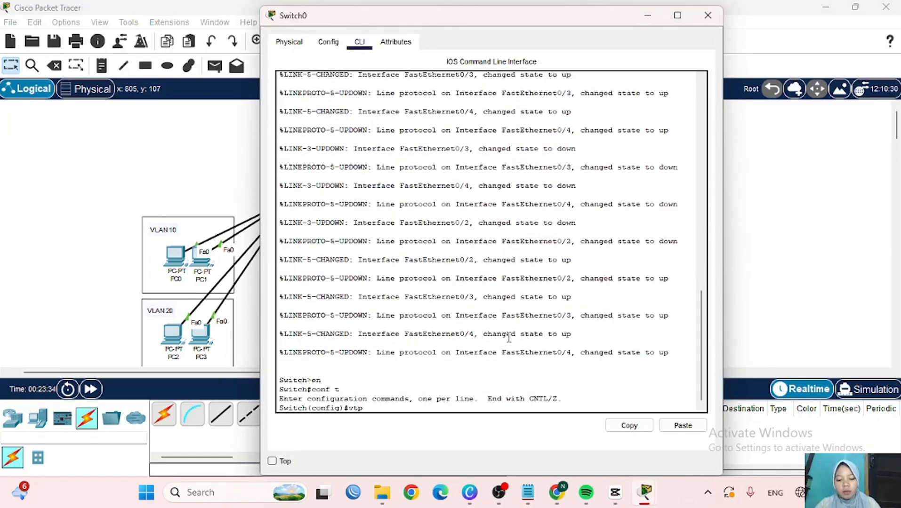
pyautogui.write(' mode server')
pyautogui.press('Return')
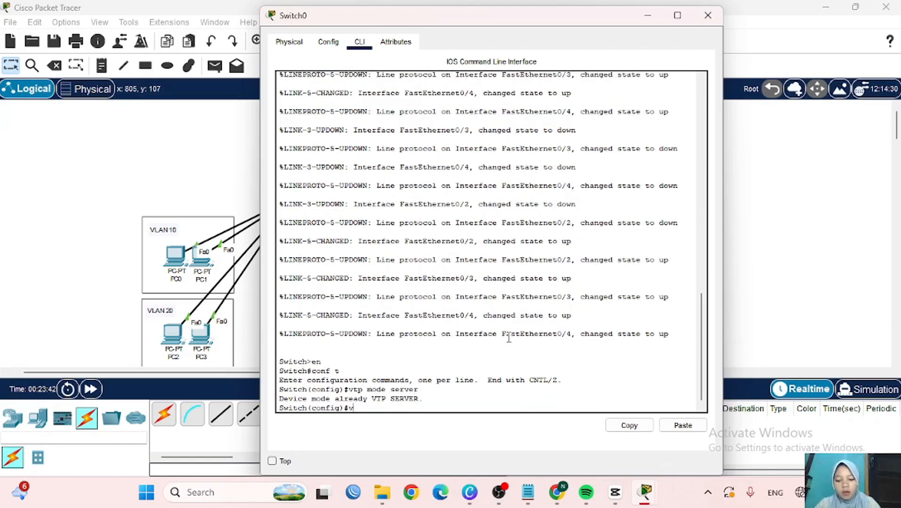
pyautogui.write('vtp domain nu')
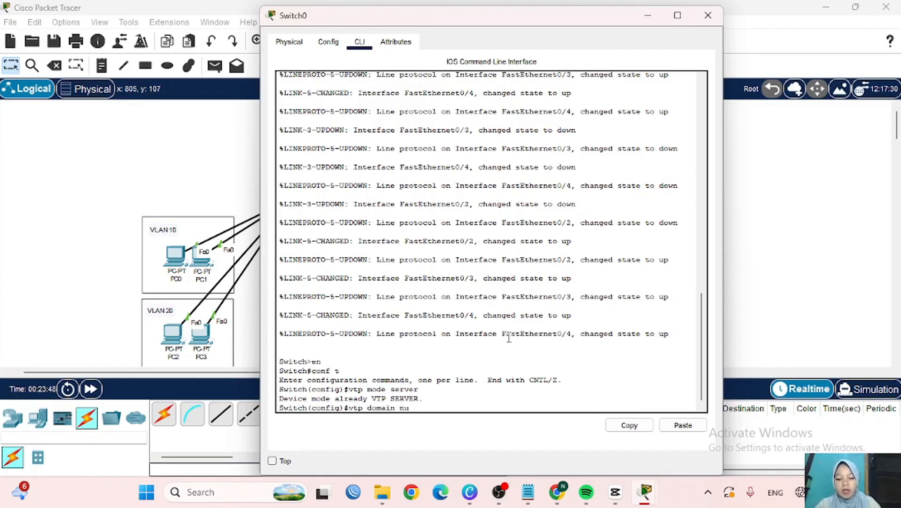
pyautogui.write('keis.com')
pyautogui.press('Return')
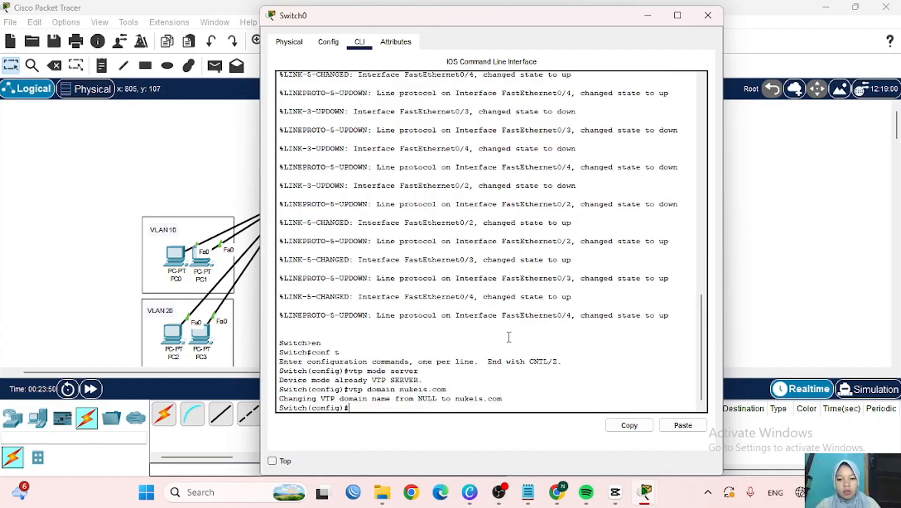
pyautogui.press('Up')
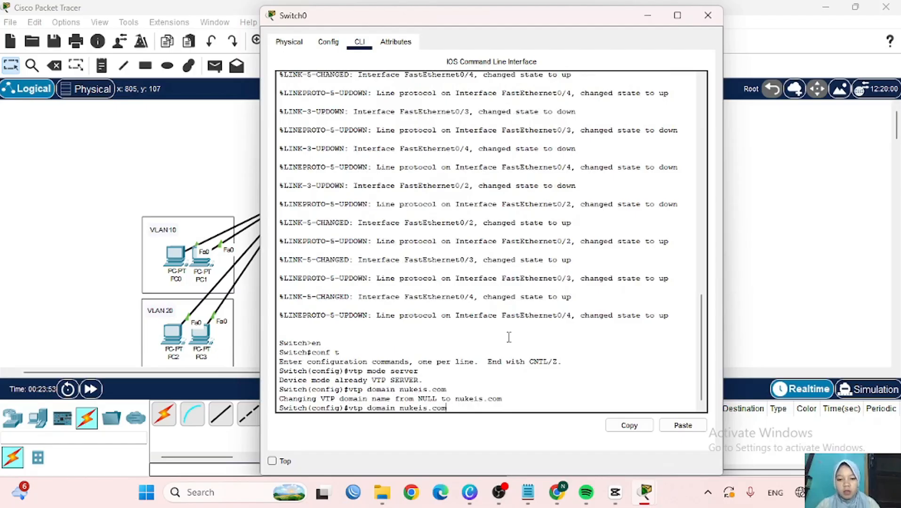
pyautogui.press('Return')
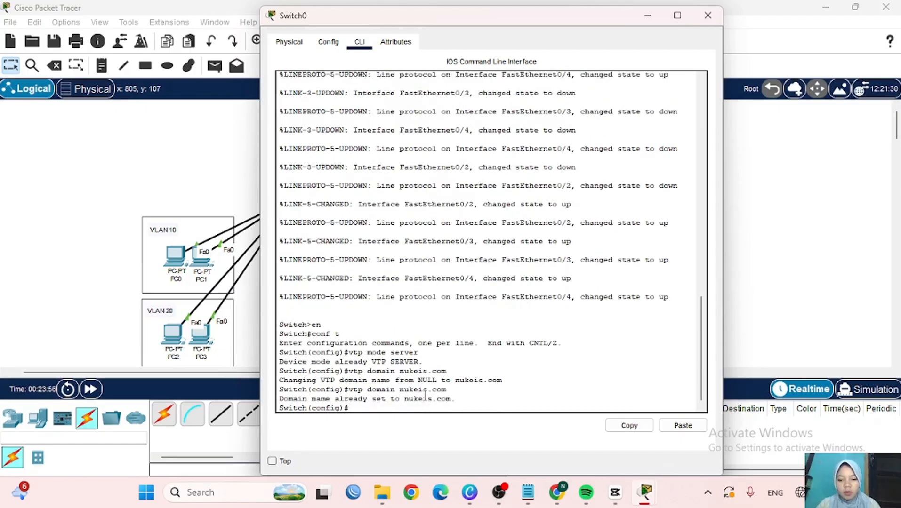
pyautogui.write('vtp')
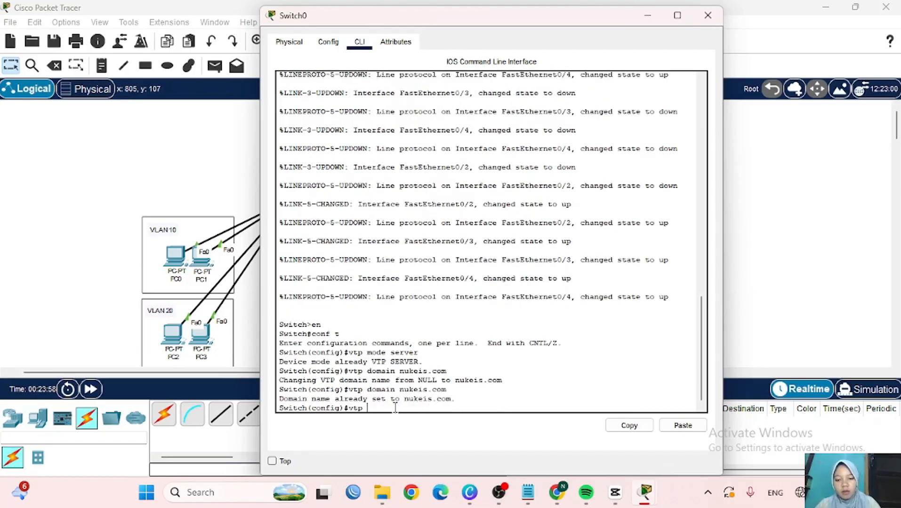
pyautogui.write(' password')
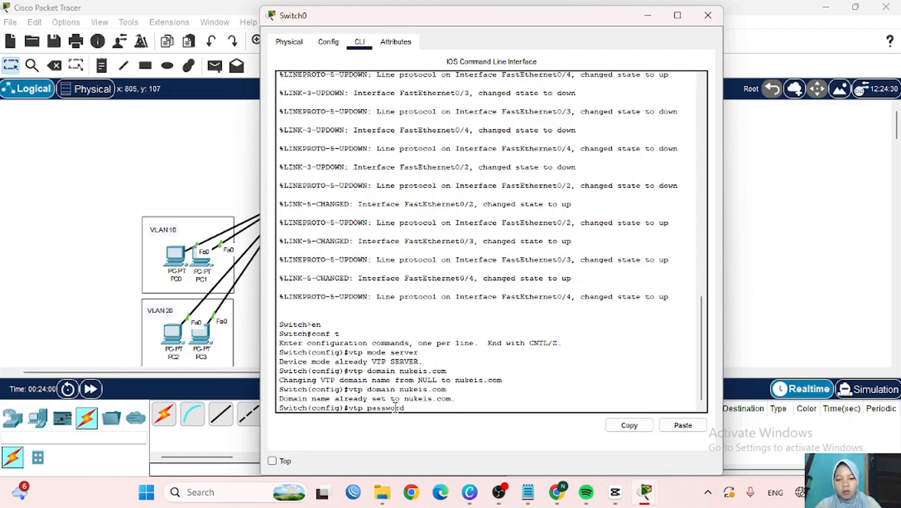
pyautogui.write(' 12345')
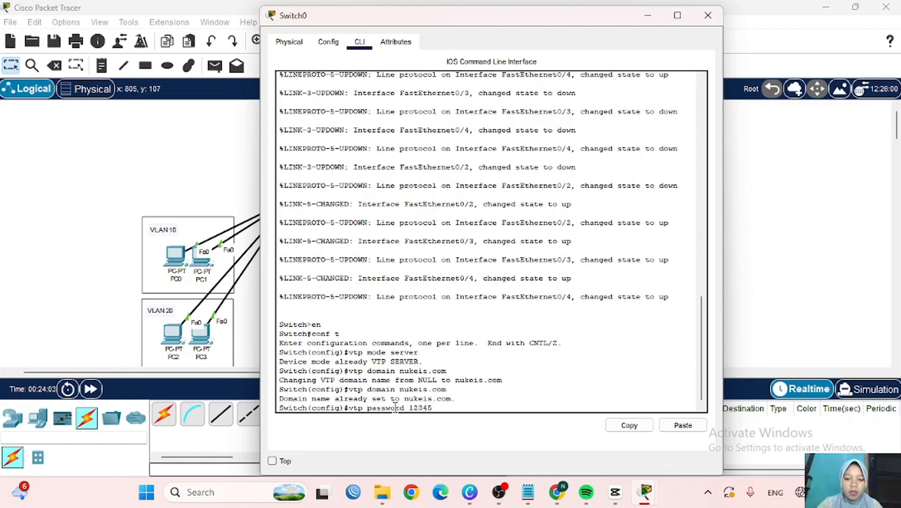
pyautogui.press('Return')
pyautogui.click(647, 15)
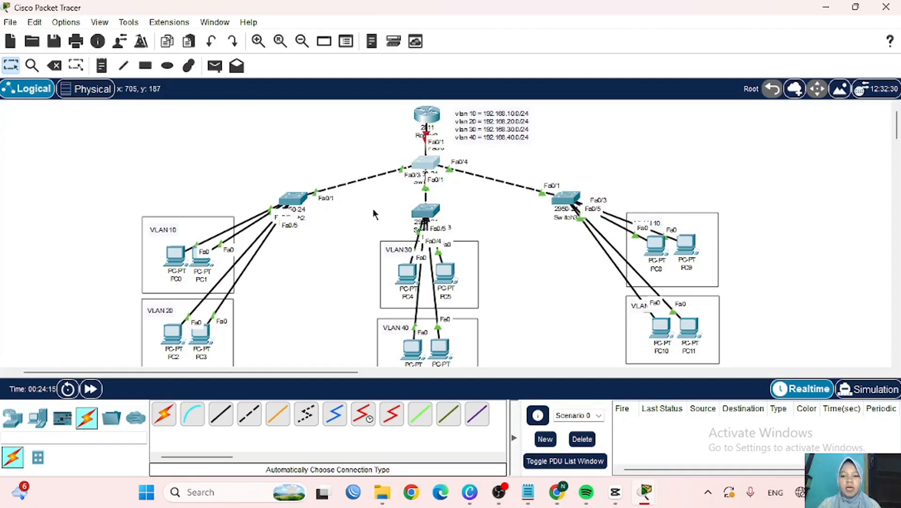
# - Open Switch2's CLI and enter global configuration mode with en and conf t
pyautogui.click(296, 202)
pyautogui.click(359, 44)
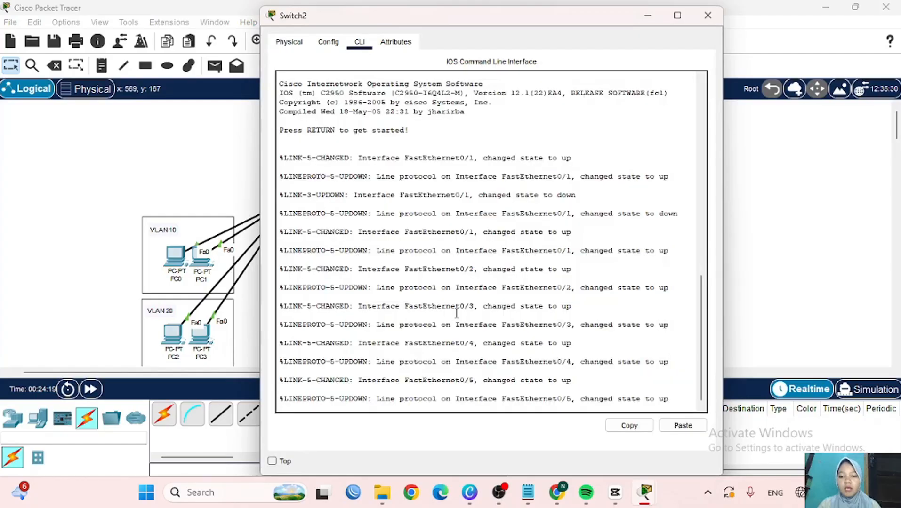
pyautogui.press('Return')
pyautogui.write('en')
pyautogui.press('Return')
pyautogui.write('ch#c')
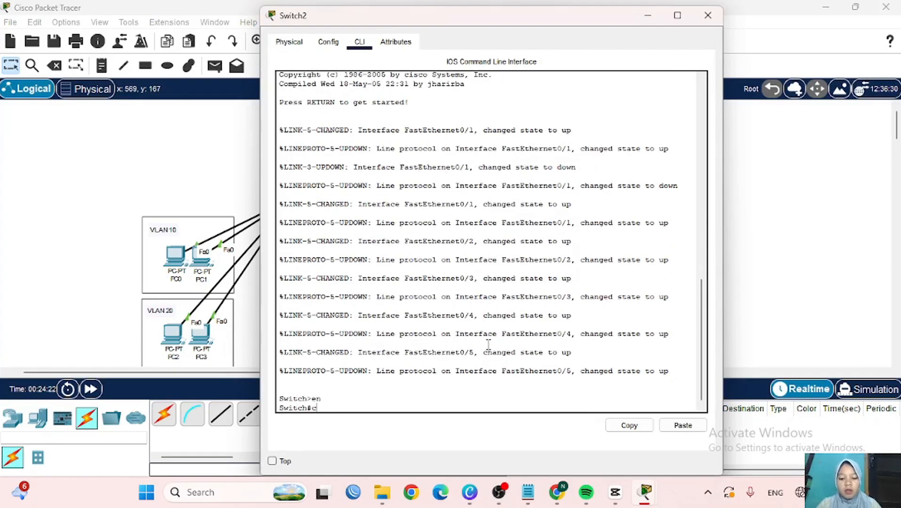
pyautogui.write('onf t')
pyautogui.press('Return')
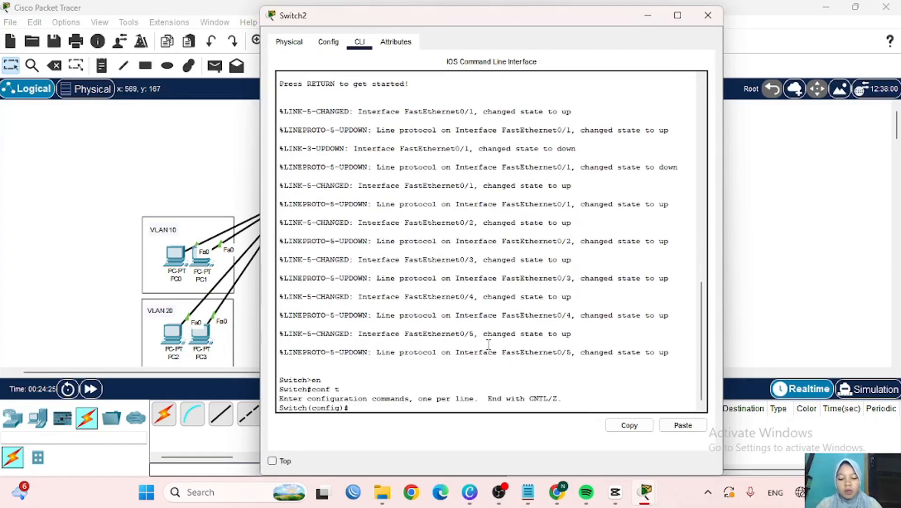
# - Set Switch2 to VTP client mode in domain nukeis.com with the shared VTP password
pyautogui.write('vtp mode client')
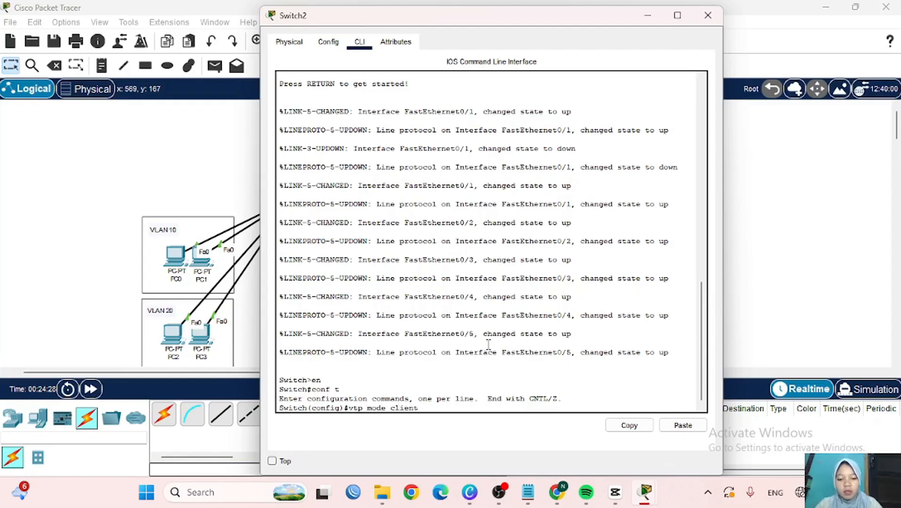
pyautogui.press('Return')
pyautogui.write('vtp domain')
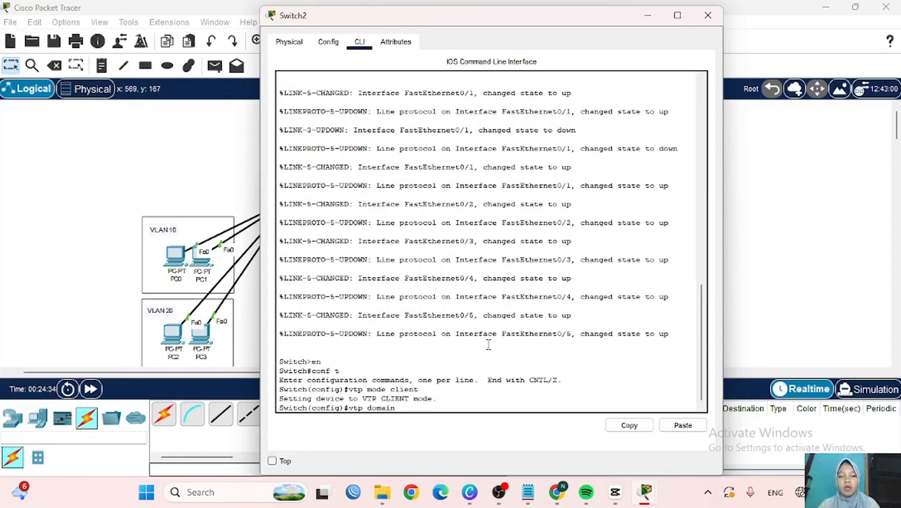
pyautogui.write('nuk')
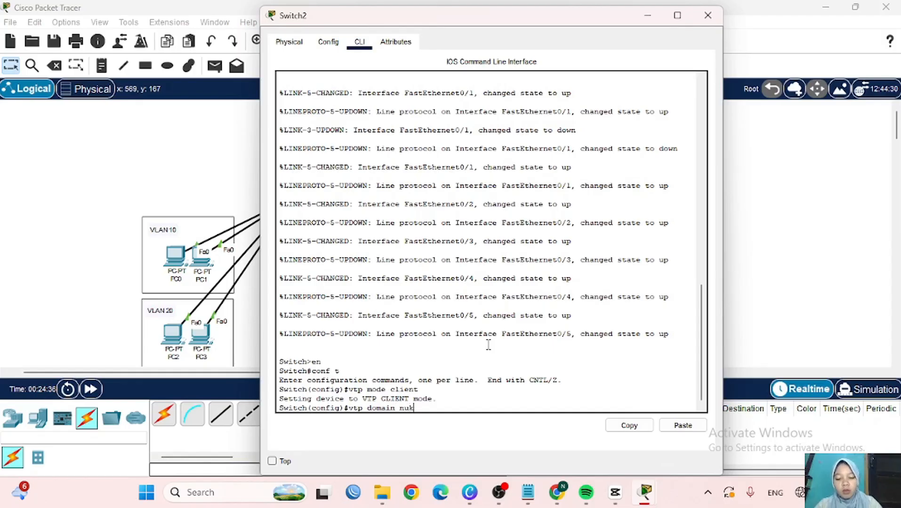
pyautogui.write('eid.com')
pyautogui.press('Return')
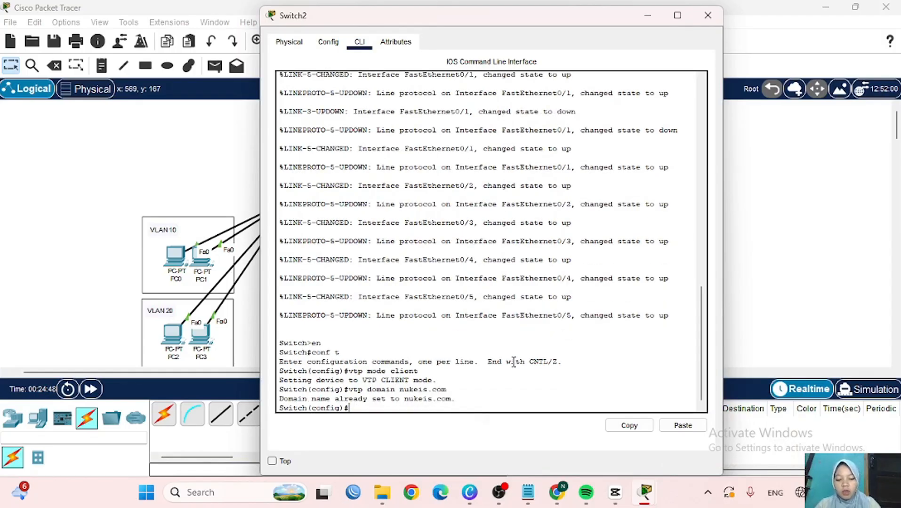
pyautogui.write('vtp passwo')
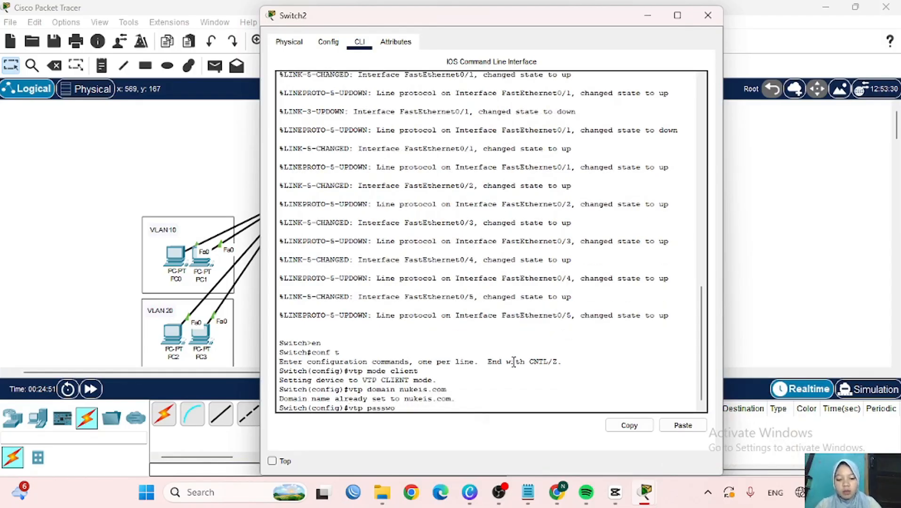
pyautogui.write('rd 12345')
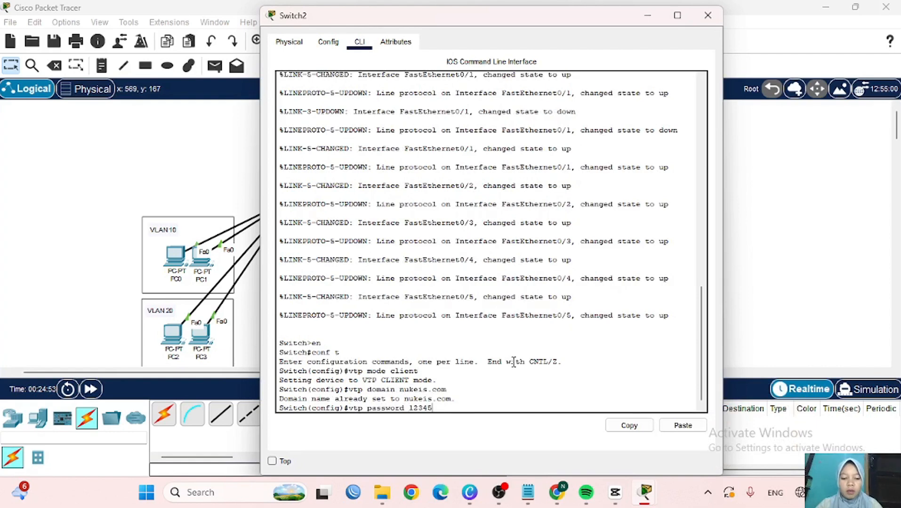
pyautogui.press('Return')
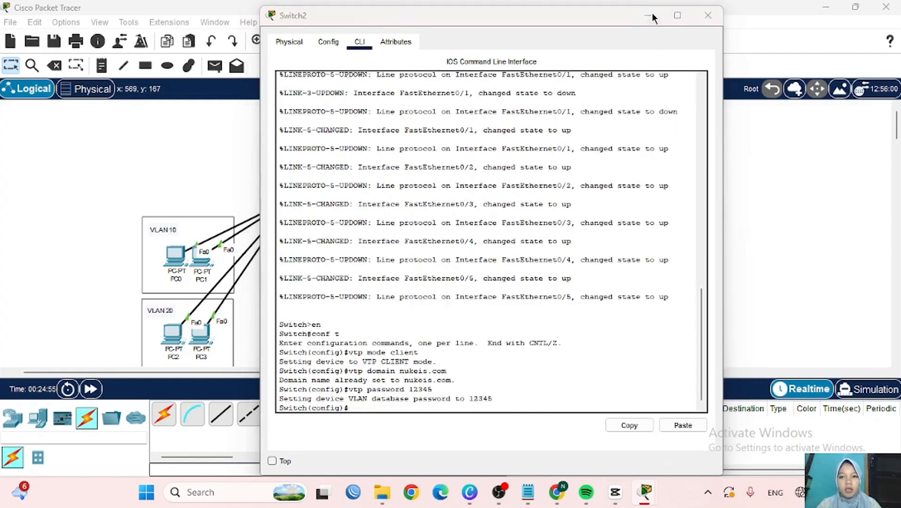
pyautogui.click(652, 14)
# - In Switch1's CLI, set VTP client mode, domain nukeis.com and the shared VTP password
pyautogui.click(425, 214)
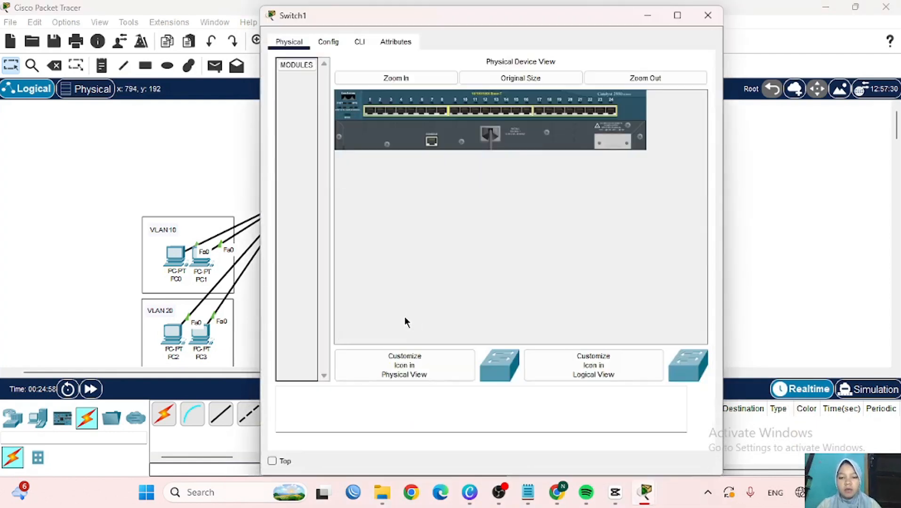
pyautogui.click(361, 43)
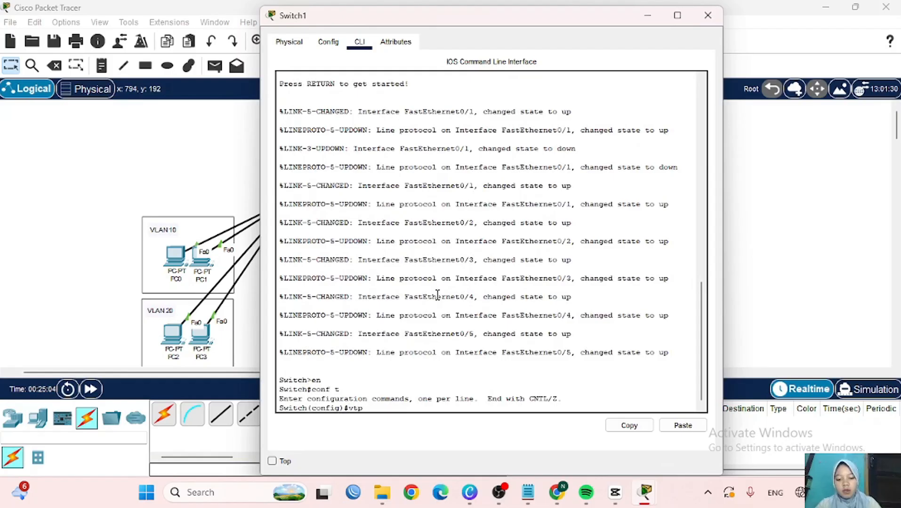
pyautogui.write('ode clie')
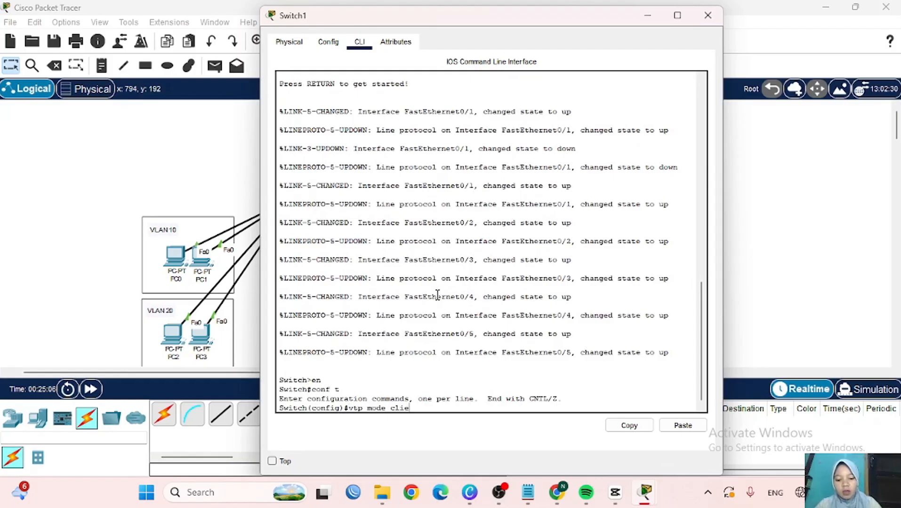
pyautogui.write('nt')
pyautogui.press('Return')
pyautogui.write('vtp')
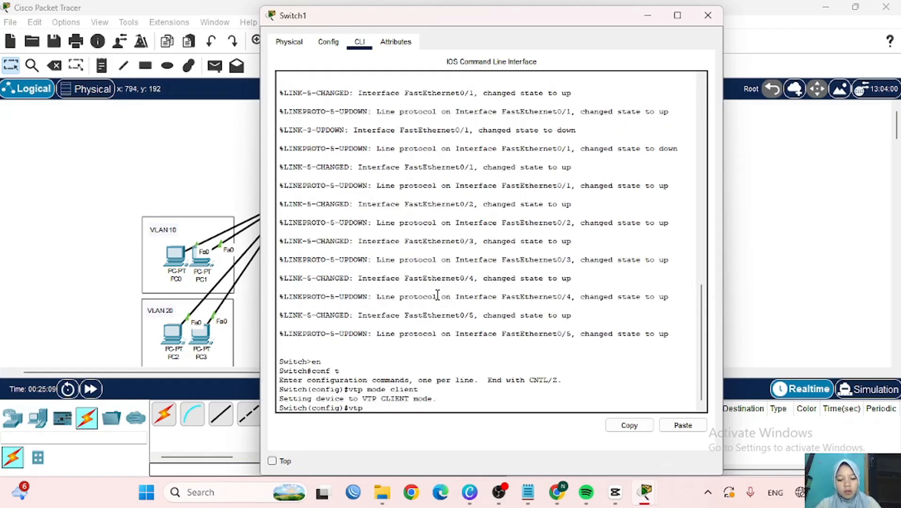
pyautogui.write(' domain nu')
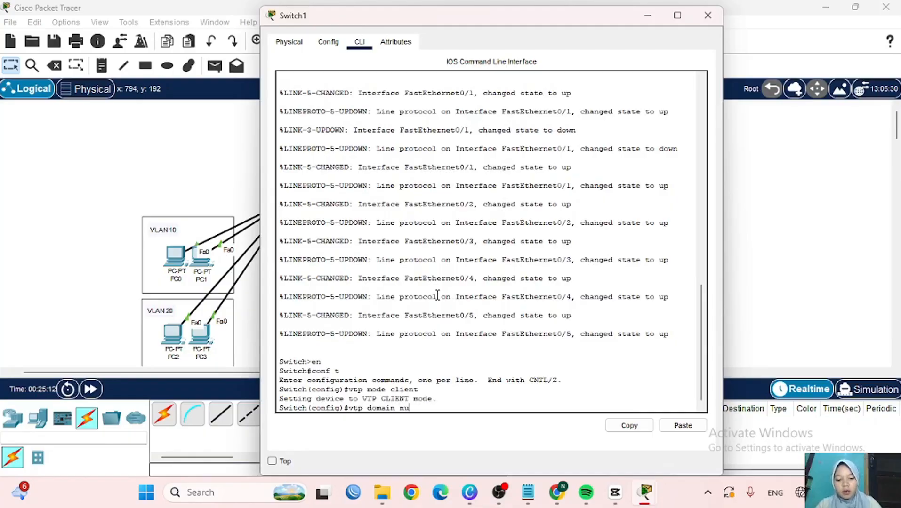
pyautogui.write('keis.com')
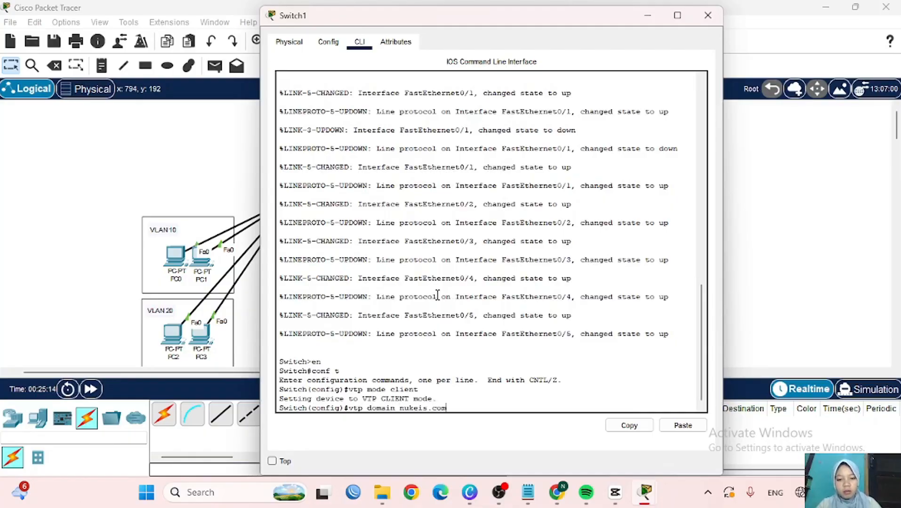
pyautogui.press('Return')
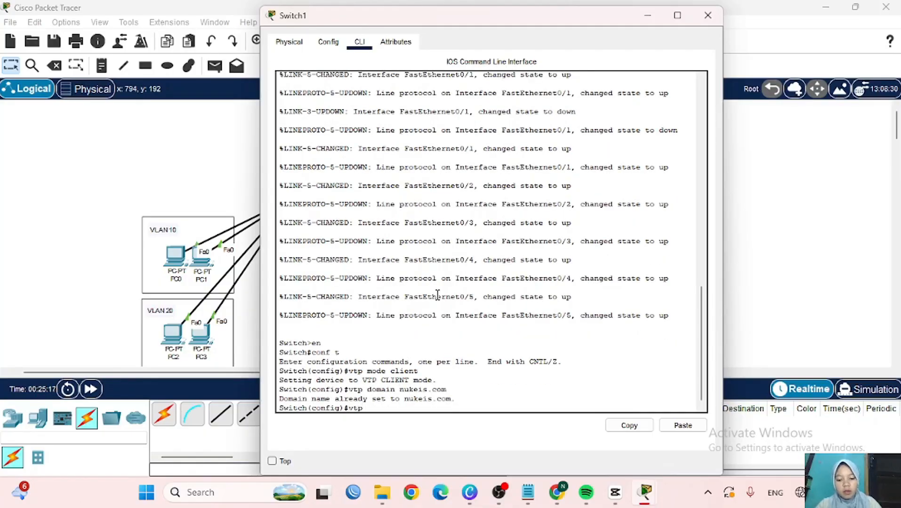
pyautogui.write('vtp password 1')
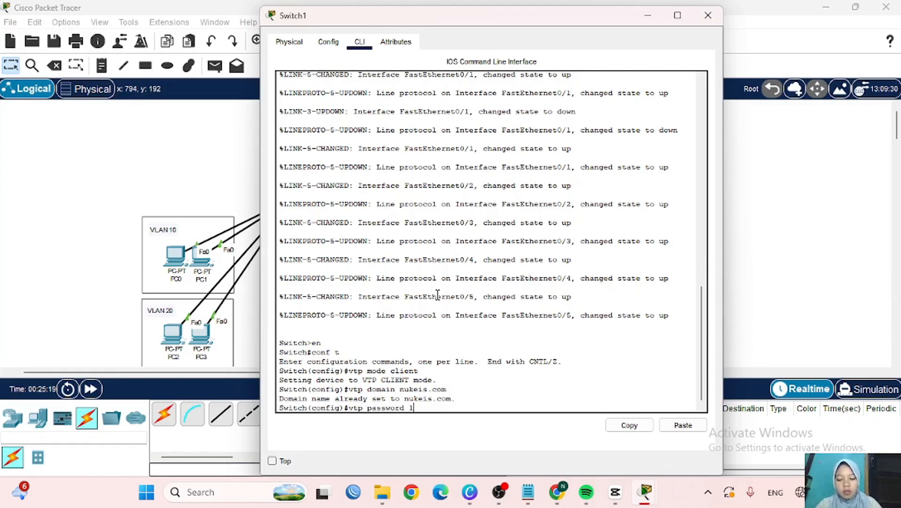
pyautogui.write('2345')
pyautogui.press('Return')
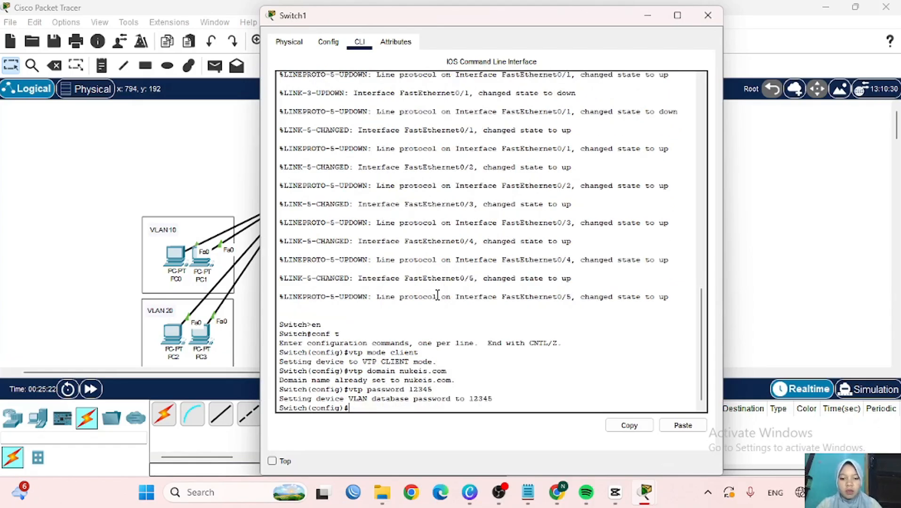
pyautogui.click(649, 16)
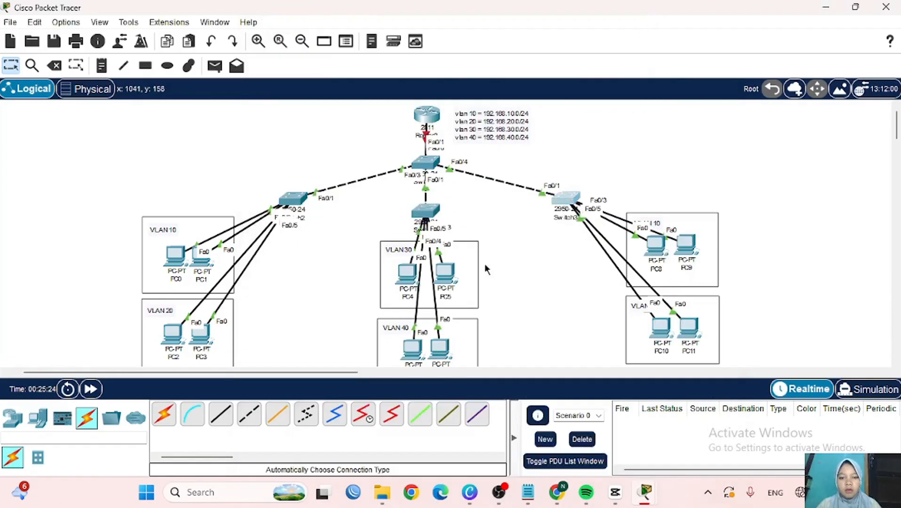
pyautogui.click(565, 198)
# - Enter global configuration mode on Switch3's CLI with en and conf t
pyautogui.click(359, 42)
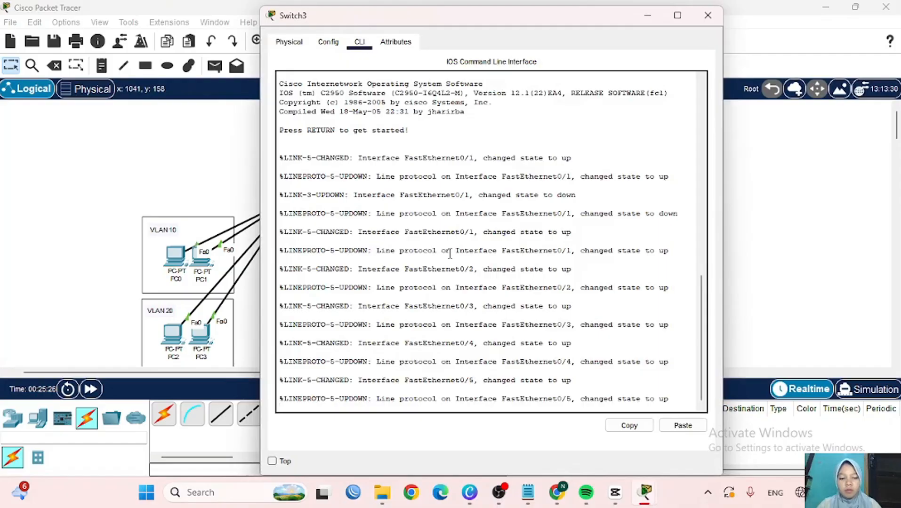
pyautogui.press('Return')
pyautogui.write('en')
pyautogui.press('Return')
pyautogui.write('conf t')
pyautogui.press('Return')
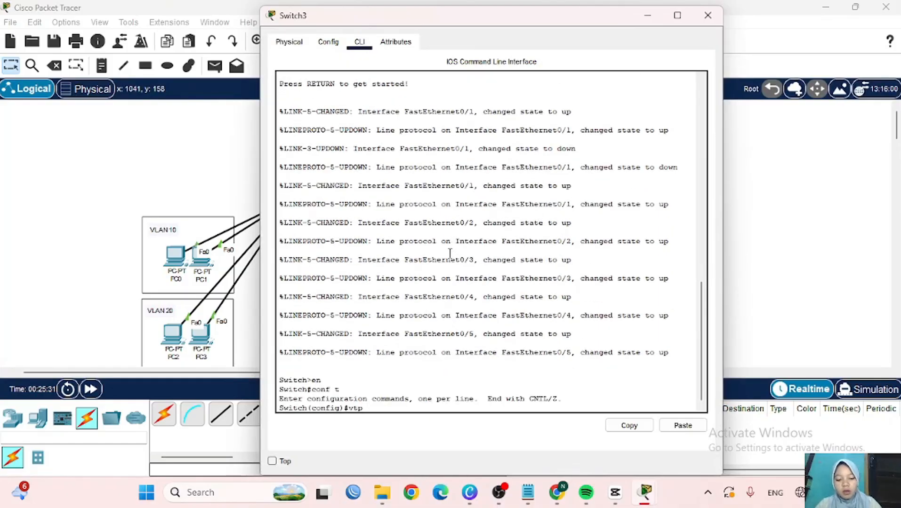
# - Set Switch3 to VTP client mode in domain nukeis.com with the shared VTP password
pyautogui.write('vtp mode client')
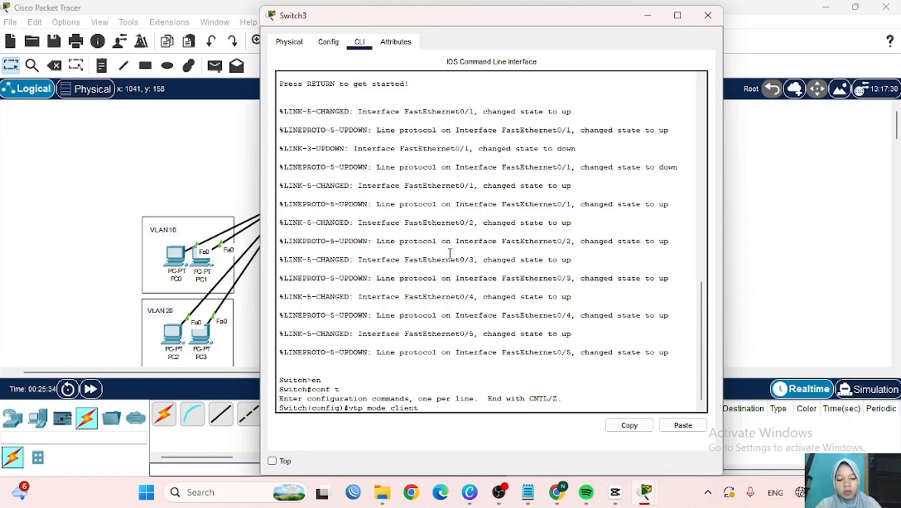
pyautogui.press('Return')
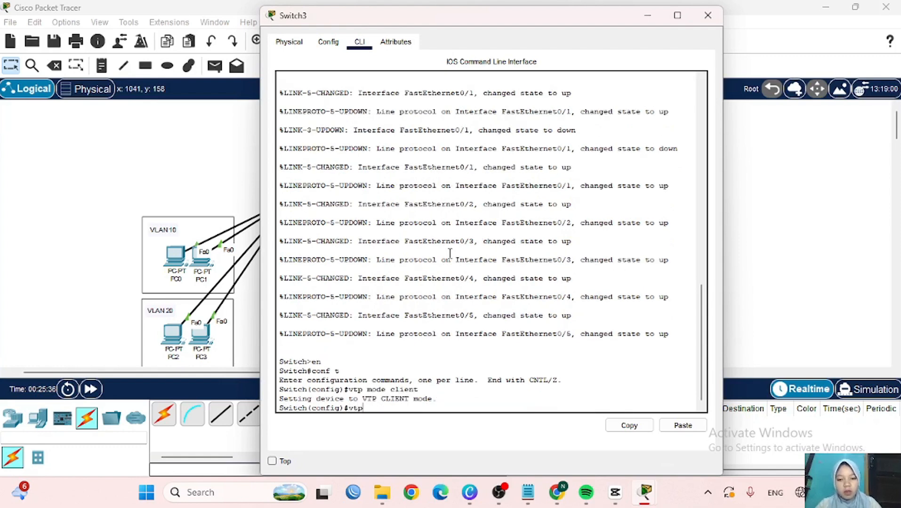
pyautogui.write('vtp domain')
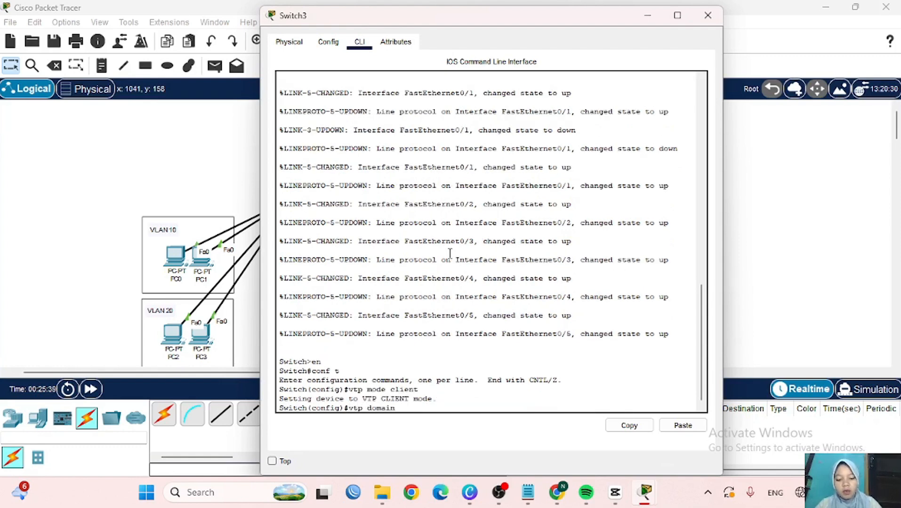
pyautogui.write(' nukeis')
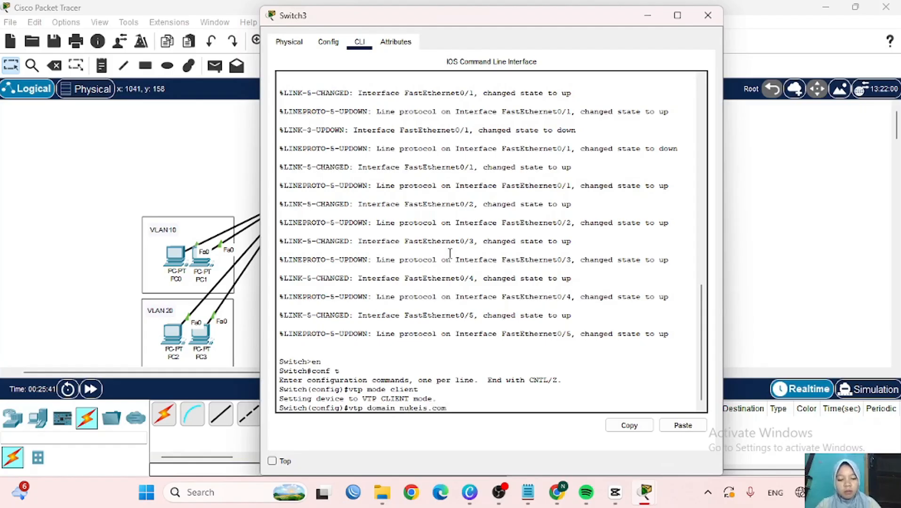
pyautogui.write('.com')
pyautogui.press('Return')
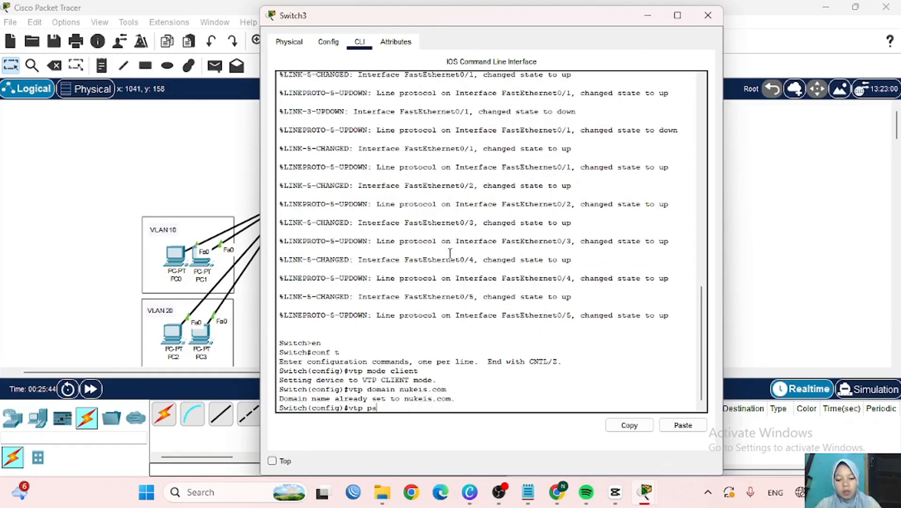
pyautogui.write('vtp password 12345')
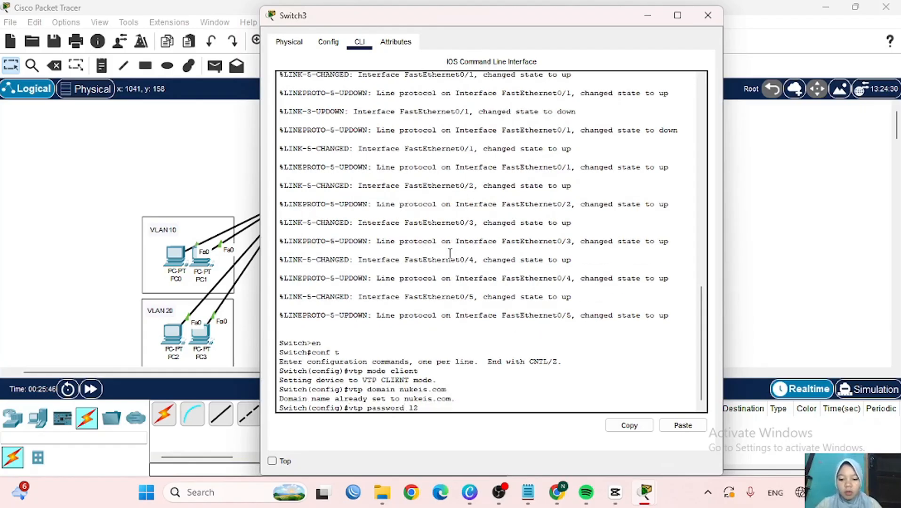
pyautogui.press('Return')
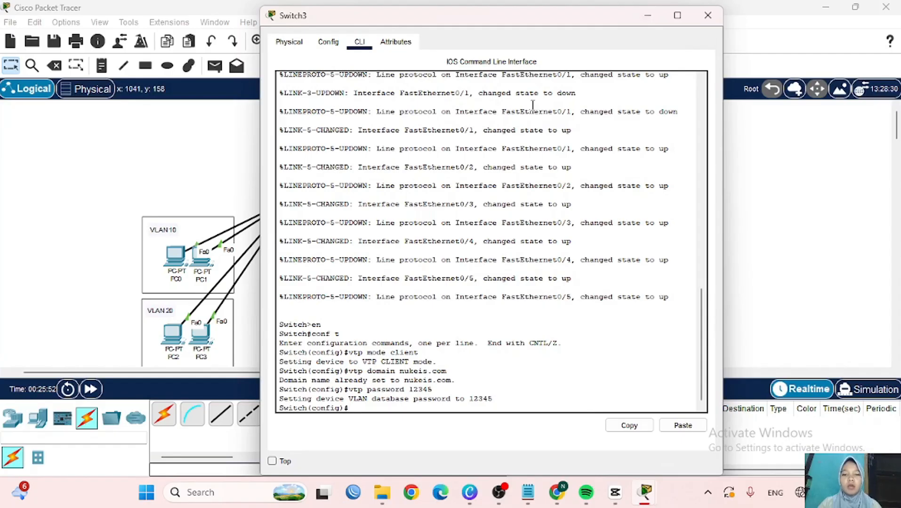
pyautogui.click(648, 16)
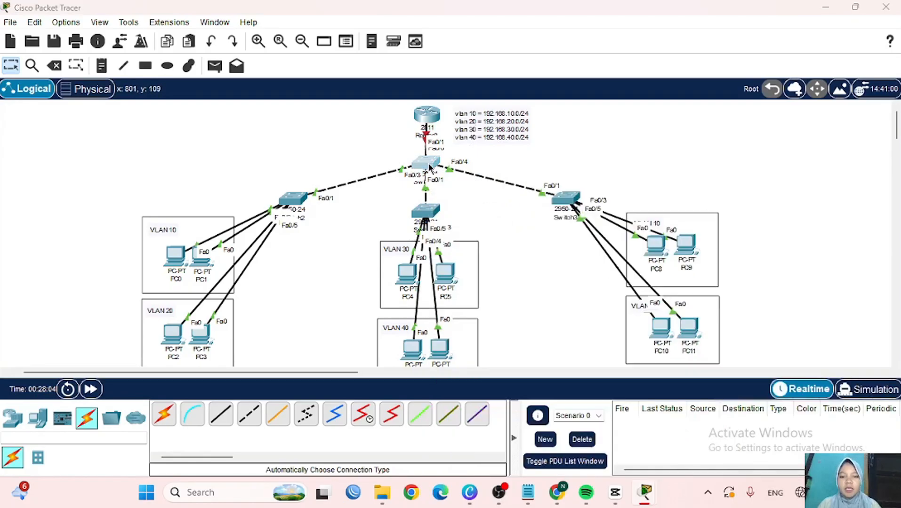
# - Create VLANs 10, 20, 30 and 40 on Switch0 and verify them with 'do sh vlan brief'
pyautogui.click(426, 163)
pyautogui.write('vl')
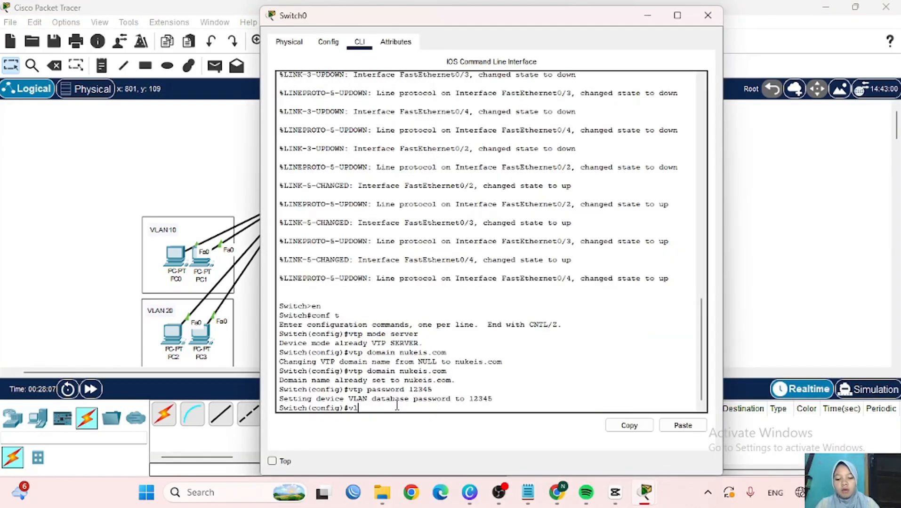
pyautogui.write('an 10')
pyautogui.press('Return')
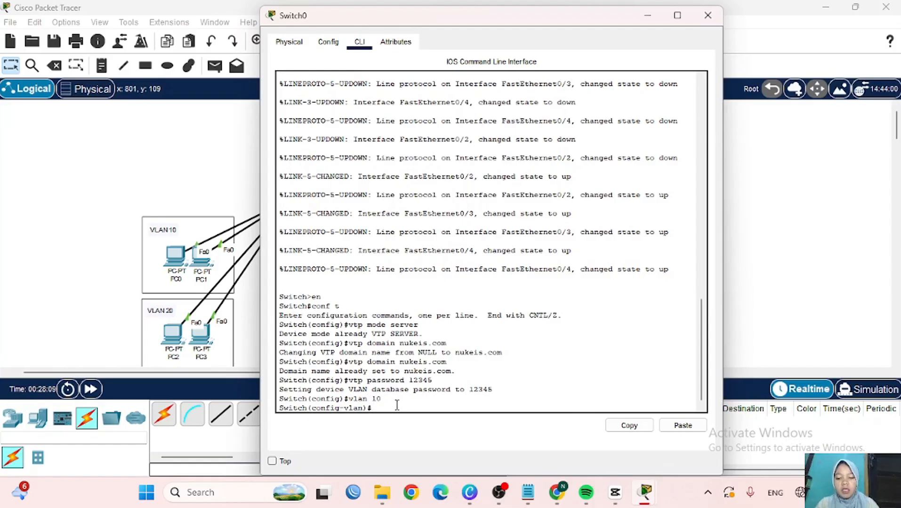
pyautogui.write('vlan')
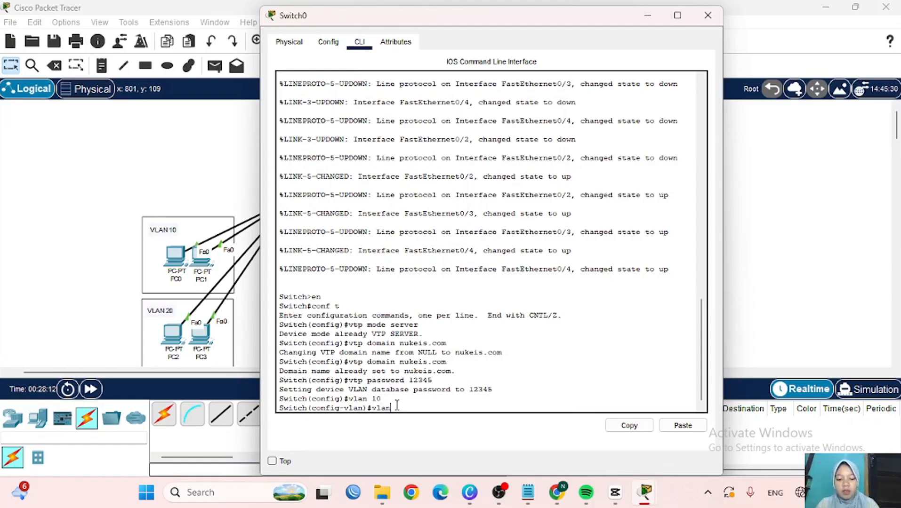
pyautogui.write(' 20')
pyautogui.press('Return')
pyautogui.write('vlan ')
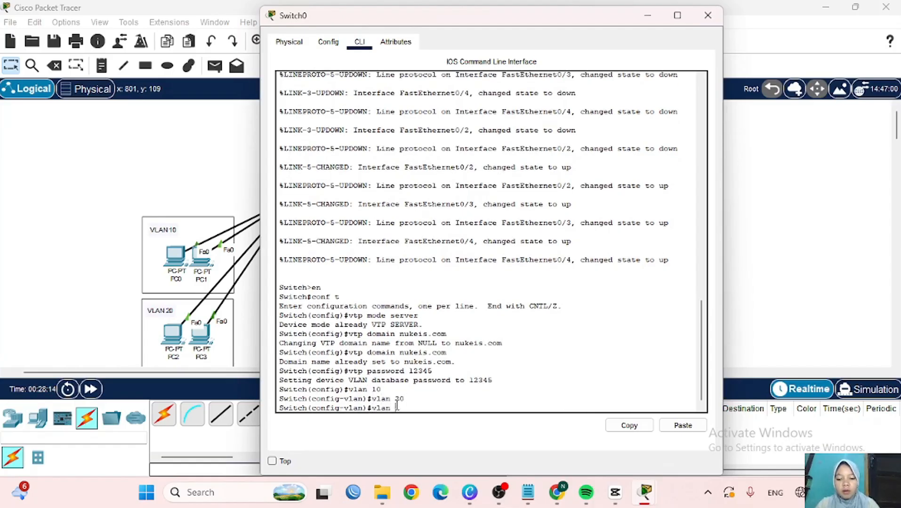
pyautogui.write('20')
pyautogui.press('Return')
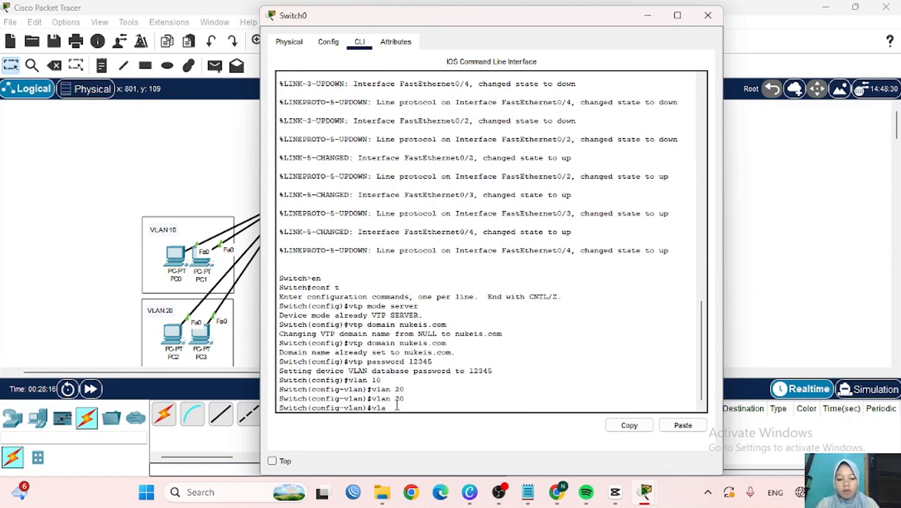
pyautogui.press('Return')
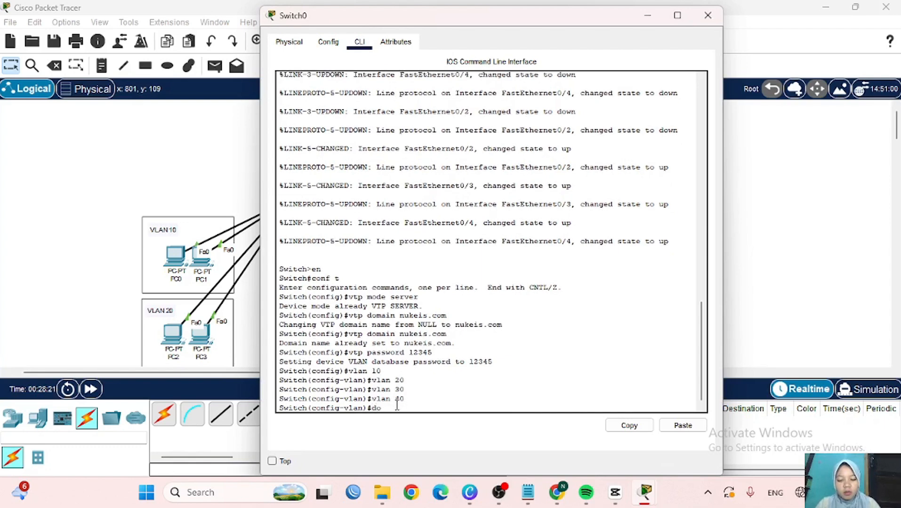
pyautogui.write('do sh vlan bri')
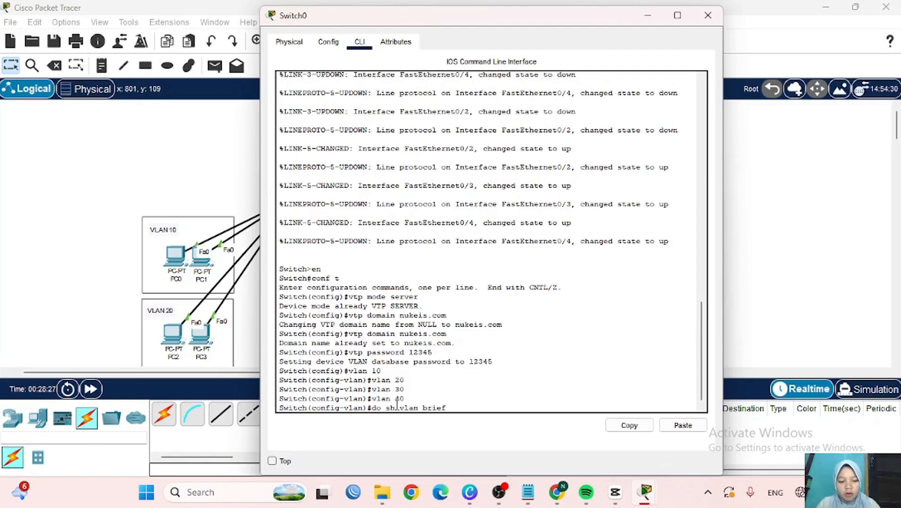
pyautogui.write('ef')
pyautogui.press('Return')
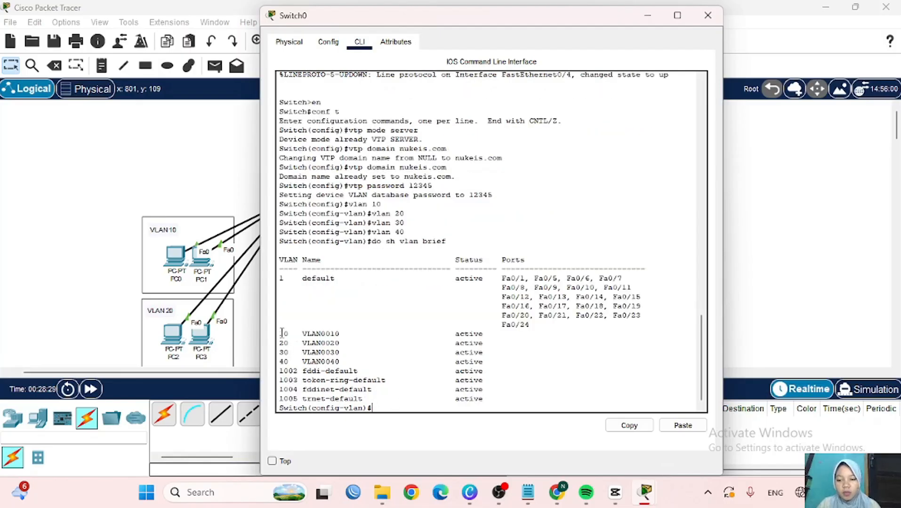
pyautogui.click(646, 17)
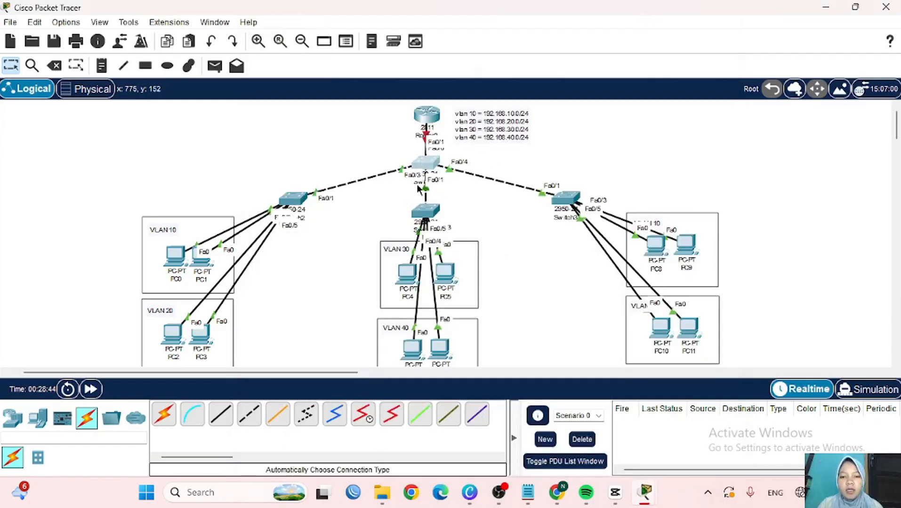
# - On Switch0, run 'int range fa0/2-4' and 'switchport mode trunk' to trunk the uplinks
pyautogui.moveTo(426, 169)
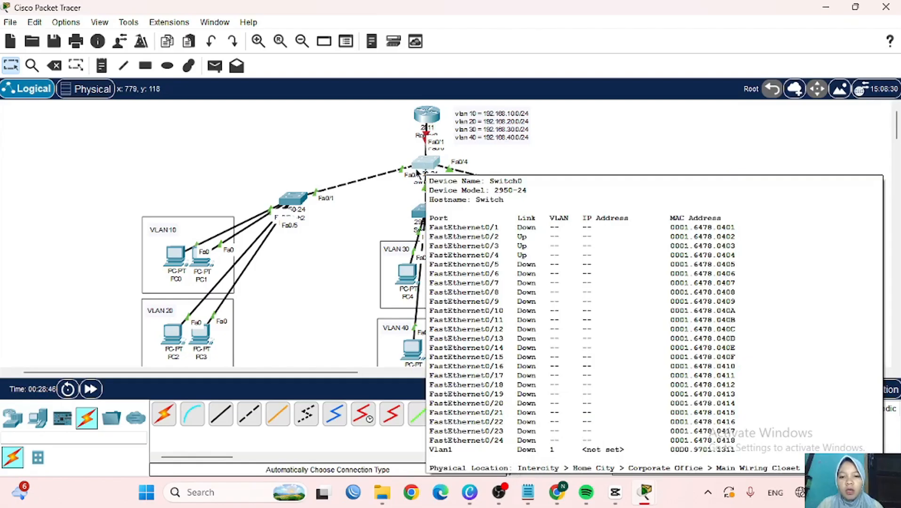
pyautogui.moveTo(419, 165)
pyautogui.mouseDown()
pyautogui.moveTo(398, 161)
pyautogui.moveTo(399, 144)
pyautogui.moveTo(371, 156)
pyautogui.moveTo(419, 162)
pyautogui.mouseUp()
pyautogui.click(419, 162)
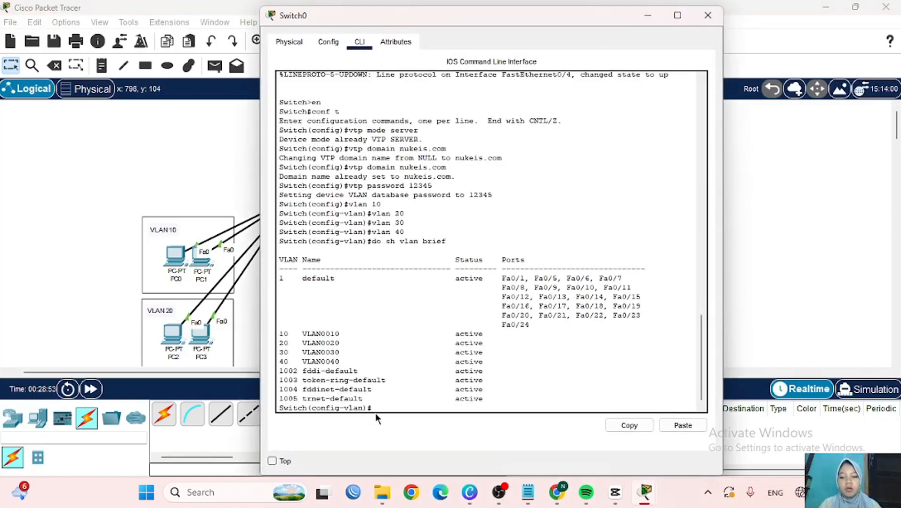
pyautogui.write('ex')
pyautogui.press('Return')
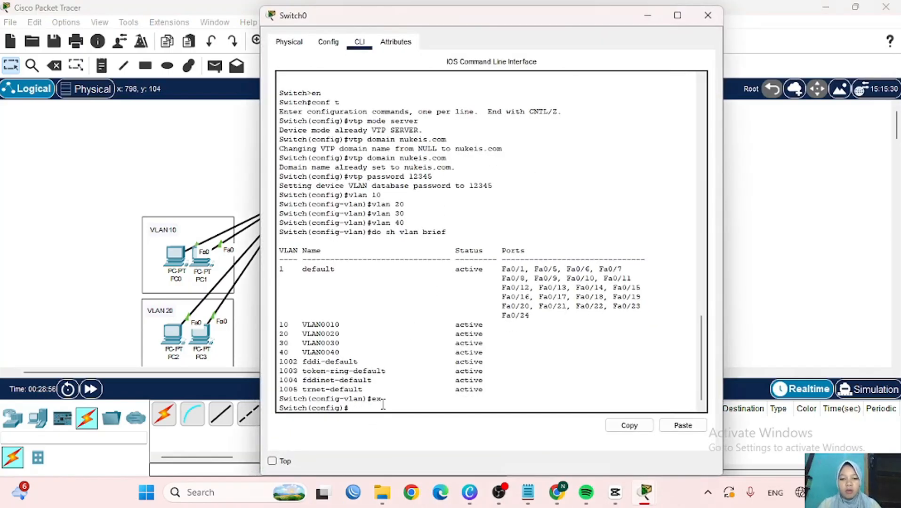
pyautogui.write('int range ')
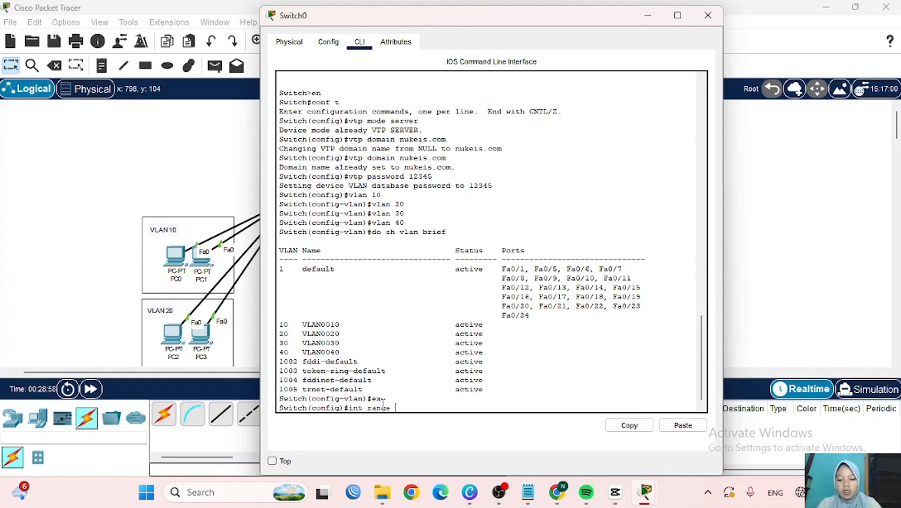
pyautogui.write('fa0/2')
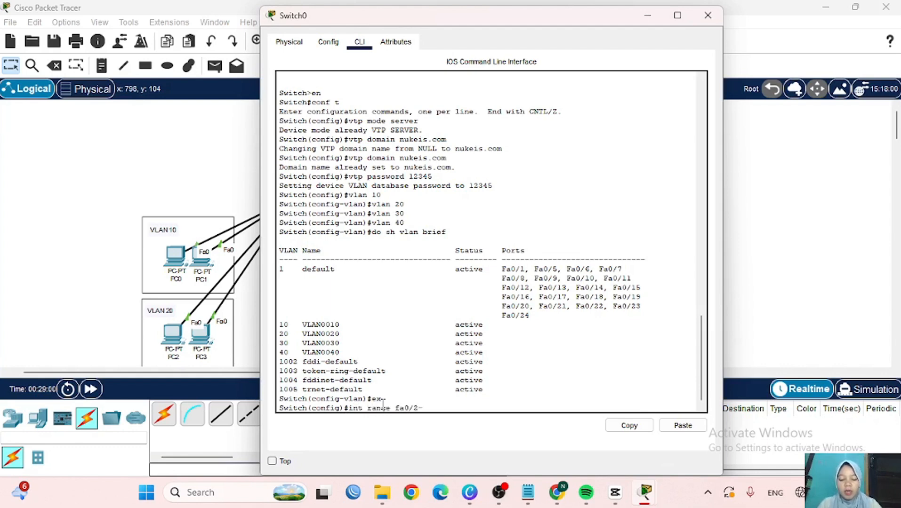
pyautogui.write('-4')
pyautogui.press('Return')
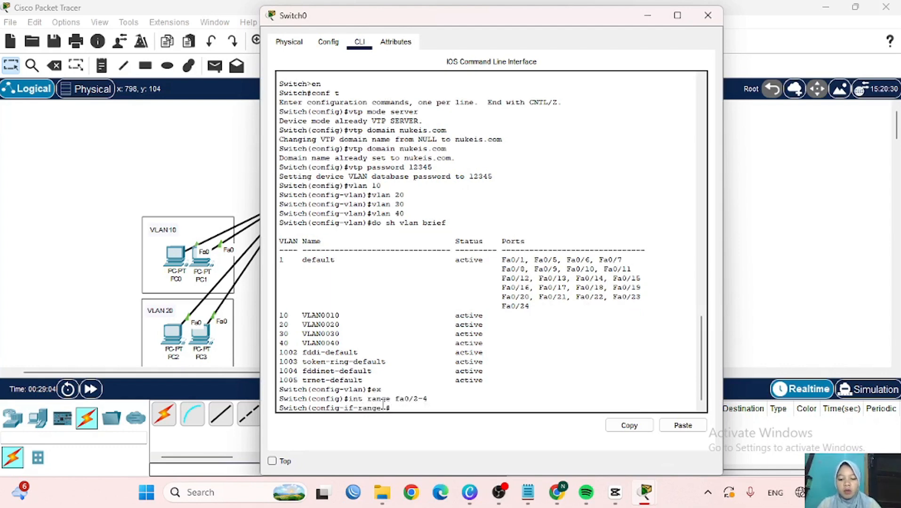
pyautogui.write('switchpo')
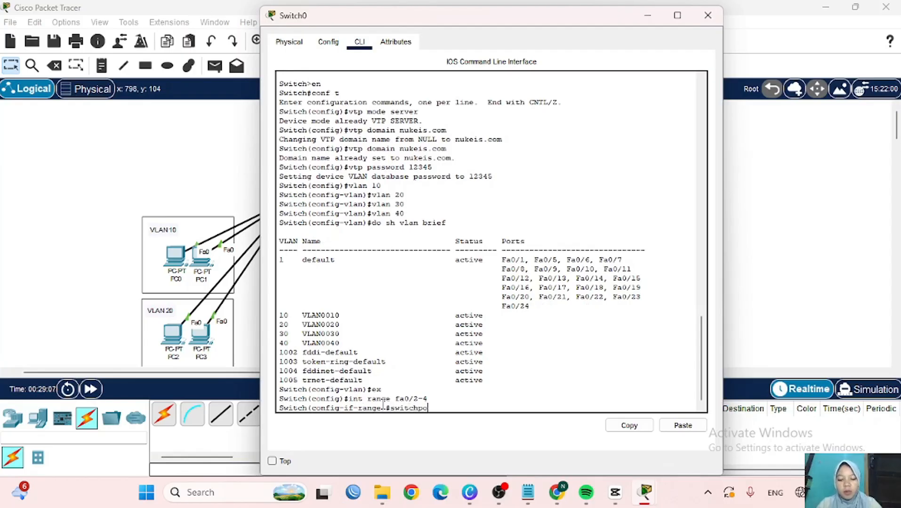
pyautogui.write('rt mode trun')
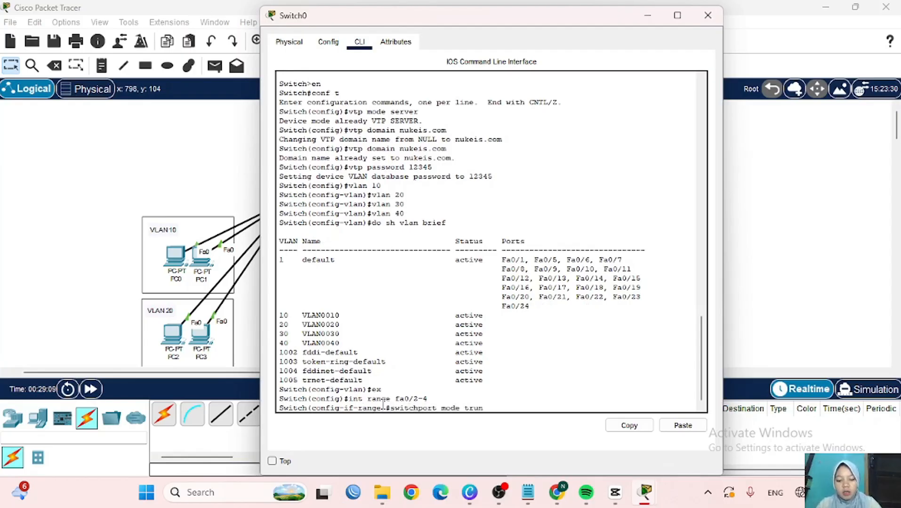
pyautogui.write('k')
pyautogui.press('Return')
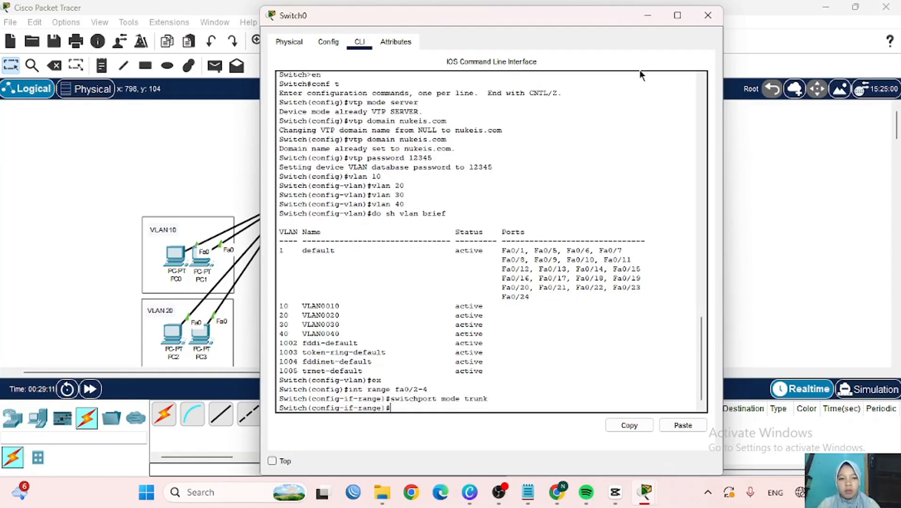
pyautogui.click(646, 16)
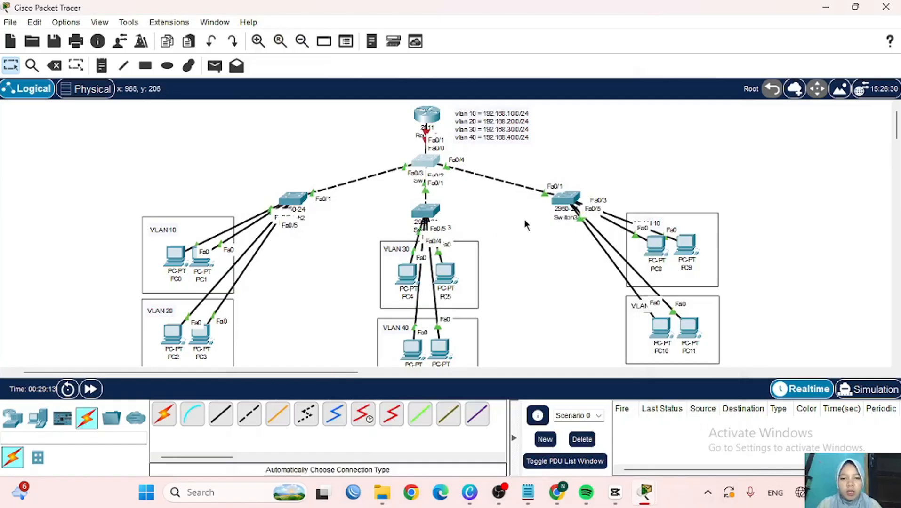
# - On Switch2, select interface Fa0/1 and apply 'switchport mode trunk'
pyautogui.moveTo(294, 203)
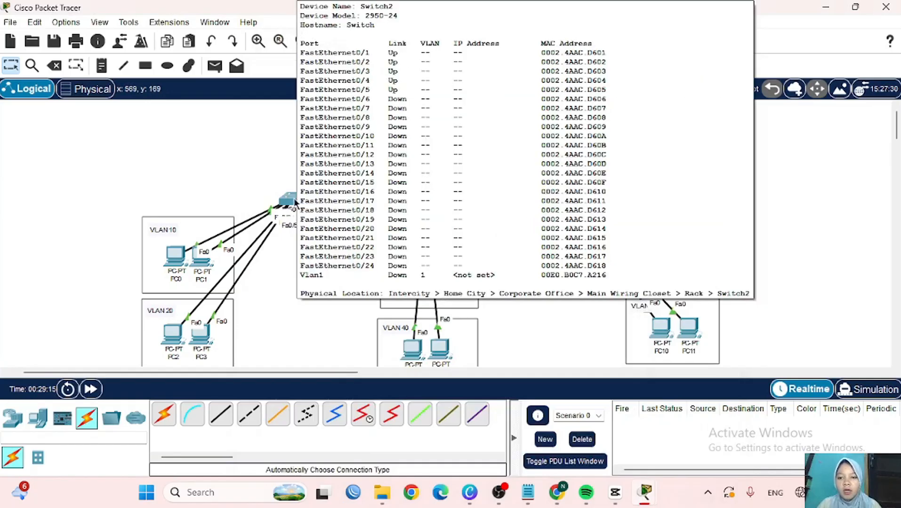
pyautogui.hscroll(3, 253, 197)
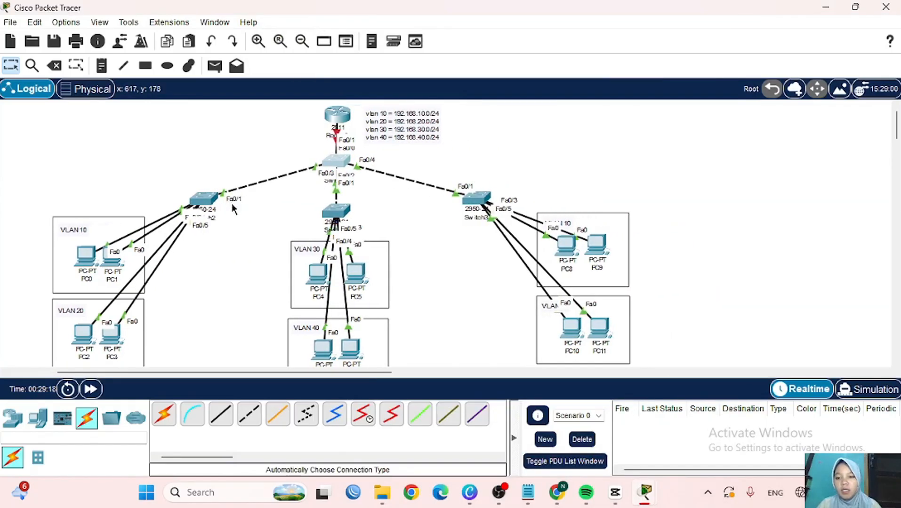
pyautogui.click(210, 202)
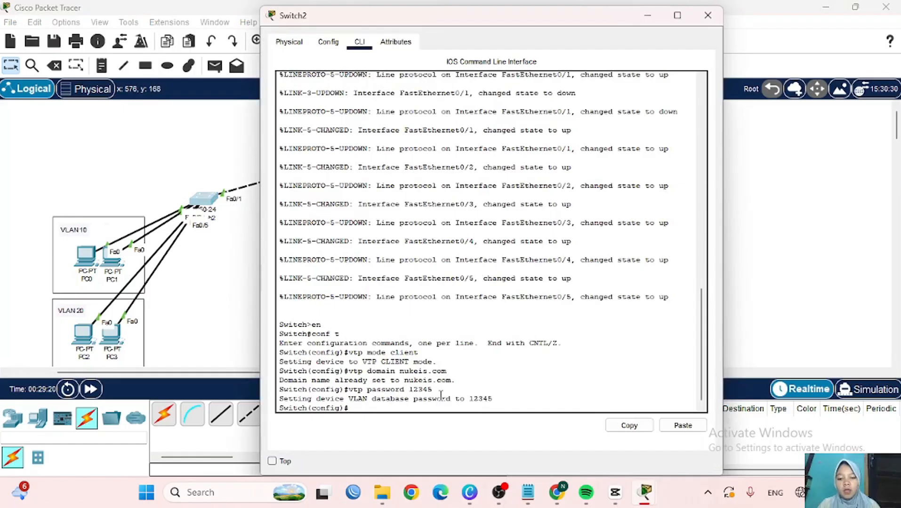
pyautogui.write('int fa0.')
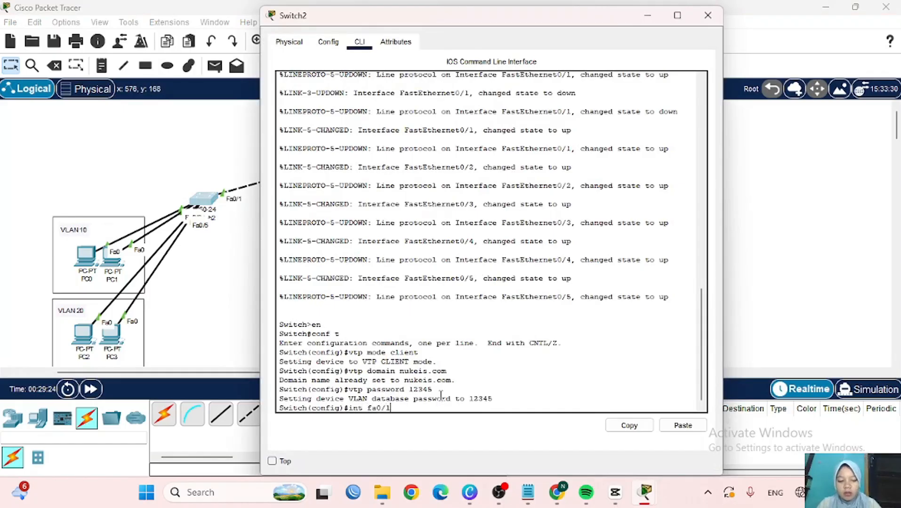
pyautogui.write('1')
pyautogui.press('Return')
pyautogui.write('switchpo')
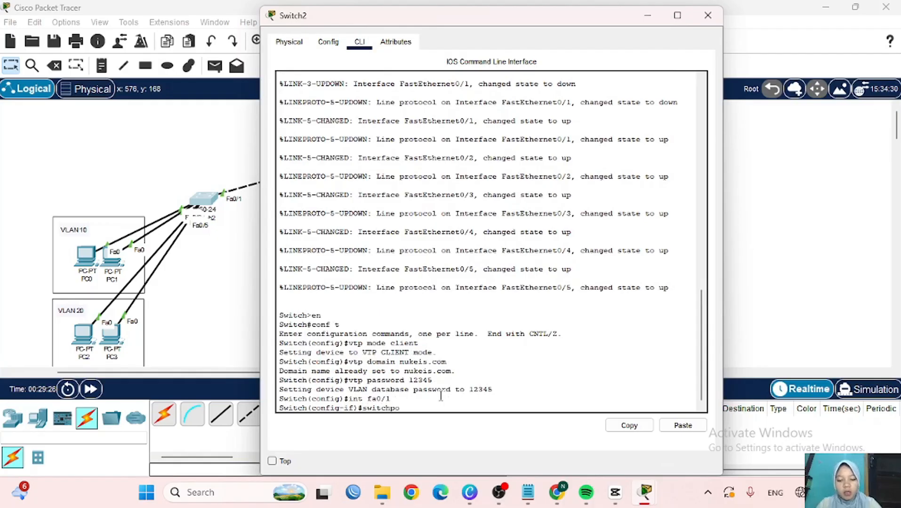
pyautogui.write('rt mode tru')
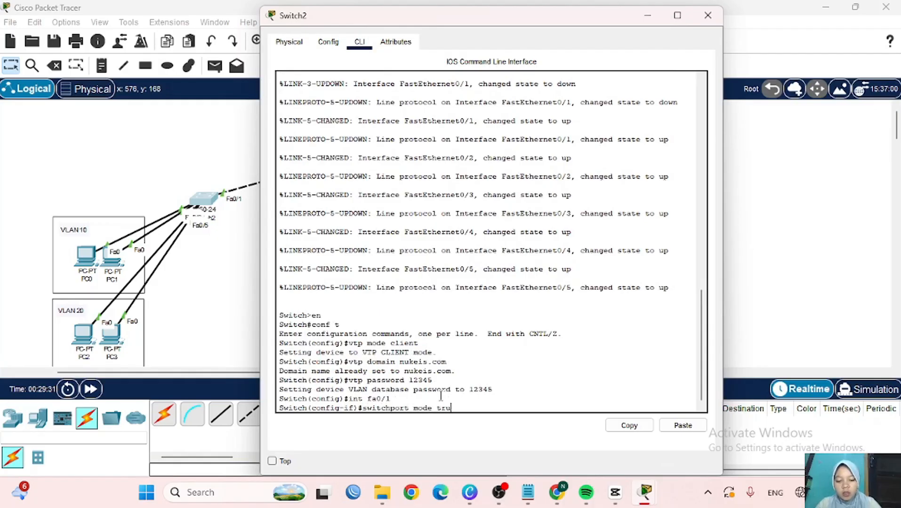
pyautogui.write('nk')
pyautogui.press('Return')
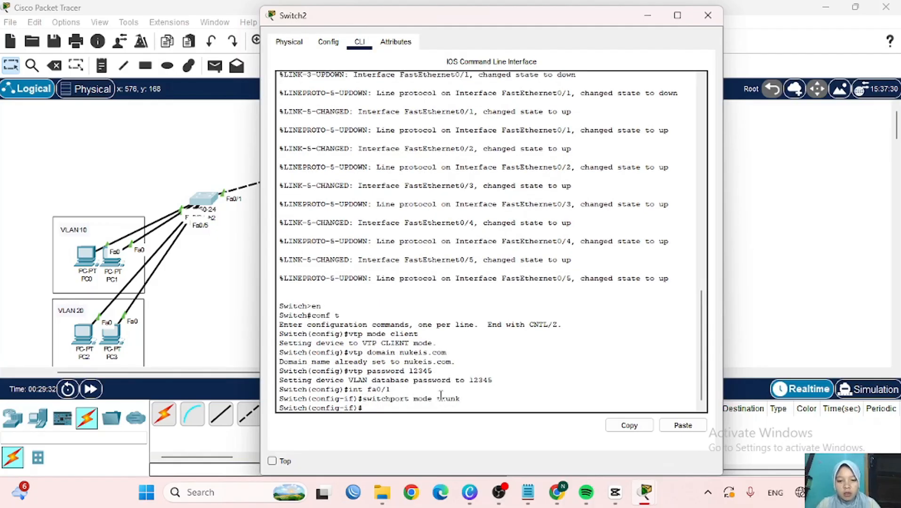
pyautogui.click(640, 21)
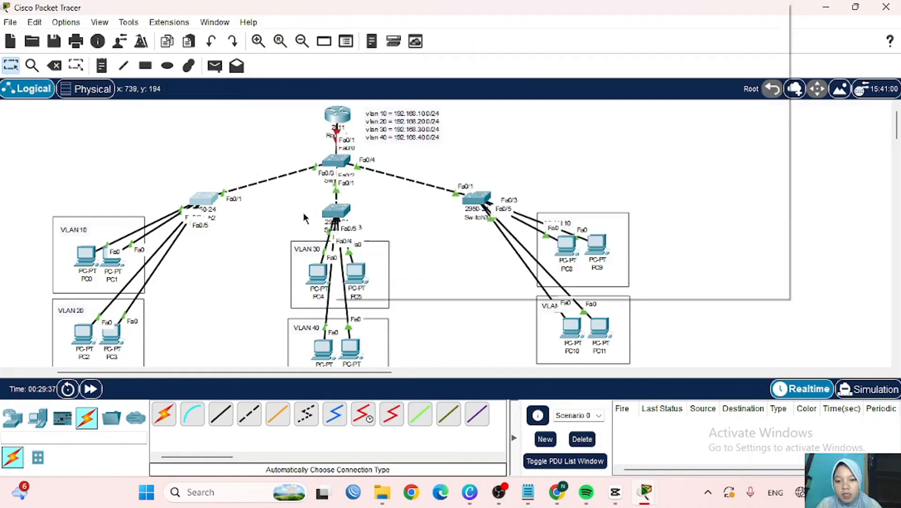
# - Make Switch1's port Fa0/1 a trunk with 'switchport mode trunk'
pyautogui.moveTo(341, 209); pyautogui.dragTo(333, 212)
pyautogui.click(333, 212)
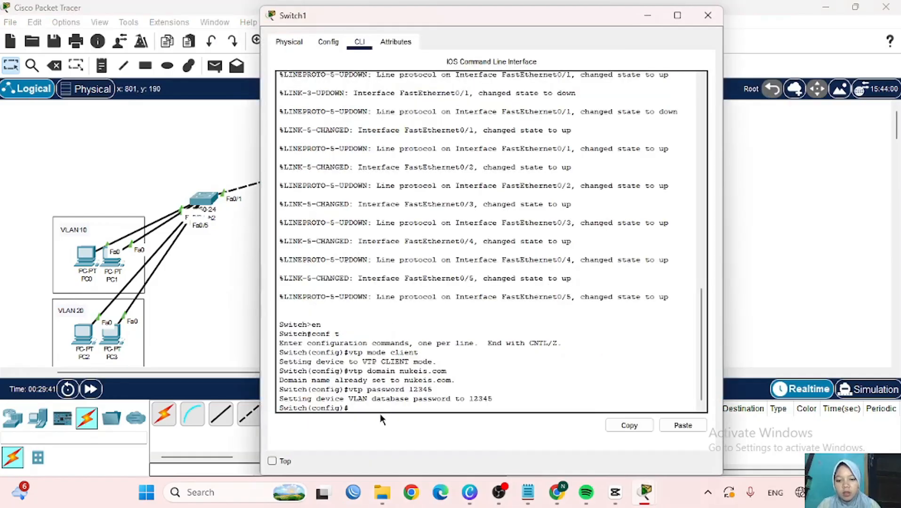
pyautogui.write('int fa0')
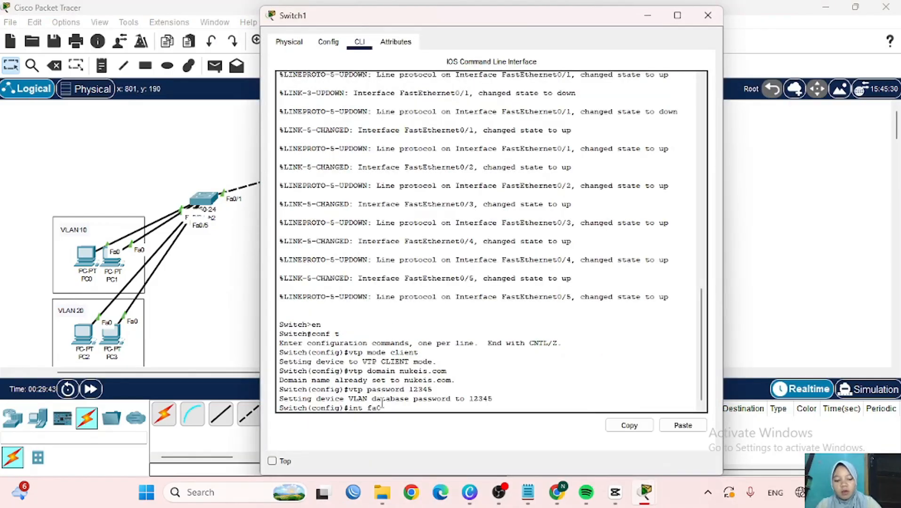
pyautogui.write('/1')
pyautogui.press('Return')
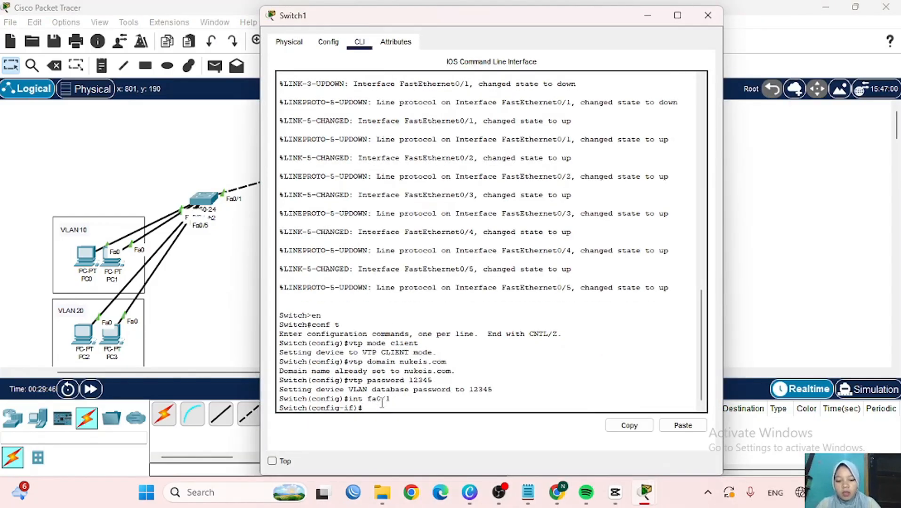
pyautogui.write('switchport')
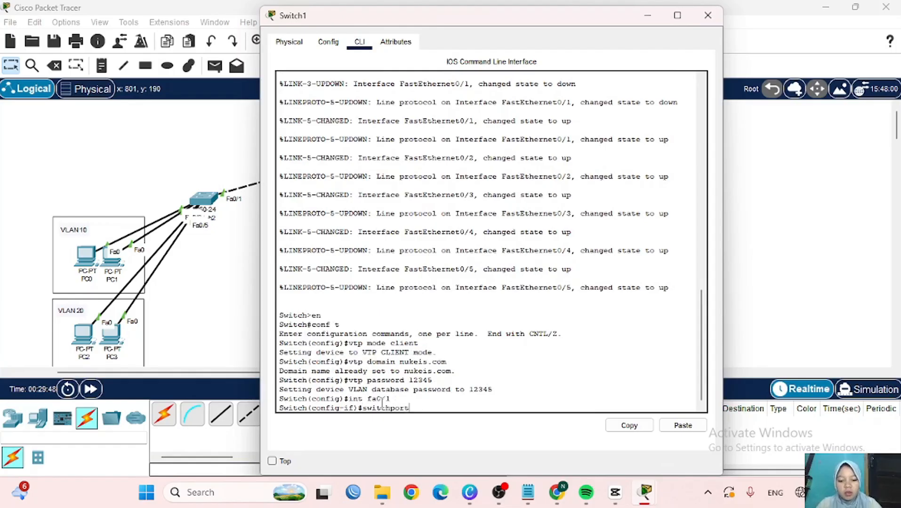
pyautogui.write(' mode trunk')
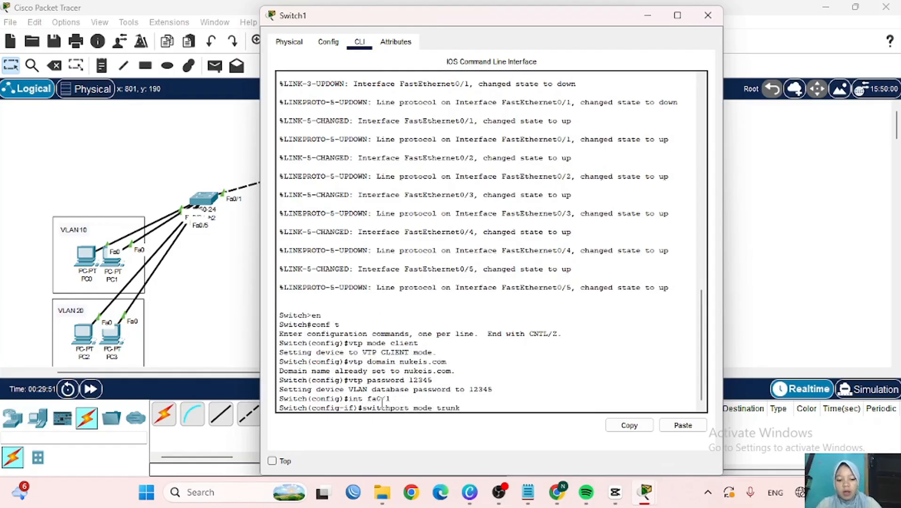
pyautogui.press('Return')
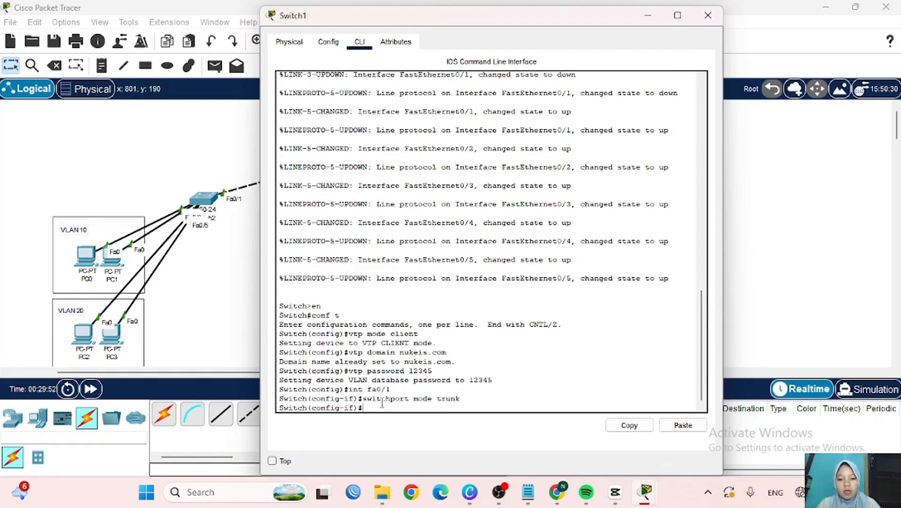
pyautogui.click(646, 16)
# - Make Switch3's port Fa0/1 a trunk with 'switchport mode trunk'
pyautogui.click(477, 200)
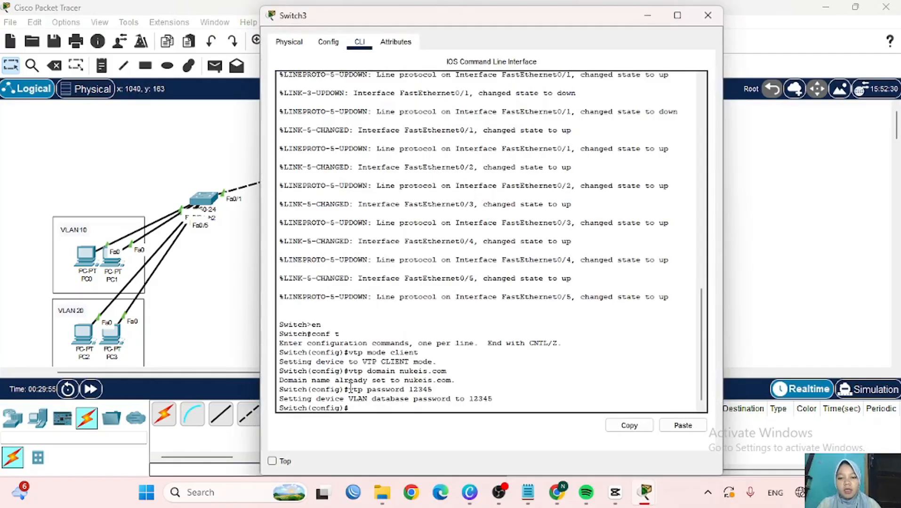
pyautogui.write('int')
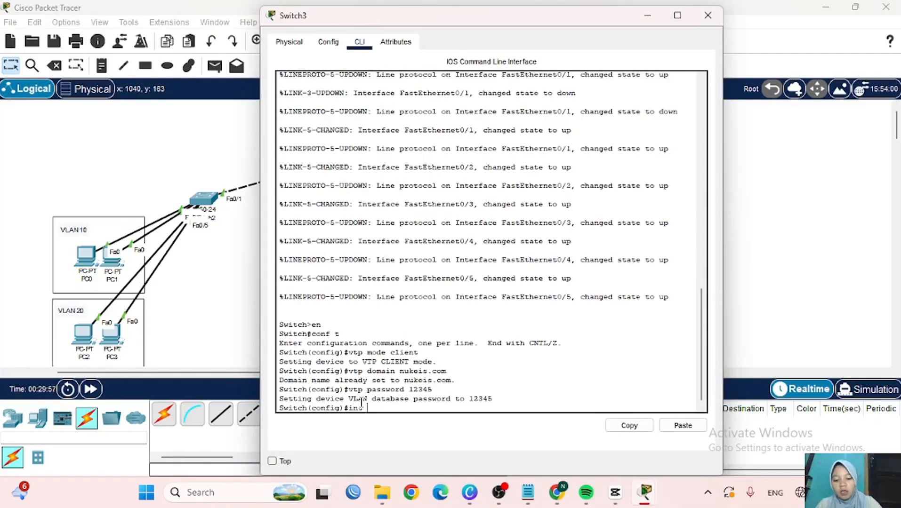
pyautogui.write(' fa0/1')
pyautogui.press('Return')
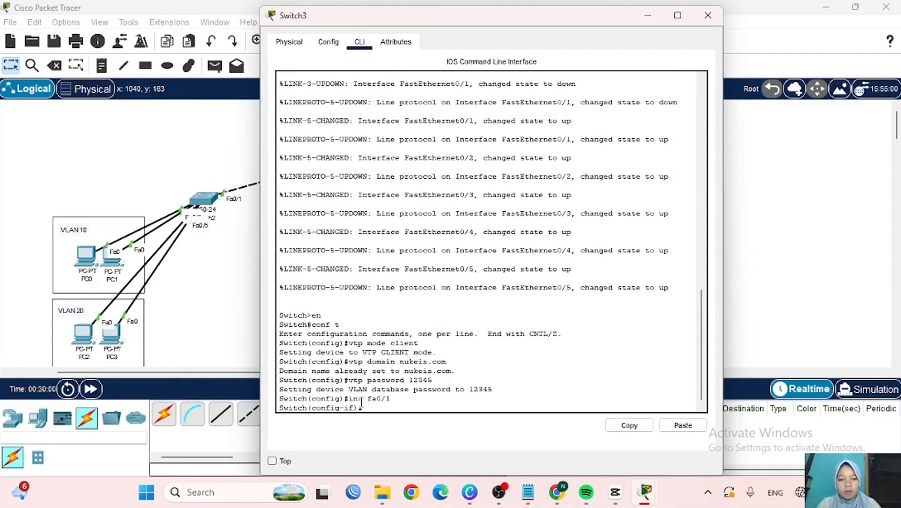
pyautogui.write('switchport mod')
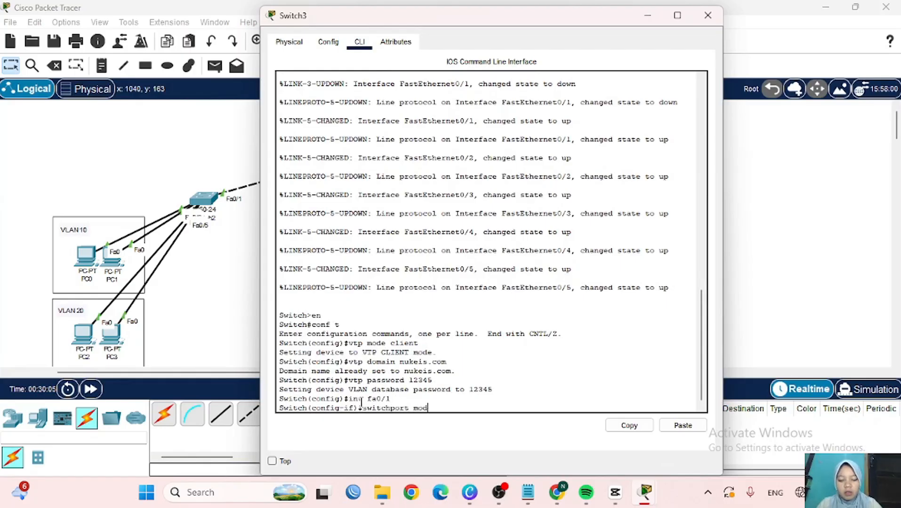
pyautogui.write('e trunk')
pyautogui.press('Return')
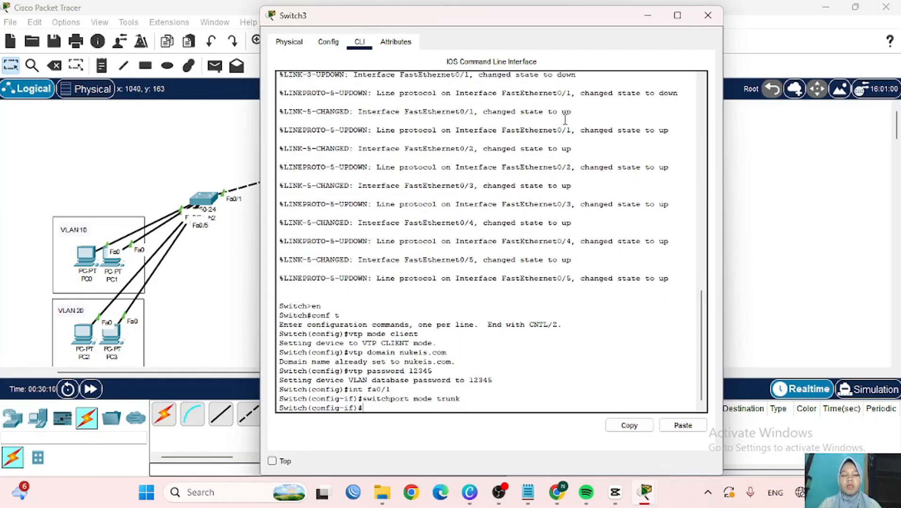
pyautogui.click(647, 15)
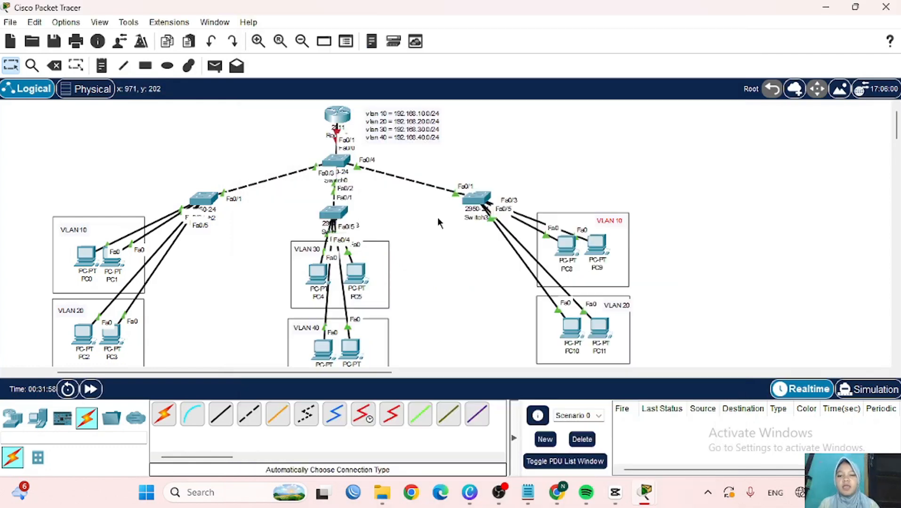
# - Run 'do sh vlan brief' on Switch2 to confirm VLANs 10, 20, 30 and 40 are active
pyautogui.click(203, 200)
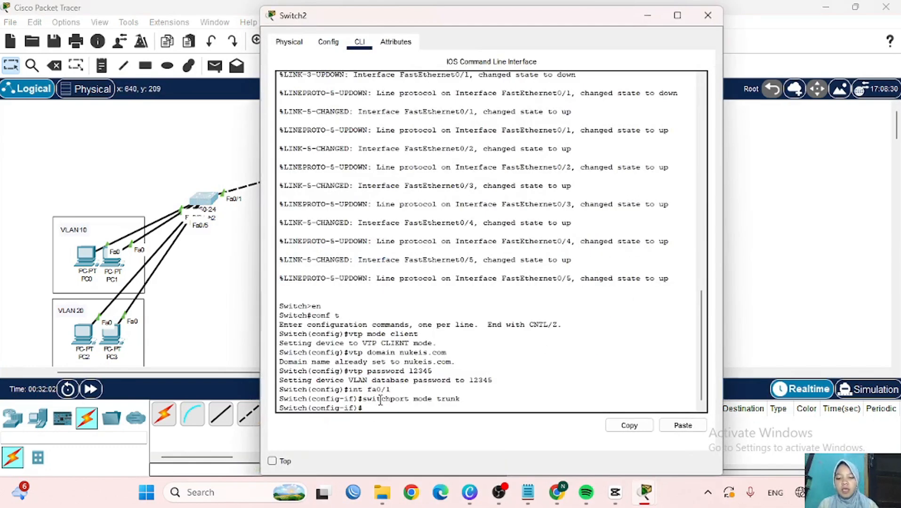
pyautogui.write('do sh vl')
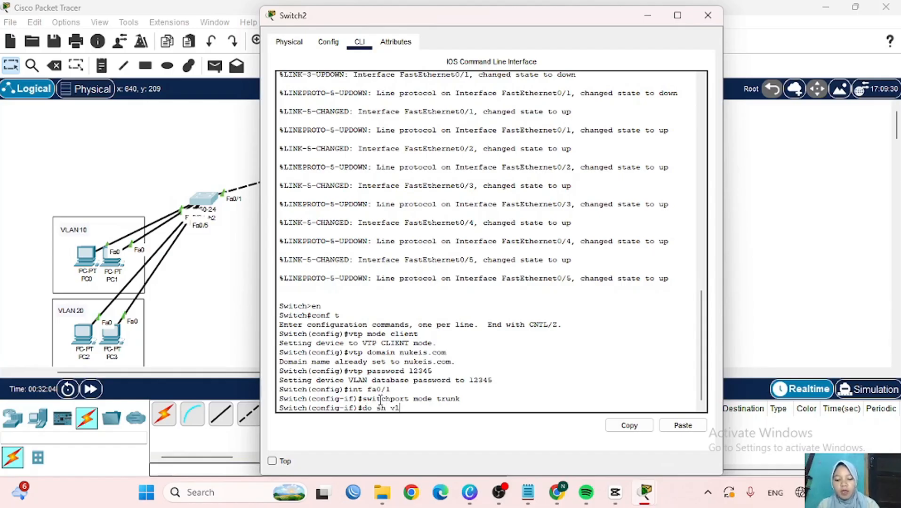
pyautogui.write('an')
pyautogui.write('an')
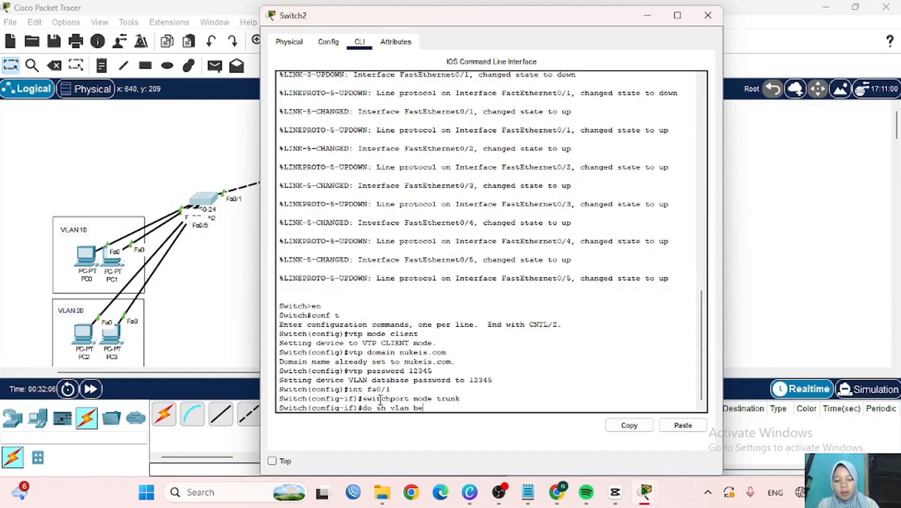
pyautogui.write(' brief')
pyautogui.press('Return')
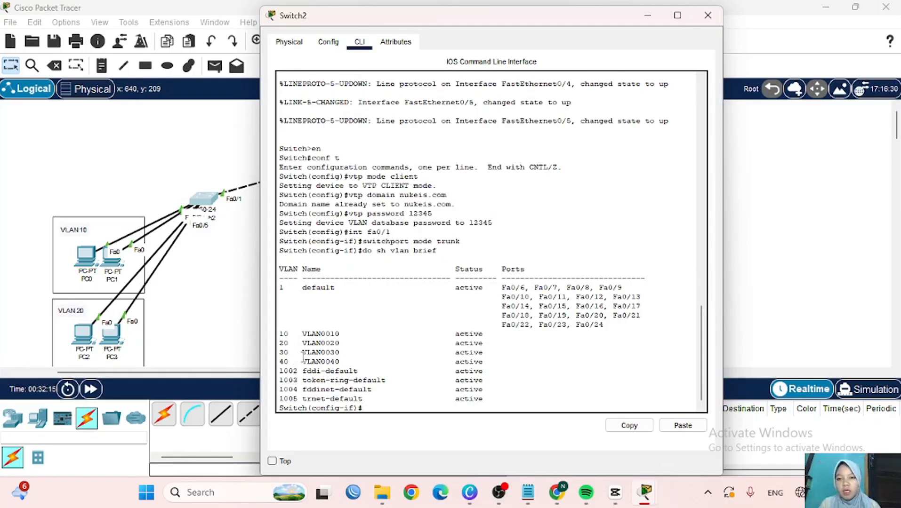
# - Nudge PC1 and PC0 within the VLAN 10 box, then reopen Switch2's console
pyautogui.click(647, 14)
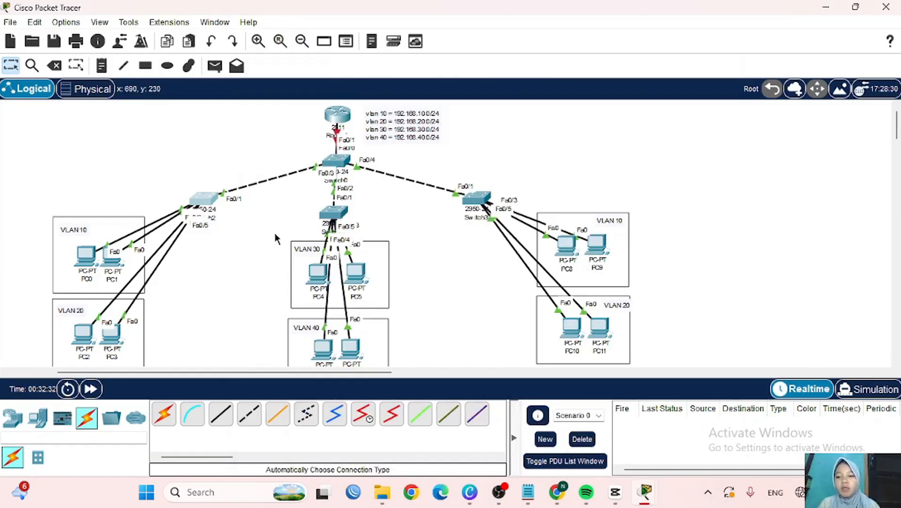
pyautogui.hscroll(-3, 275, 233)
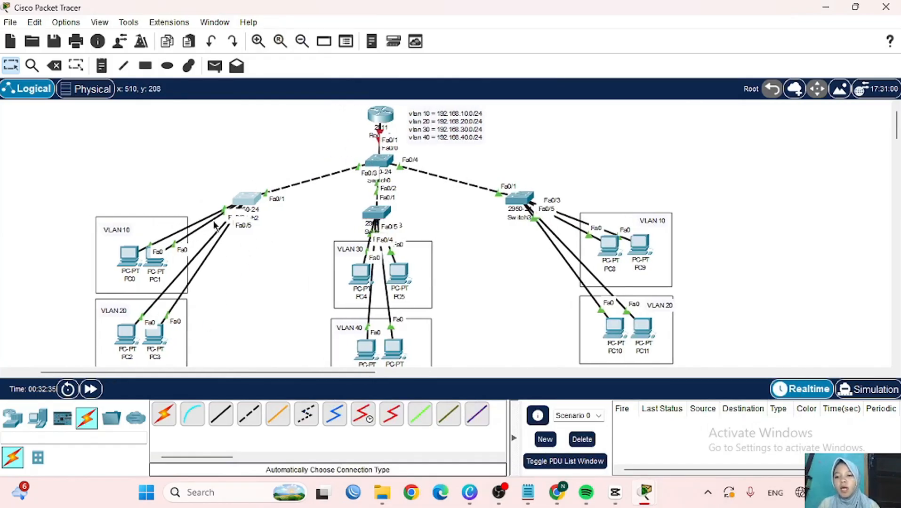
pyautogui.click(247, 203)
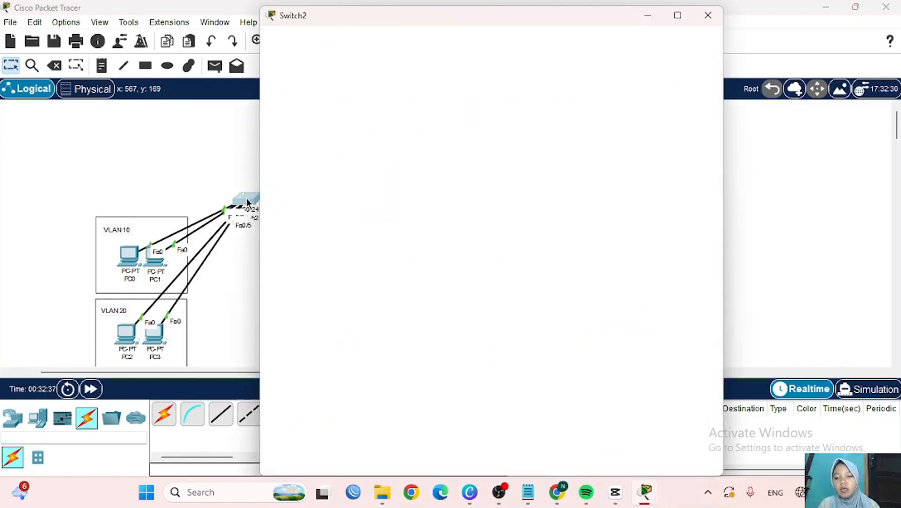
pyautogui.hscroll(4, 230, 268)
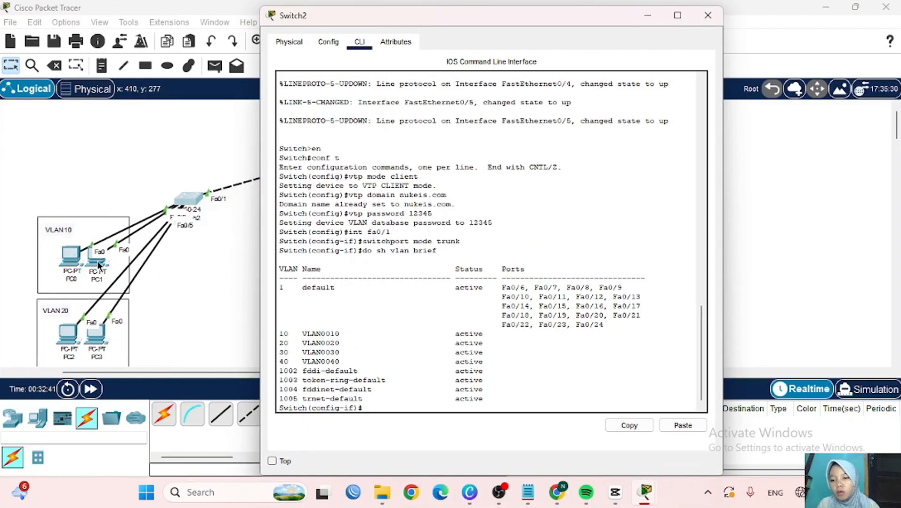
pyautogui.moveTo(94, 260)
pyautogui.mouseDown()
pyautogui.moveTo(85, 210)
pyautogui.moveTo(94, 274)
pyautogui.moveTo(91, 267)
pyautogui.mouseUp()
pyautogui.moveTo(73, 261)
pyautogui.mouseDown()
pyautogui.moveTo(67, 251)
pyautogui.moveTo(69, 262)
pyautogui.mouseUp()
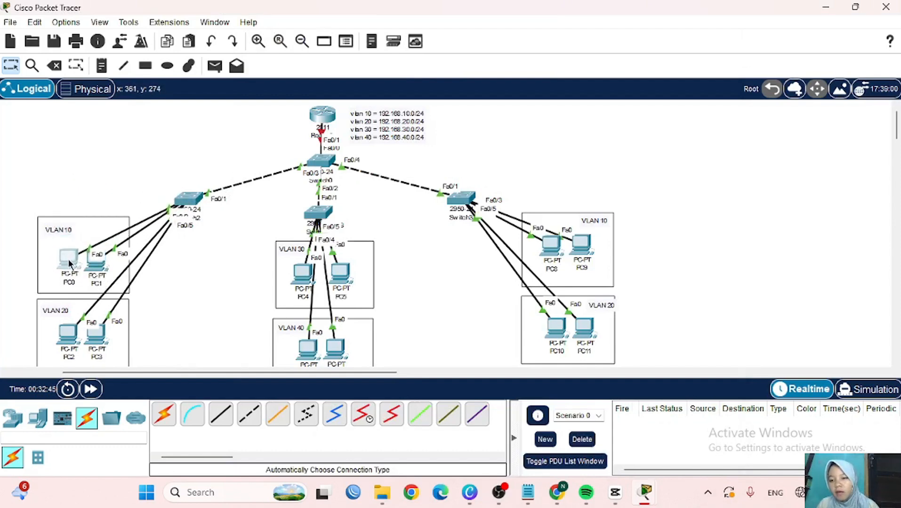
pyautogui.click(189, 199)
# - Make Switch2's ports Fa0/2–3 access ports in VLAN 10
pyautogui.write('ex')
pyautogui.press('Return')
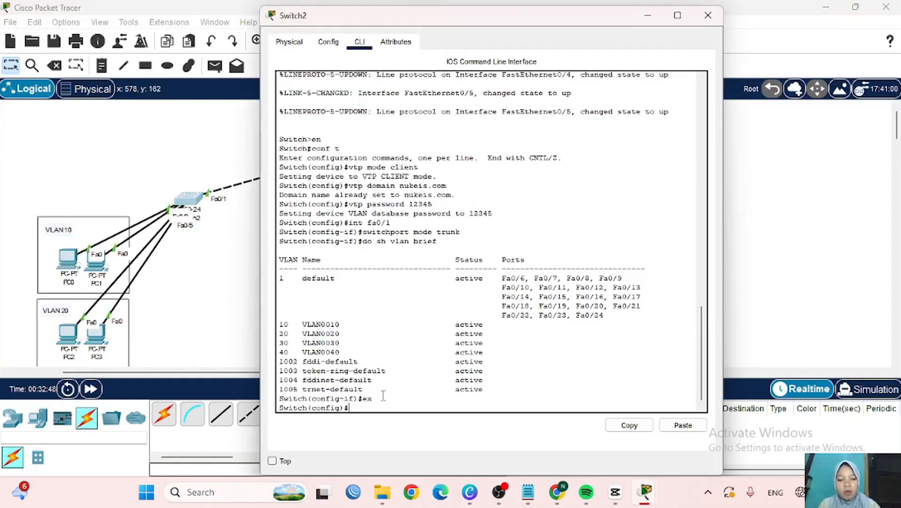
pyautogui.write('int ra')
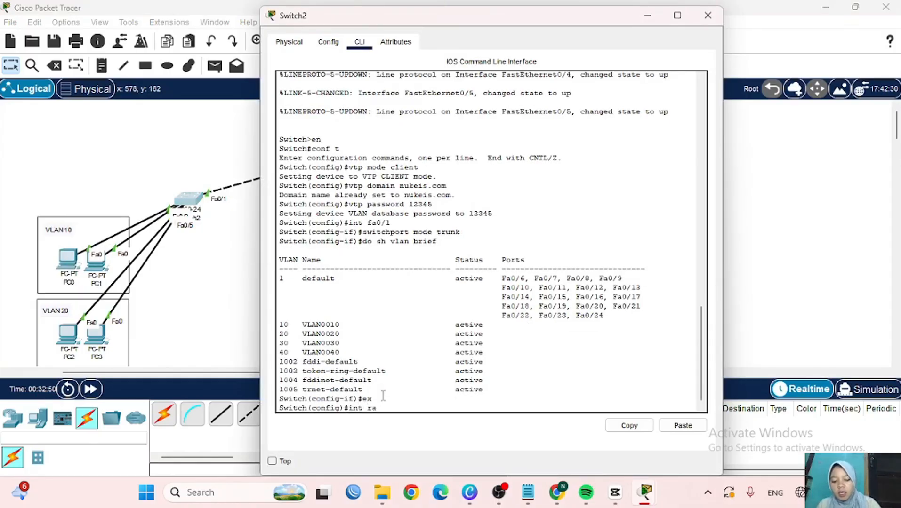
pyautogui.write('nge fa0/2-3')
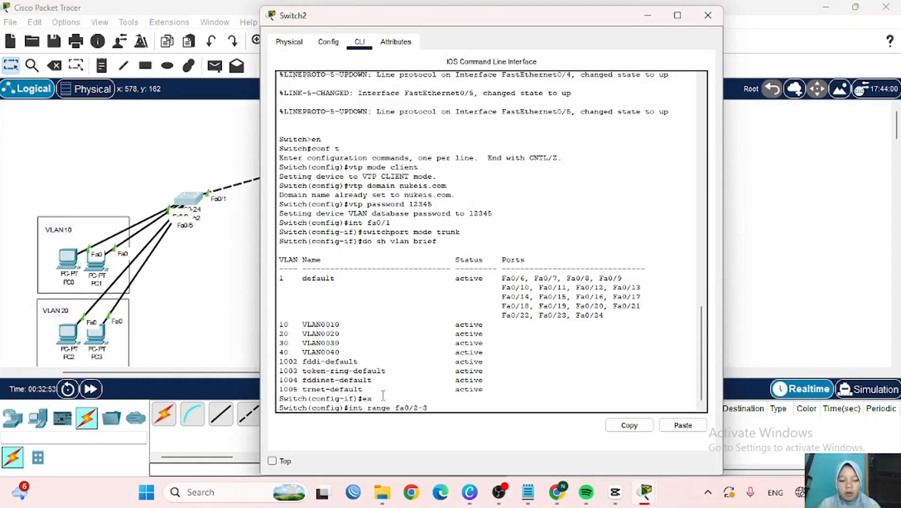
pyautogui.press('Return')
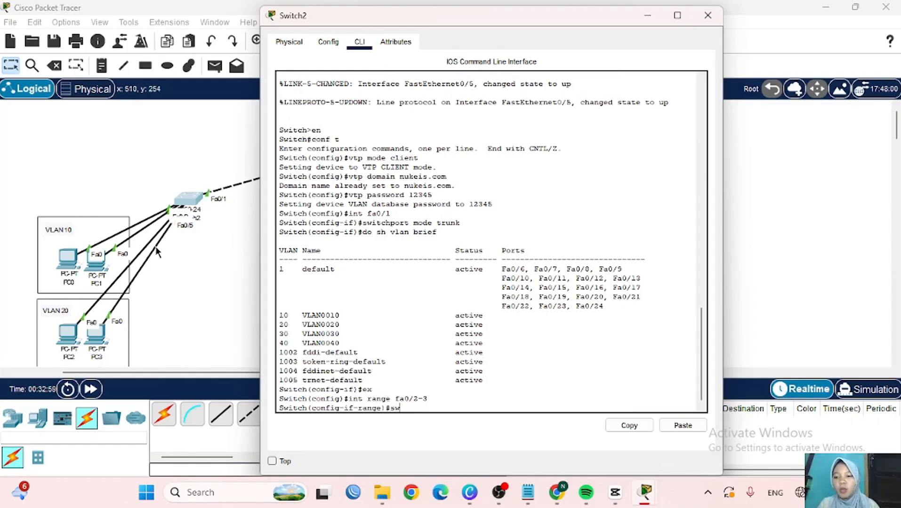
pyautogui.write('sw')
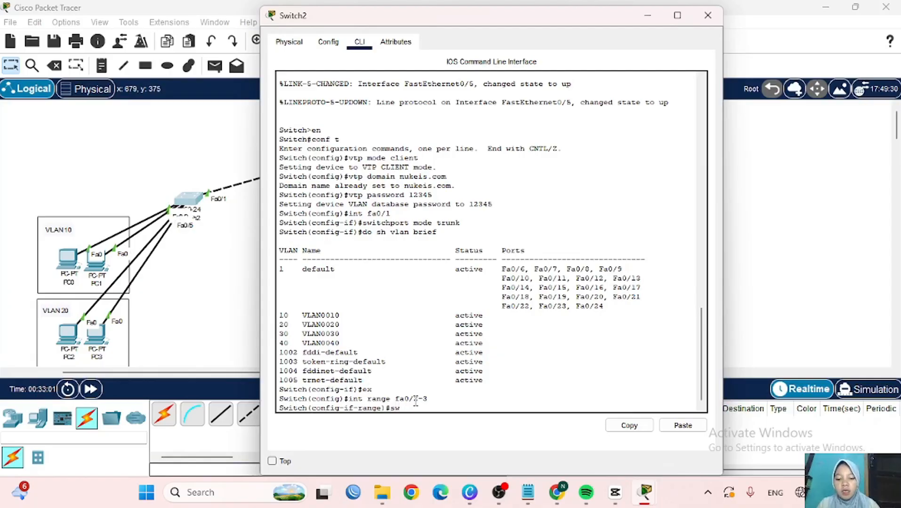
pyautogui.write('itchport ')
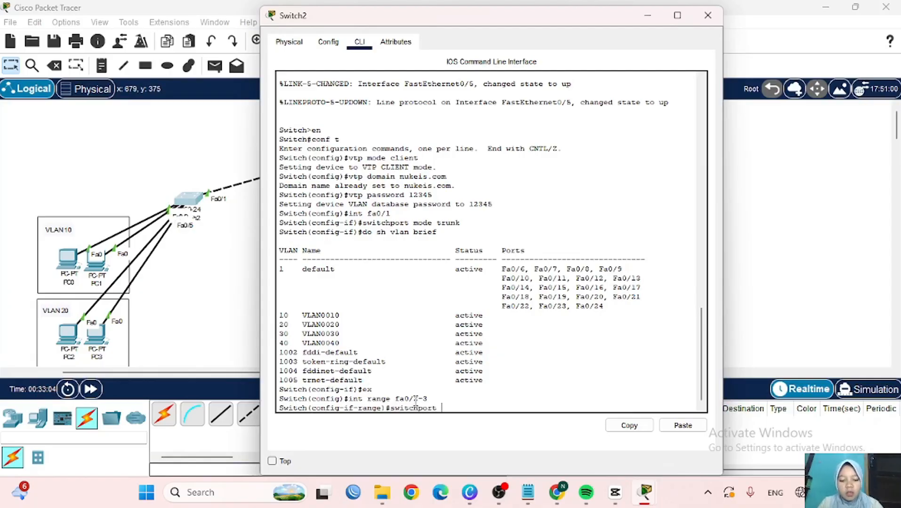
pyautogui.write('mode acces')
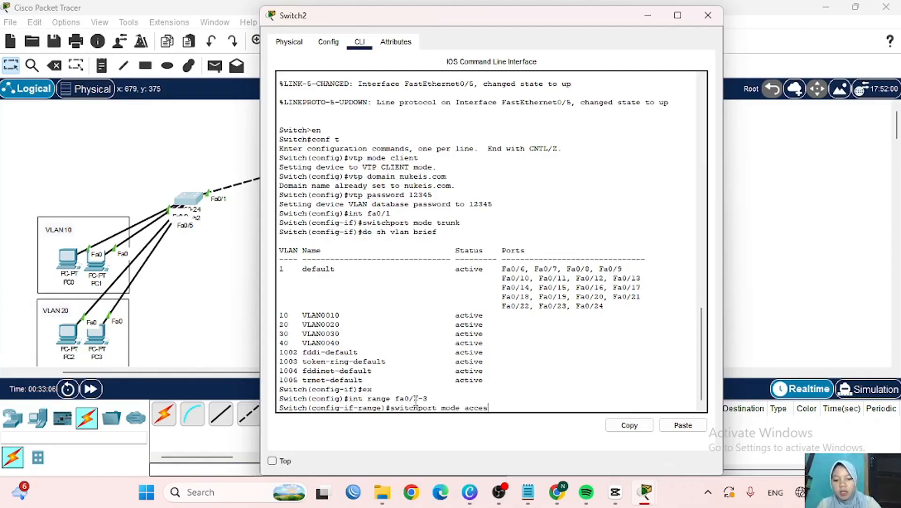
pyautogui.write('s')
pyautogui.press('Return')
pyautogui.write('switchport')
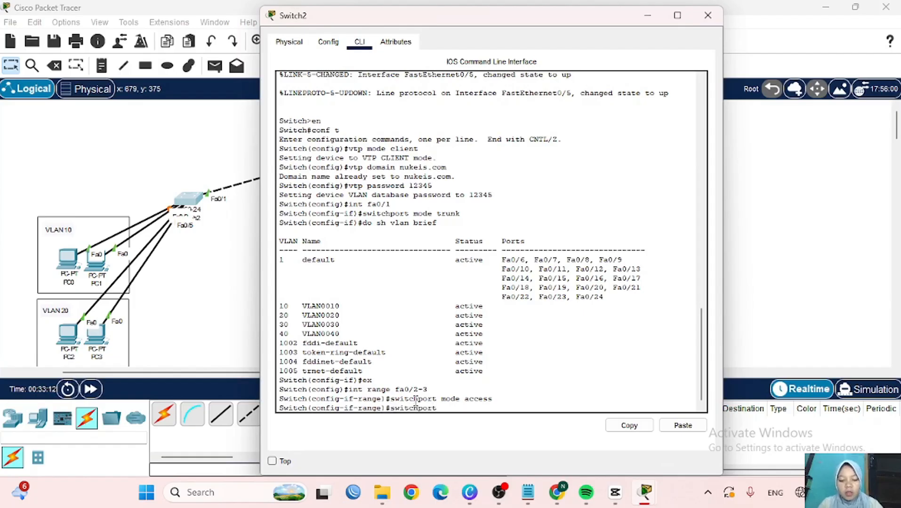
pyautogui.write(' access v')
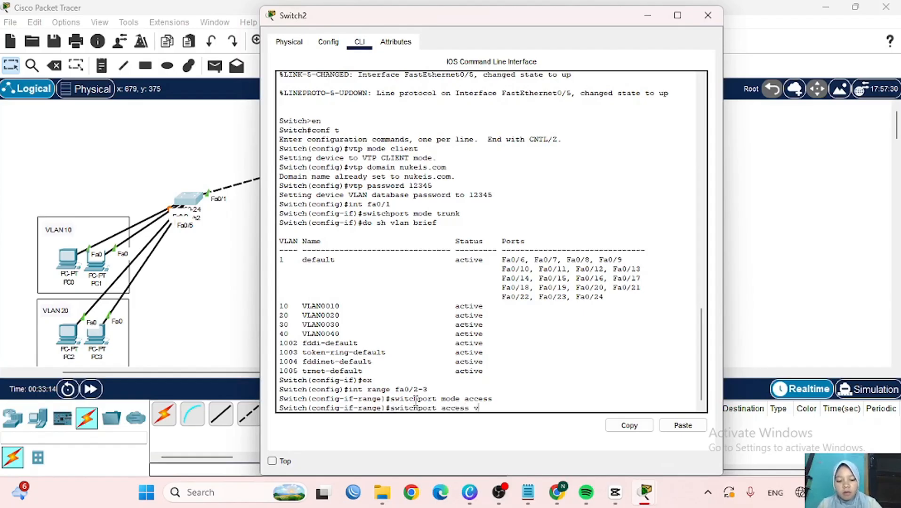
pyautogui.write('lan 10')
pyautogui.press('Return')
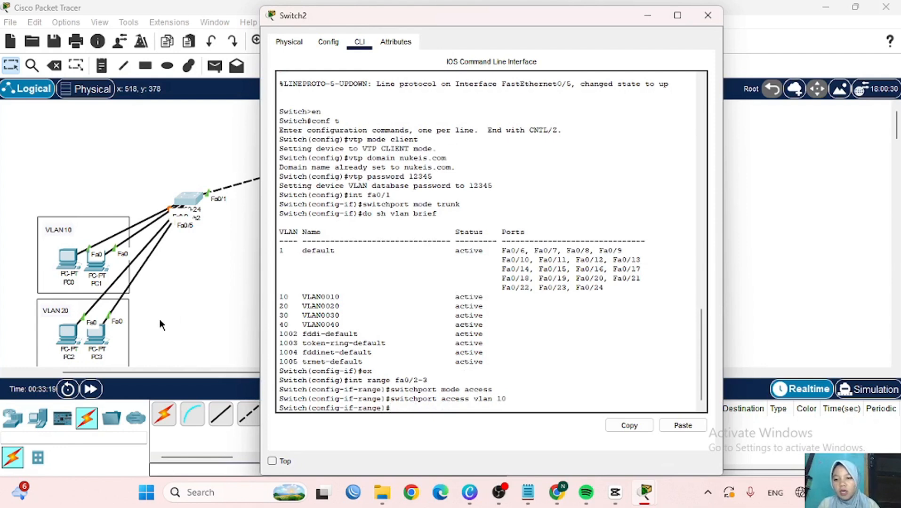
pyautogui.scroll(-2, 151, 308)
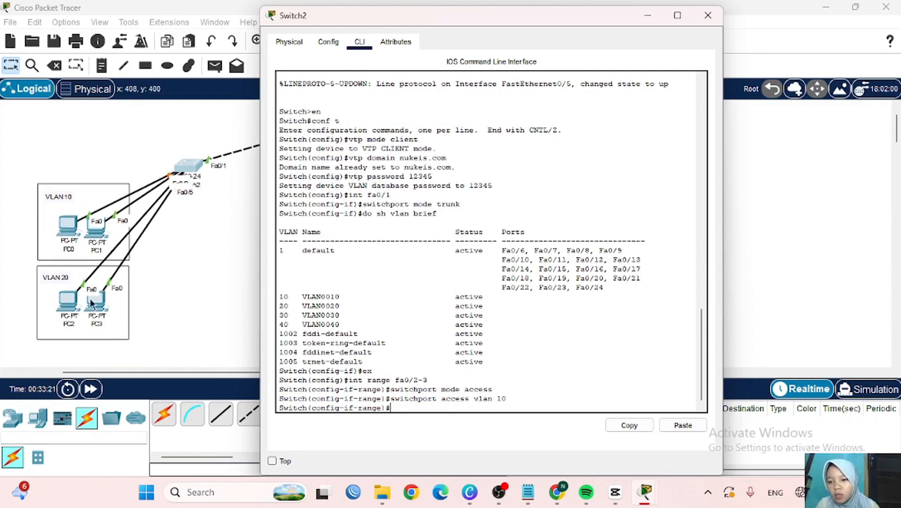
pyautogui.click(68, 301)
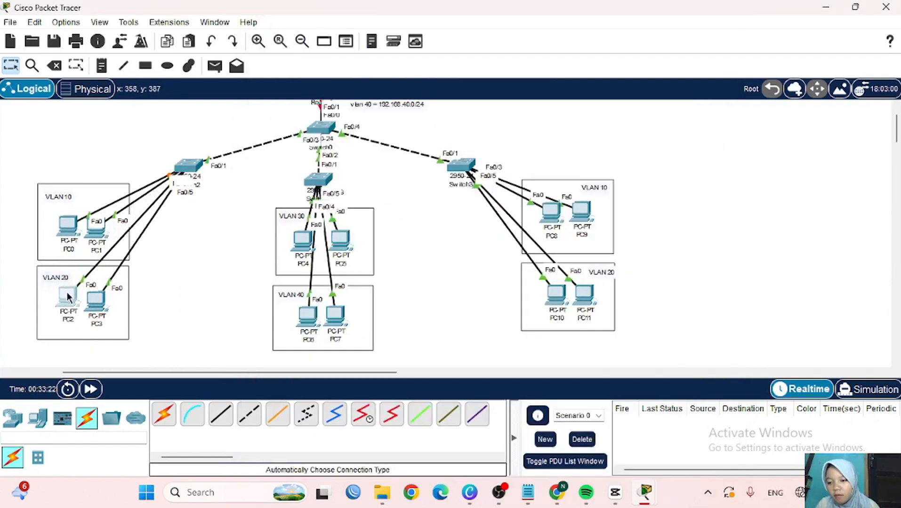
pyautogui.click(188, 165)
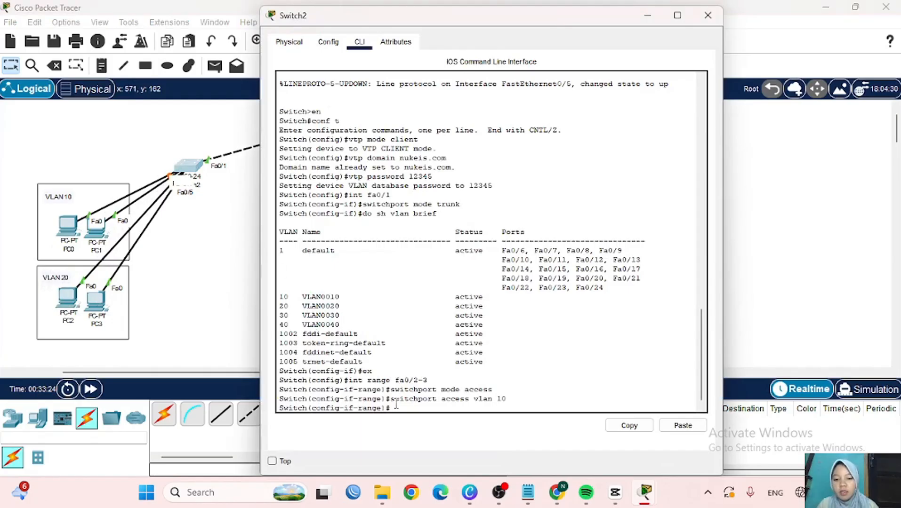
# - Using command history, make ports Fa0/4–5 access ports in VLAN 20
pyautogui.write('ex')
pyautogui.press('Return')
pyautogui.write('int range fa0/2-3')
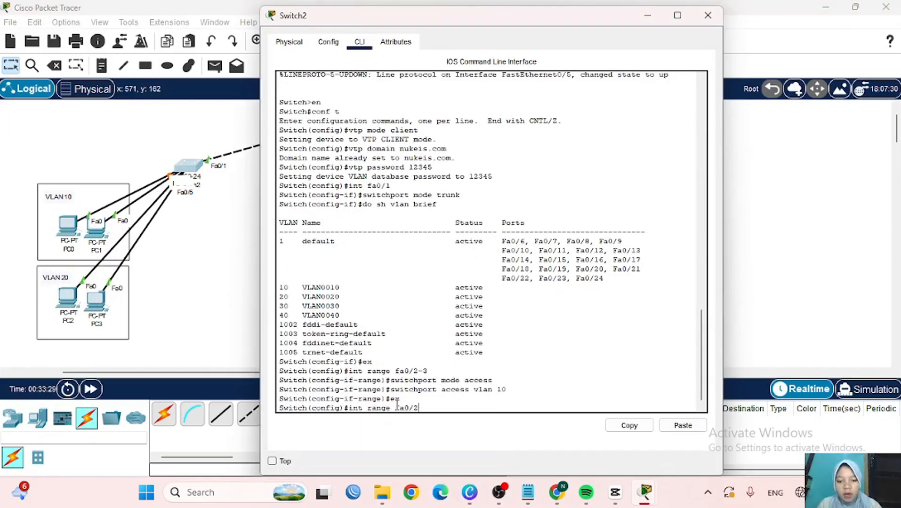
pyautogui.press('BackSpace')
pyautogui.write('4-5')
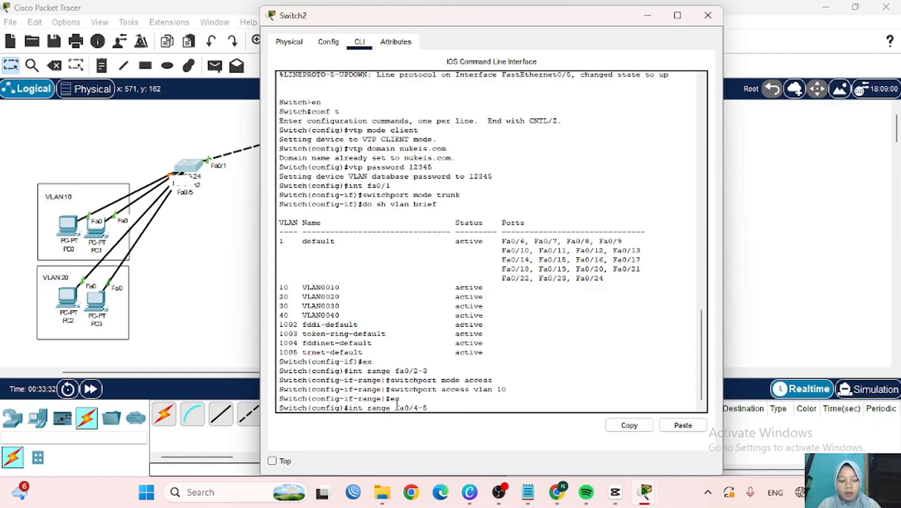
pyautogui.press('Return')
pyautogui.press('Up')
pyautogui.press('Up')
pyautogui.press('Up')
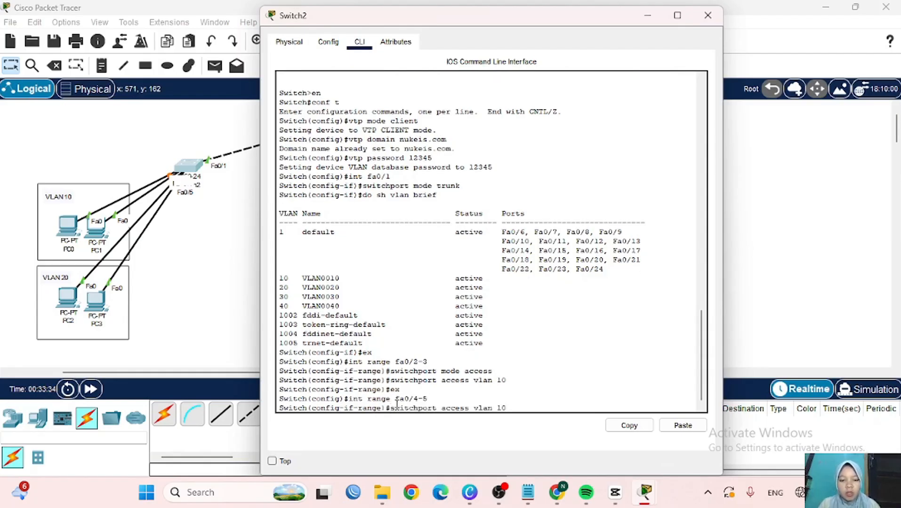
pyautogui.press('Up')
pyautogui.press('Return')
pyautogui.press('Up')
pyautogui.press('Up')
pyautogui.press('Up')
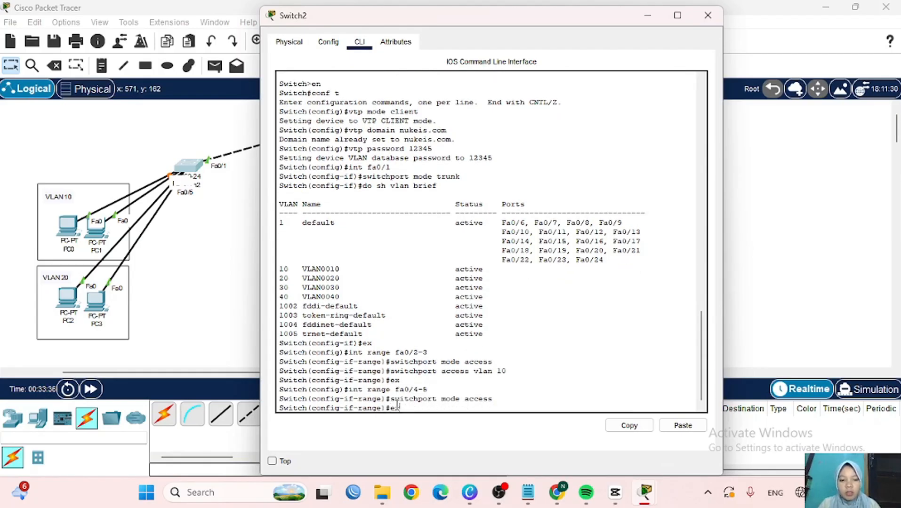
pyautogui.press('Up')
pyautogui.press('BackSpace')
pyautogui.press('Return')
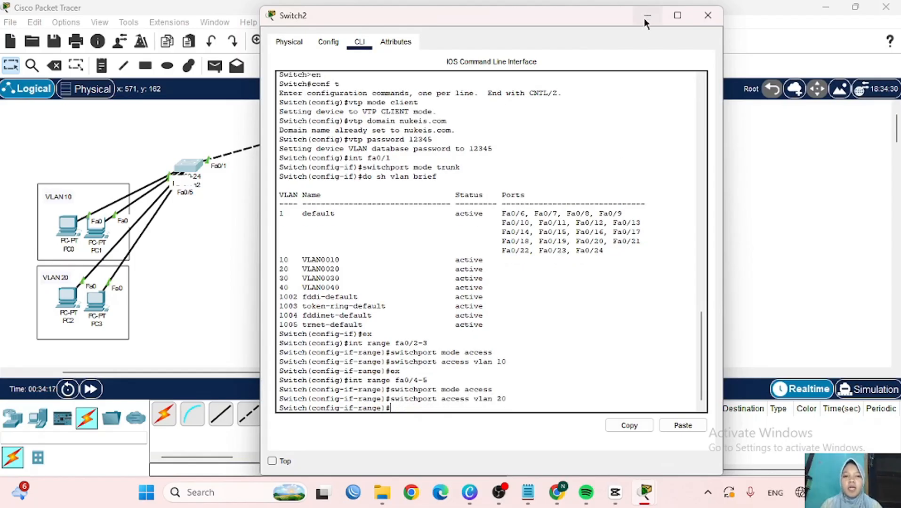
# - Open Switch1's CLI in global configuration mode and nudge PC4 within the VLAN 30 box
pyautogui.click(645, 18)
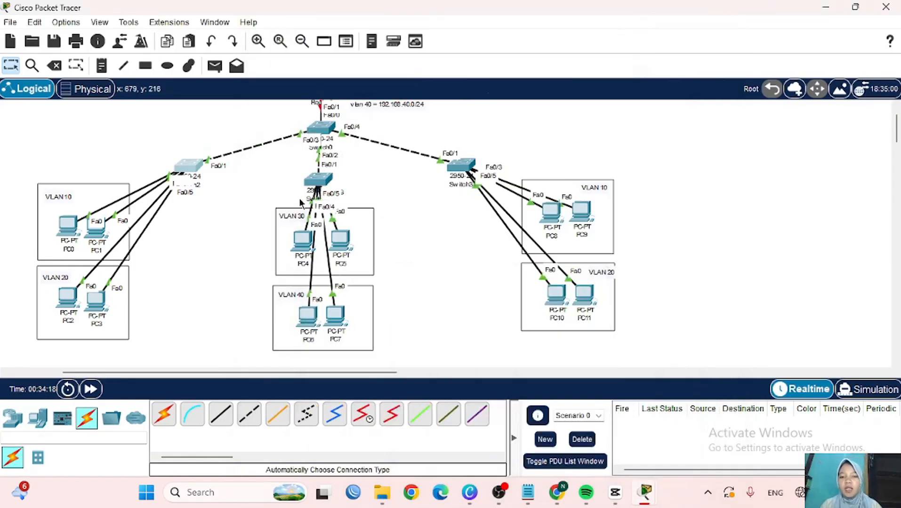
pyautogui.click(317, 186)
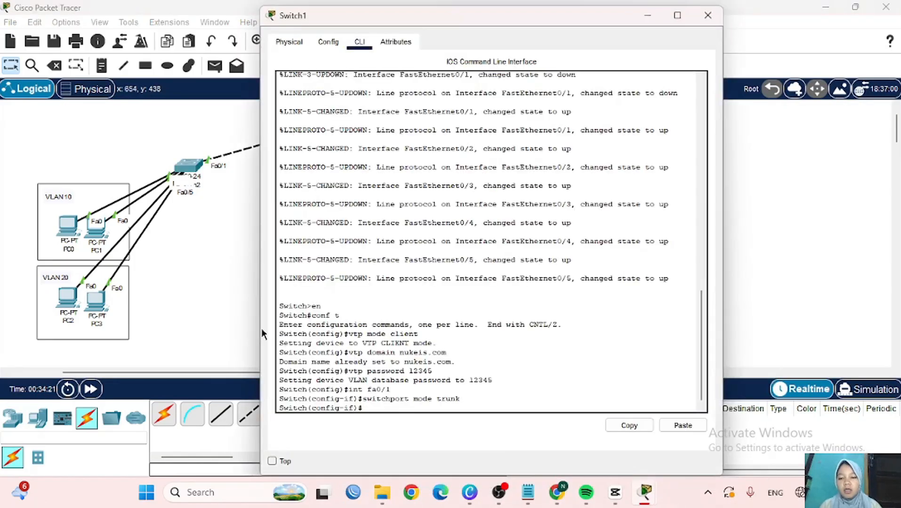
pyautogui.write('ex')
pyautogui.press('Return')
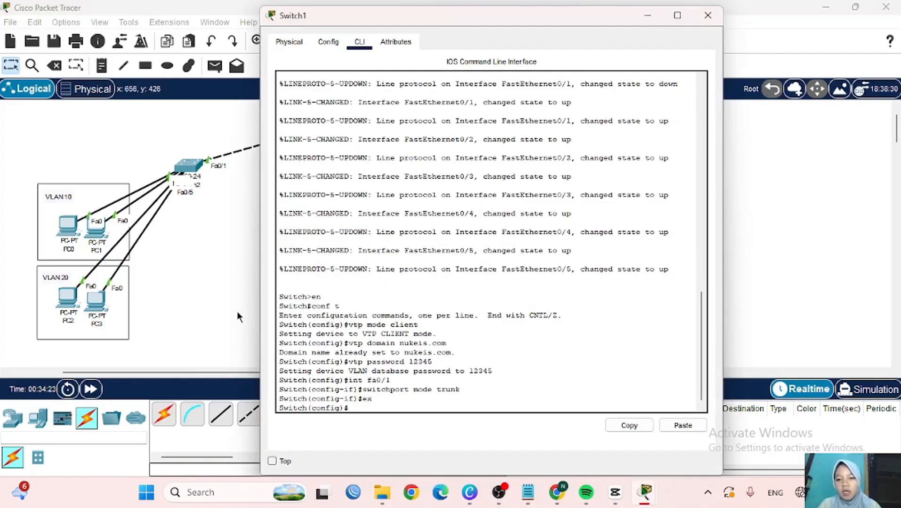
pyautogui.hscroll(5, 198, 292)
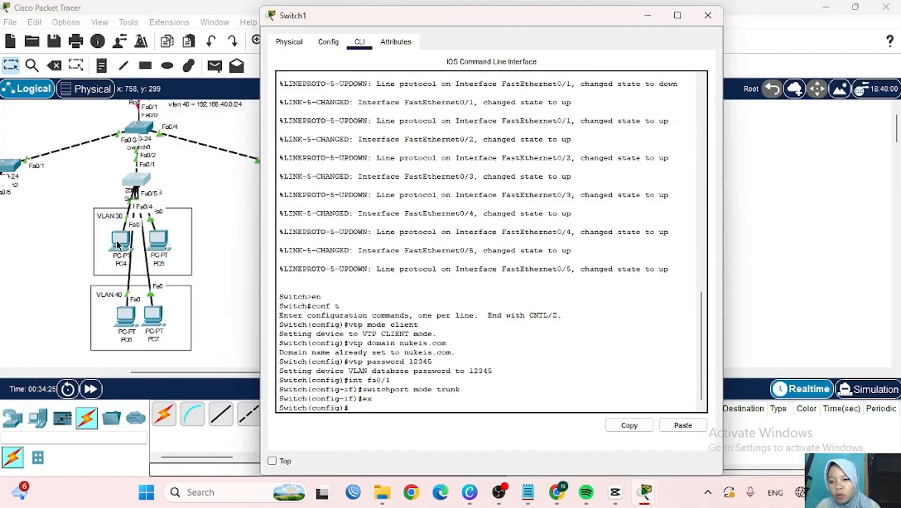
pyautogui.moveTo(119, 242); pyautogui.dragTo(187, 241)
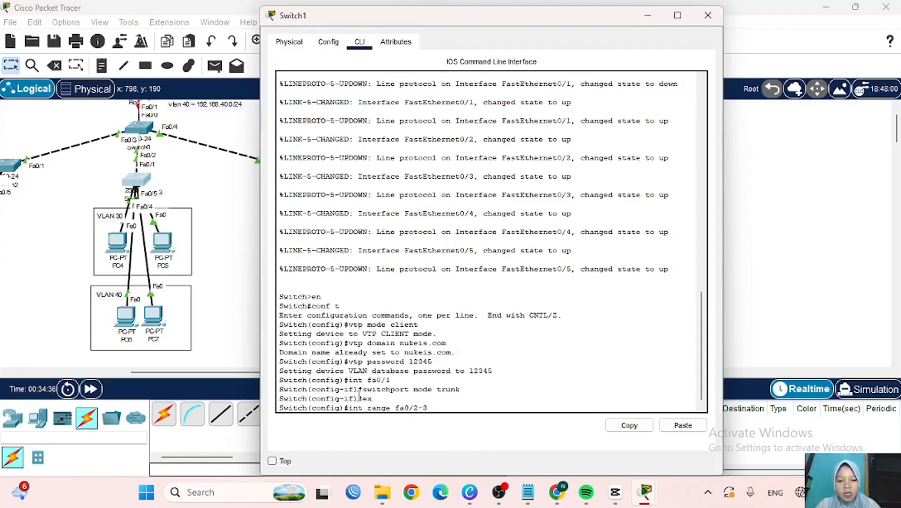
# - Make Switch1's ports Fa0/2–3 access ports in VLAN 30
pyautogui.press('Return')
pyautogui.write('switc')
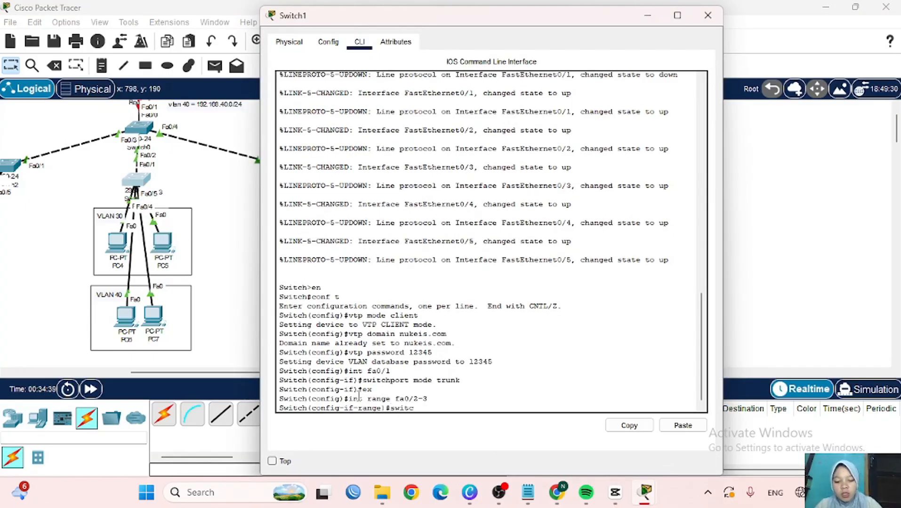
pyautogui.write('hport mode ')
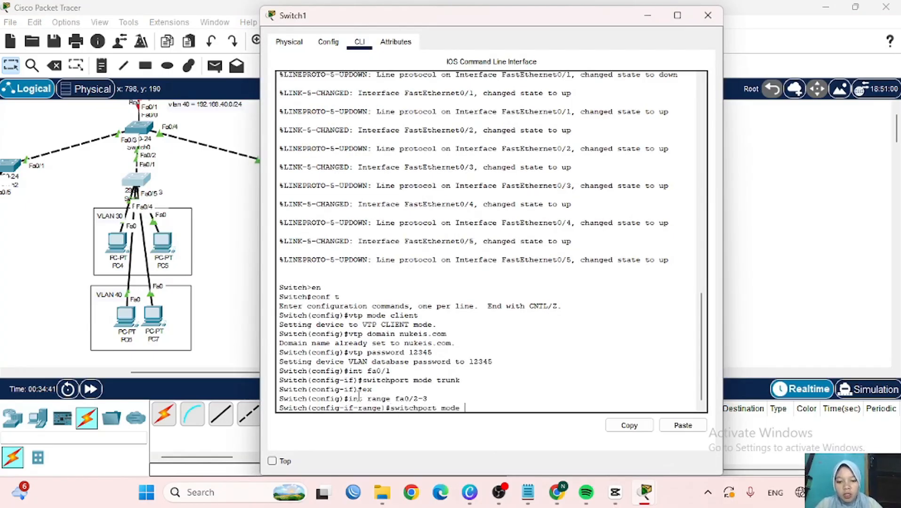
pyautogui.write('access')
pyautogui.press('Return')
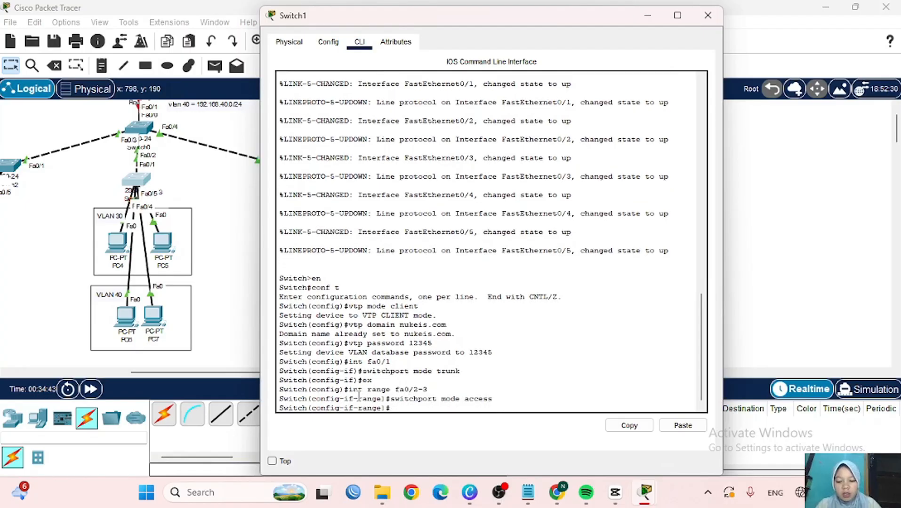
pyautogui.write('switchport access vlan')
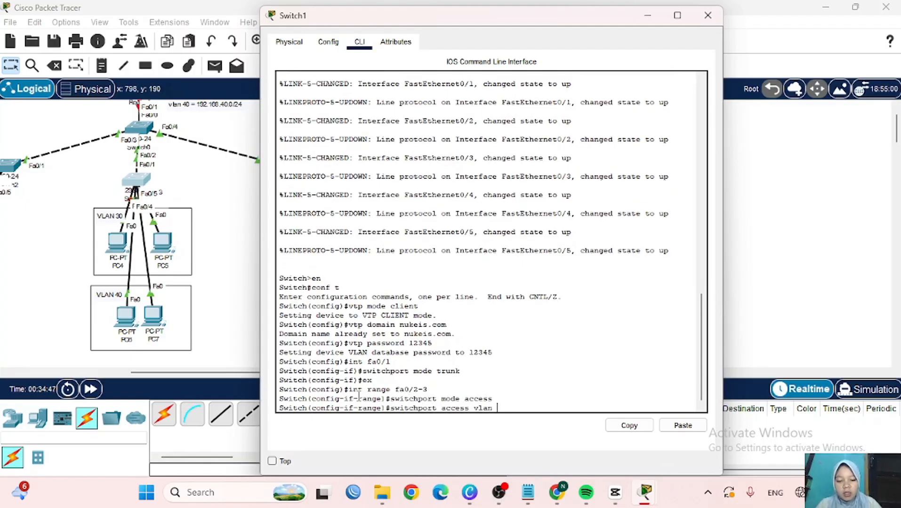
pyautogui.write(' 30')
pyautogui.press('Return')
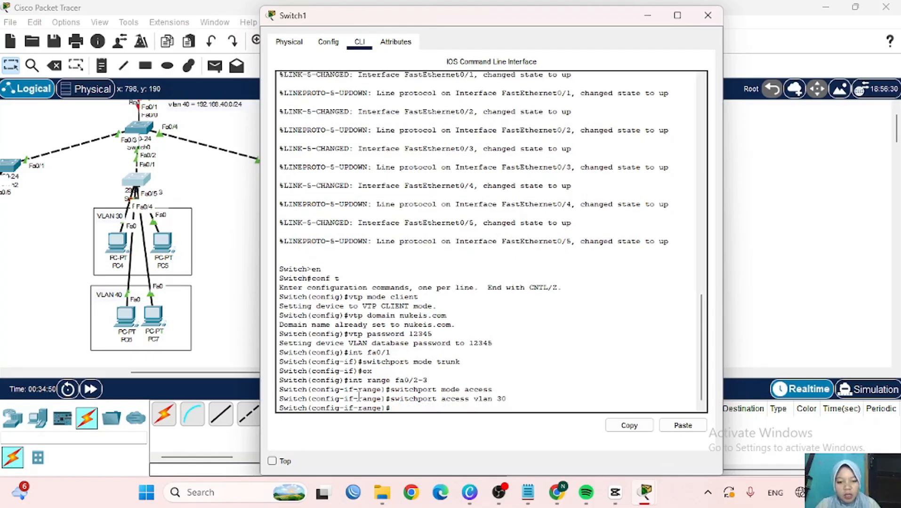
# - Using recalled commands, make ports Fa0/4–5 access ports in VLAN 40
pyautogui.write('ex')
pyautogui.press('Return')
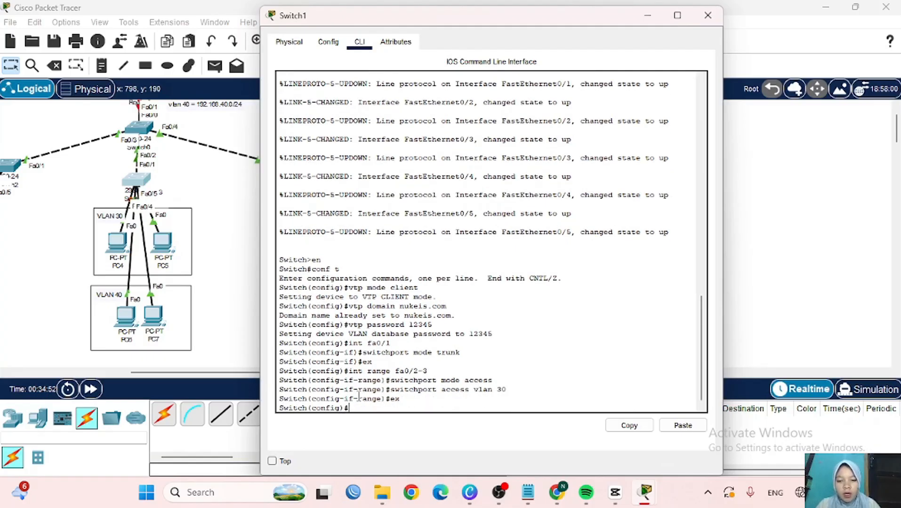
pyautogui.press('Up')
pyautogui.press('Up')
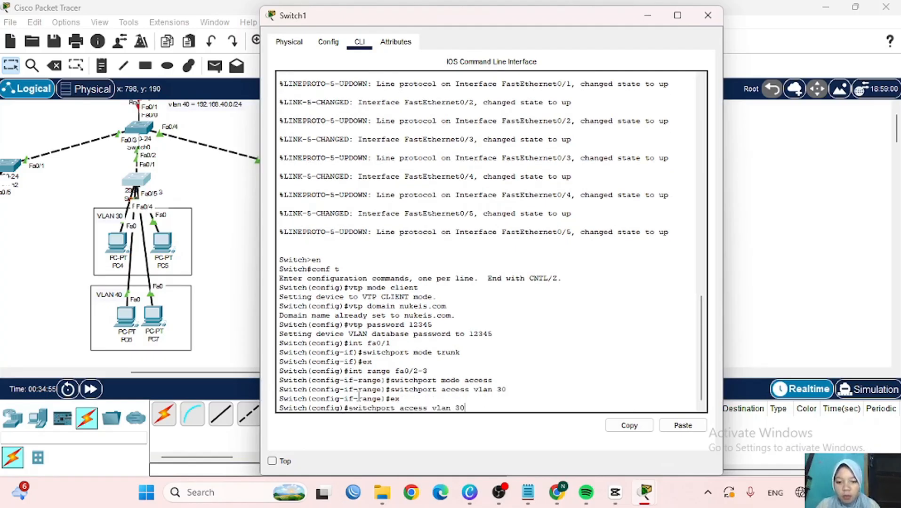
pyautogui.press('Up')
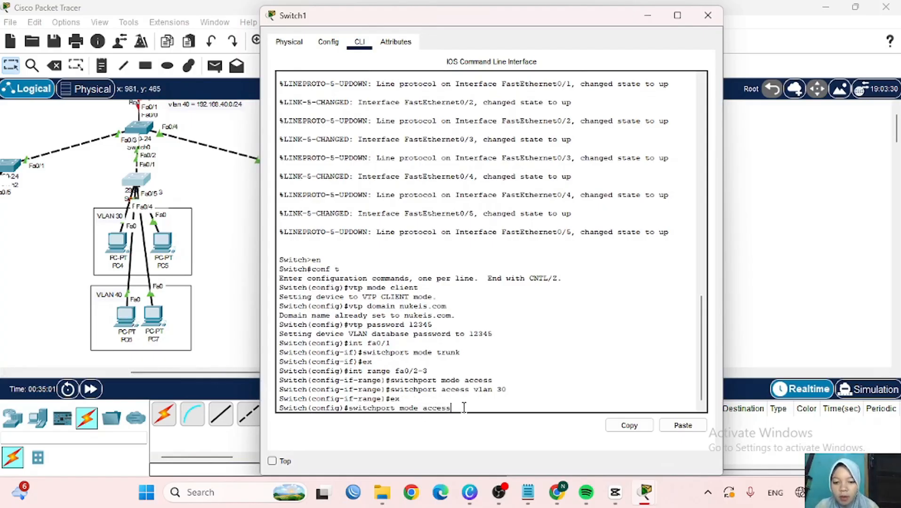
pyautogui.press('Up')
pyautogui.press('BackSpace')
pyautogui.press('BackSpace')
pyautogui.press('BackSpace')
pyautogui.write('4-5')
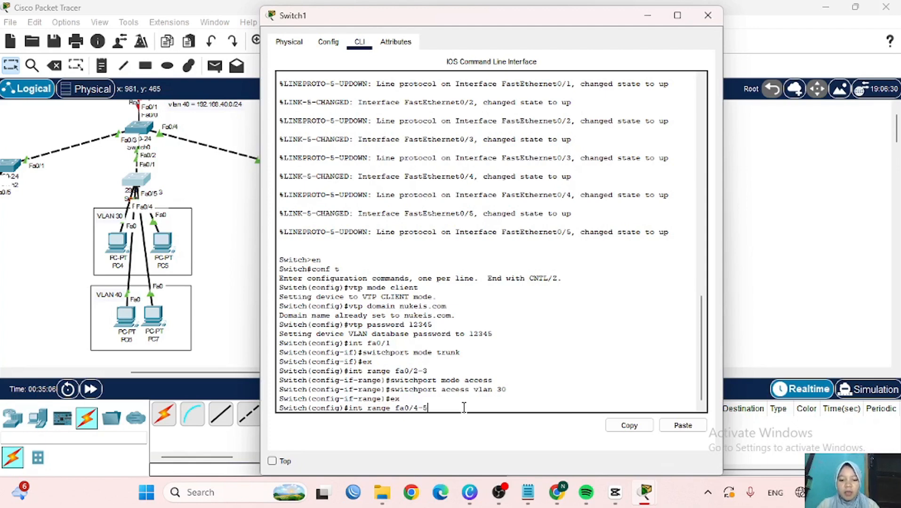
pyautogui.press('Return')
pyautogui.write('ex')
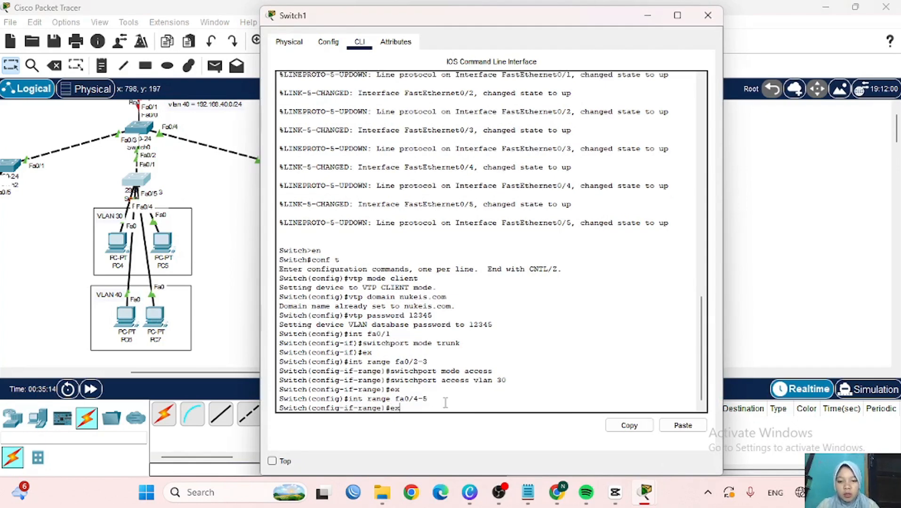
pyautogui.press('Up')
pyautogui.press('Up')
pyautogui.press('Up')
pyautogui.press('Up')
pyautogui.press('Return')
pyautogui.press('Up')
pyautogui.press('Up')
pyautogui.press('Up')
pyautogui.press('Up')
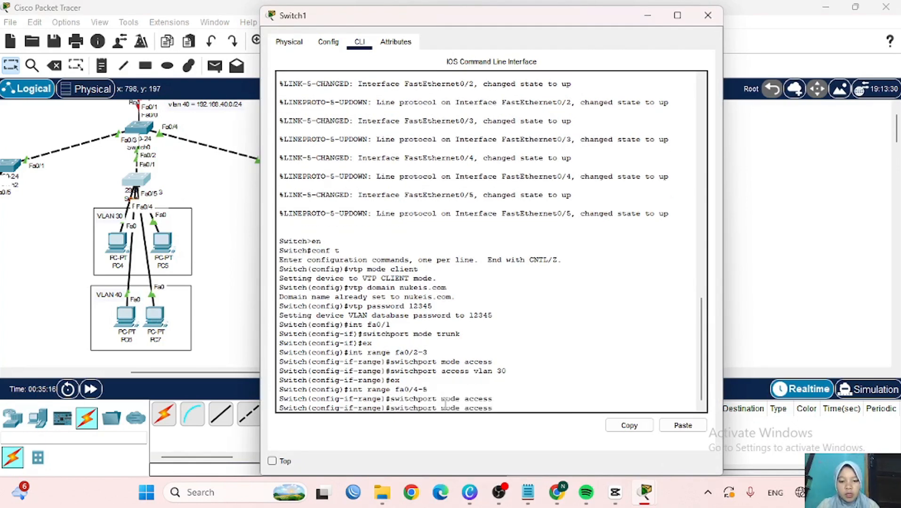
pyautogui.press('BackSpace')
pyautogui.press('BackSpace')
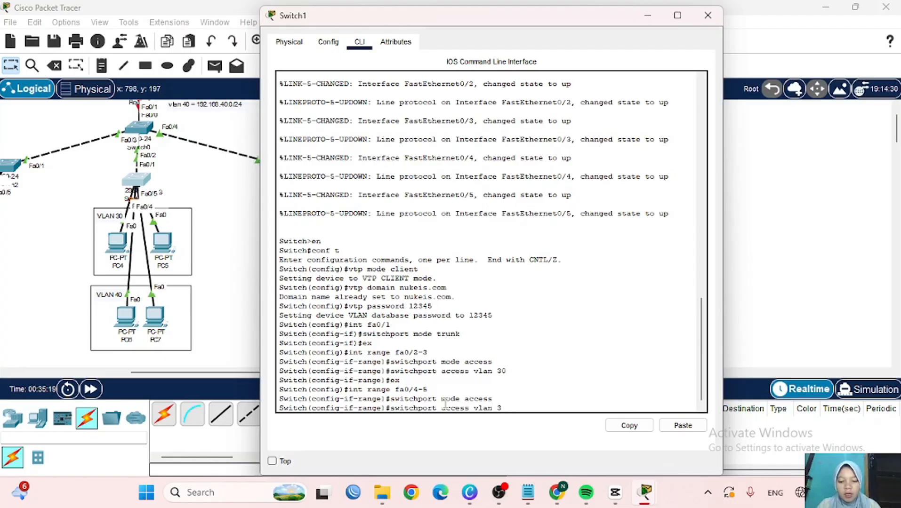
pyautogui.write('40')
pyautogui.press('Return')
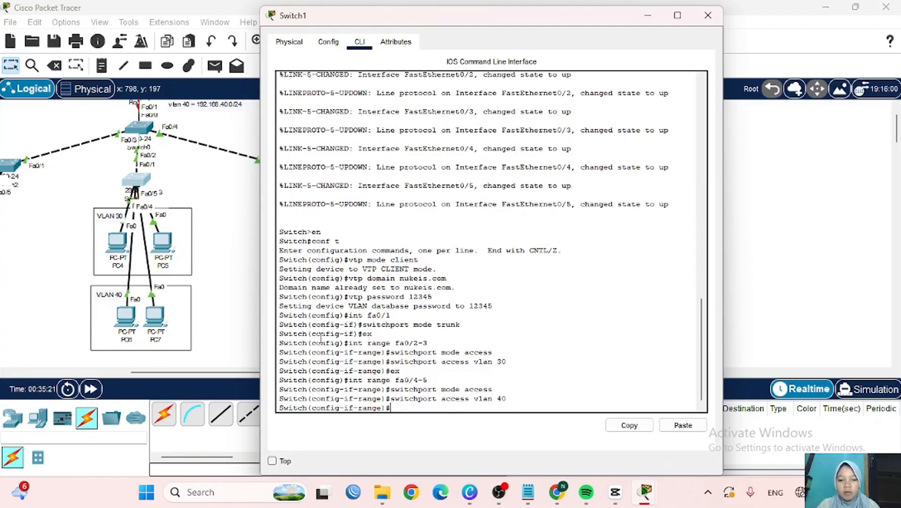
# - Hide Switch1's window and open Switch3's command line from the topology
pyautogui.click(229, 337)
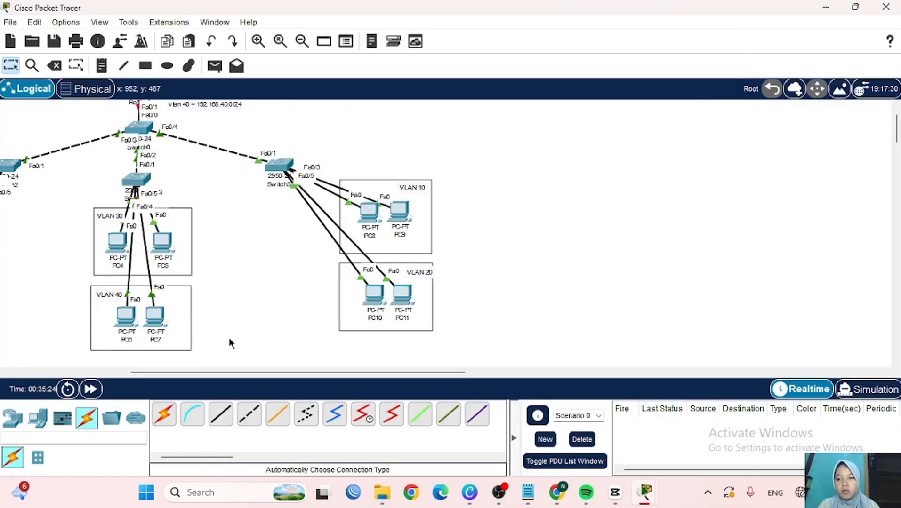
pyautogui.hscroll(2, 231, 301)
pyautogui.hscroll(-5, 231, 275)
pyautogui.hscroll(-2, 230, 273)
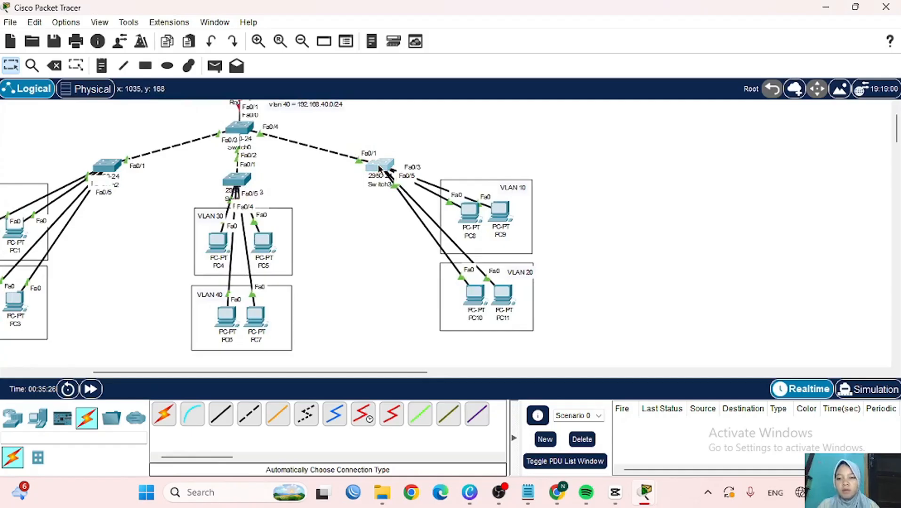
pyautogui.click(379, 166)
pyautogui.hscroll(10, 189, 220)
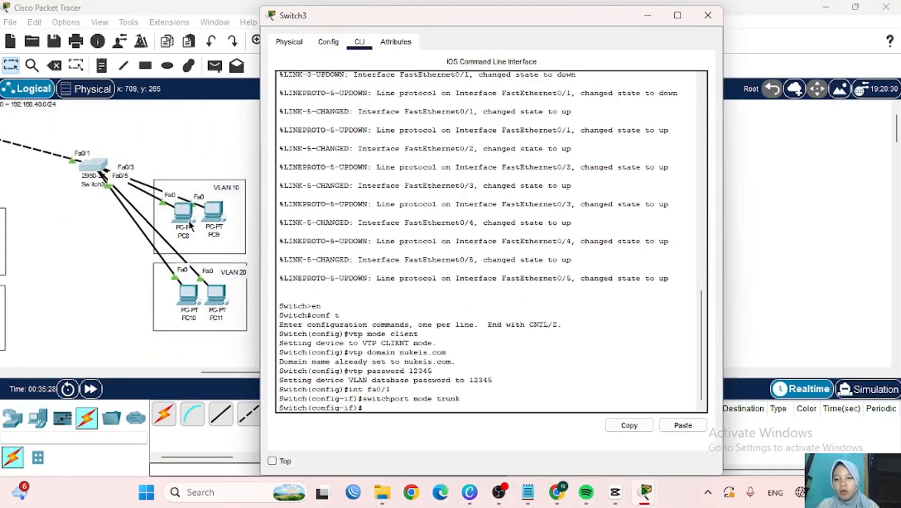
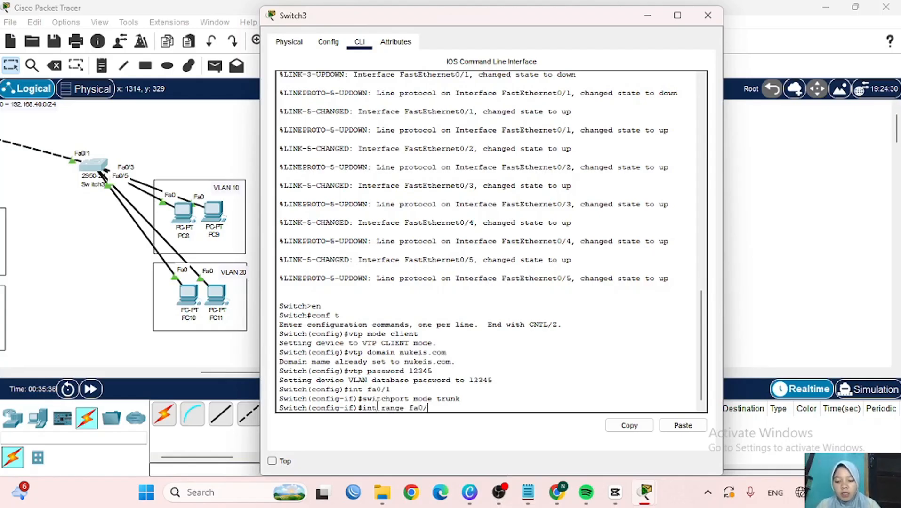
# - Make Switch3's ports fa0/2–3 access ports in VLAN 10
pyautogui.write('-3')
pyautogui.press('Return')
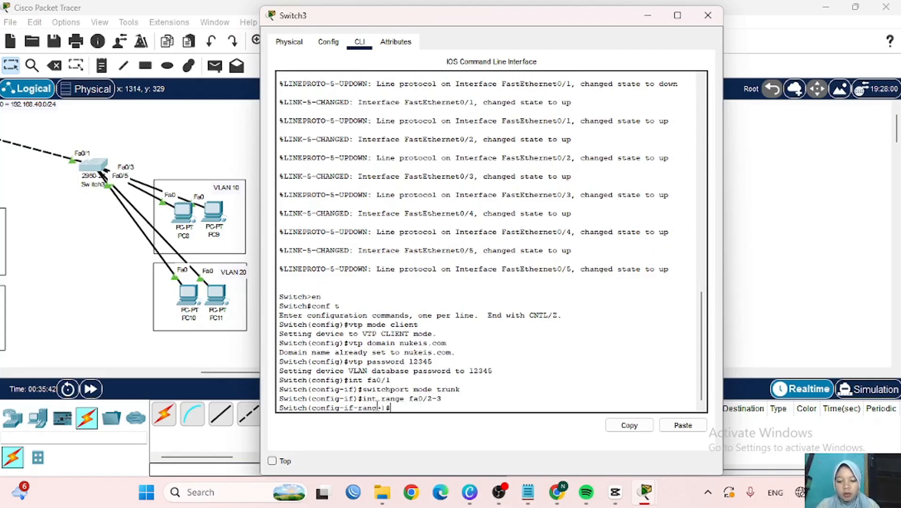
pyautogui.write('switchport')
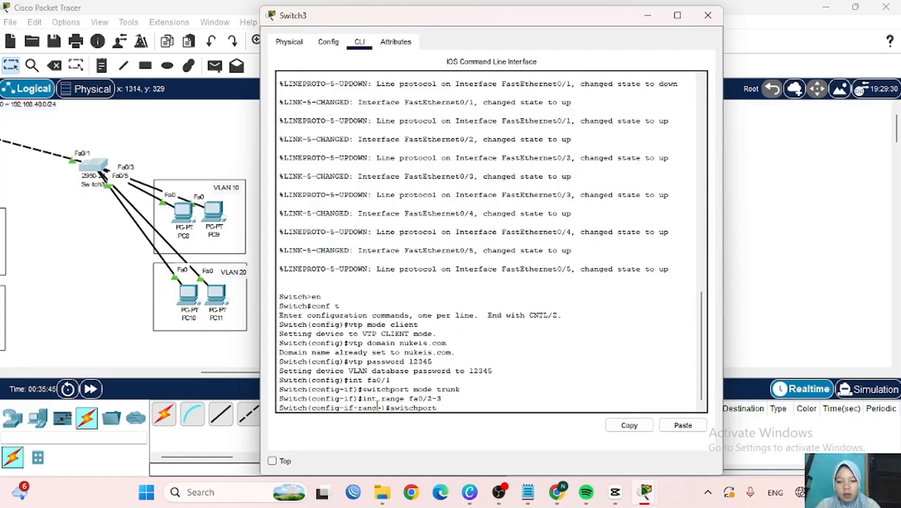
pyautogui.write(' mode access')
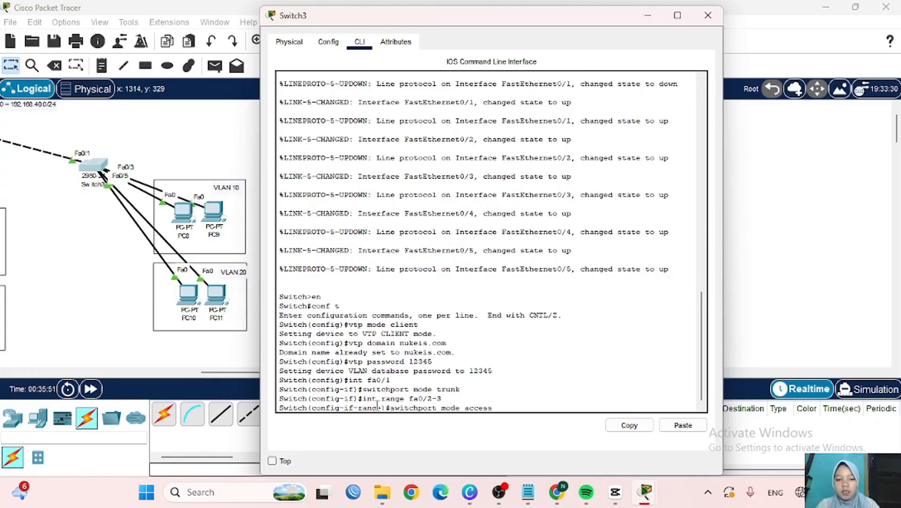
pyautogui.press('Return')
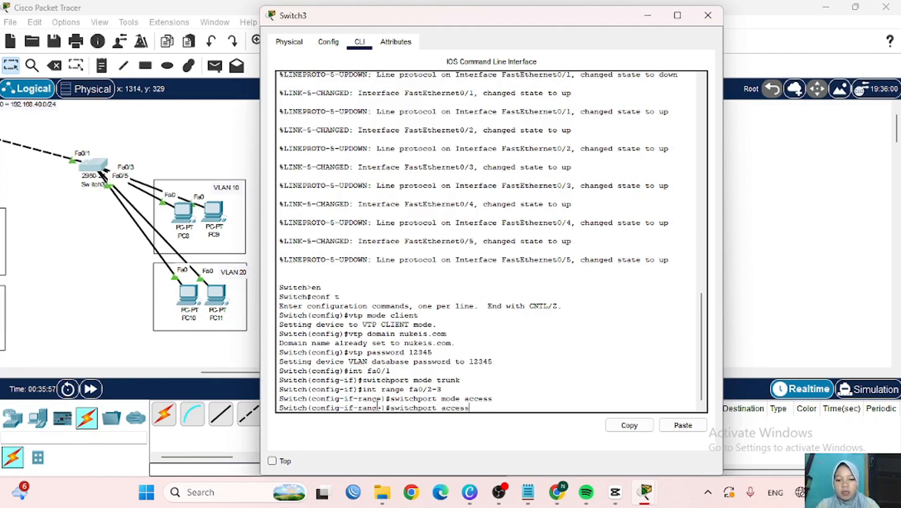
pyautogui.write('switchport access vlan')
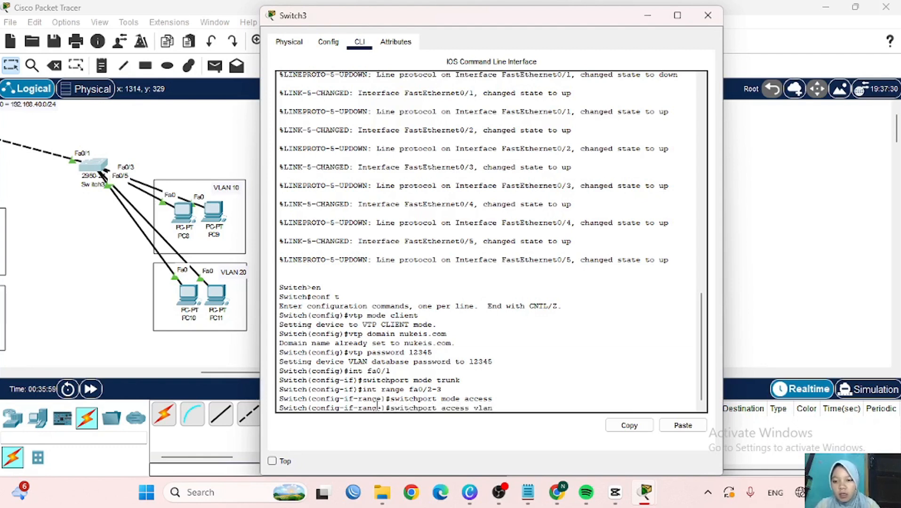
pyautogui.write(' 10')
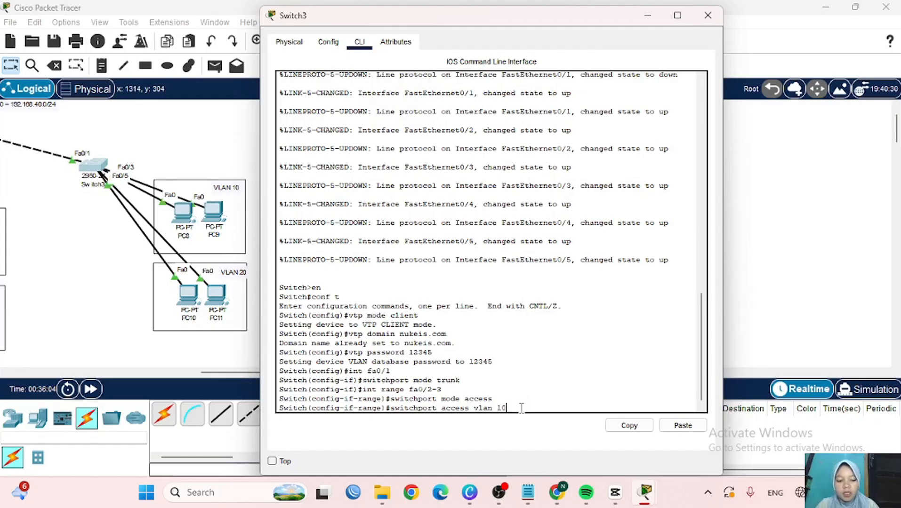
pyautogui.press('Return')
pyautogui.write('ex')
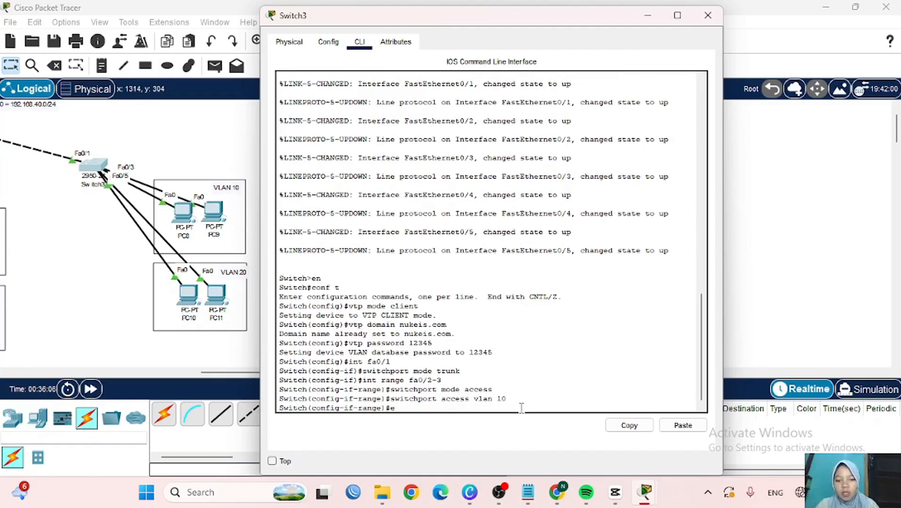
pyautogui.press('Return')
# - Using recalled commands, make ports fa0/4–5 access ports in VLAN 20
pyautogui.press('Up')
pyautogui.press('Up')
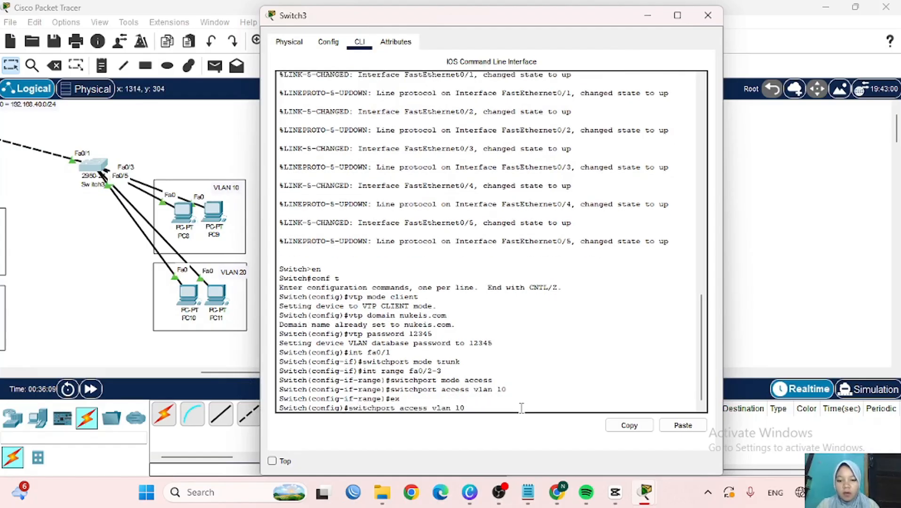
pyautogui.press('Up')
pyautogui.press('Up')
pyautogui.press('Up')
pyautogui.press('Down')
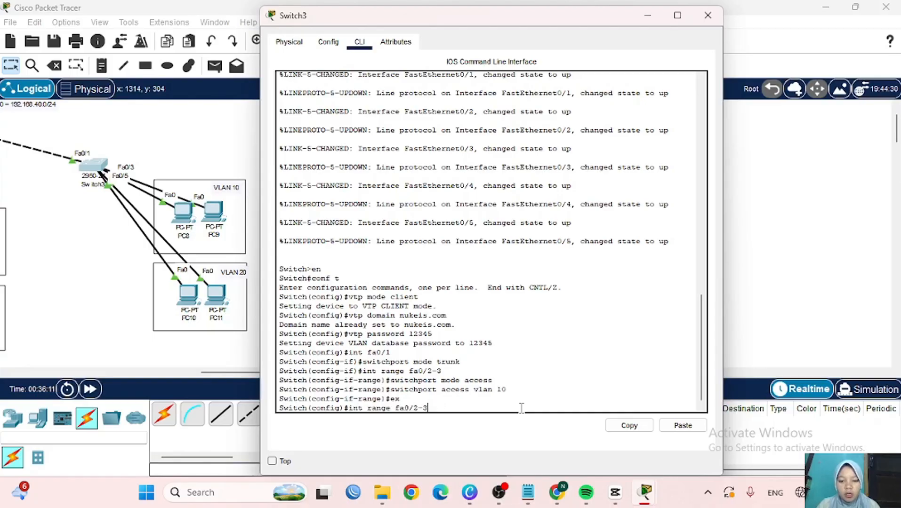
pyautogui.press('BackSpace')
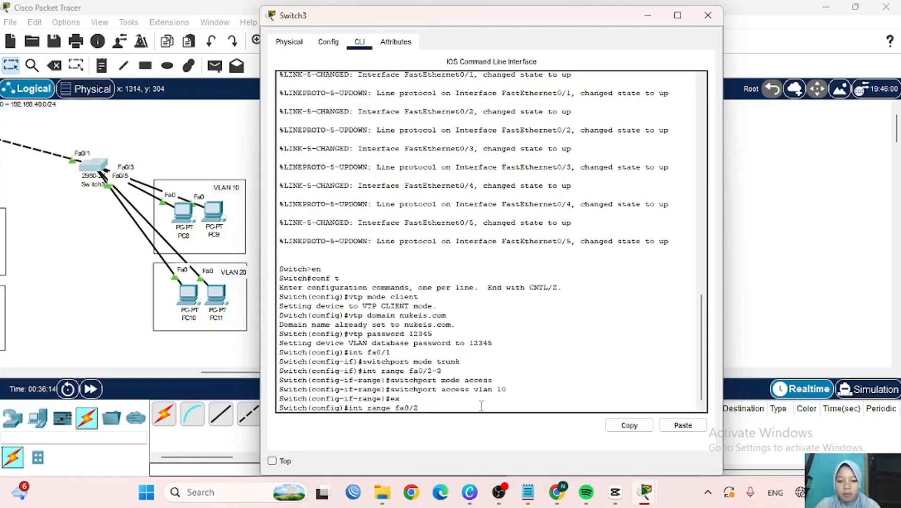
pyautogui.press('BackSpace')
pyautogui.press('BackSpace')
pyautogui.write('4-')
pyautogui.press('Return')
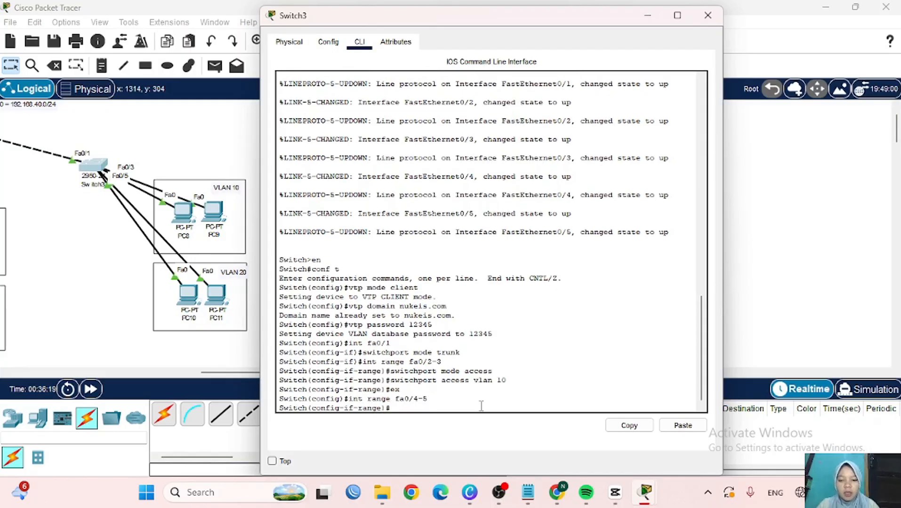
pyautogui.press('Up')
pyautogui.press('Up')
pyautogui.press('Up')
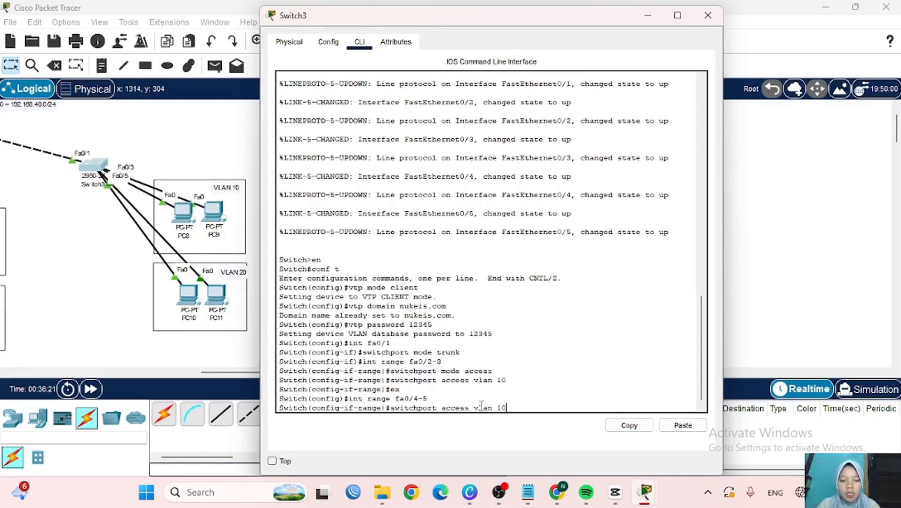
pyautogui.press('Up')
pyautogui.press('Return')
pyautogui.press('Up')
pyautogui.press('Up')
pyautogui.press('Up')
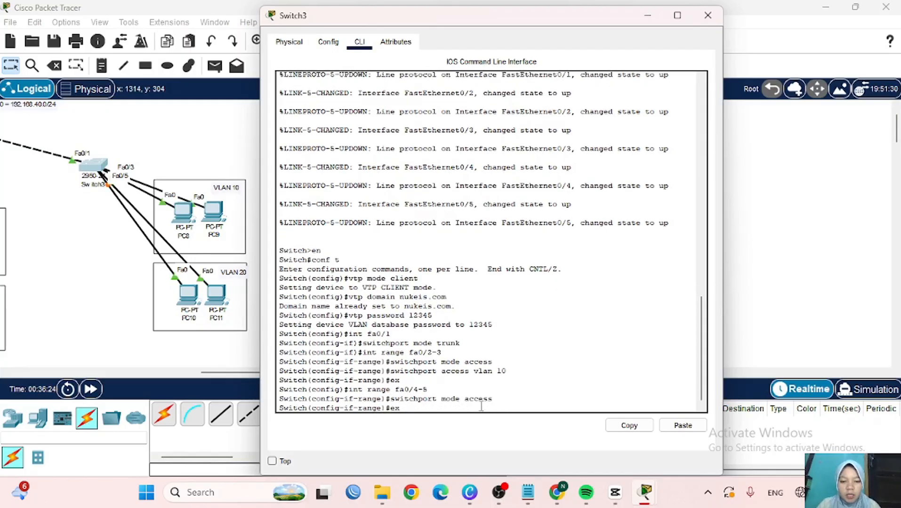
pyautogui.press('Up')
pyautogui.press('BackSpace')
pyautogui.press('BackSpace')
pyautogui.write('20')
pyautogui.press('Return')
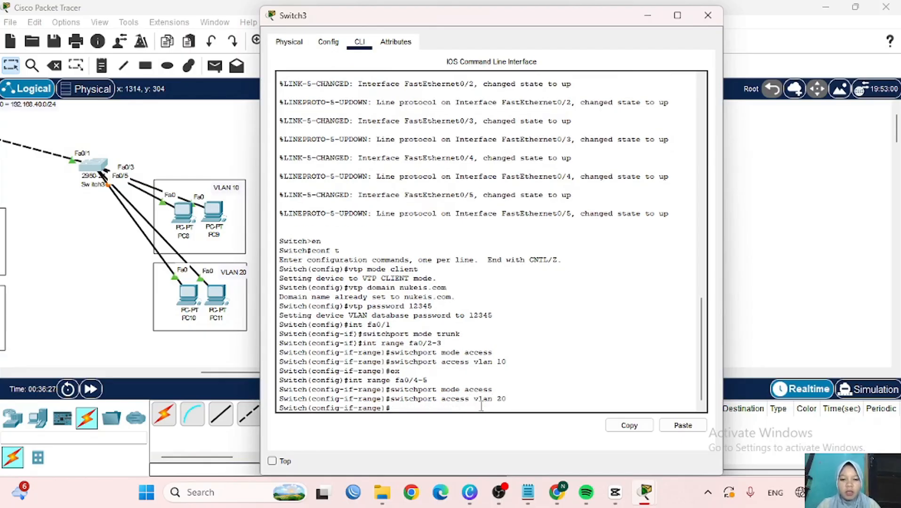
# - Hide Switch3's window and open Router0's command line from the topology
pyautogui.click(646, 15)
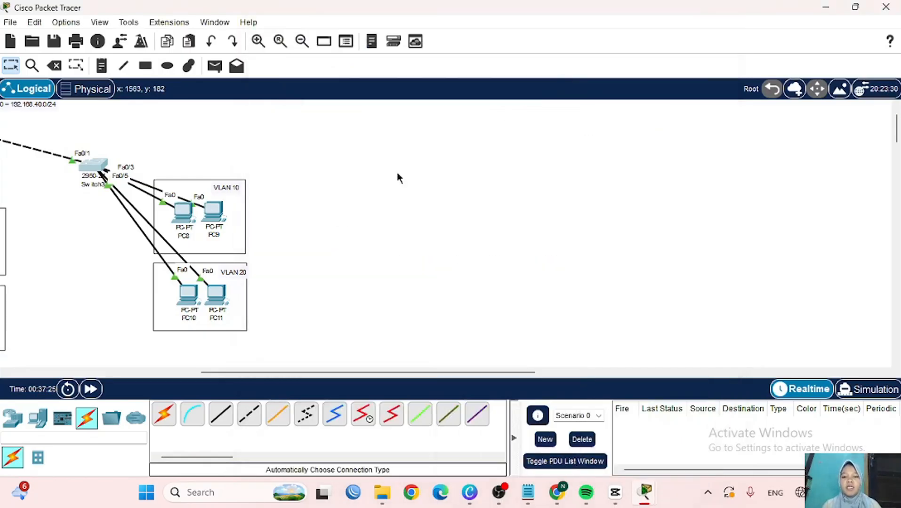
pyautogui.hscroll(-5, 397, 173)
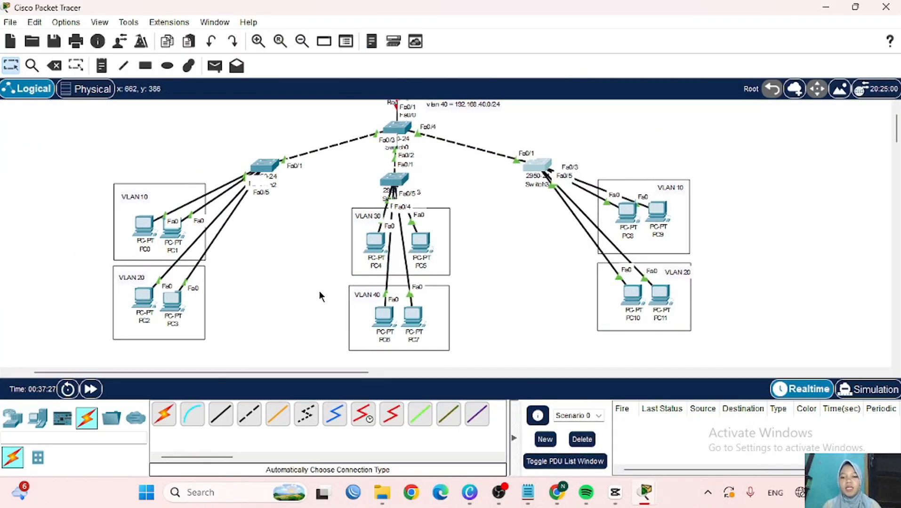
pyautogui.scroll(2, 316, 237)
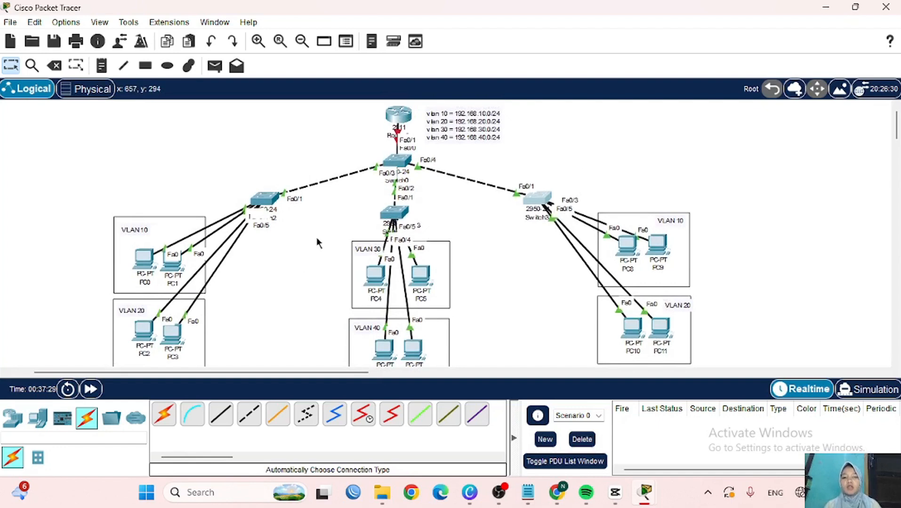
pyautogui.click(400, 123)
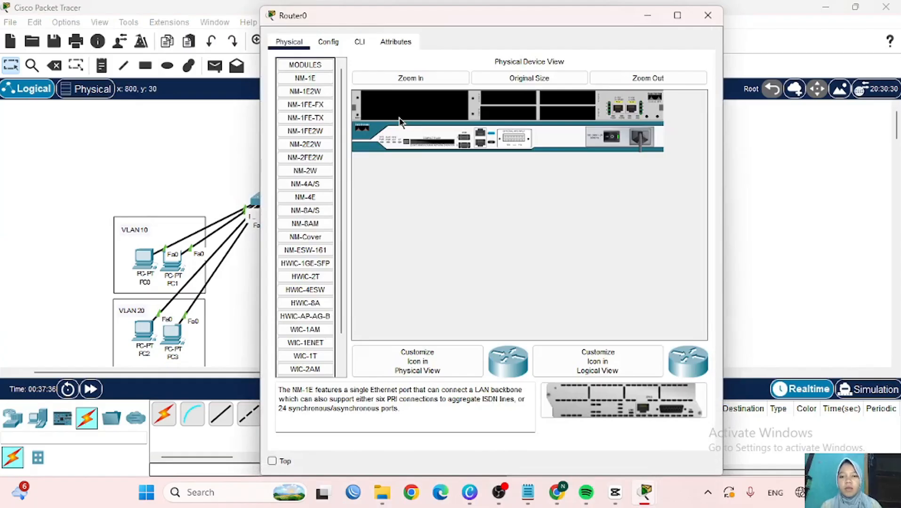
pyautogui.click(360, 41)
# - Decline Router0's initial setup dialog and enter global configuration mode with en and conf t
pyautogui.write('no')
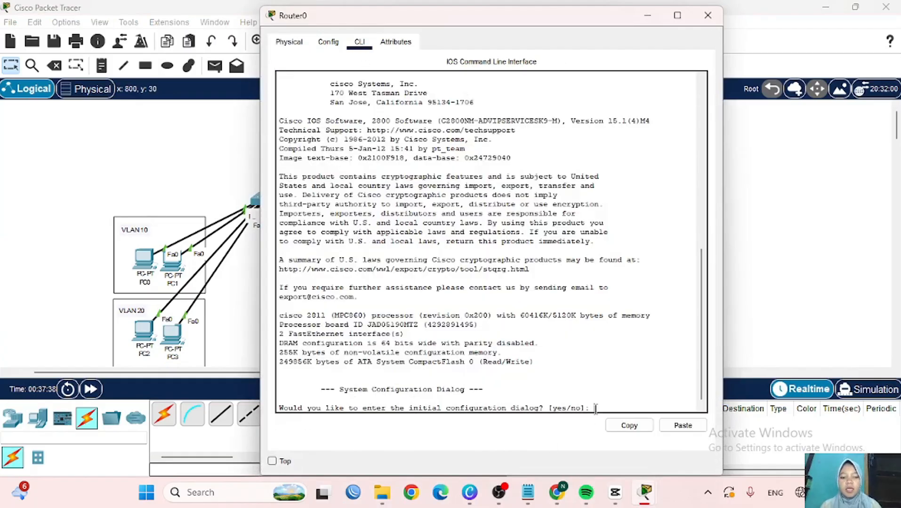
pyautogui.press('Return')
pyautogui.press('Return')
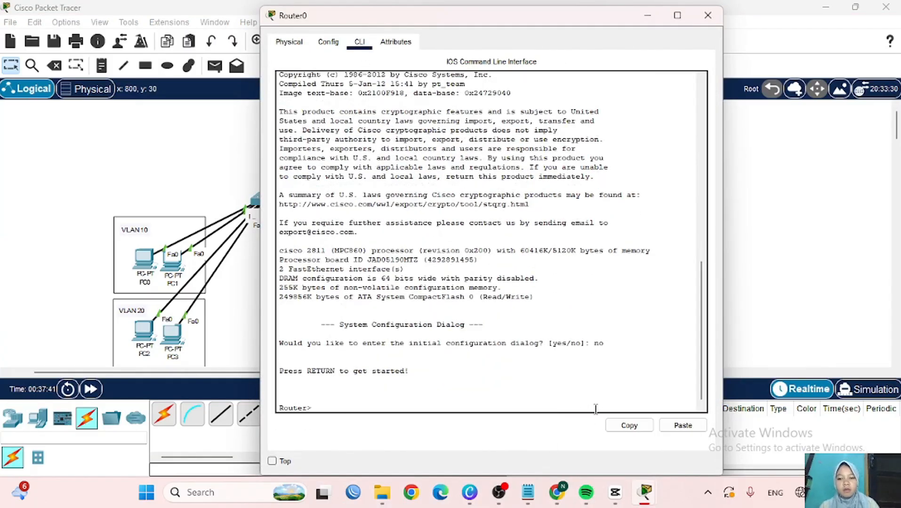
pyautogui.write('en')
pyautogui.press('Return')
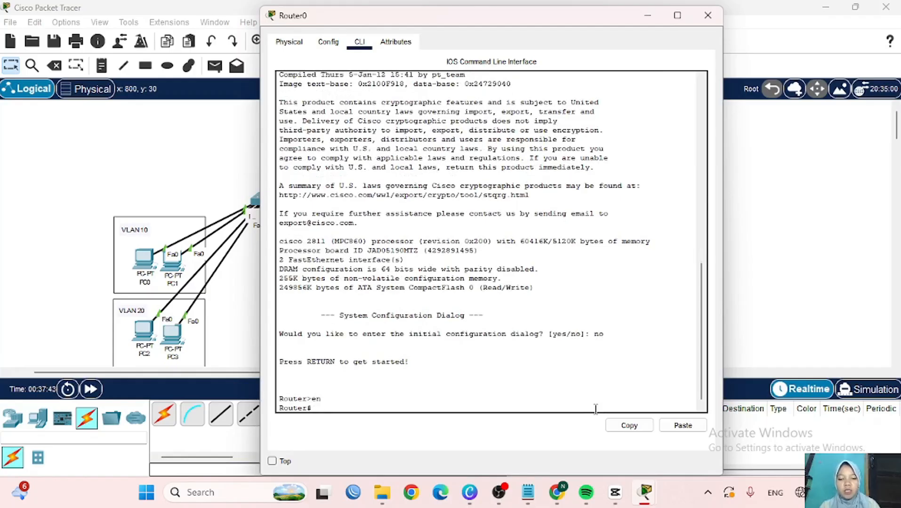
pyautogui.write('conf t')
pyautogui.press('Return')
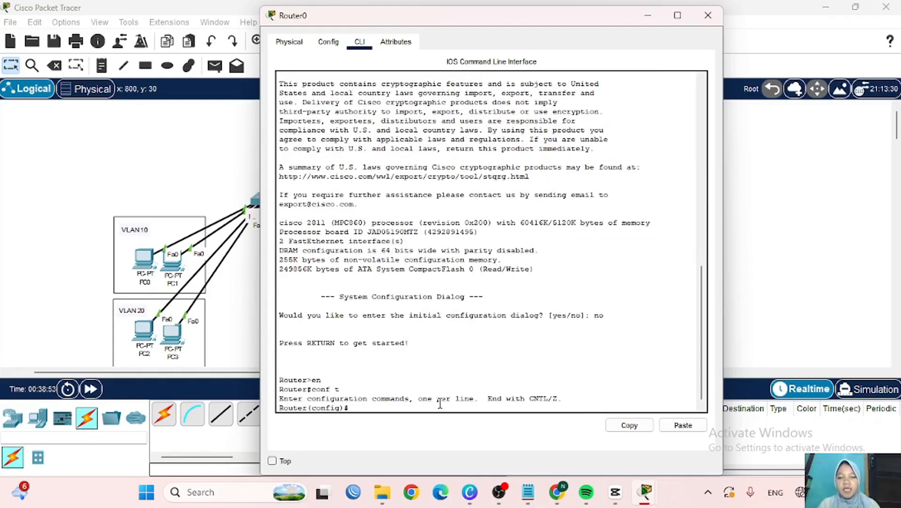
pyautogui.scroll(5, 236, 312)
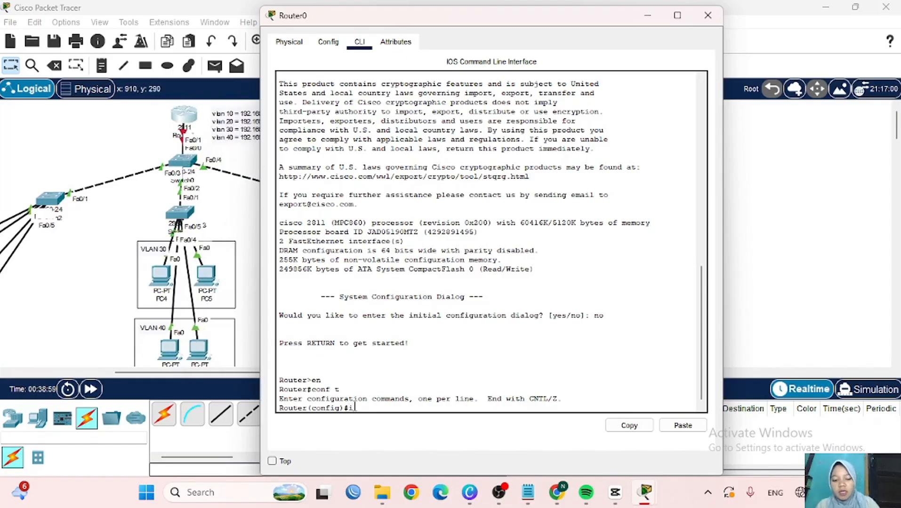
# - Enable interface fa0/0 with no sh and exit to global configuration
pyautogui.write('int fa0/0')
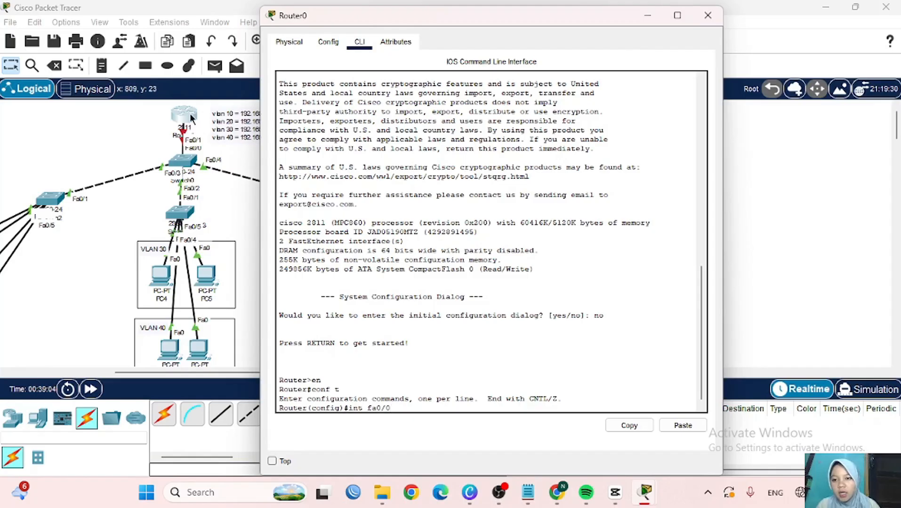
pyautogui.moveTo(188, 117)
pyautogui.mouseDown()
pyautogui.moveTo(142, 117)
pyautogui.moveTo(190, 110)
pyautogui.mouseUp()
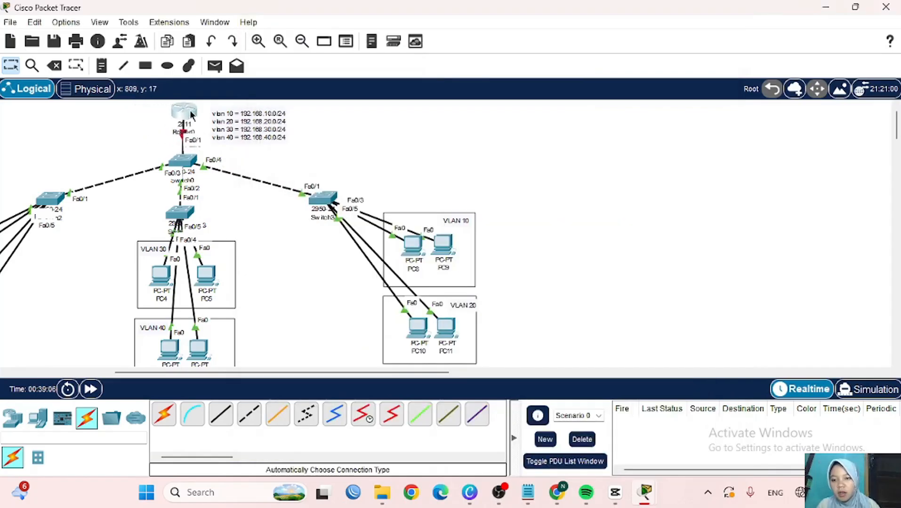
pyautogui.click(191, 110)
pyautogui.write('0/0')
pyautogui.press('Return')
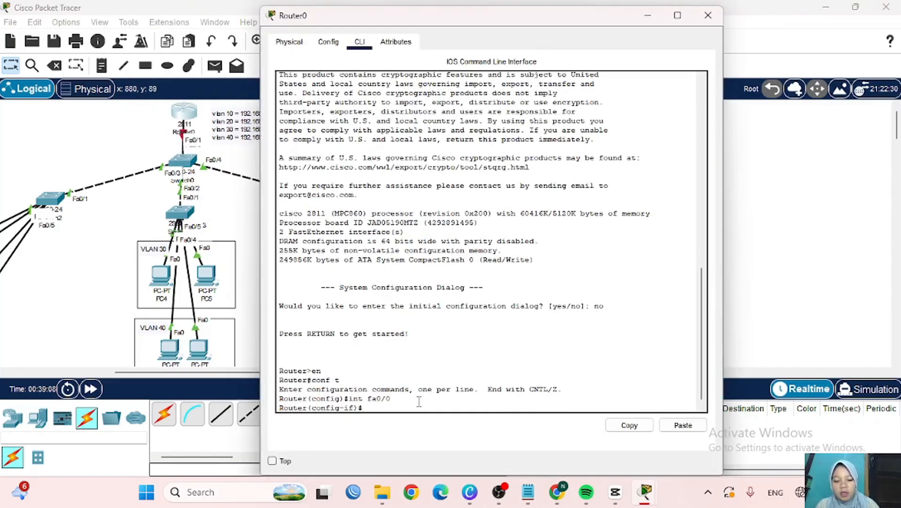
pyautogui.write('no sh')
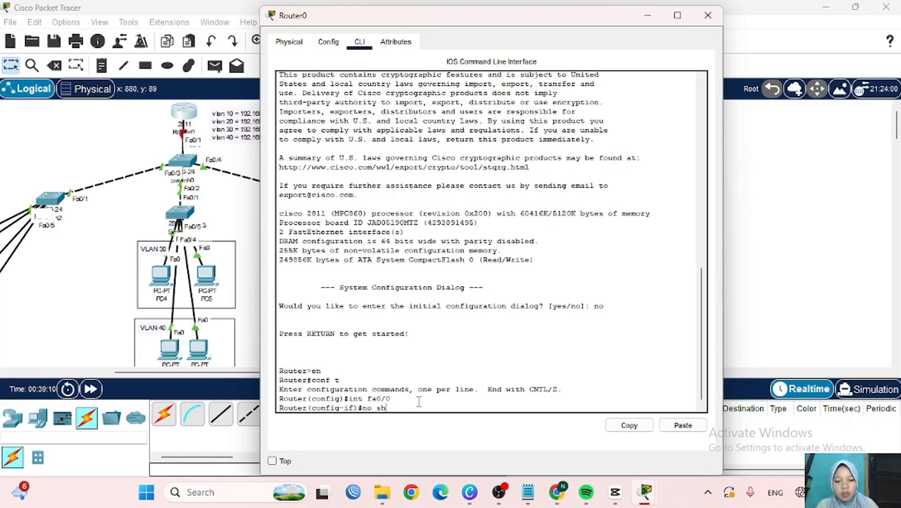
pyautogui.press('Return')
pyautogui.press('Return')
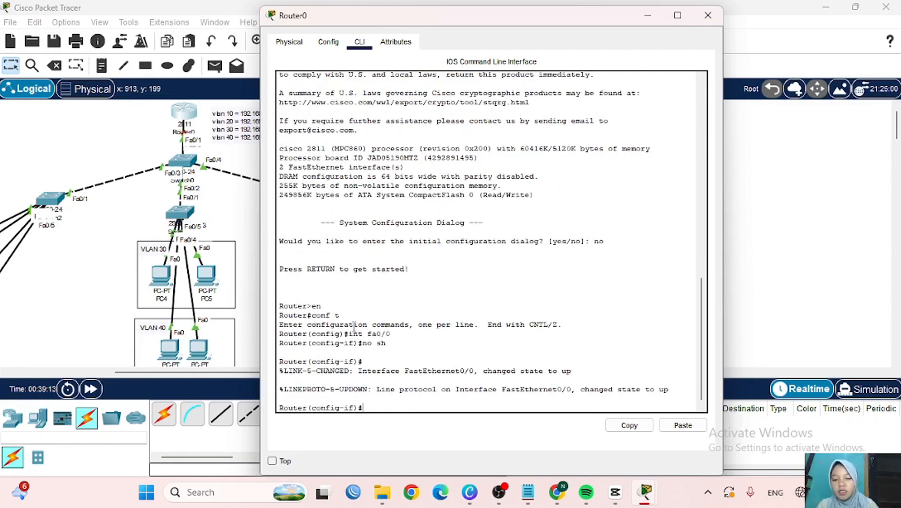
pyautogui.write('ex')
pyautogui.press('Return')
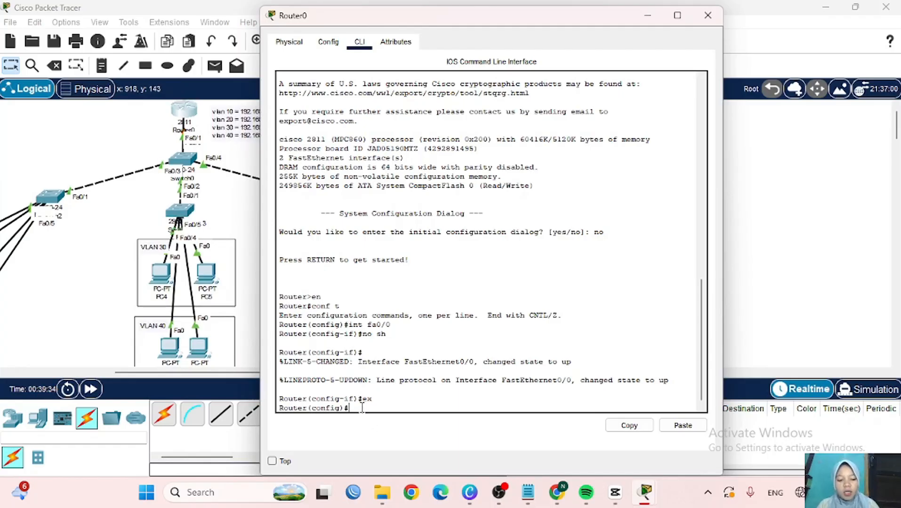
# - Create subinterface fa0/0.10 with dot1q tag 10 and gateway 192.168.10.1 255.255.255.0
pyautogui.press('Up')
pyautogui.press('Up')
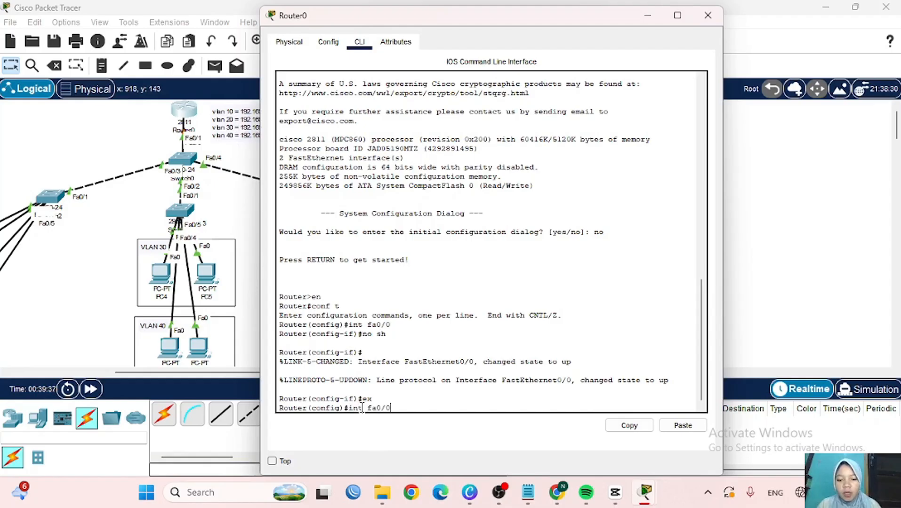
pyautogui.write('.')
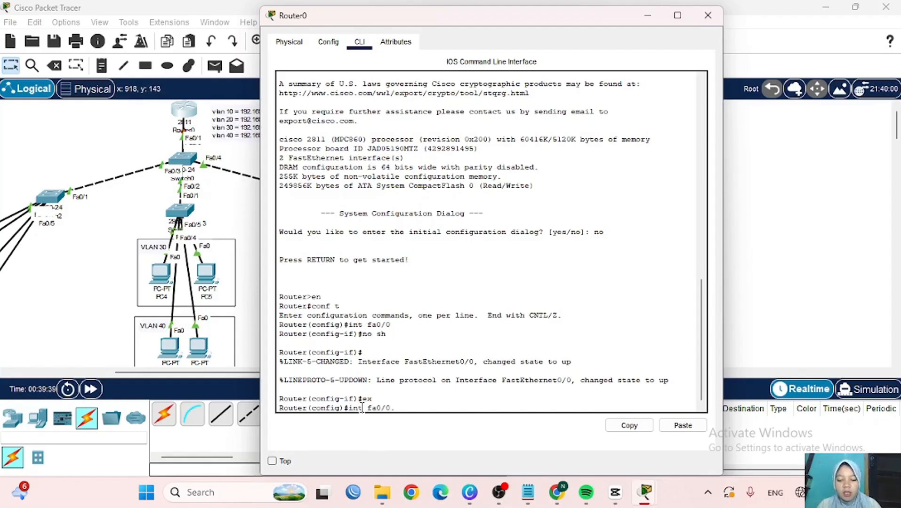
pyautogui.write('10')
pyautogui.press('Return')
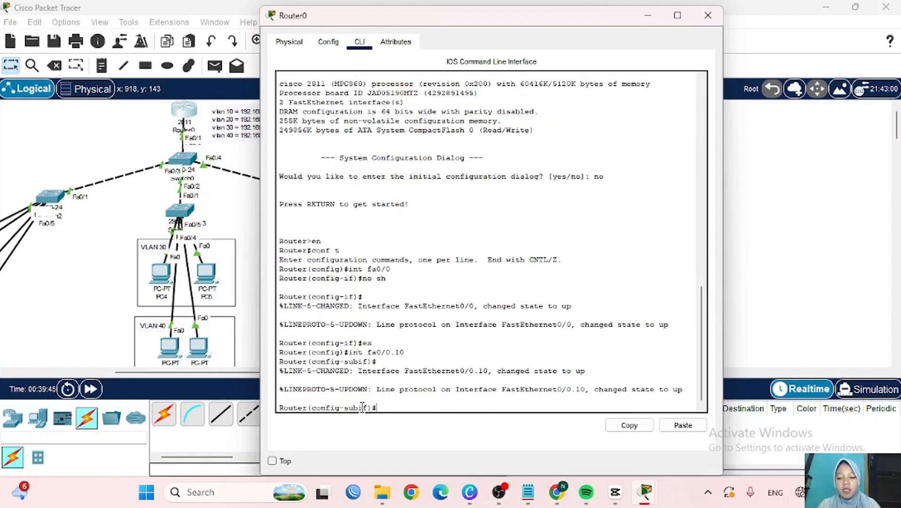
pyautogui.write('encapsul')
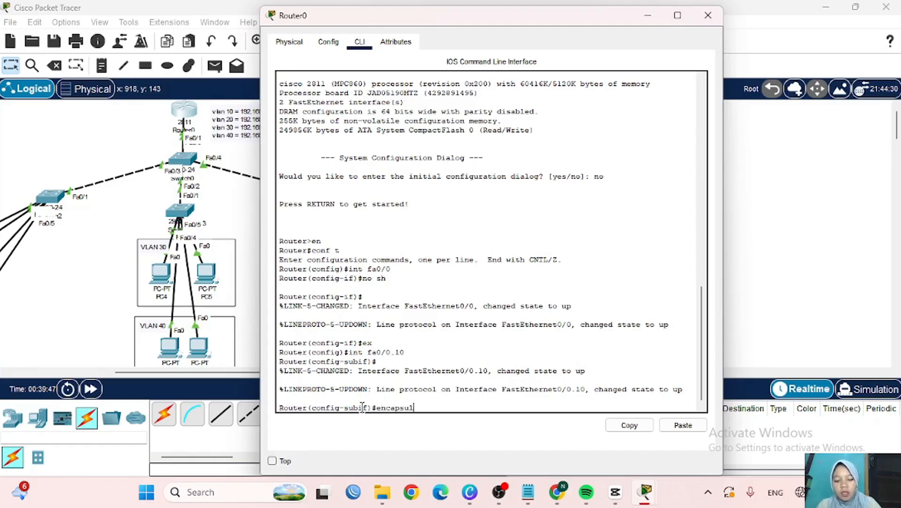
pyautogui.write('ation dot1q 10')
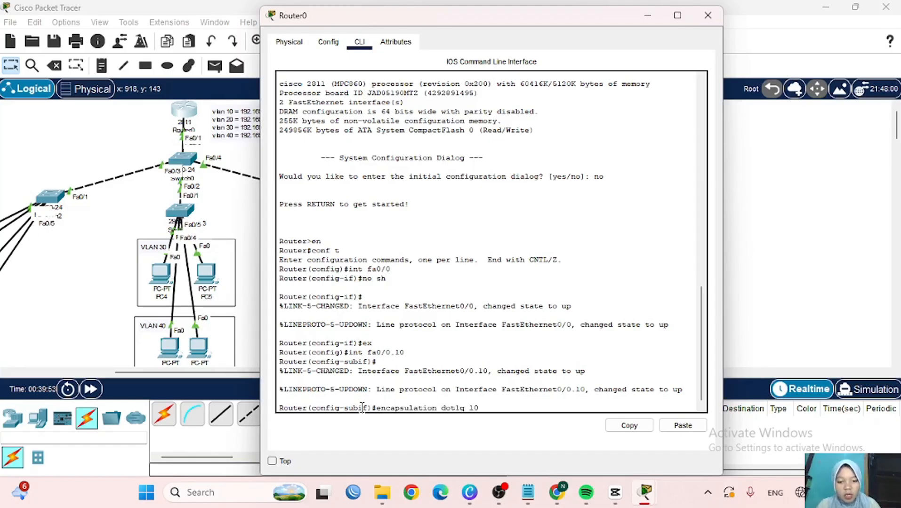
pyautogui.press('Return')
pyautogui.write('ip add')
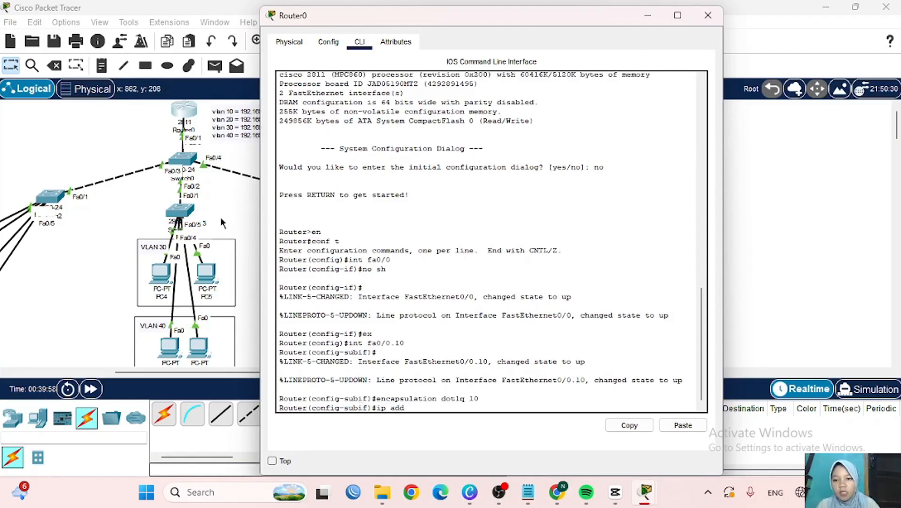
pyautogui.hscroll(3, 220, 217)
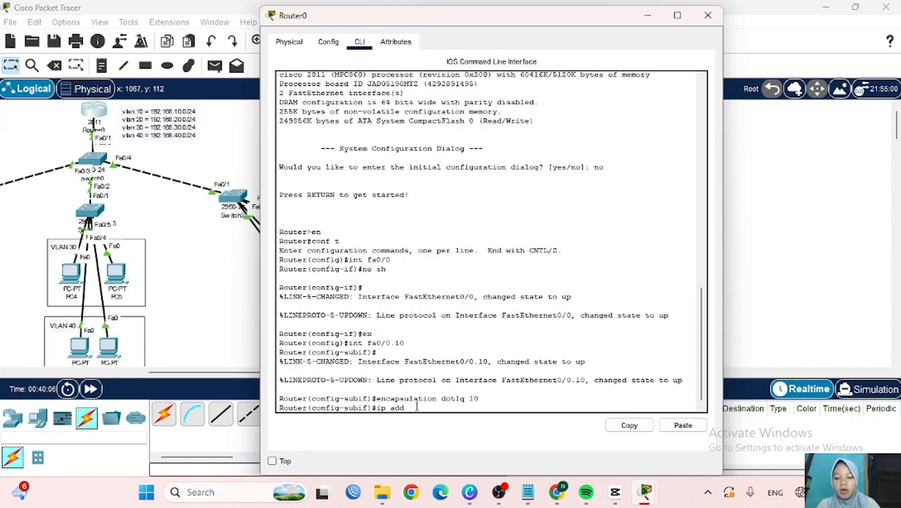
pyautogui.write('92.168.10.1')
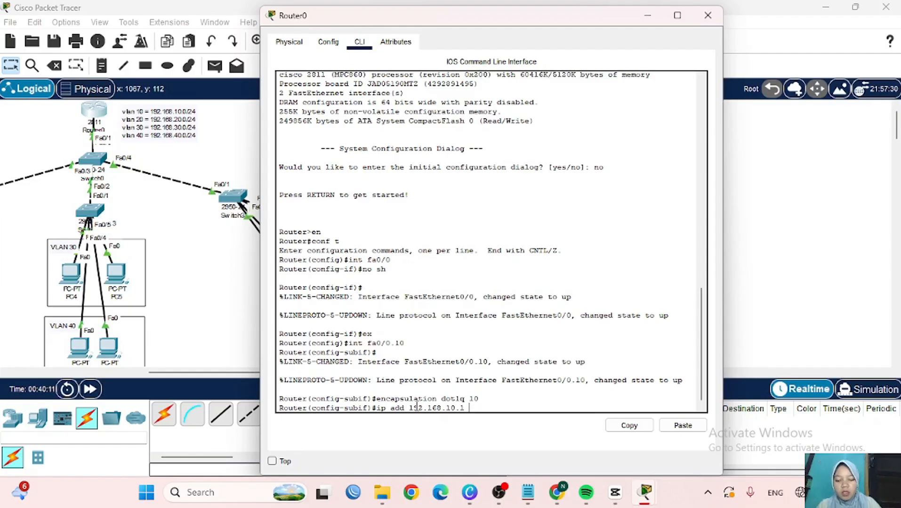
pyautogui.write(' 255.255.255')
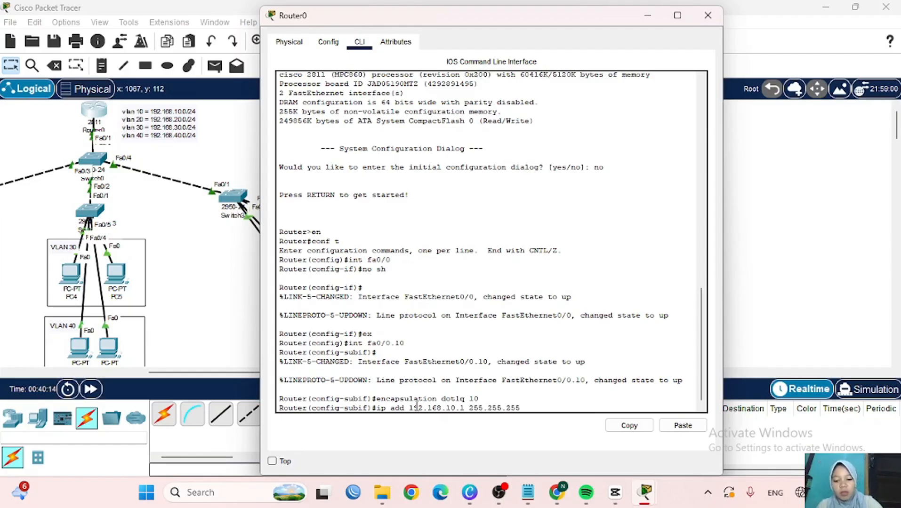
pyautogui.write('.0')
pyautogui.press('Return')
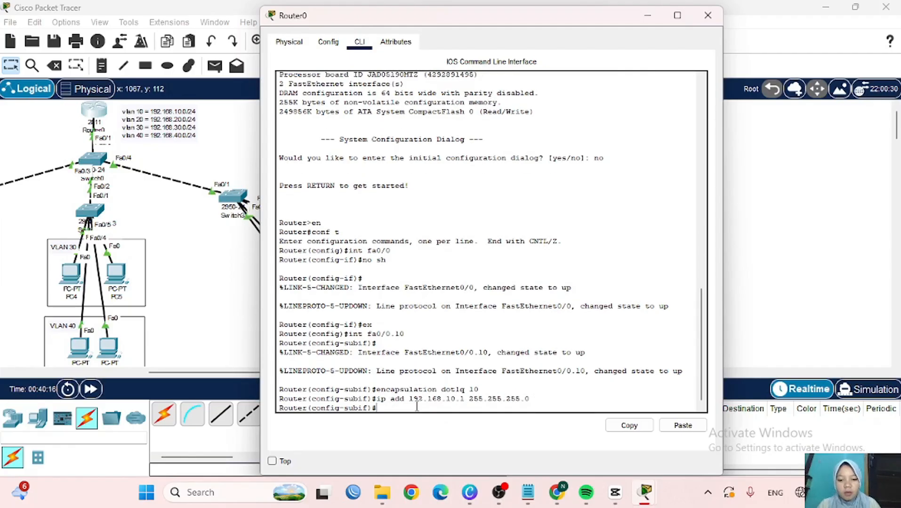
pyautogui.write('ex')
pyautogui.press('Return')
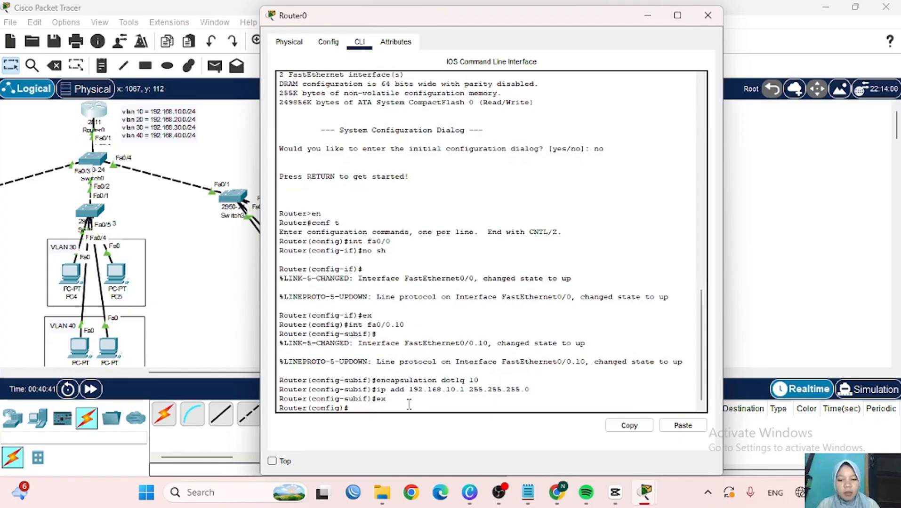
# - Create subinterface fa0/0.20 with dot1q tag 20 and gateway 192.168.20.1/24
pyautogui.press('Up')
pyautogui.press('Up')
pyautogui.press('Up')
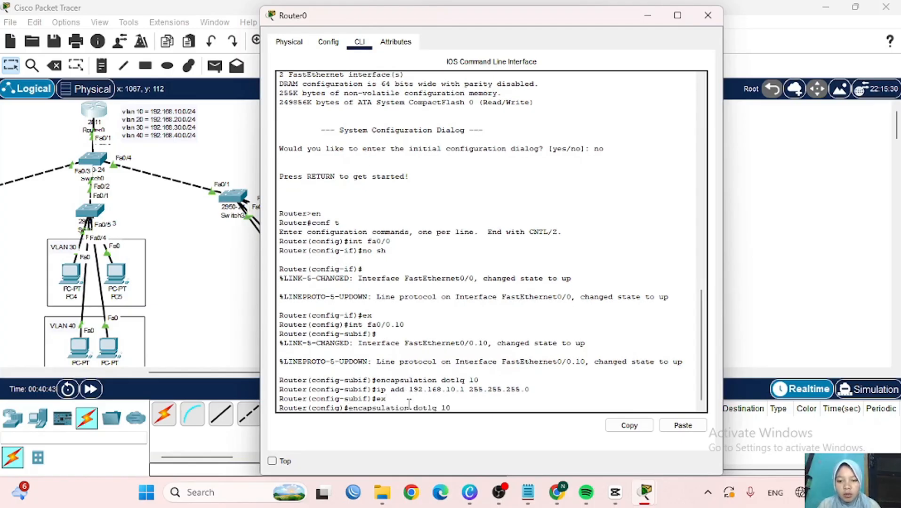
pyautogui.press('BackSpace')
pyautogui.press('BackSpace')
pyautogui.write('20')
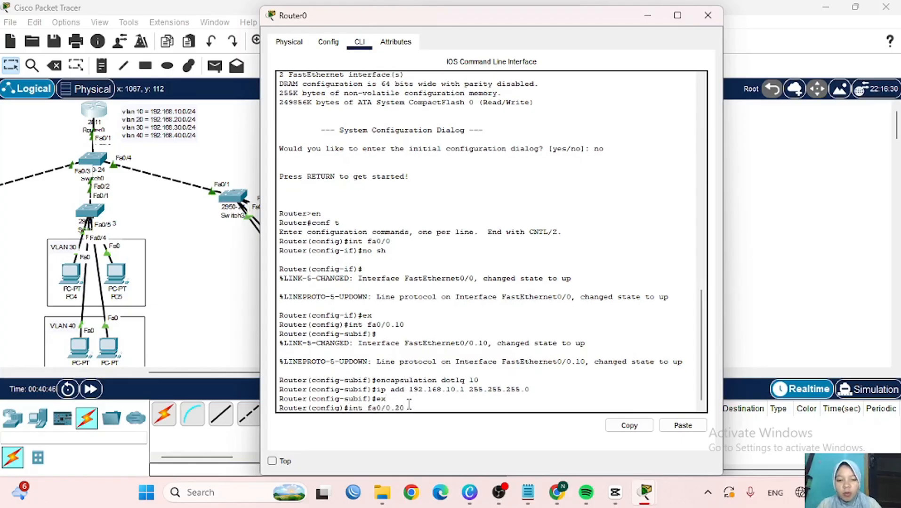
pyautogui.press('Return')
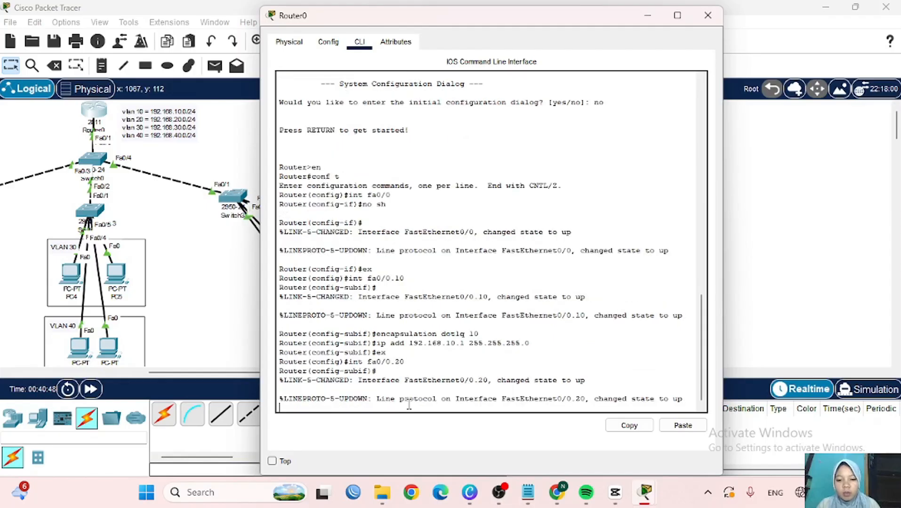
pyautogui.press('Up')
pyautogui.press('Up')
pyautogui.press('Up')
pyautogui.press('Up')
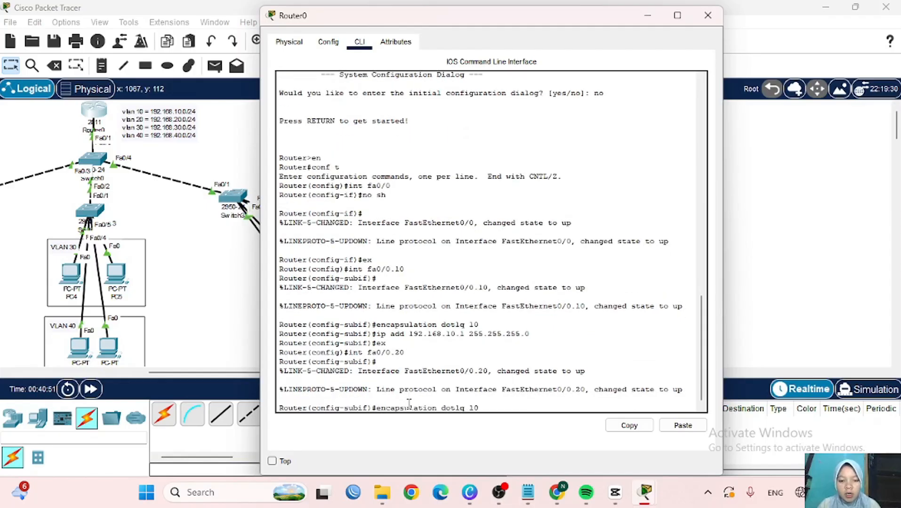
pyautogui.write('20')
pyautogui.press('Return')
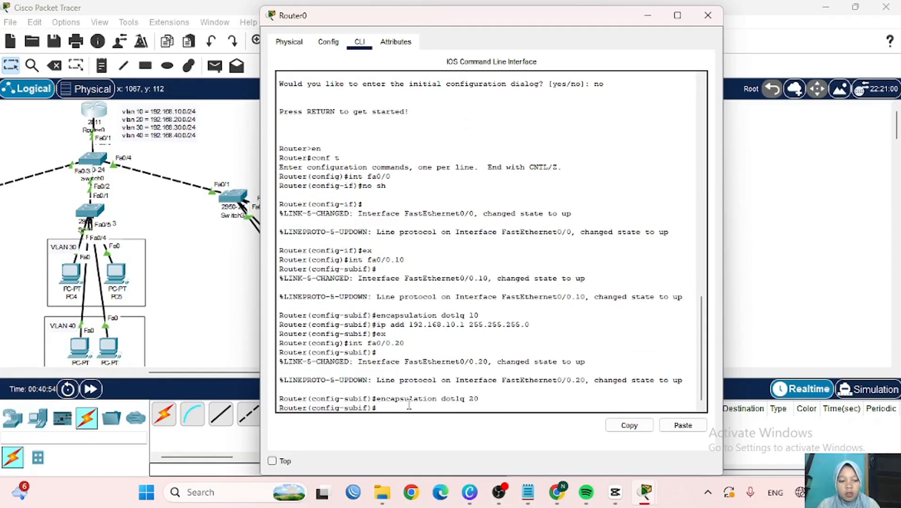
pyautogui.press('Up')
pyautogui.press('Up')
pyautogui.press('Up')
pyautogui.press('Up')
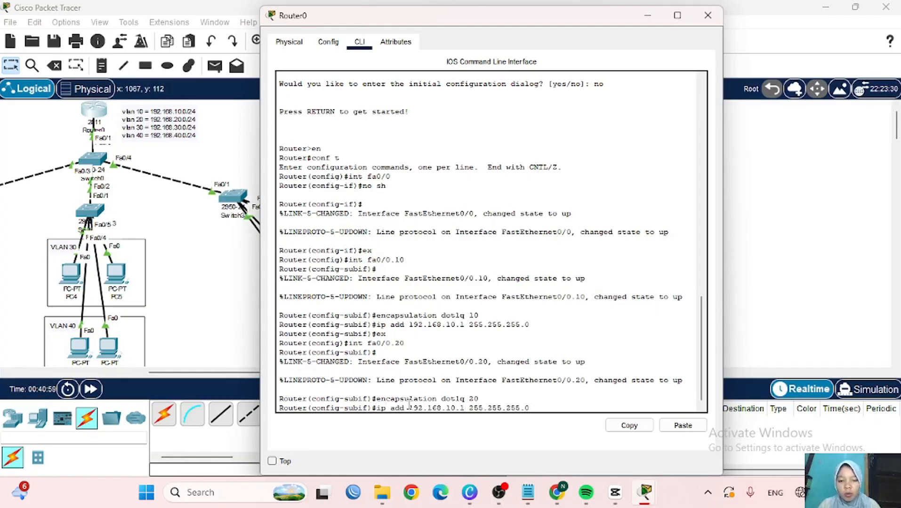
pyautogui.press('Left')
pyautogui.press('Left')
pyautogui.press('Left')
pyautogui.press('Left')
pyautogui.press('Left')
pyautogui.press('Left')
pyautogui.press('Left')
pyautogui.press('Left')
pyautogui.press('Left')
pyautogui.press('Left')
pyautogui.press('Left')
pyautogui.press('Left')
pyautogui.press('Left')
pyautogui.press('Left')
pyautogui.press('Left')
pyautogui.press('Left')
pyautogui.press('Left')
pyautogui.press('BackSpace')
pyautogui.write('2')
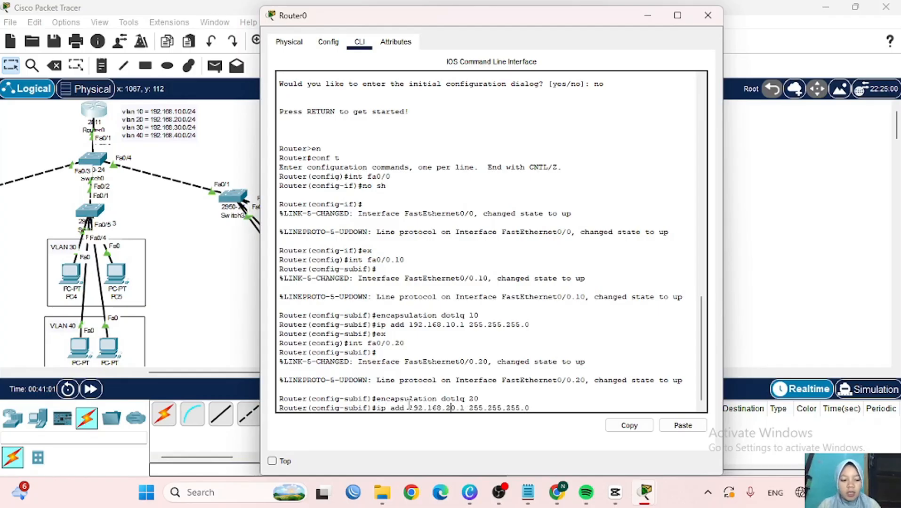
pyautogui.press('Return')
pyautogui.write('ex')
pyautogui.press('Return')
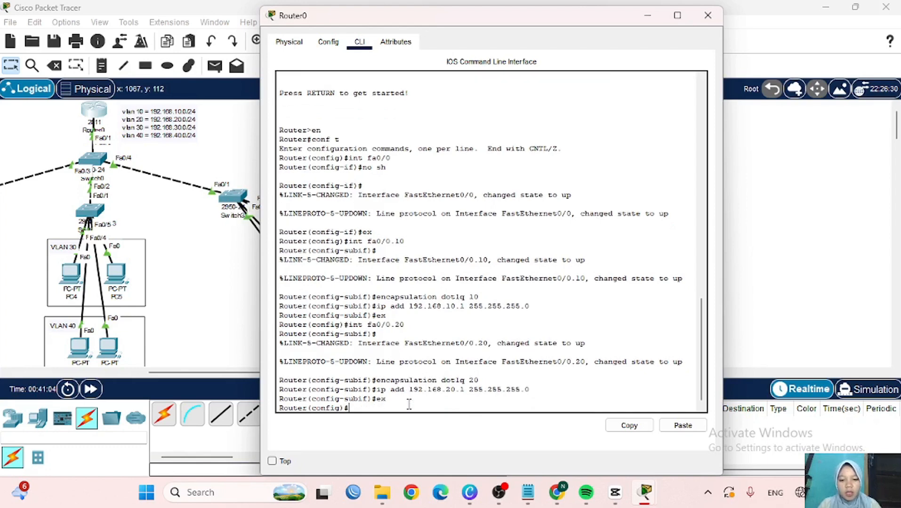
# - Create subinterface fa0/0.30 with dot1q tag 30 and gateway 192.168.30.1/24
pyautogui.press('Up')
pyautogui.press('Up')
pyautogui.press('Up')
pyautogui.press('Up')
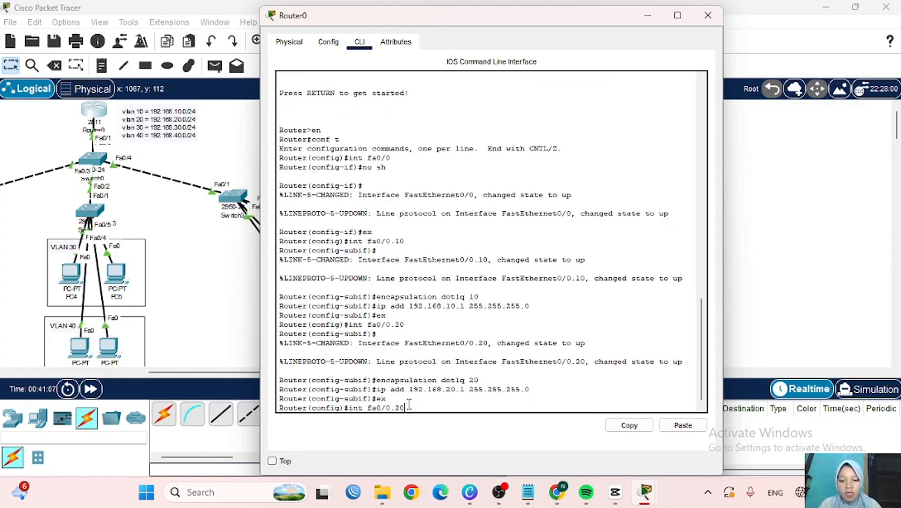
pyautogui.press('BackSpace')
pyautogui.press('BackSpace')
pyautogui.write('3')
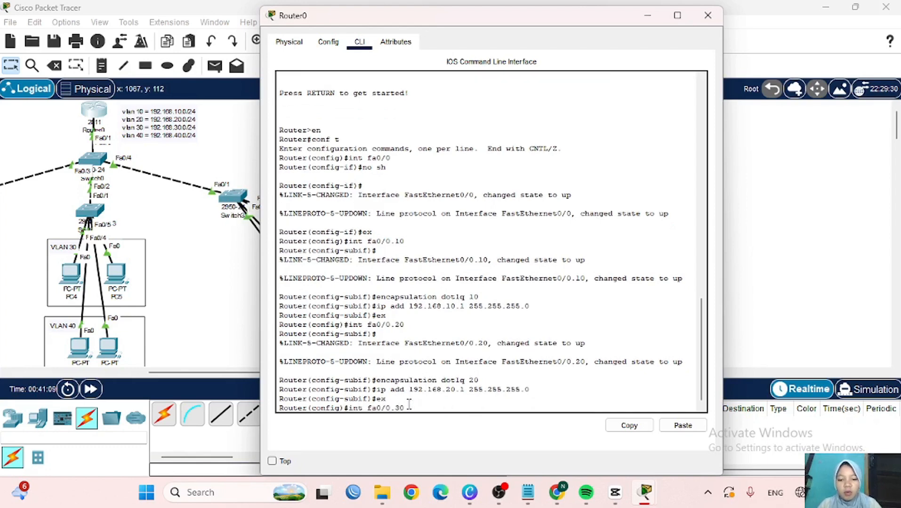
pyautogui.write('0')
pyautogui.press('Return')
pyautogui.press('Up')
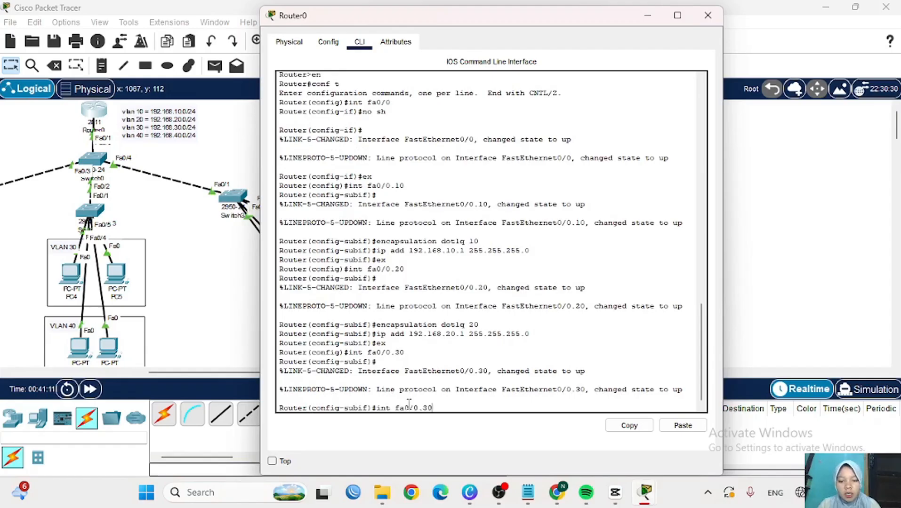
pyautogui.press('Up')
pyautogui.press('Up')
pyautogui.press('Up')
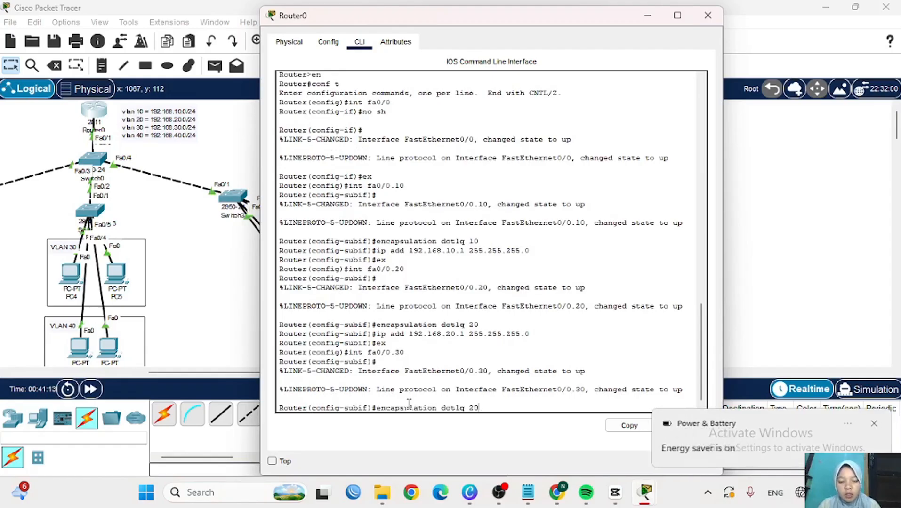
pyautogui.press('BackSpace')
pyautogui.press('BackSpace')
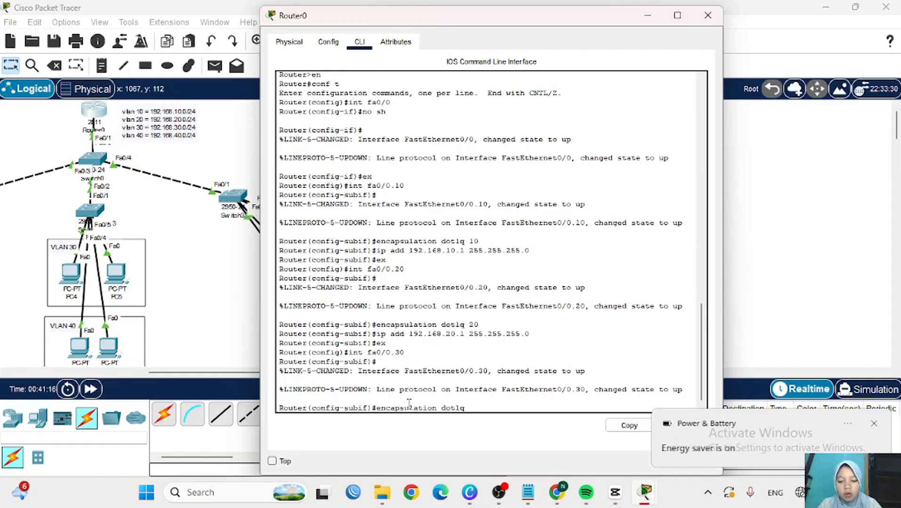
pyautogui.write('30')
pyautogui.press('Return')
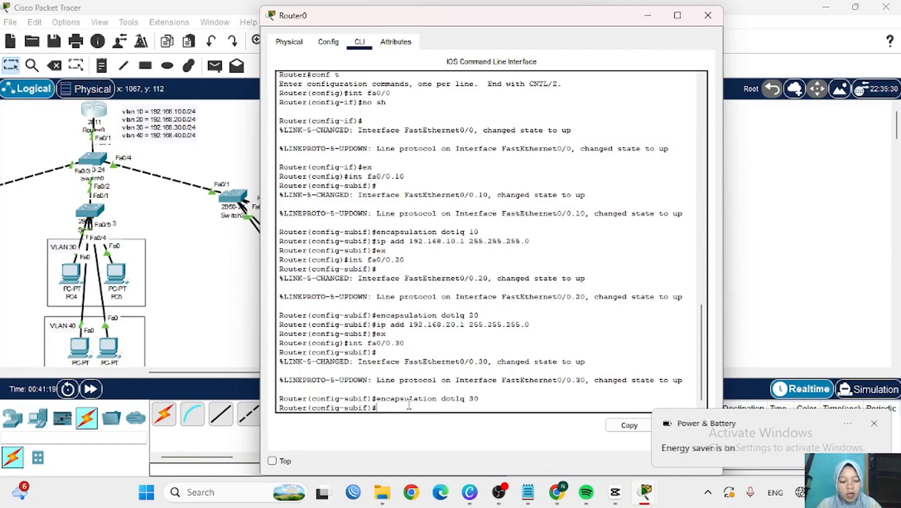
pyautogui.press('Up')
pyautogui.press('Up')
pyautogui.press('Up')
pyautogui.press('Up')
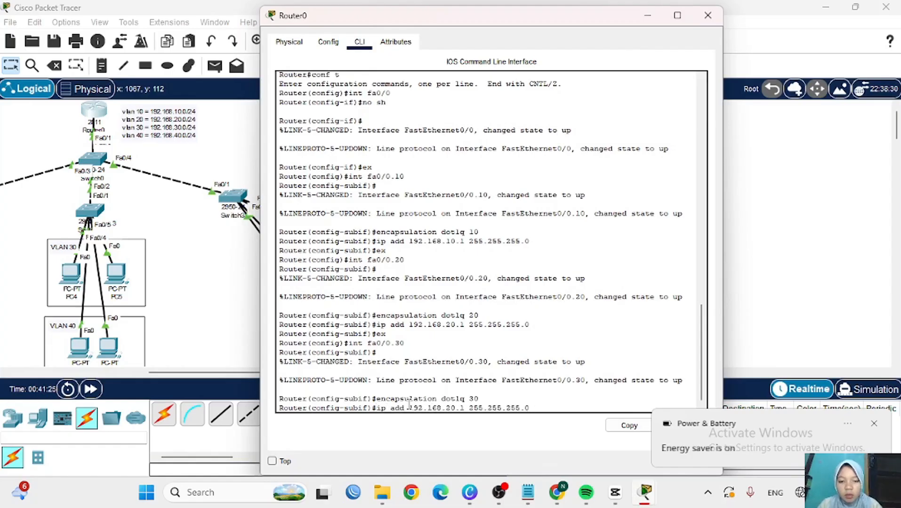
pyautogui.press('Left')
pyautogui.press('Left')
pyautogui.press('Left')
pyautogui.press('Left')
pyautogui.press('Left')
pyautogui.press('Left')
pyautogui.press('Left')
pyautogui.press('Left')
pyautogui.press('Left')
pyautogui.press('Left')
pyautogui.press('Left')
pyautogui.press('Left')
pyautogui.press('Left')
pyautogui.press('Left')
pyautogui.press('Left')
pyautogui.press('Left')
pyautogui.press('Left')
pyautogui.press('BackSpace')
pyautogui.write('3')
pyautogui.press('Return')
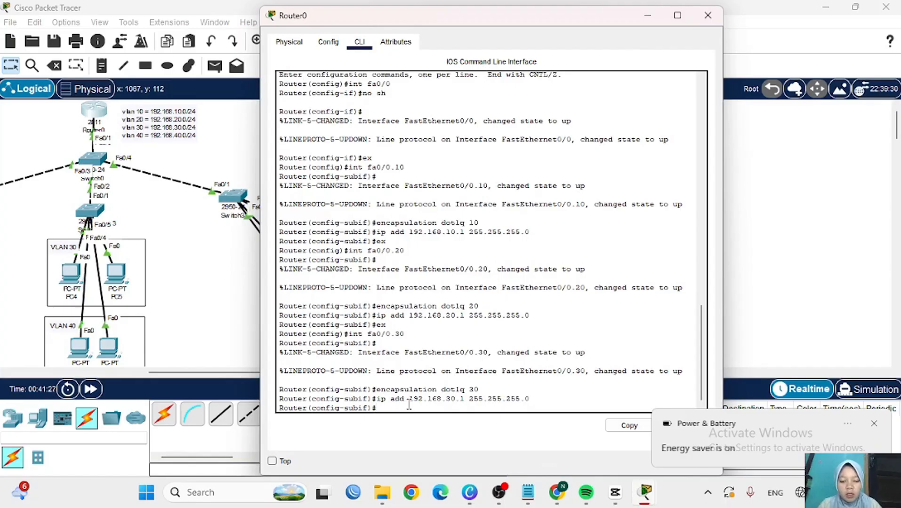
pyautogui.write('ex')
pyautogui.press('Return')
# - Create subinterface fa0/0.40 with dot1q tag 40 and gateway 192.168.40.1/24
pyautogui.press('Up')
pyautogui.press('Up')
pyautogui.press('Up')
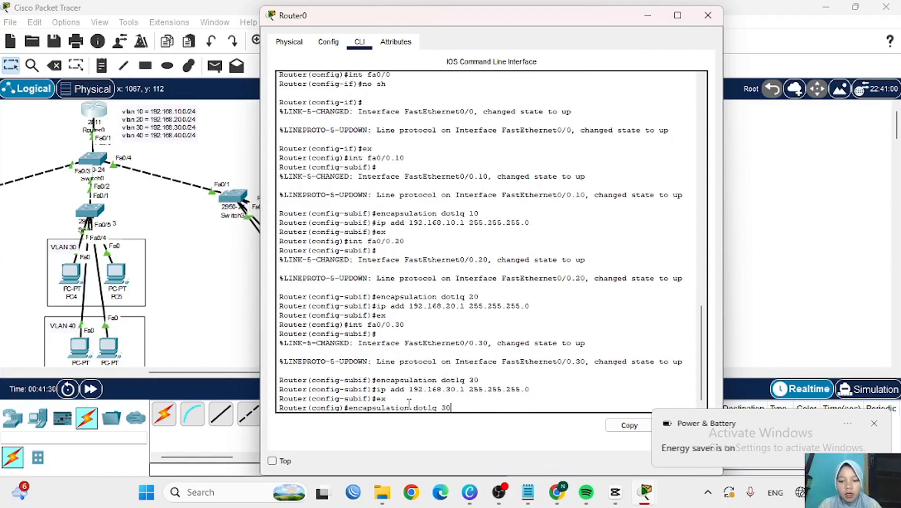
pyautogui.press('Up')
pyautogui.press('BackSpace')
pyautogui.press('BackSpace')
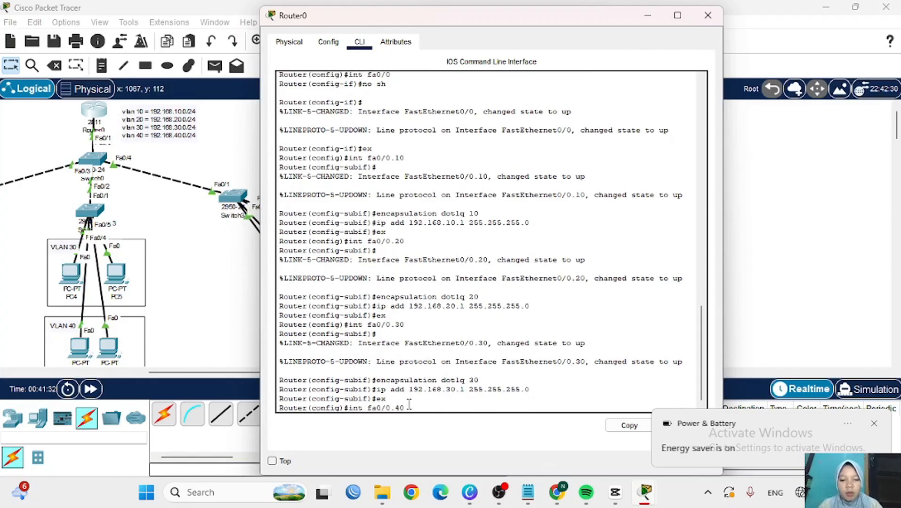
pyautogui.write('40')
pyautogui.press('Return')
pyautogui.press('Up')
pyautogui.press('Up')
pyautogui.press('Up')
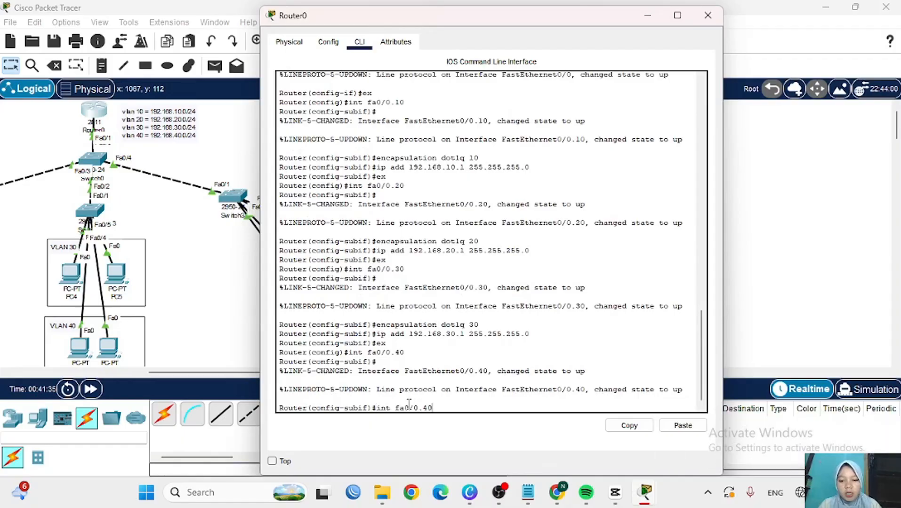
pyautogui.press('Up')
pyautogui.press('BackSpace')
pyautogui.press('BackSpace')
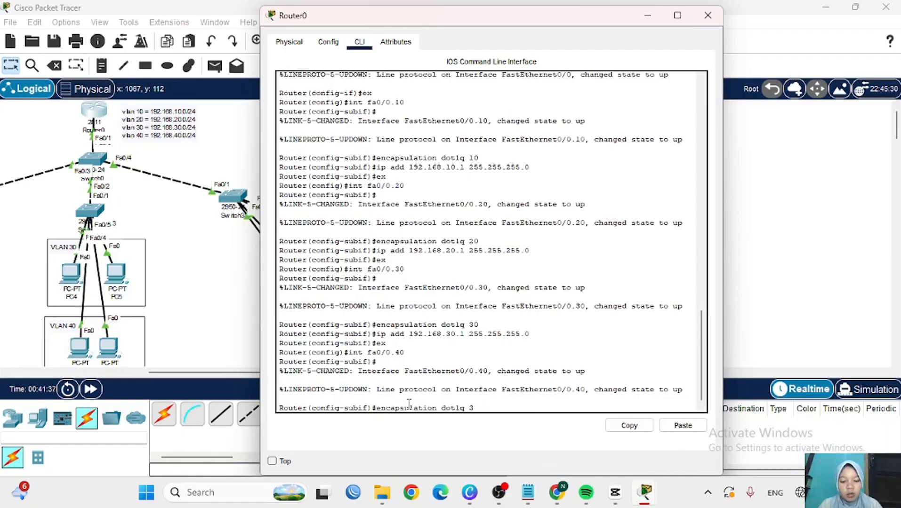
pyautogui.write('40')
pyautogui.press('Return')
pyautogui.press('Up')
pyautogui.press('Up')
pyautogui.press('Up')
pyautogui.press('Up')
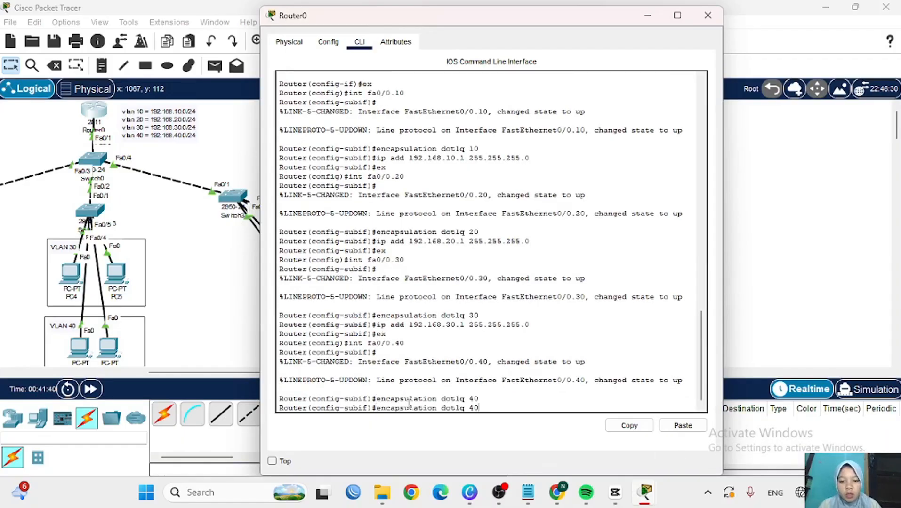
pyautogui.press('Left')
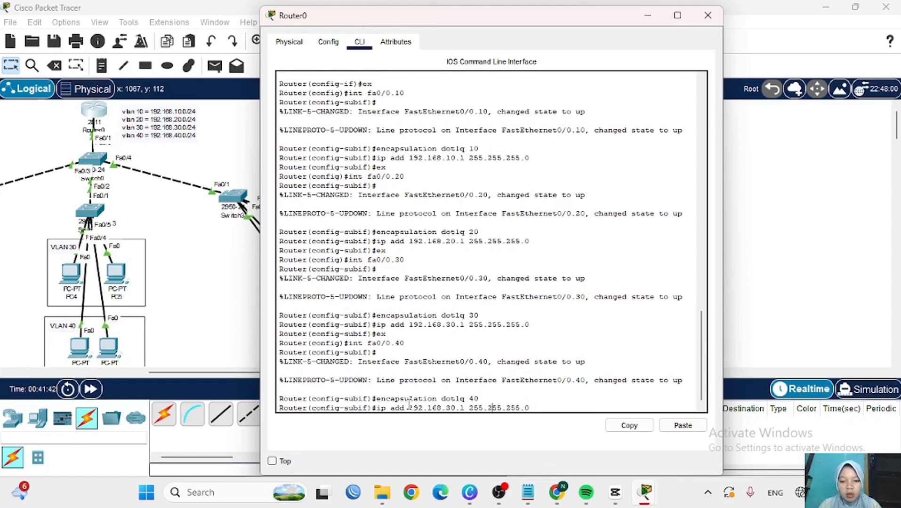
pyautogui.press('BackSpace')
pyautogui.write('4')
pyautogui.press('Return')
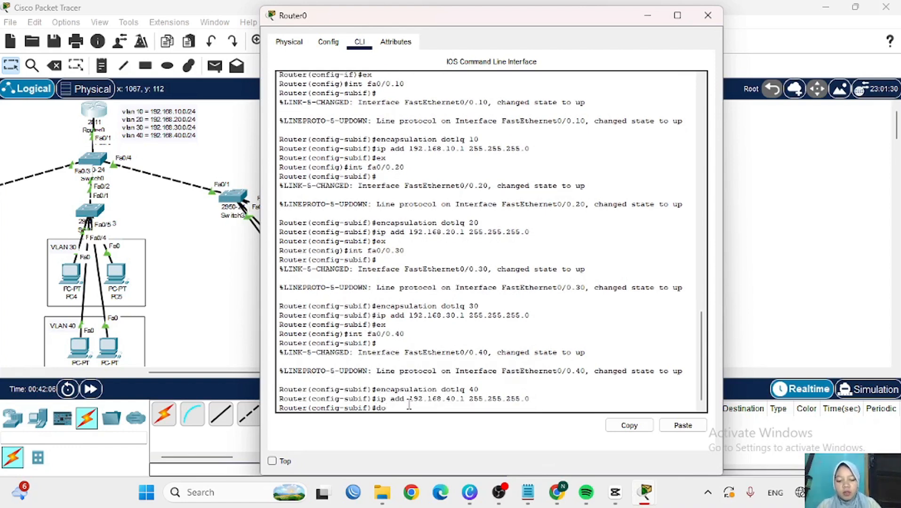
# - Run do sh ip int brief to check subinterfaces 0.10–0.40 are up, then exit
pyautogui.write('do sh ip int b')
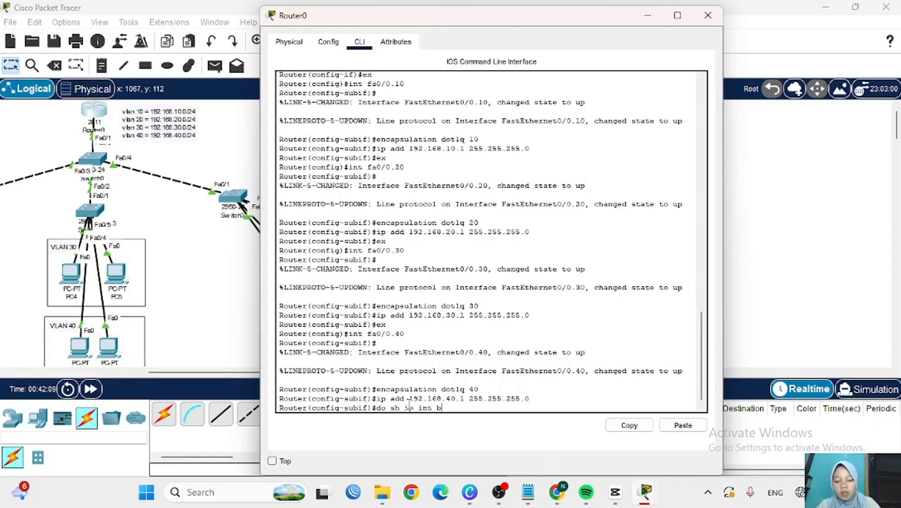
pyautogui.write('rief')
pyautogui.press('Return')
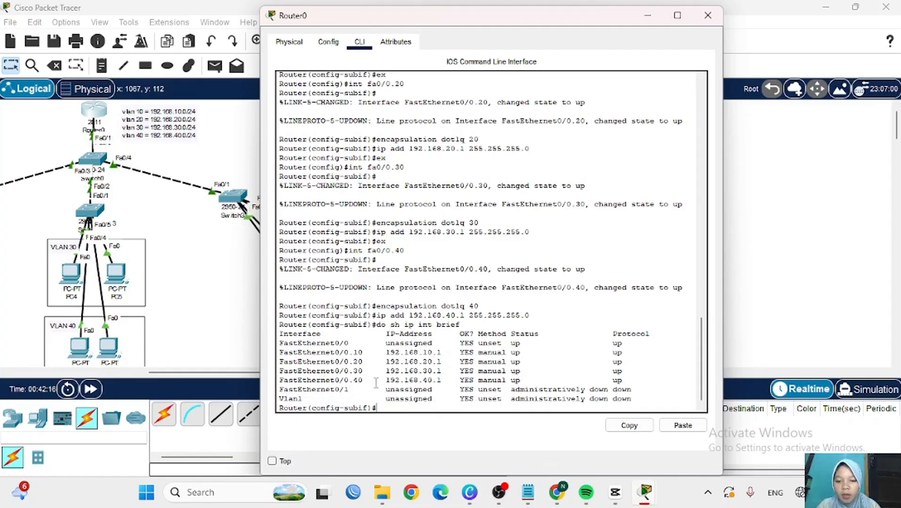
pyautogui.write('ex')
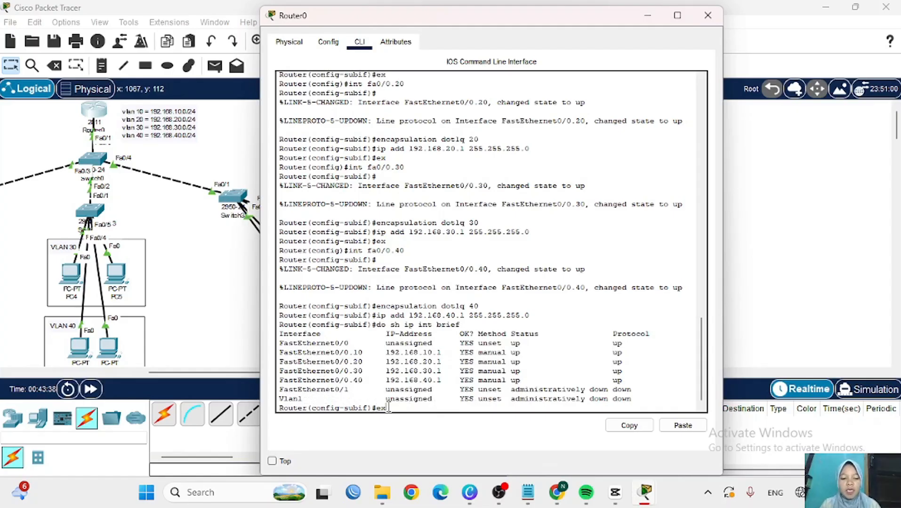
pyautogui.press('Return')
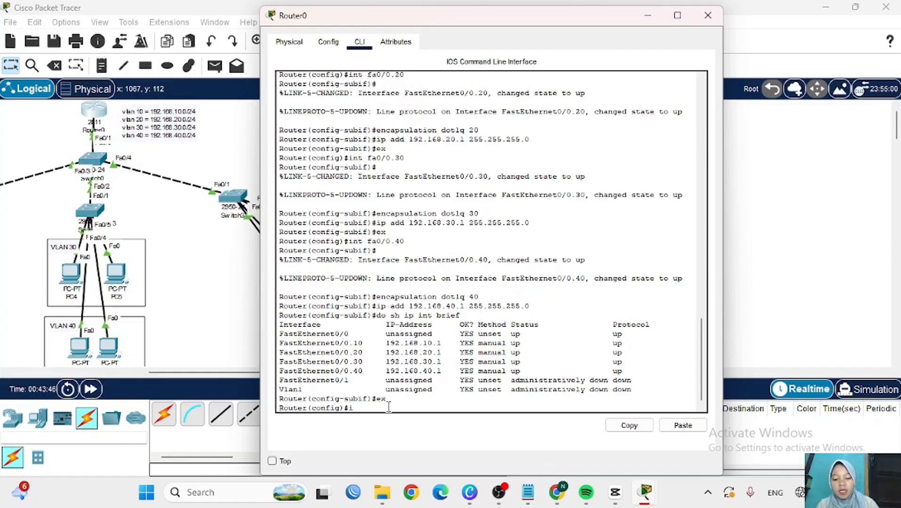
# - Create DHCP pool VLAN10 with network 192.168.10.0/24, default router 192.168.10.1 and DNS 8.8.8.8
pyautogui.write('ip dhcp')
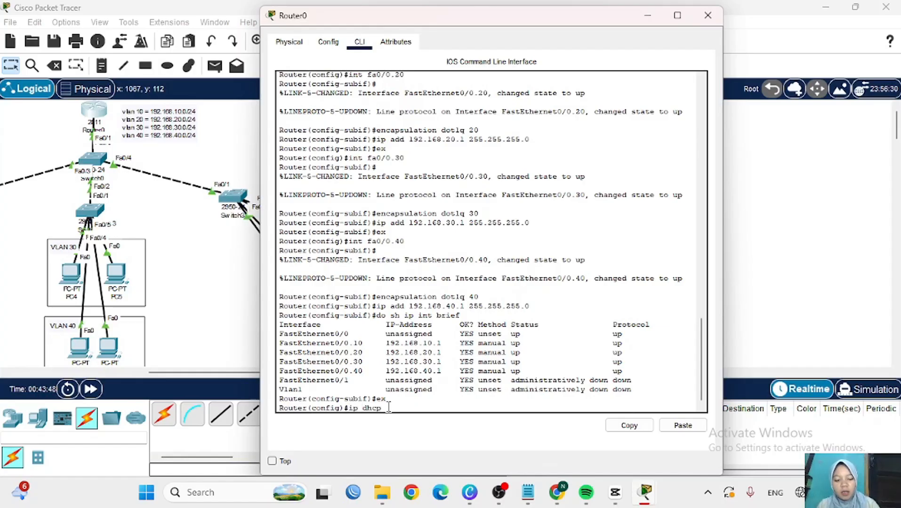
pyautogui.write(' pool')
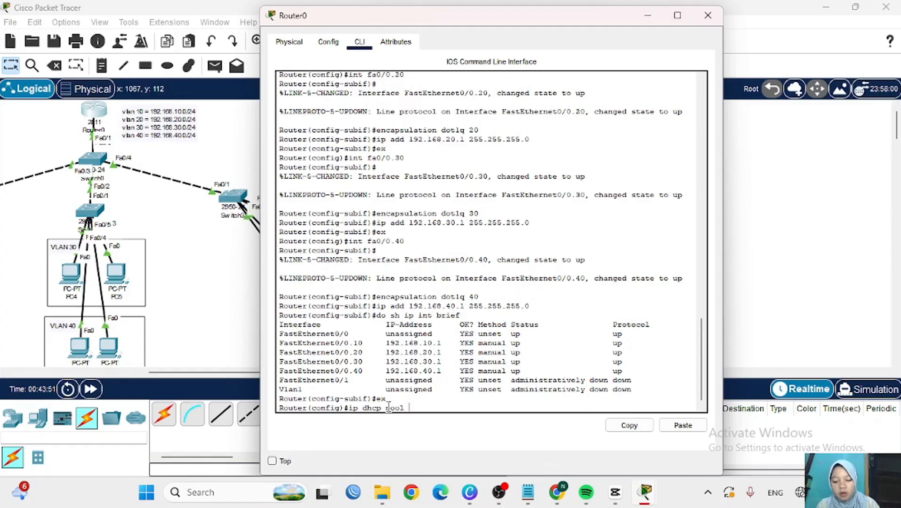
pyautogui.write(' VLAN10')
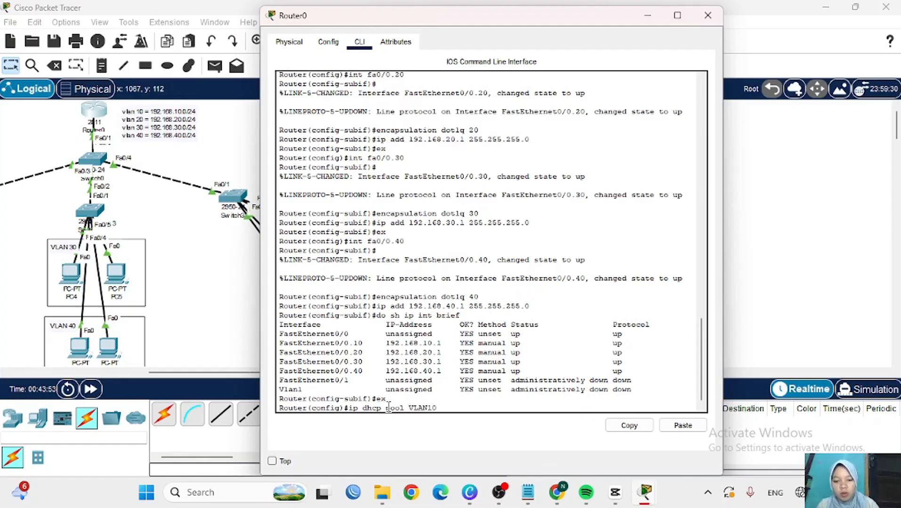
pyautogui.press('Return')
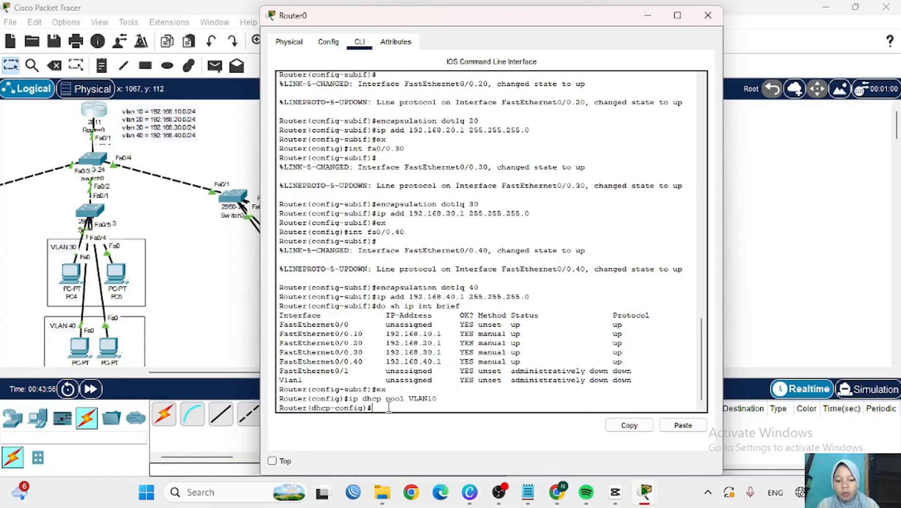
pyautogui.write('network')
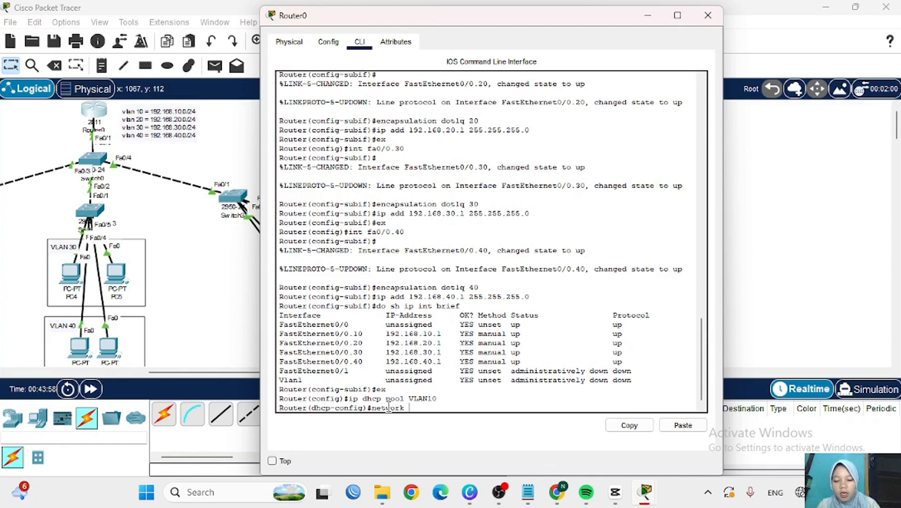
pyautogui.write(' 192')
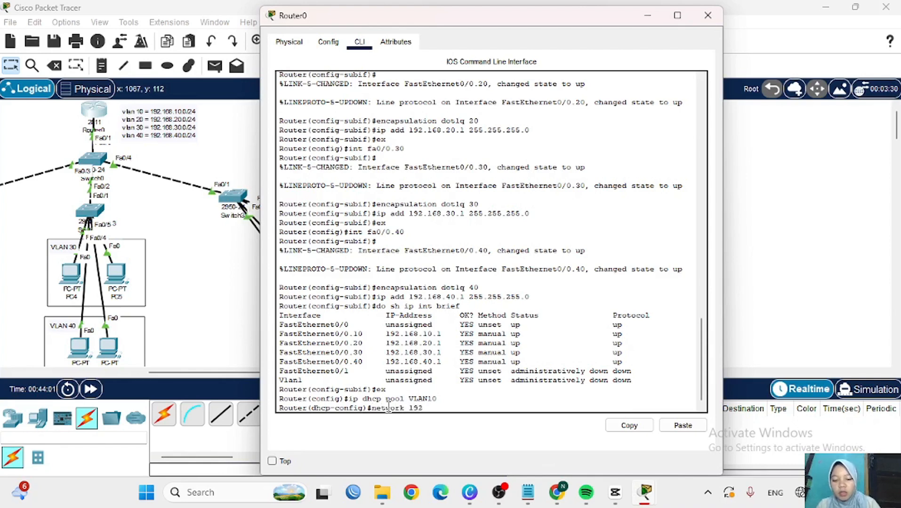
pyautogui.write('.168.10.0')
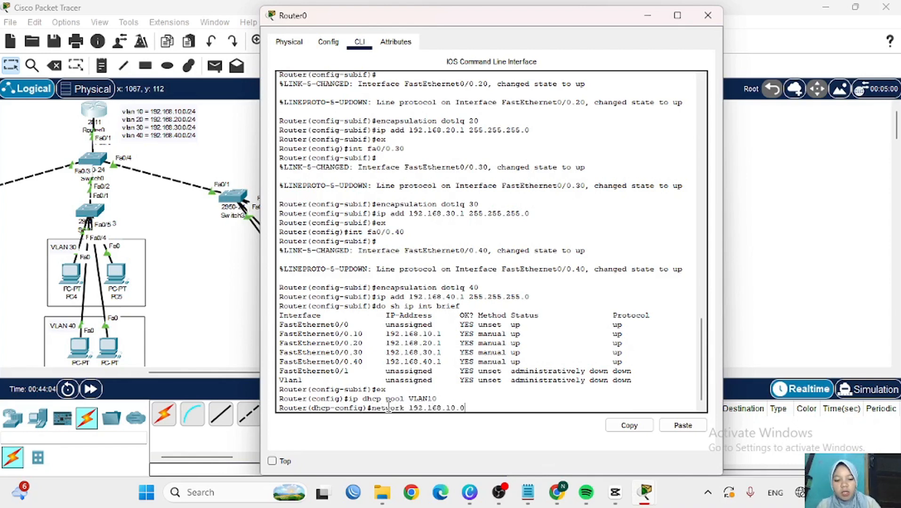
pyautogui.write(' 255')
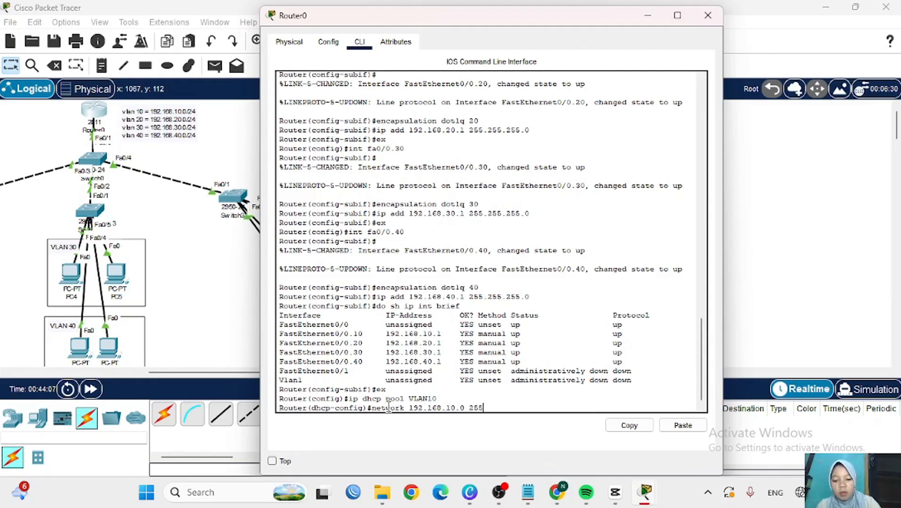
pyautogui.write('.255.255.0')
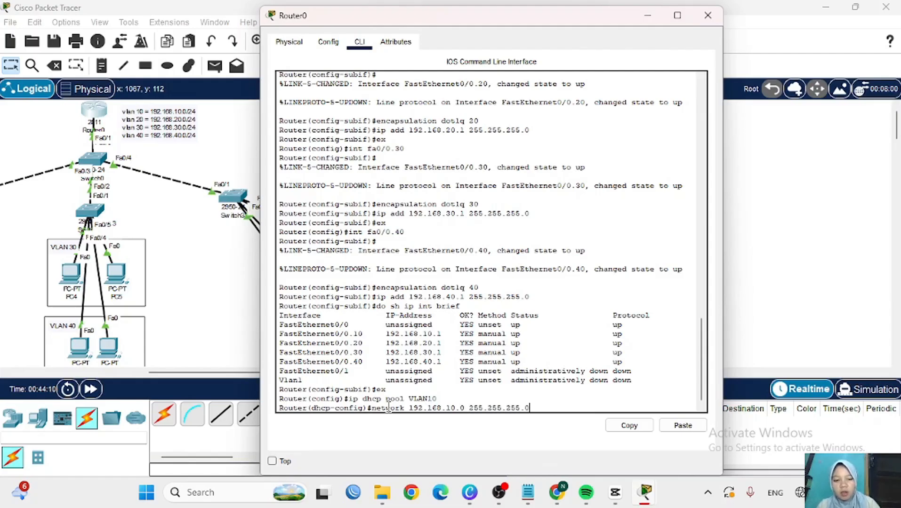
pyautogui.press('Return')
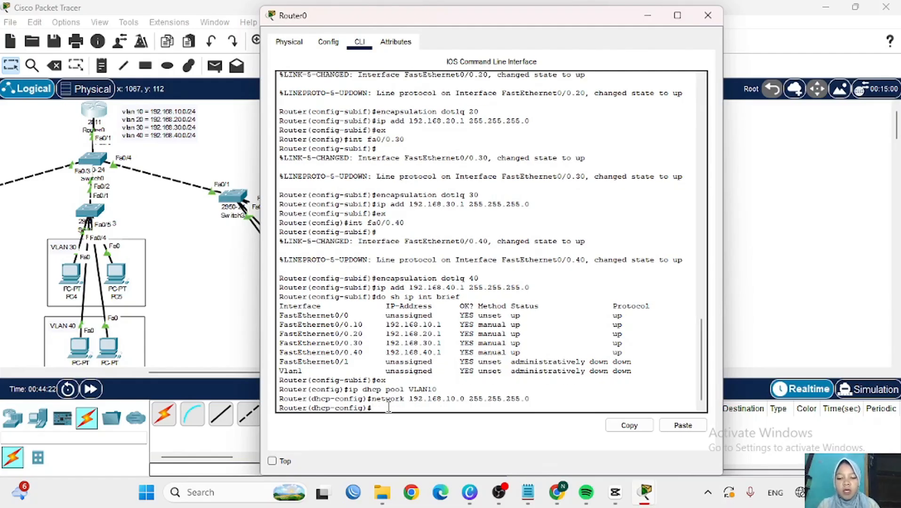
pyautogui.write('defau')
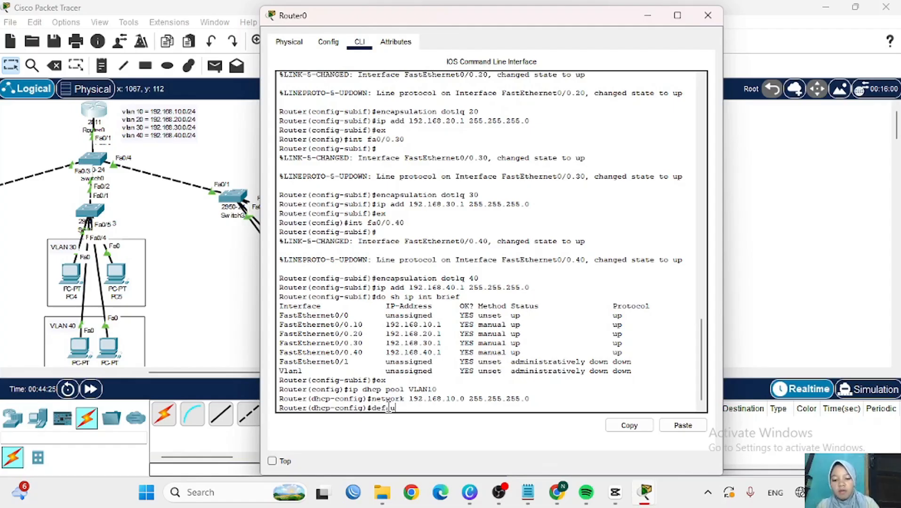
pyautogui.write('lt-')
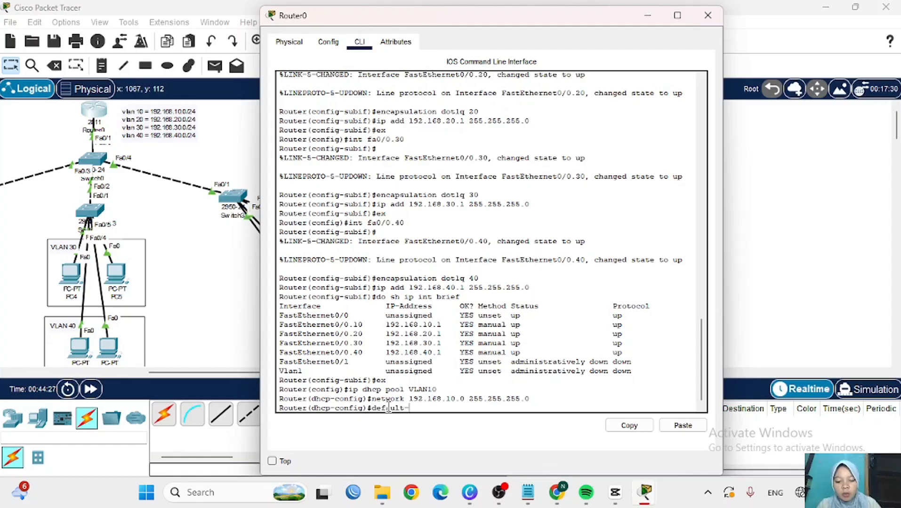
pyautogui.write('router')
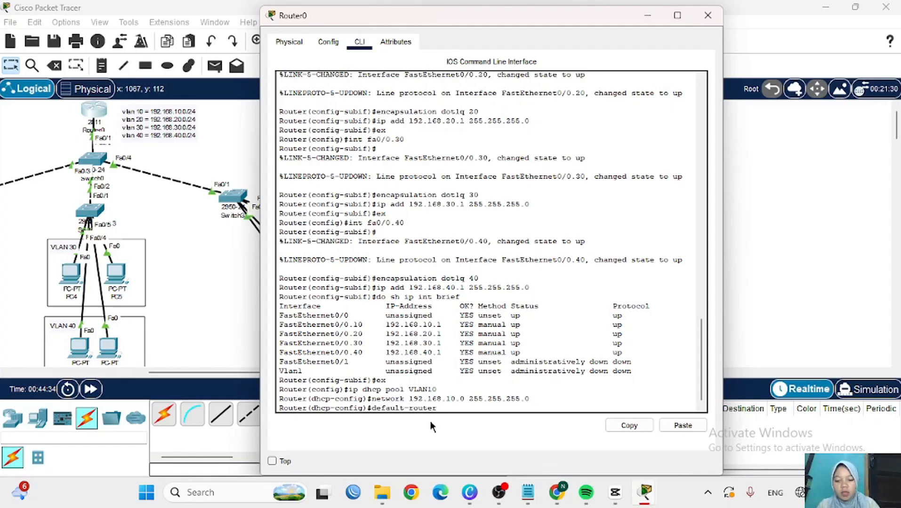
pyautogui.write(' 192.')
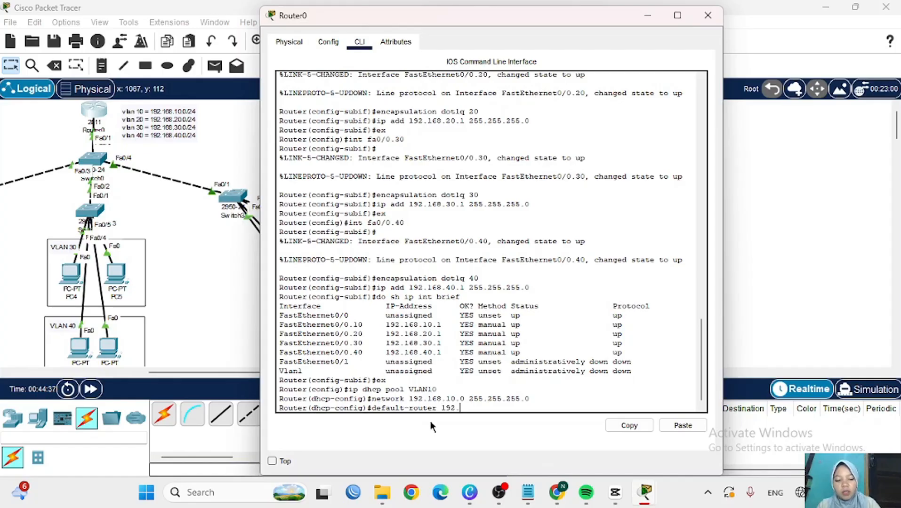
pyautogui.write('168.10.1')
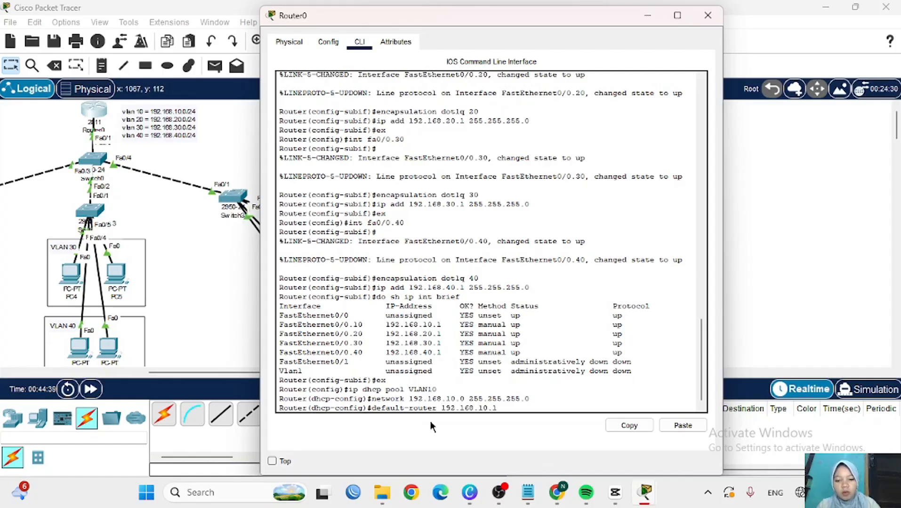
pyautogui.press('Return')
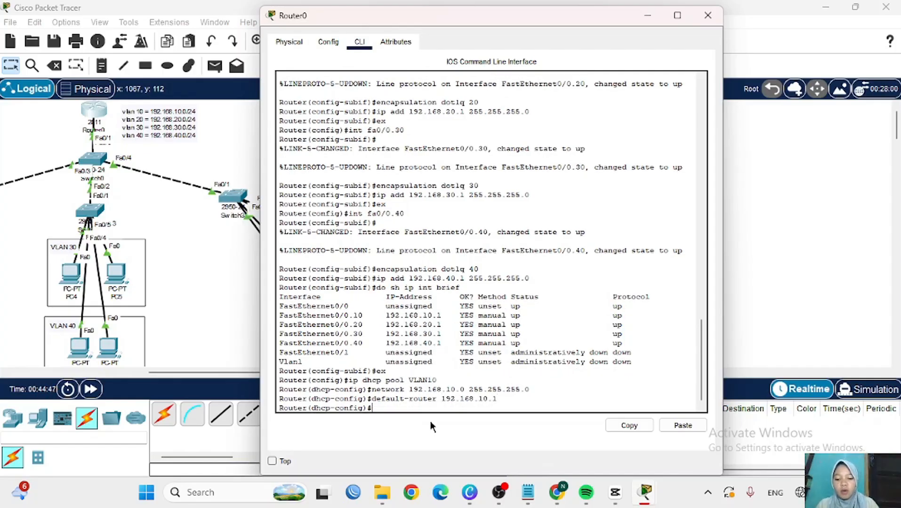
pyautogui.write('dns')
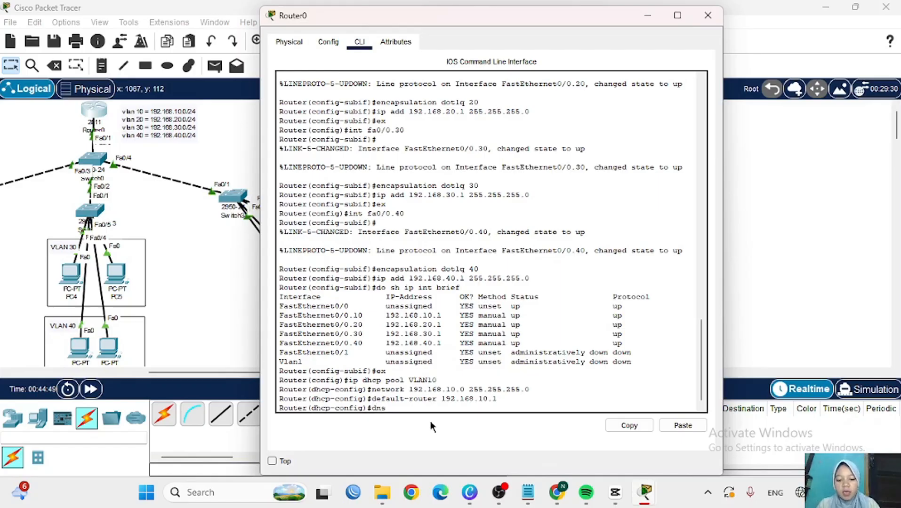
pyautogui.write('-server ')
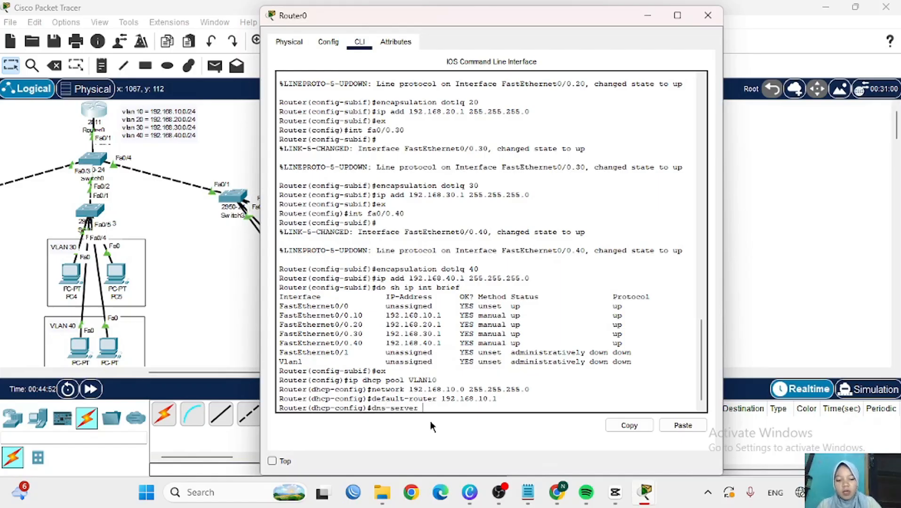
pyautogui.write('8.8.8.8')
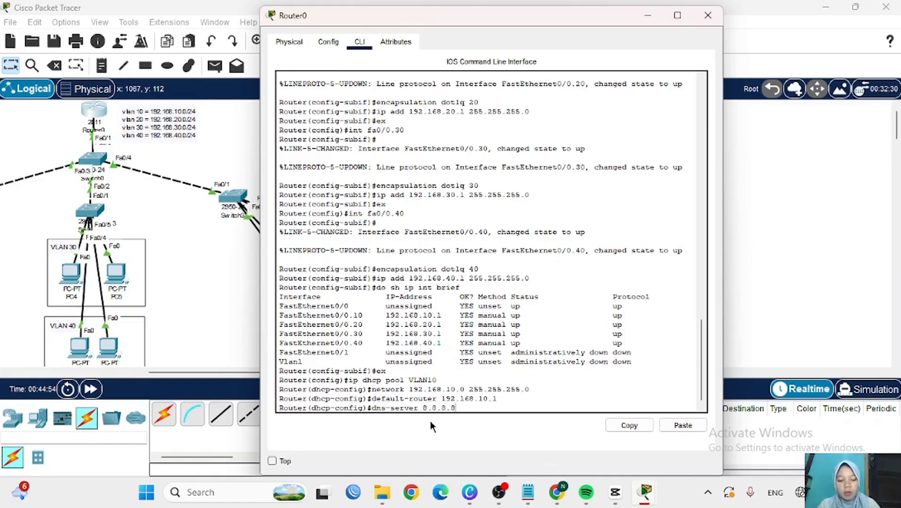
pyautogui.press('Return')
pyautogui.write('ex')
pyautogui.press('Return')
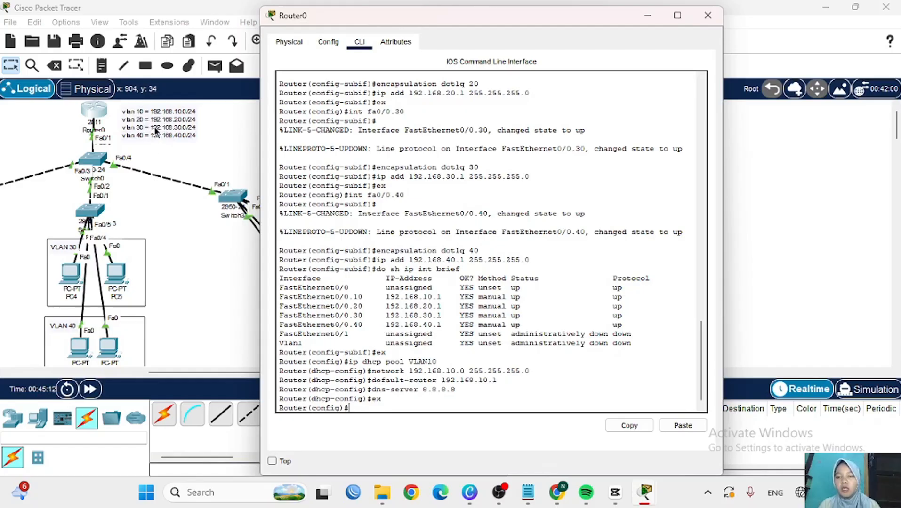
# - Add DHCP pool VLAN20 with network 192.168.20.0/24, default router 192.168.20.1 and DNS 8.8.8.8
pyautogui.press('Up')
pyautogui.press('Up')
pyautogui.press('Up')
pyautogui.press('Up')
pyautogui.press('Up')
pyautogui.press('BackSpace')
pyautogui.press('BackSpace')
pyautogui.write('20')
pyautogui.press('Return')
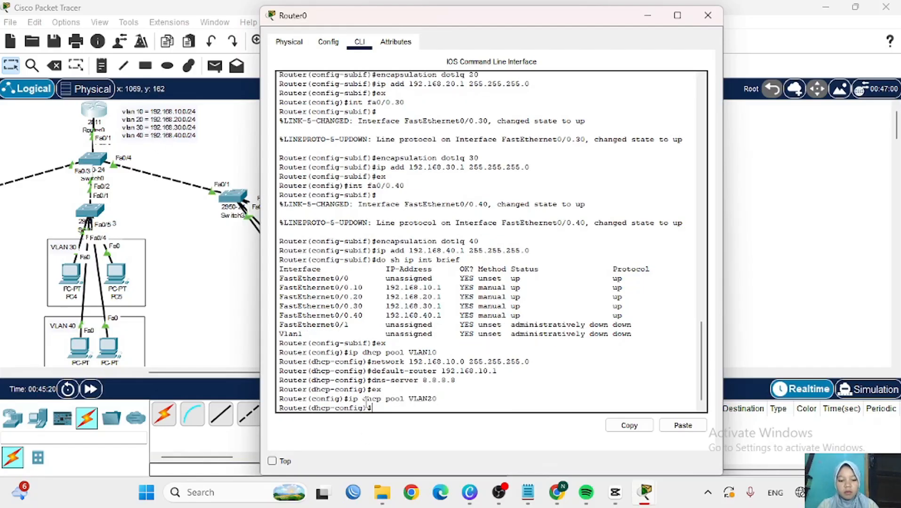
pyautogui.press('Up')
pyautogui.press('Up')
pyautogui.press('Up')
pyautogui.press('Up')
pyautogui.press('Up')
pyautogui.press('Left')
pyautogui.press('Return')
pyautogui.press('Up')
pyautogui.press('Up')
pyautogui.press('Up')
pyautogui.press('Up')
pyautogui.press('Up')
pyautogui.press('Left')
pyautogui.press('Left')
pyautogui.press('Left')
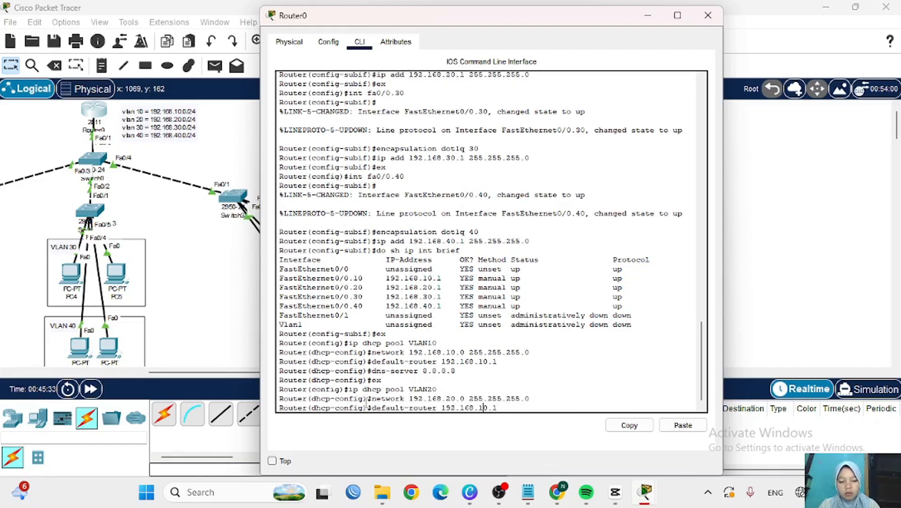
pyautogui.press('BackSpace')
pyautogui.write('2')
pyautogui.press('Return')
# - Add DHCP pool VLAN30 with network 192.168.30.0/24, default router 192.168.30.1 and DNS 8.8.8.8
pyautogui.press('Up')
pyautogui.press('Up')
pyautogui.press('Up')
pyautogui.press('Up')
pyautogui.press('Up')
pyautogui.press('Return')
pyautogui.write('ex')
pyautogui.press('Return')
pyautogui.press('Up')
pyautogui.press('Up')
pyautogui.press('Up')
pyautogui.press('Up')
pyautogui.press('Up')
pyautogui.press('BackSpace')
pyautogui.press('BackSpace')
pyautogui.write('30')
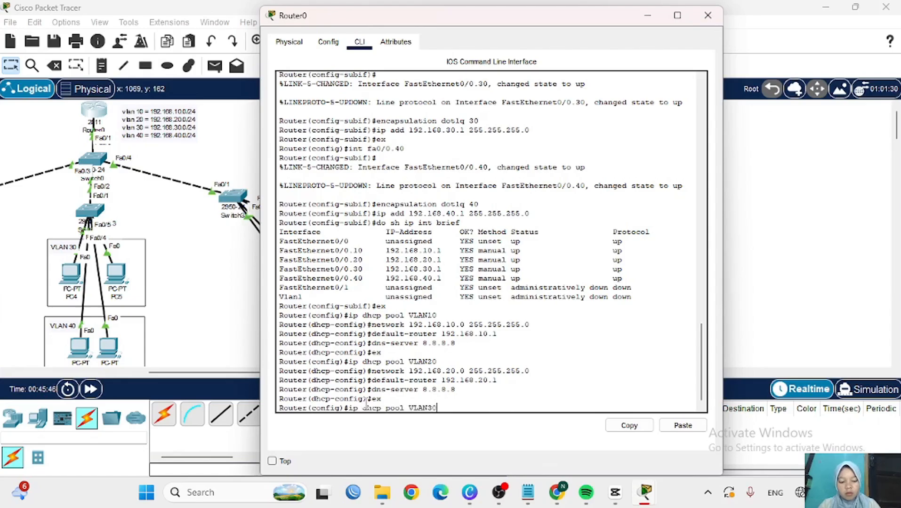
pyautogui.press('Return')
pyautogui.press('Up')
pyautogui.press('Up')
pyautogui.press('Up')
pyautogui.press('Up')
pyautogui.press('Up')
pyautogui.press('Left')
pyautogui.press('Left')
pyautogui.press('Left')
pyautogui.press('Left')
pyautogui.press('Left')
pyautogui.press('Left')
pyautogui.press('Left')
pyautogui.press('Left')
pyautogui.press('Left')
pyautogui.press('Left')
pyautogui.press('Left')
pyautogui.press('Left')
pyautogui.press('Left')
pyautogui.press('Left')
pyautogui.press('Left')
pyautogui.press('Left')
pyautogui.press('Left')
pyautogui.press('BackSpace')
pyautogui.write('3')
pyautogui.press('Return')
pyautogui.press('Up')
pyautogui.press('Up')
pyautogui.press('Up')
pyautogui.press('Up')
pyautogui.press('Up')
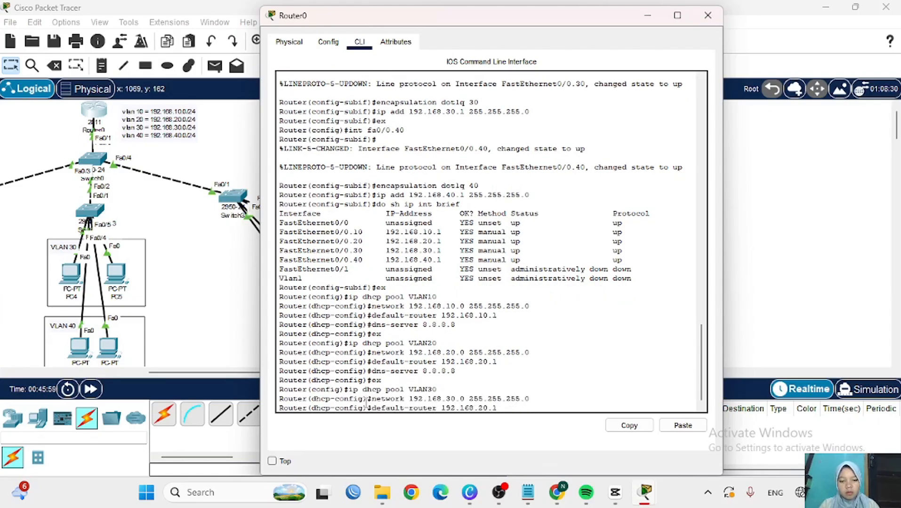
pyautogui.press('Left')
pyautogui.press('Left')
pyautogui.press('Left')
pyautogui.press('BackSpace')
pyautogui.write('3')
pyautogui.press('Return')
# - Add DHCP pool VLAN40 with network 192.168.40.0/24, default router 192.168.40.1 and DNS 8.8.8.8
pyautogui.press('Up')
pyautogui.press('Up')
pyautogui.press('Up')
pyautogui.press('Up')
pyautogui.press('Up')
pyautogui.press('Return')
pyautogui.write('ex')
pyautogui.press('Return')
pyautogui.press('Up')
pyautogui.press('Up')
pyautogui.press('Up')
pyautogui.press('Up')
pyautogui.press('Up')
pyautogui.press('BackSpace')
pyautogui.press('BackSpace')
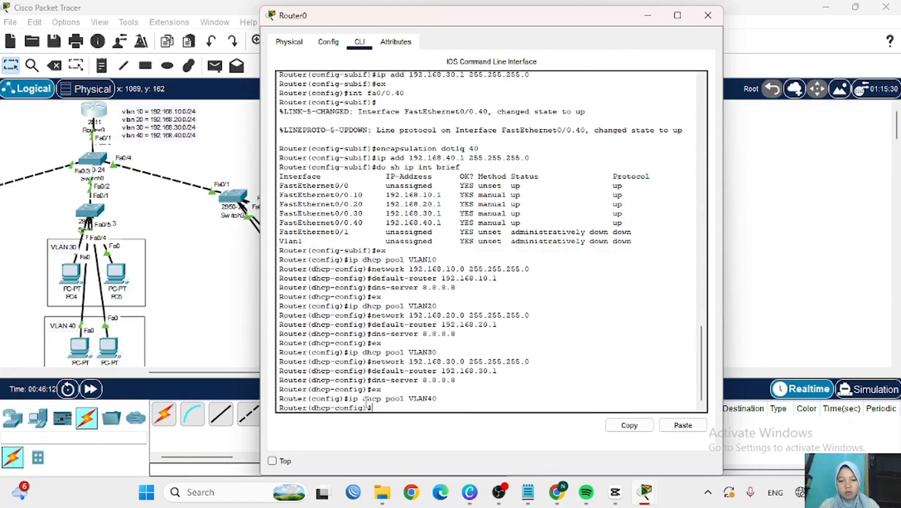
pyautogui.write('40')
pyautogui.press('Return')
pyautogui.press('Up')
pyautogui.press('Up')
pyautogui.press('Up')
pyautogui.press('Up')
pyautogui.press('Up')
pyautogui.press('Left')
pyautogui.press('Left')
pyautogui.press('Left')
pyautogui.press('Left')
pyautogui.press('Left')
pyautogui.press('Left')
pyautogui.press('Left')
pyautogui.press('Left')
pyautogui.press('Left')
pyautogui.press('Left')
pyautogui.press('Left')
pyautogui.press('Left')
pyautogui.press('Left')
pyautogui.press('Left')
pyautogui.press('Left')
pyautogui.press('Left')
pyautogui.press('Left')
pyautogui.press('BackSpace')
pyautogui.write('4')
pyautogui.press('Return')
pyautogui.press('Up')
pyautogui.press('Up')
pyautogui.press('Up')
pyautogui.press('Up')
pyautogui.press('Up')
pyautogui.press('Left')
pyautogui.press('Left')
pyautogui.press('Left')
pyautogui.press('BackSpace')
pyautogui.write('4')
pyautogui.press('Return')
pyautogui.press('Up')
pyautogui.press('Up')
pyautogui.press('Up')
pyautogui.press('Up')
pyautogui.press('Up')
pyautogui.press('Return')
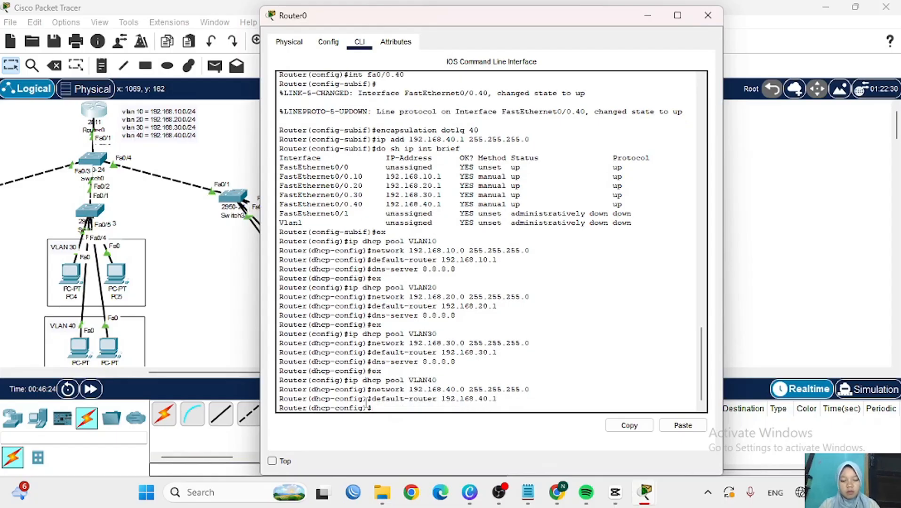
pyautogui.write('ex')
pyautogui.press('Return')
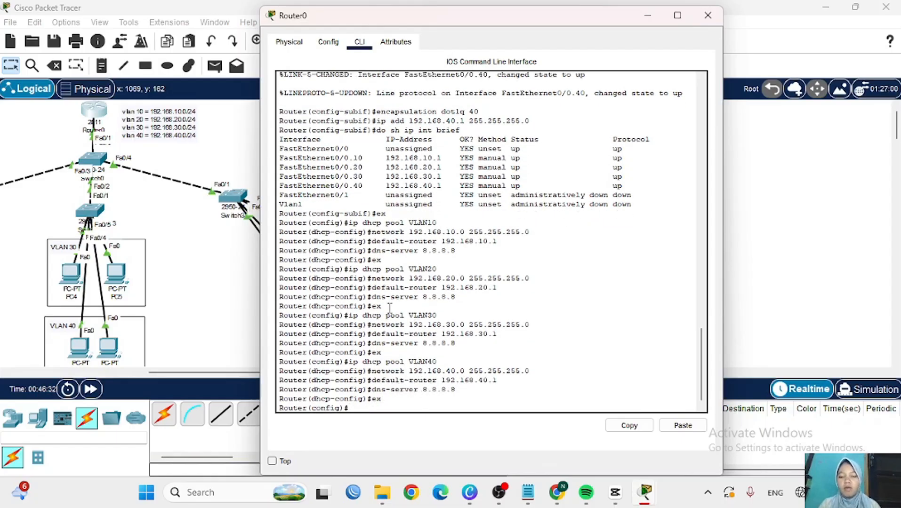
# - Close the router CLI and set PC0's IP Configuration to DHCP
pyautogui.click(648, 16)
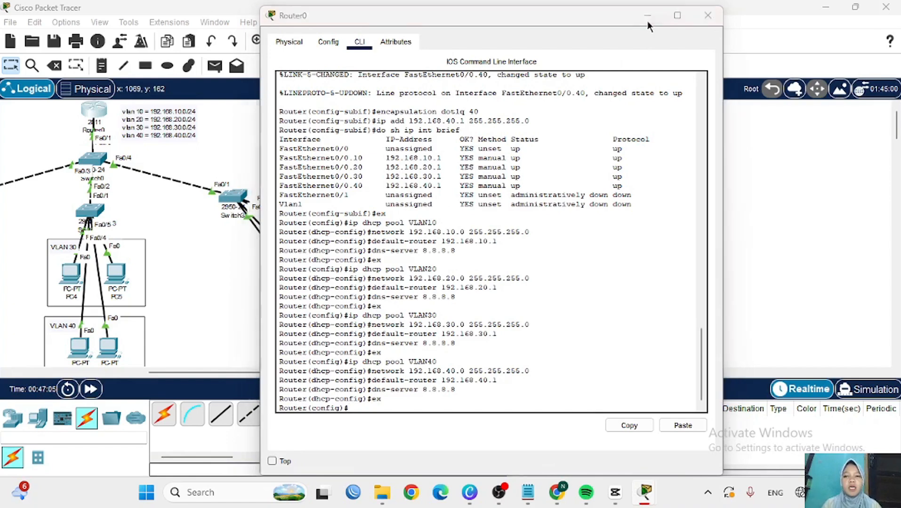
pyautogui.hscroll(-5, 344, 197)
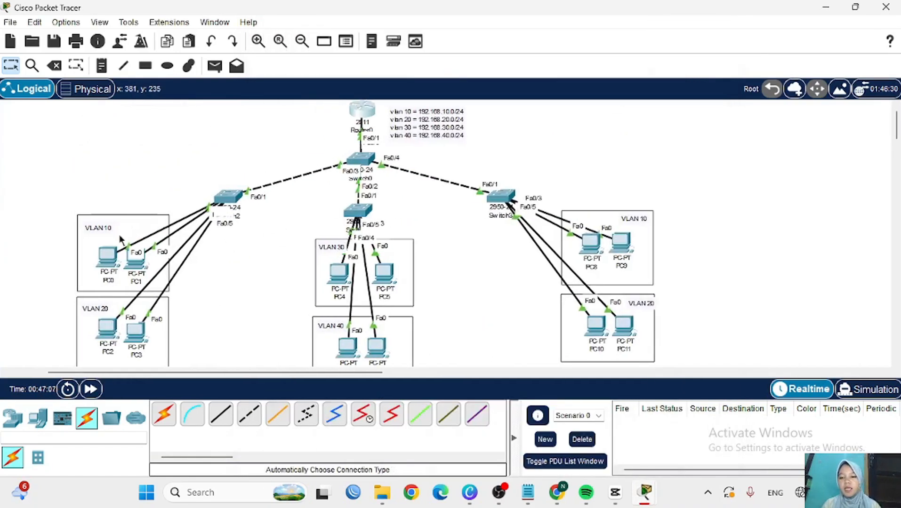
pyautogui.click(106, 260)
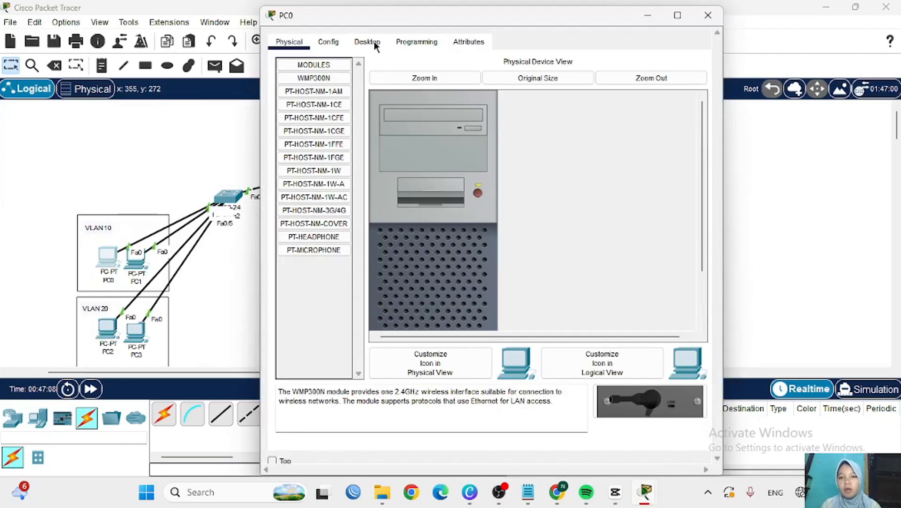
pyautogui.click(373, 42)
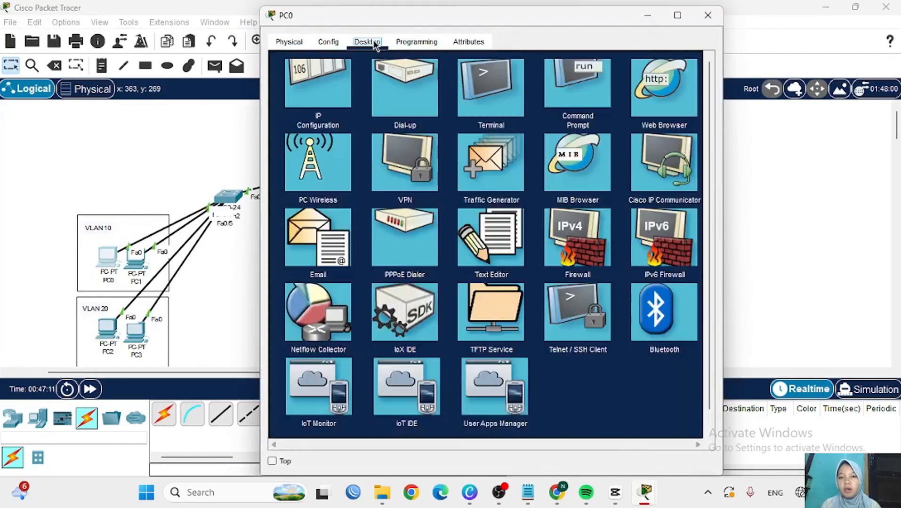
pyautogui.click(313, 104)
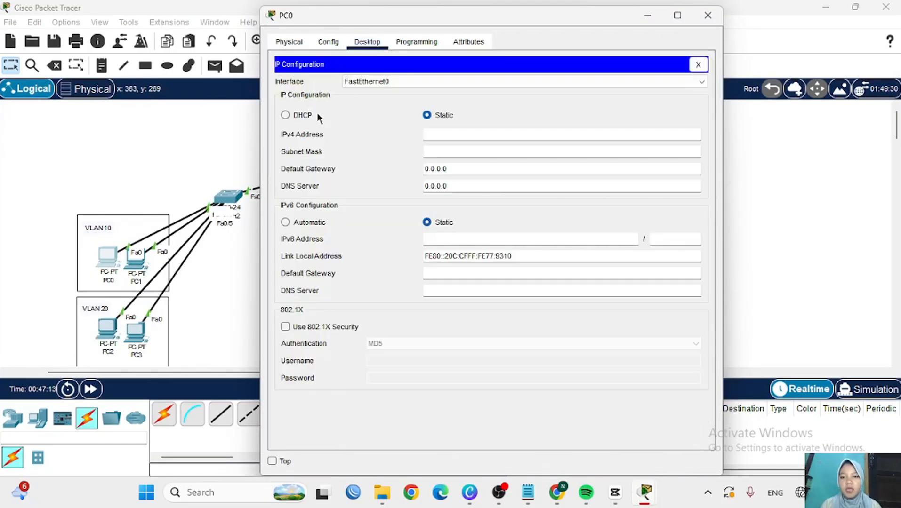
pyautogui.click(284, 116)
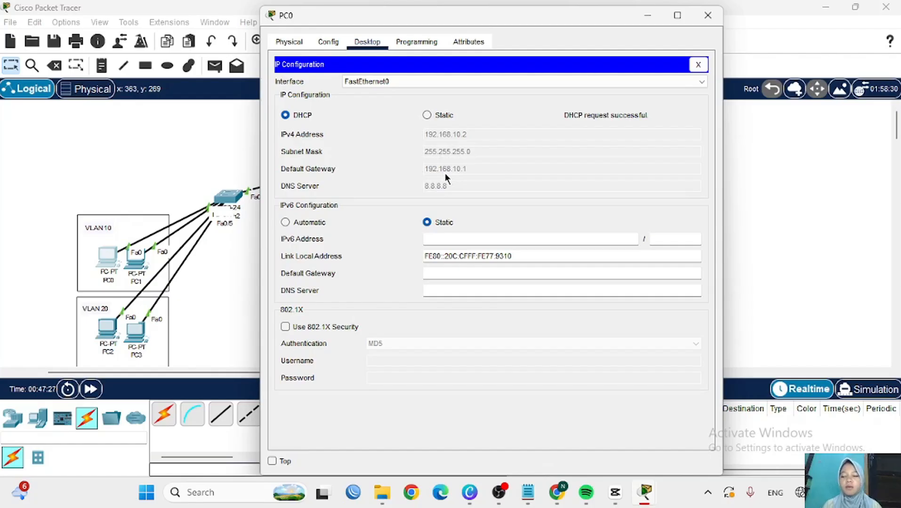
pyautogui.click(707, 16)
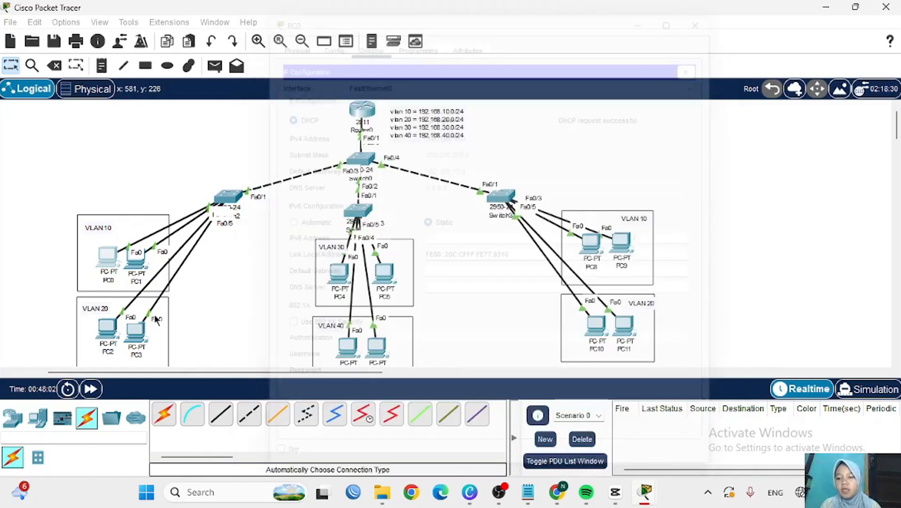
# - Set PC2's IP Configuration to DHCP
pyautogui.click(105, 334)
pyautogui.click(367, 41)
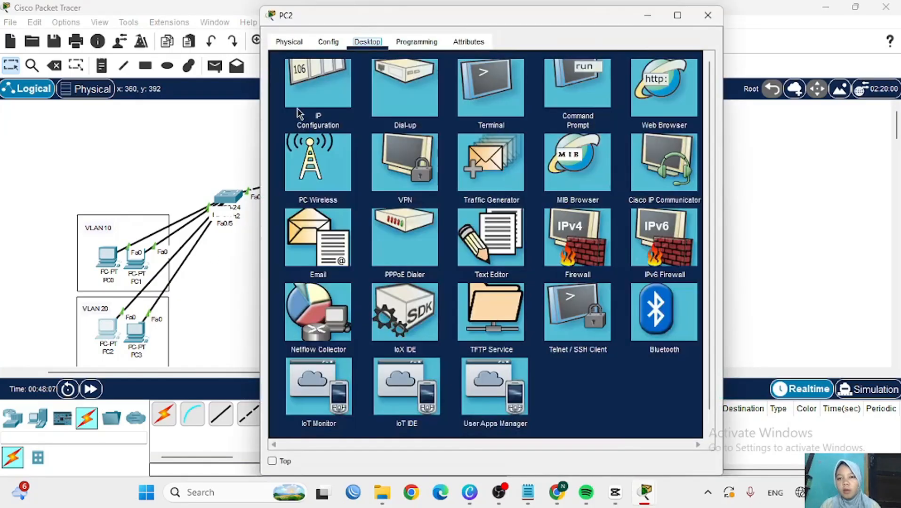
pyautogui.click(315, 160)
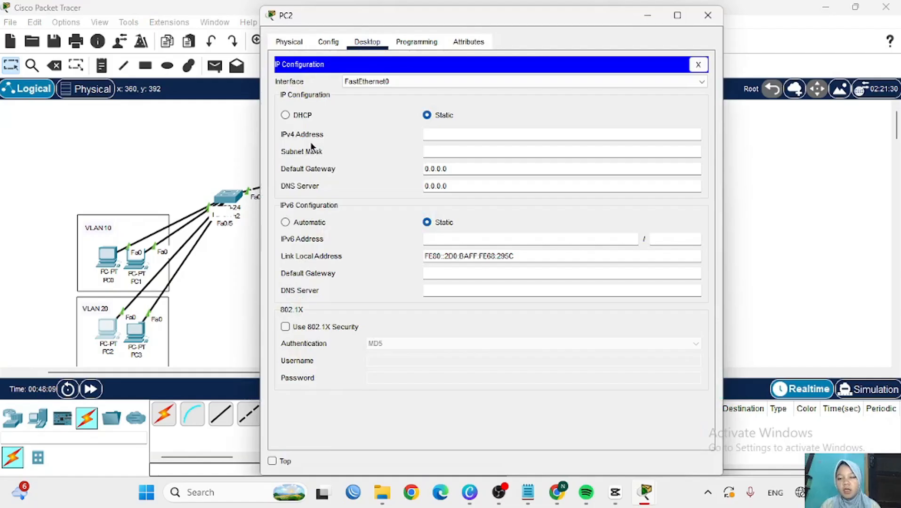
pyautogui.click(285, 115)
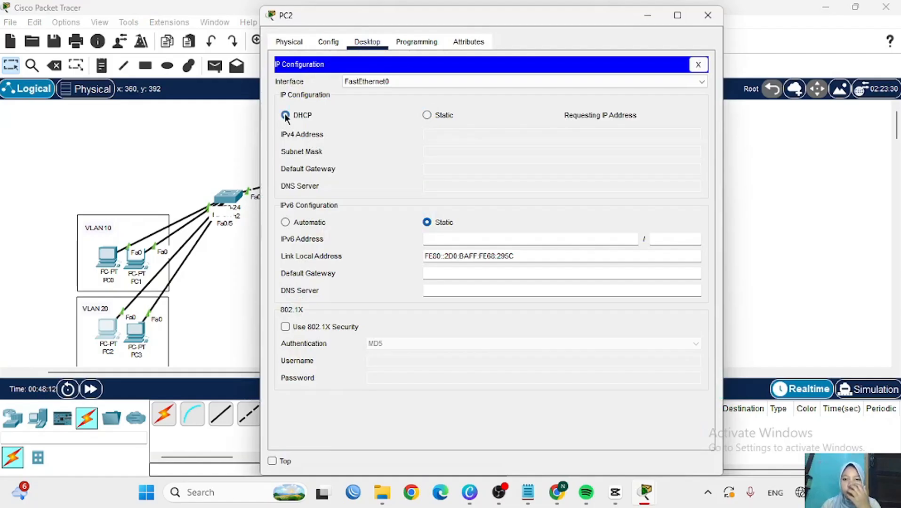
pyautogui.click(708, 16)
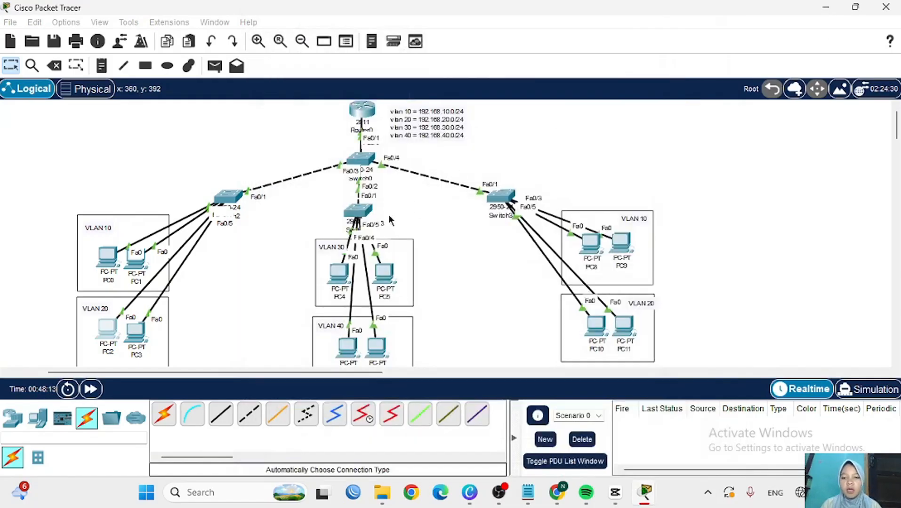
# - Set PC4's IP Configuration to DHCP
pyautogui.click(341, 277)
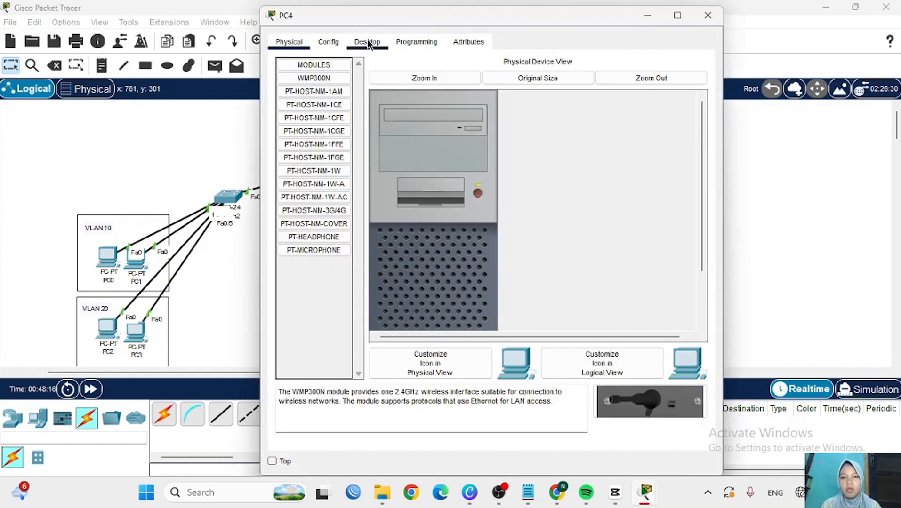
pyautogui.click(367, 42)
pyautogui.click(318, 105)
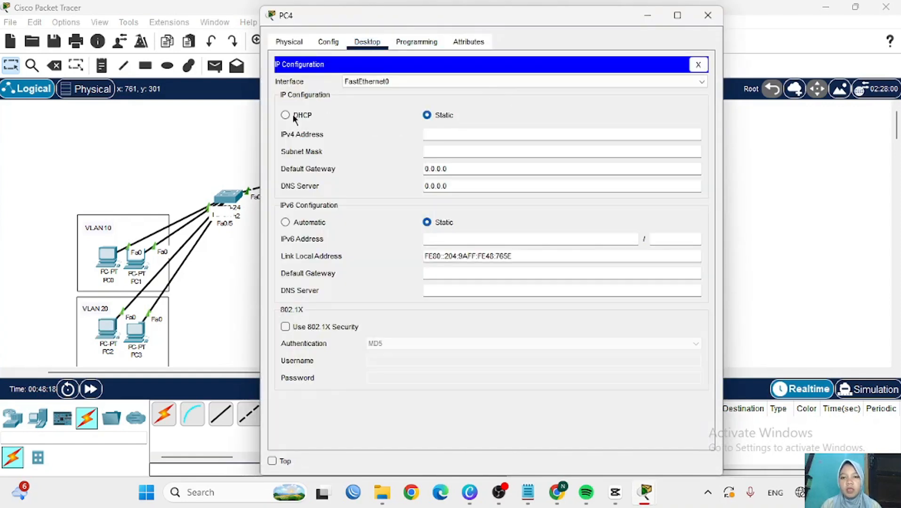
pyautogui.click(285, 115)
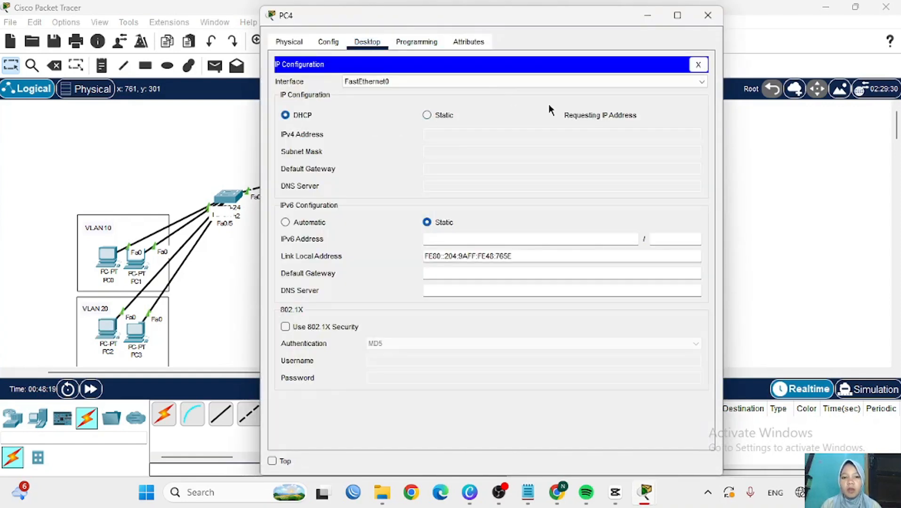
pyautogui.click(708, 15)
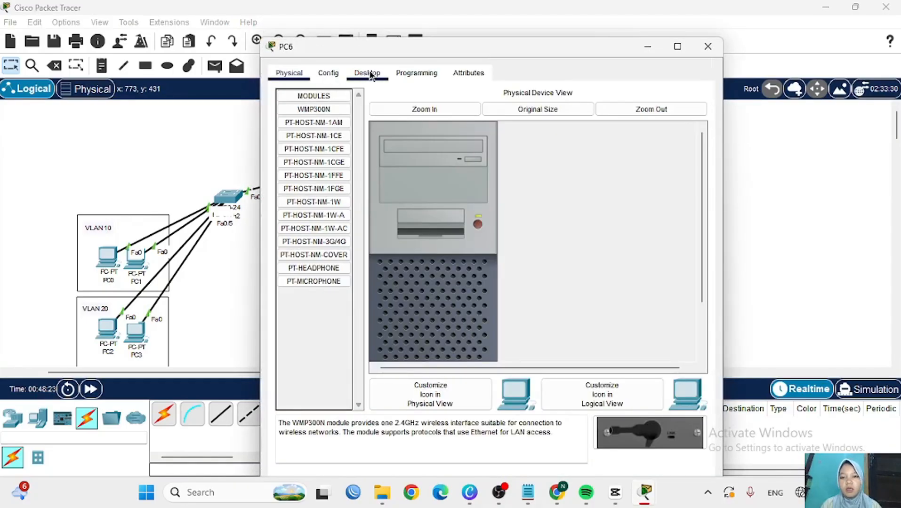
# - Switch PC6, PC8 and PC10 to DHCP, receiving 192.168.40.2, 192.168.10.3 and 192.168.20.3
pyautogui.click(368, 73)
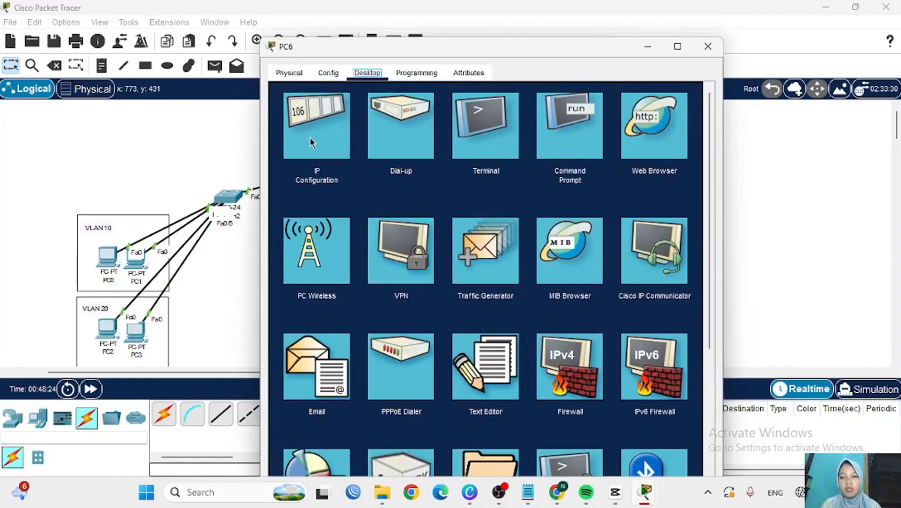
pyautogui.click(311, 143)
pyautogui.click(285, 147)
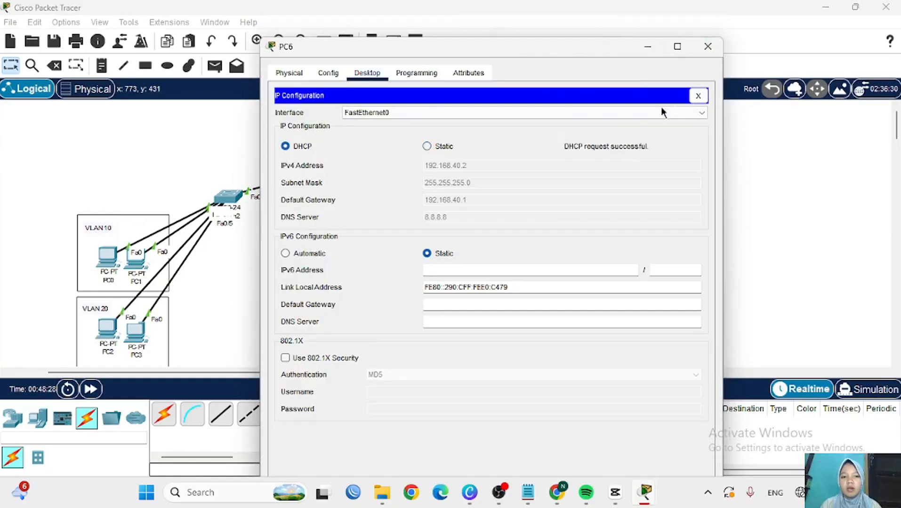
pyautogui.click(708, 46)
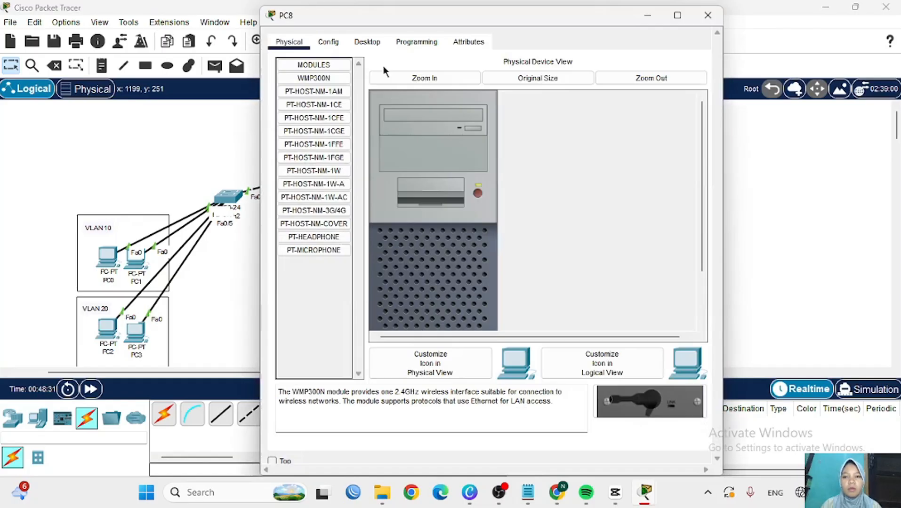
pyautogui.click(367, 43)
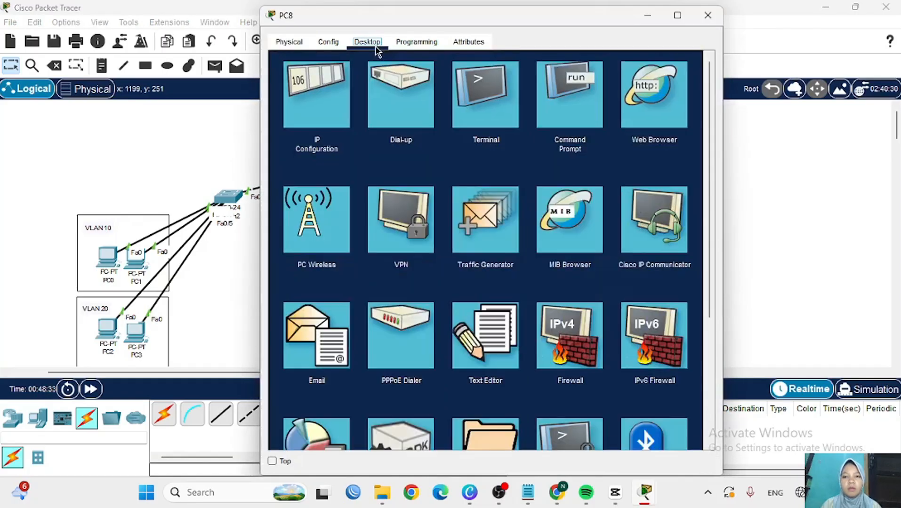
pyautogui.click(307, 87)
pyautogui.click(282, 114)
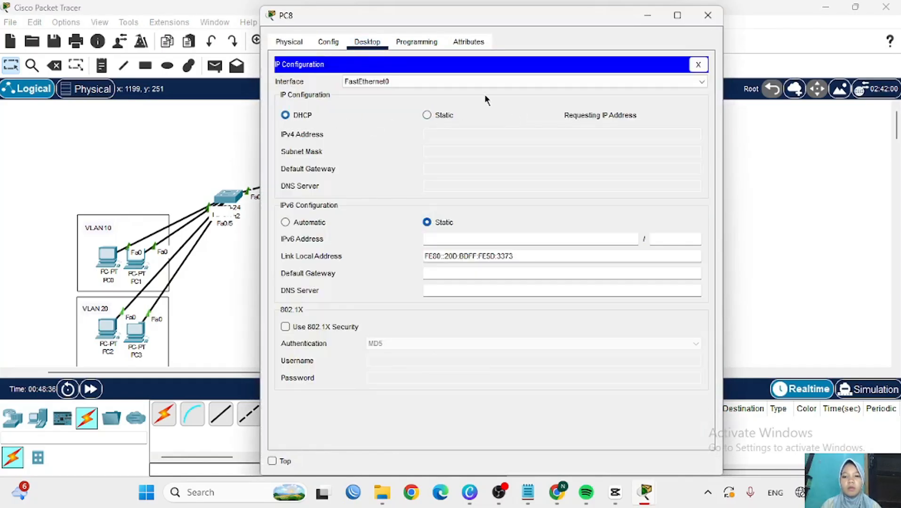
pyautogui.click(708, 15)
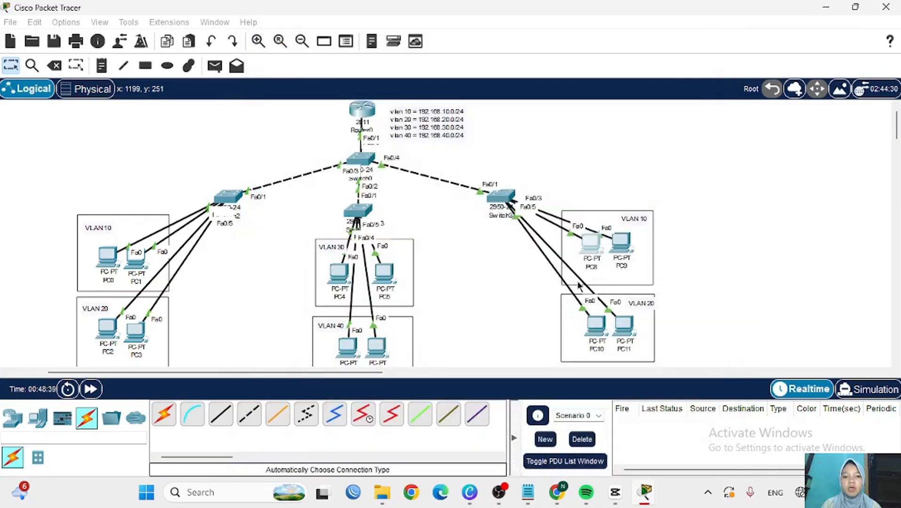
pyautogui.click(599, 323)
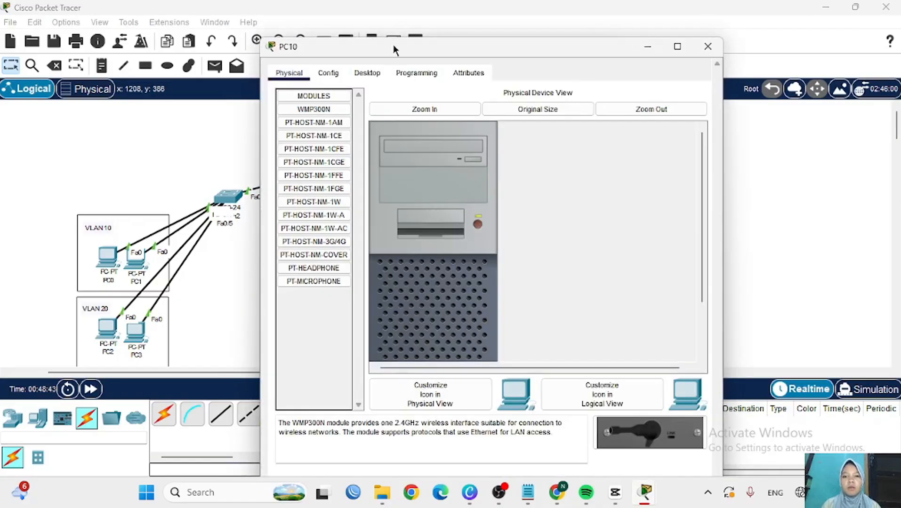
pyautogui.click(367, 73)
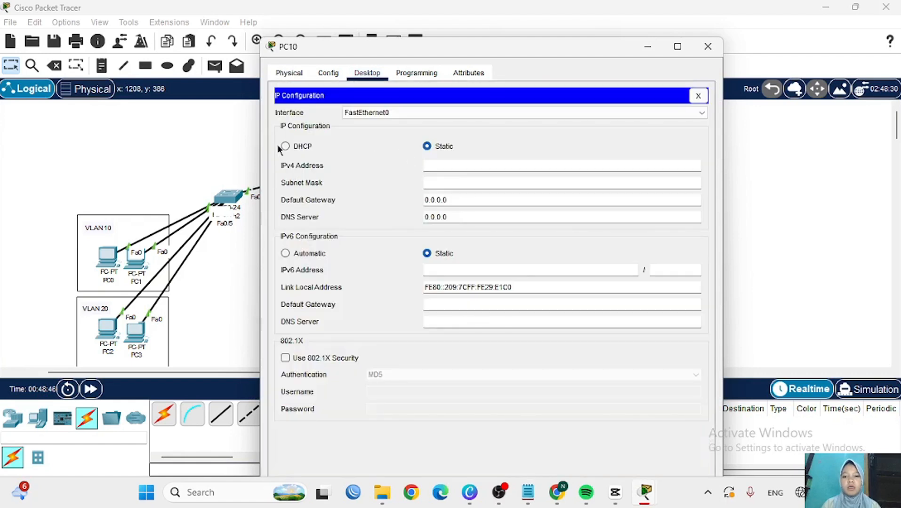
pyautogui.click(283, 146)
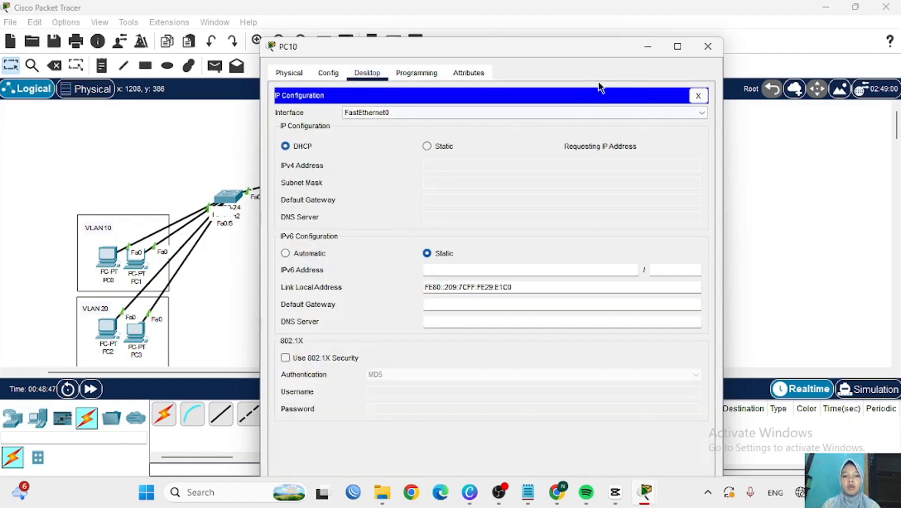
pyautogui.click(706, 47)
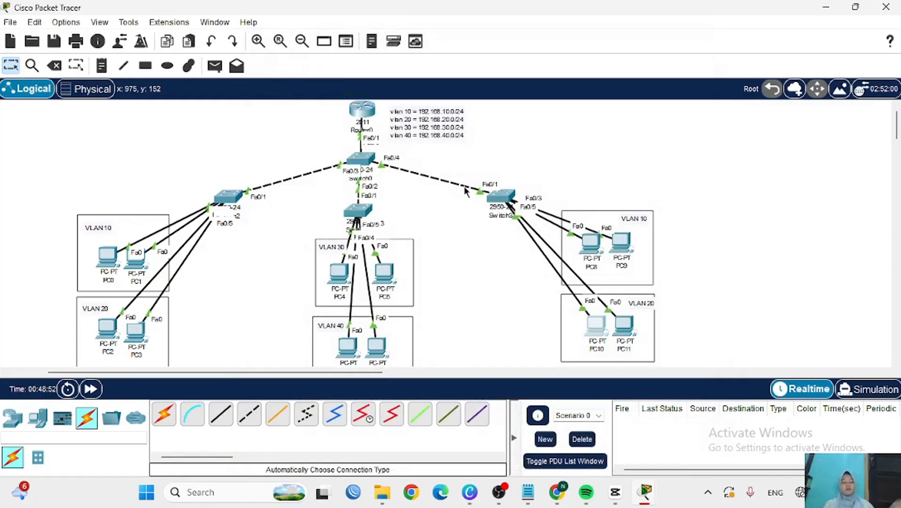
# - Send two simple PDU pings from PC0 to PC2
pyautogui.click(215, 66)
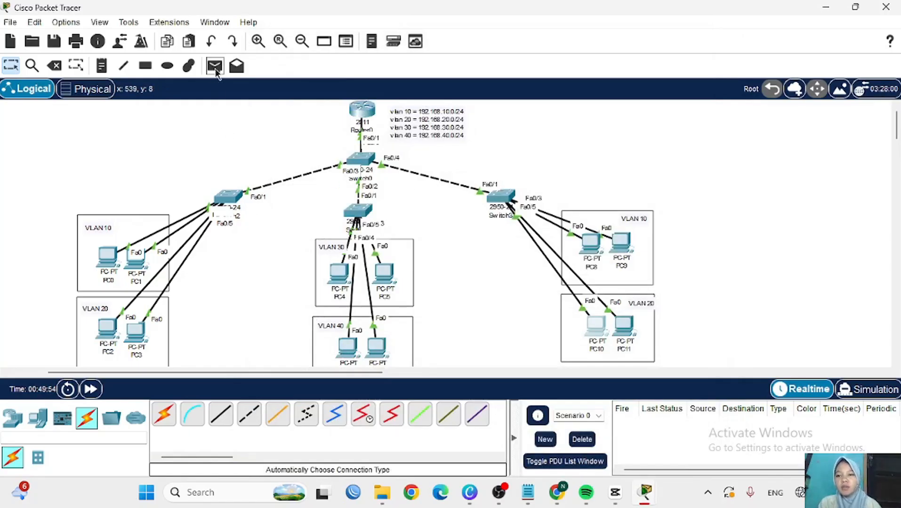
pyautogui.click(109, 258)
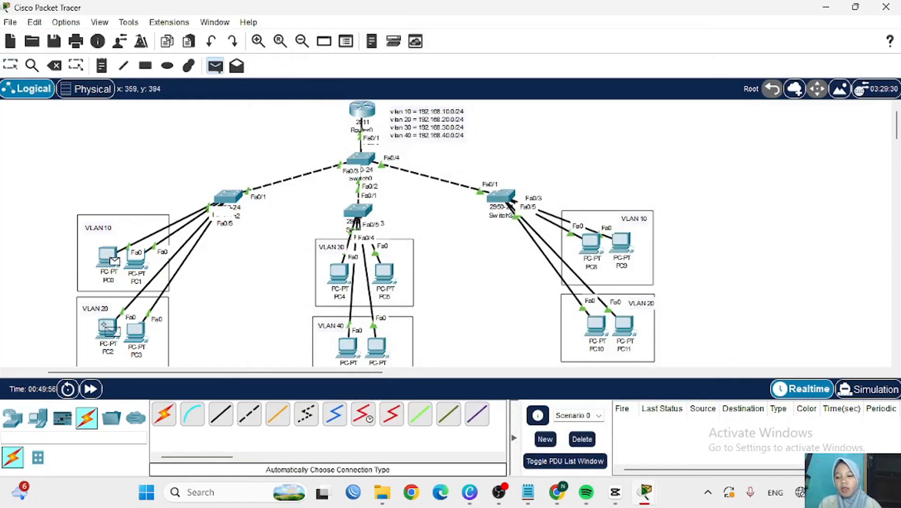
pyautogui.click(107, 329)
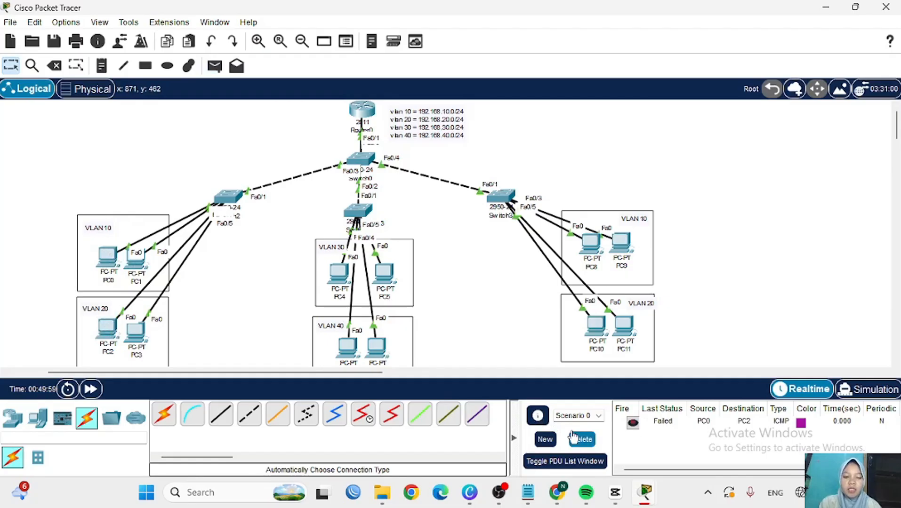
pyautogui.click(216, 66)
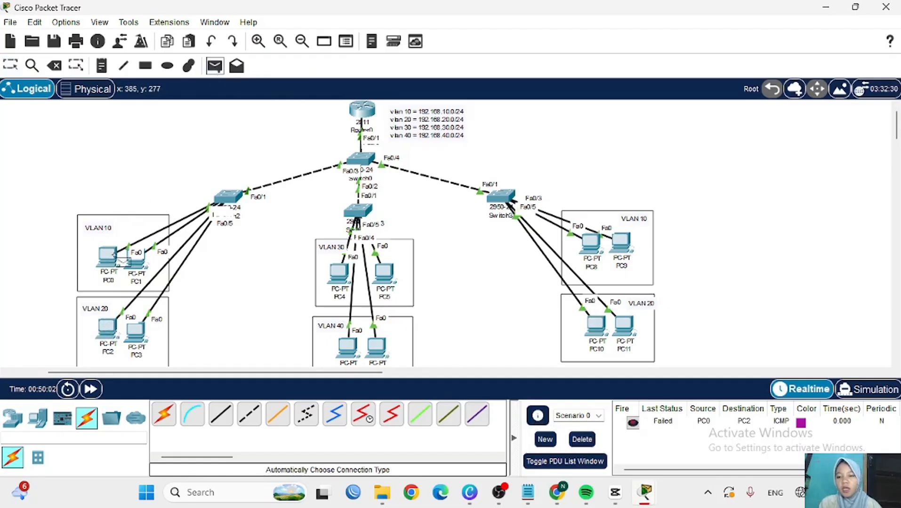
pyautogui.click(109, 258)
pyautogui.click(105, 325)
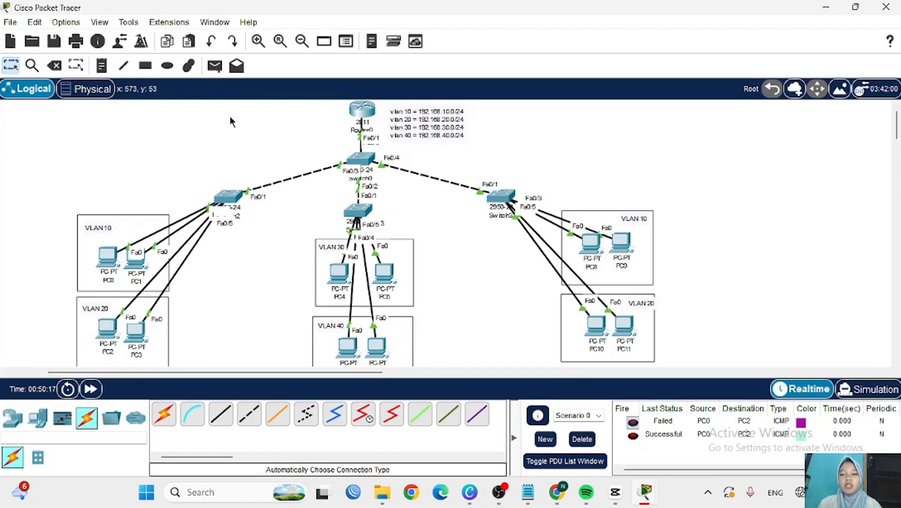
# - Send two simple PDU pings from PC4 to PC8 and check the results
pyautogui.click(215, 66)
pyautogui.click(339, 274)
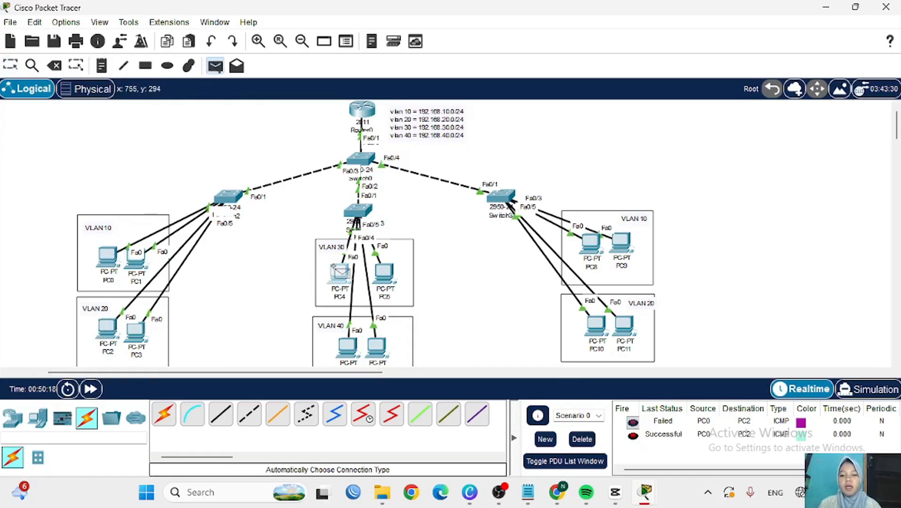
pyautogui.click(591, 240)
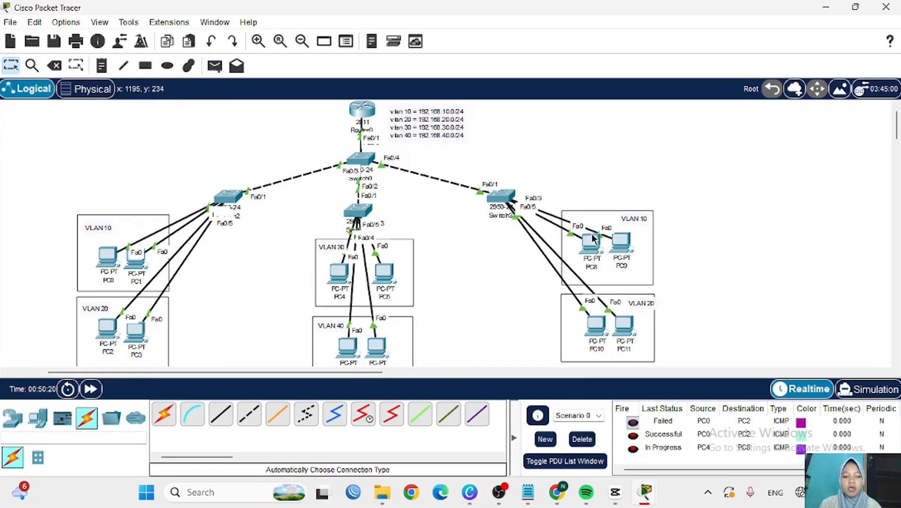
pyautogui.click(215, 69)
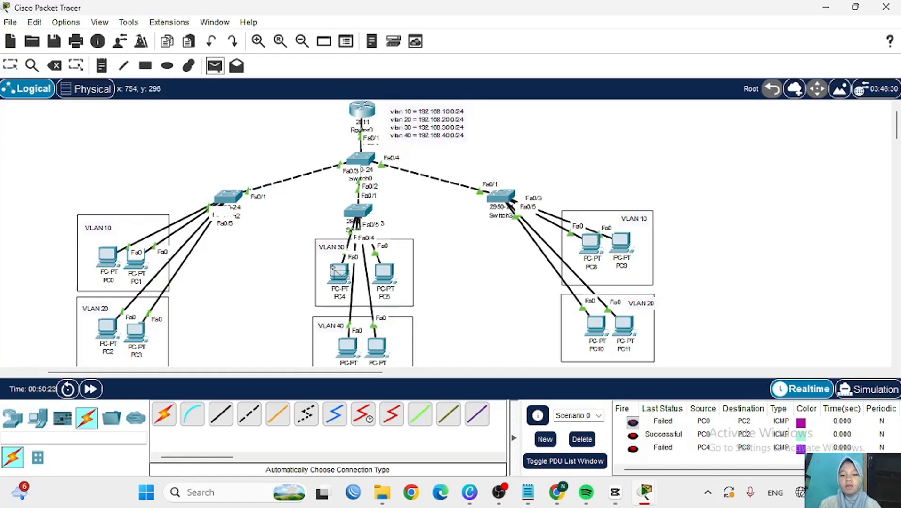
pyautogui.click(339, 274)
pyautogui.click(588, 241)
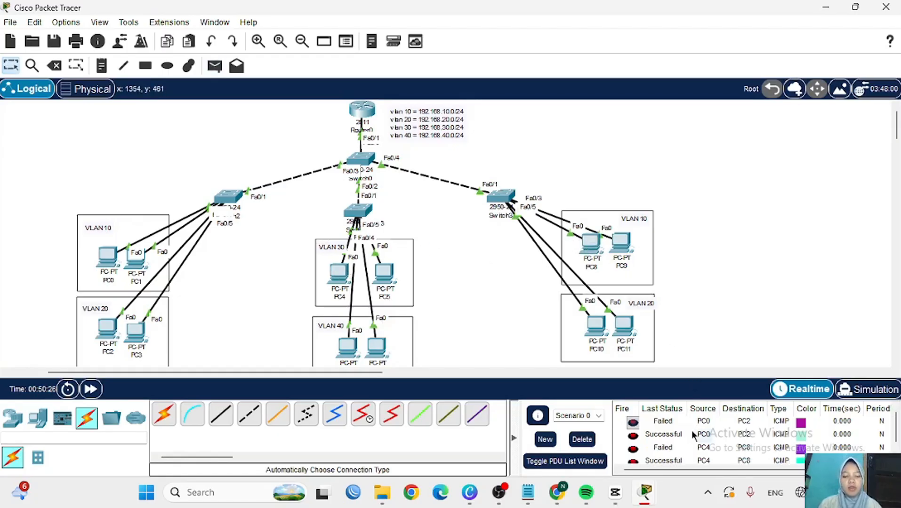
pyautogui.scroll(-1, 688, 438)
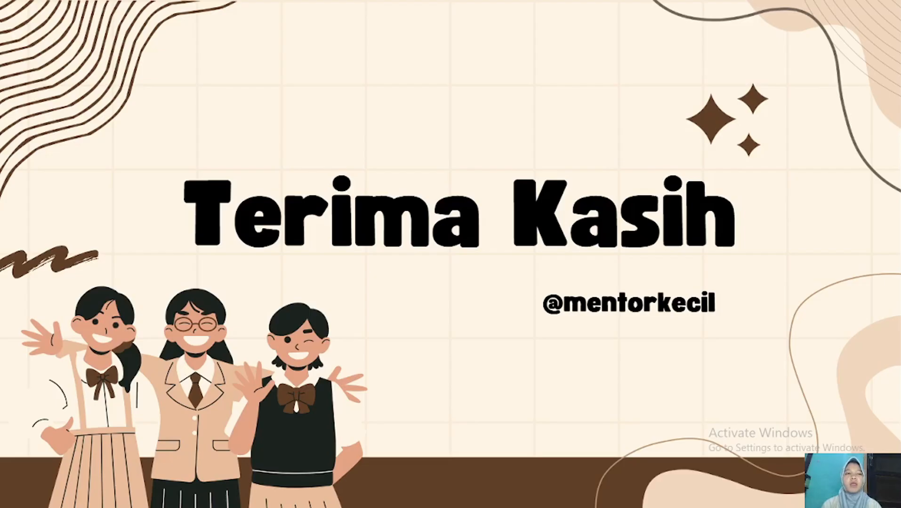